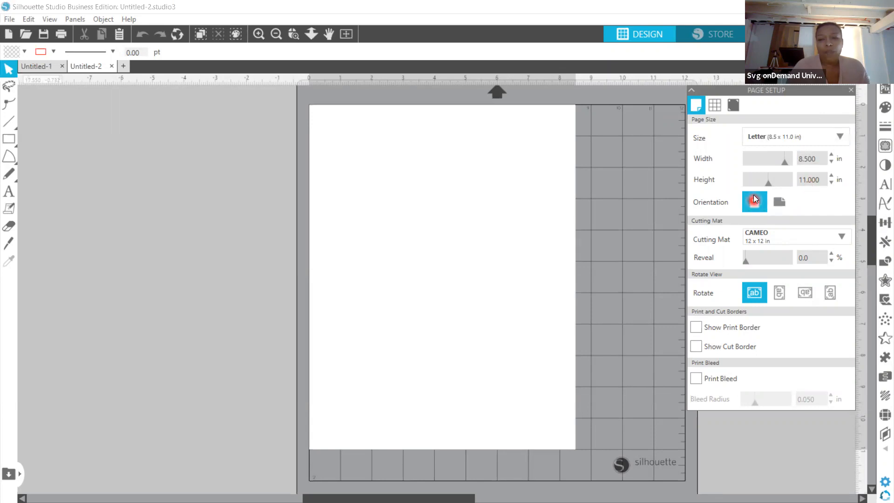
Step: Switch the page orientation to landscape and back to portrait
click(780, 204)
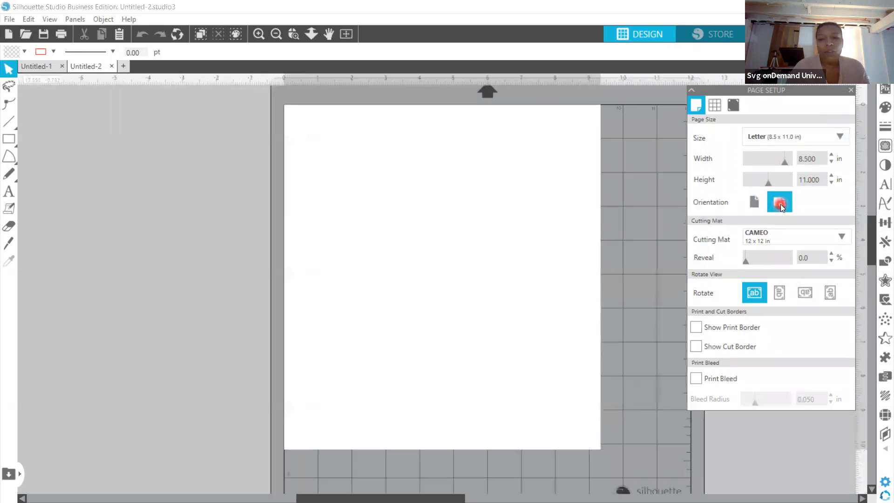
click(755, 204)
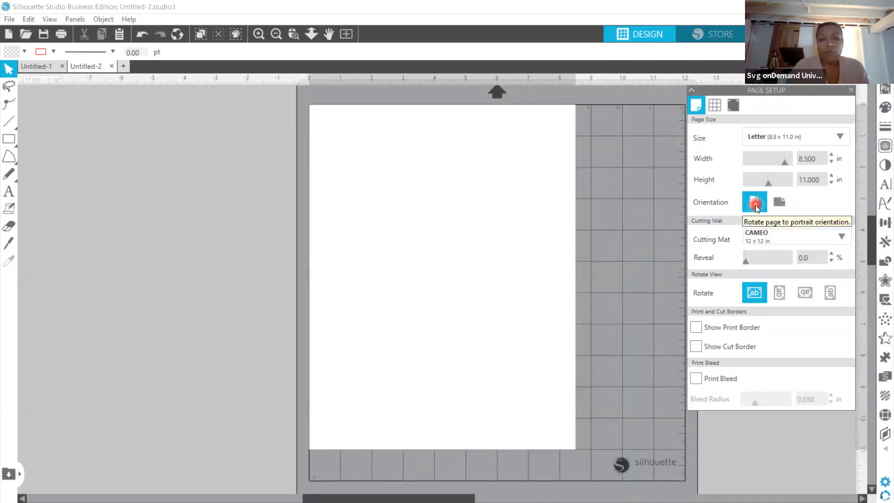
click(764, 242)
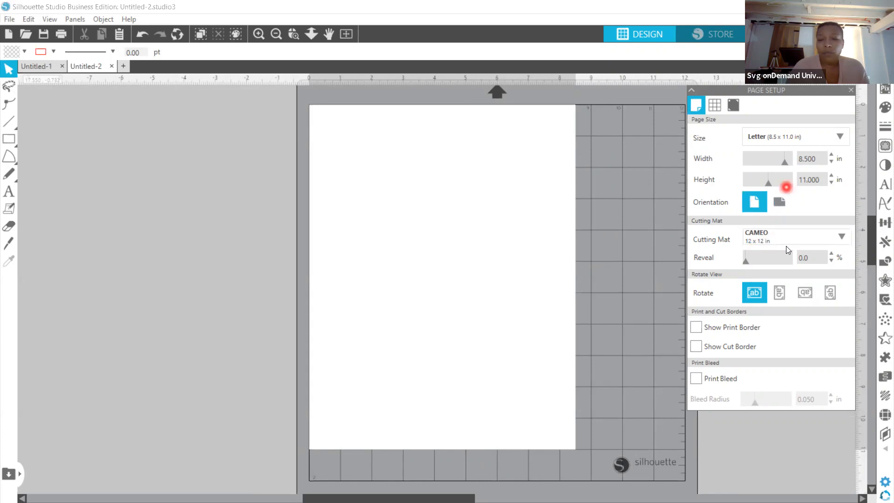
click(744, 264)
mouse_move(754, 262)
mouse_down()
mouse_move(799, 262)
mouse_move(731, 259)
mouse_up()
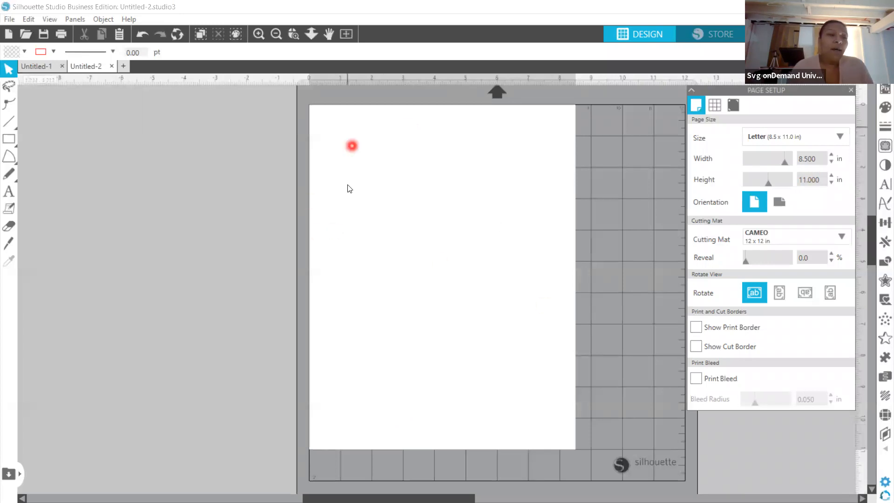
Step: Merge the EASTER BUNNY PNG image from the recent files into the document
click(9, 19)
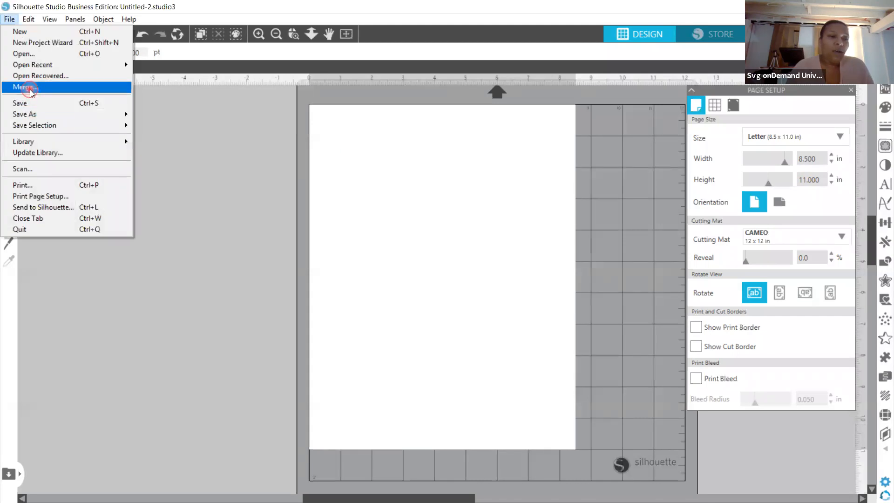
click(31, 91)
scroll(44, 102, up, 3)
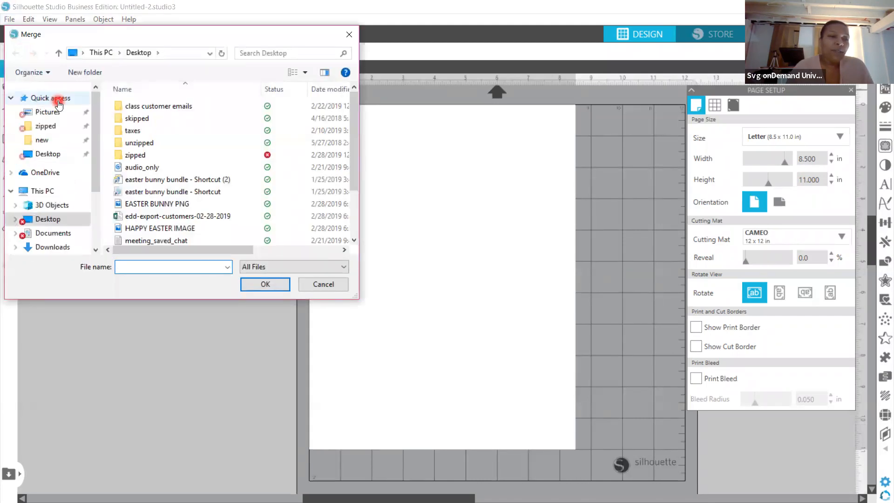
click(55, 98)
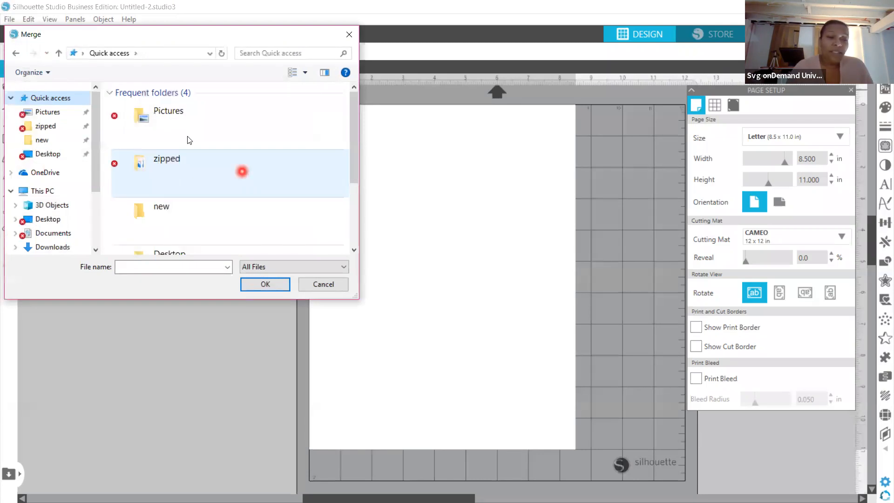
scroll(240, 189, down, 3)
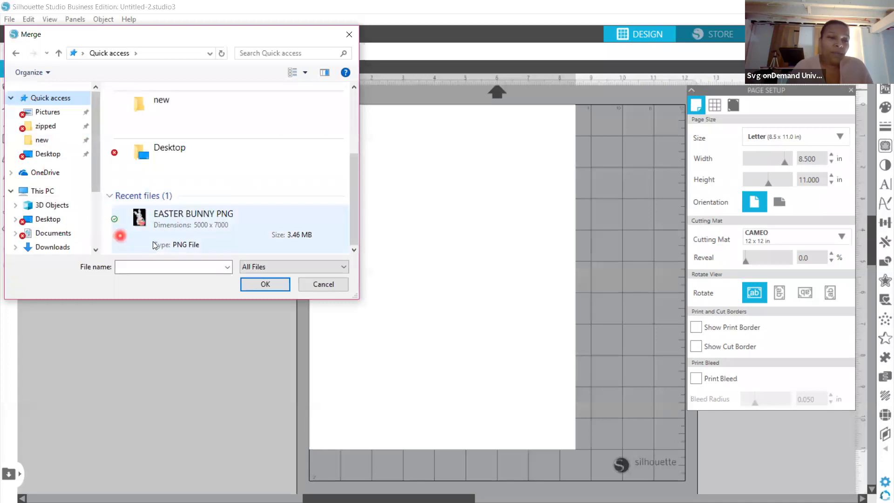
click(197, 226)
click(262, 289)
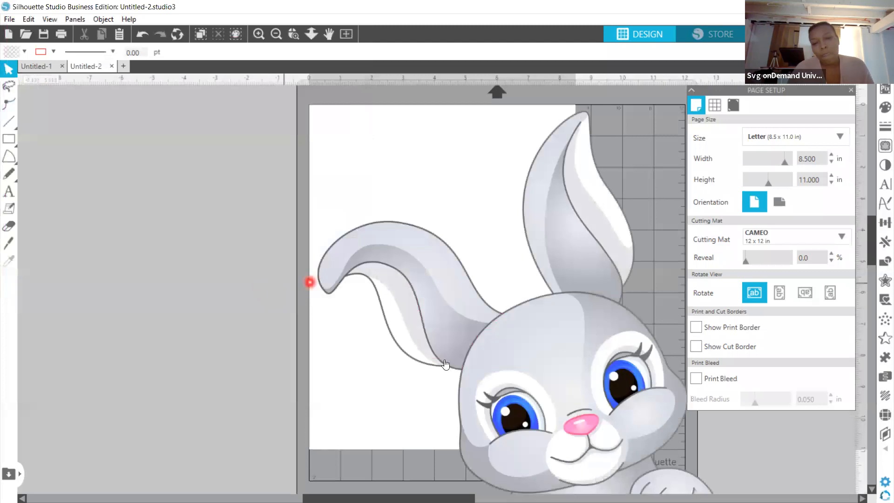
Step: Scale the bunny image down proportionally to about 5.78 × 8.10 in and place it on the page
mouse_move(603, 376)
mouse_down()
mouse_move(343, 317)
mouse_move(314, 329)
mouse_move(317, 426)
mouse_up()
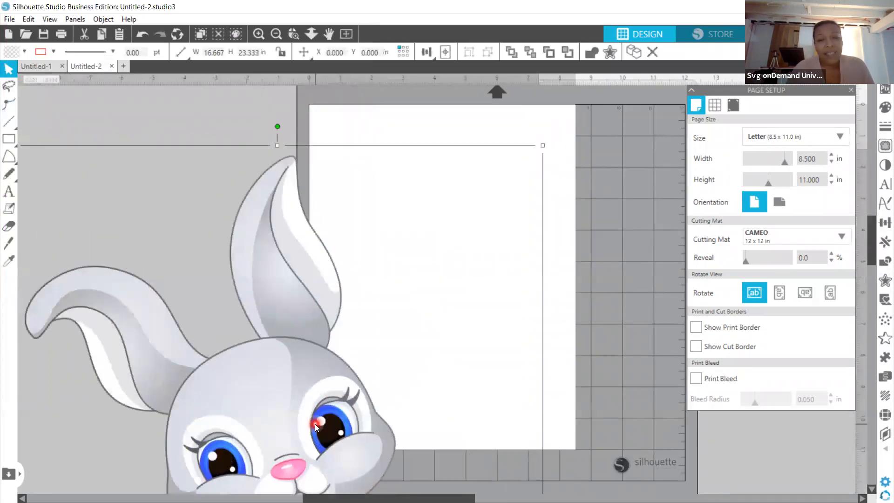
drag(543, 146, 271, 121)
scroll(220, 378, down, 2)
scroll(219, 375, down, 2)
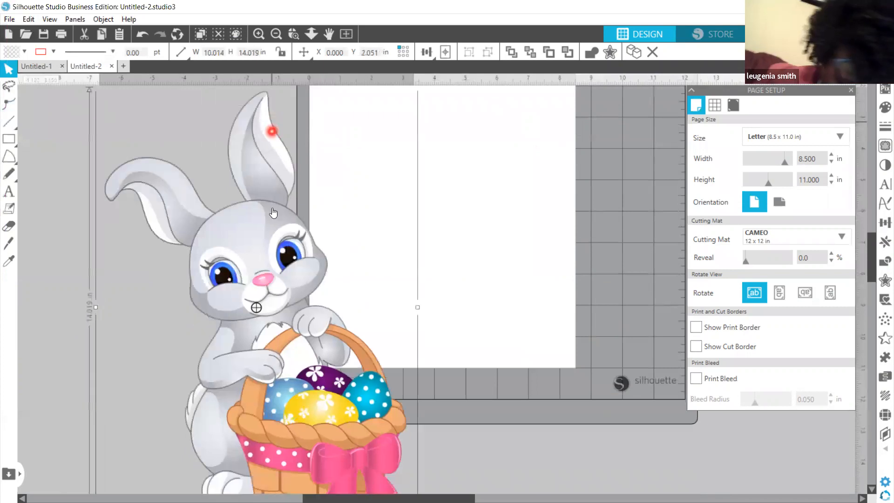
drag(268, 217, 232, 245)
drag(382, 111, 249, 296)
drag(150, 383, 206, 144)
scroll(215, 212, up, 7)
scroll(352, 192, up, 5)
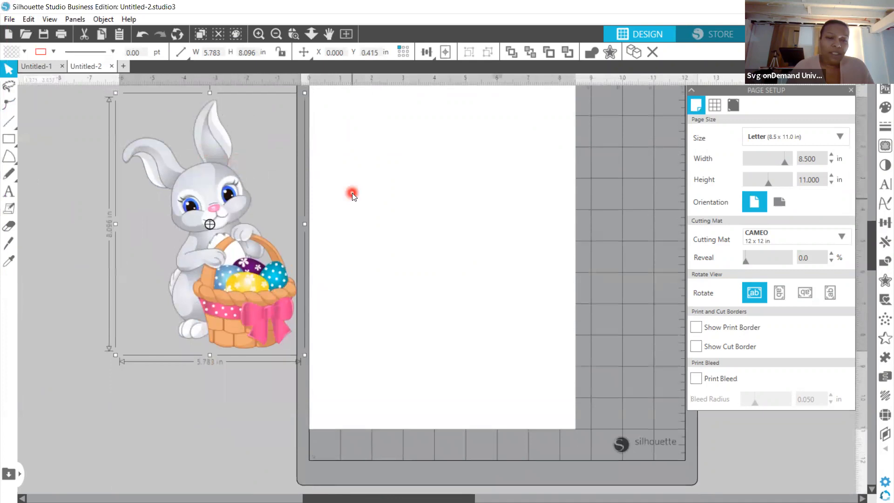
drag(208, 196, 190, 207)
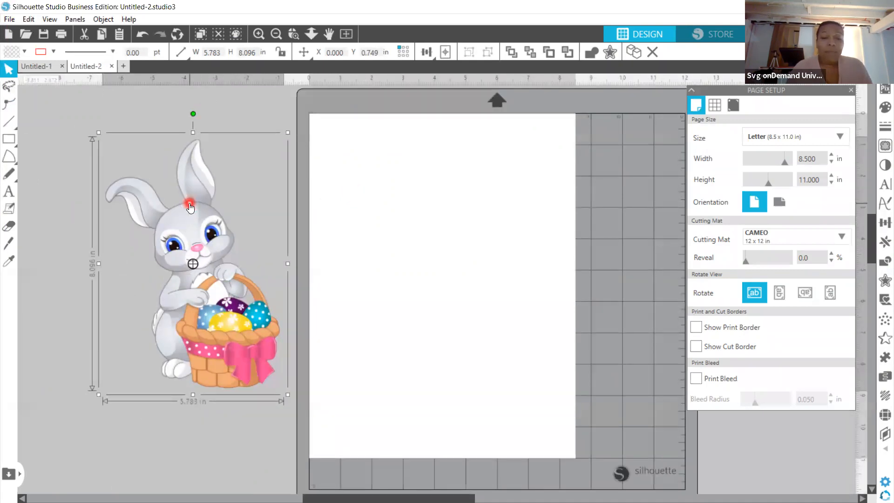
drag(199, 226, 445, 236)
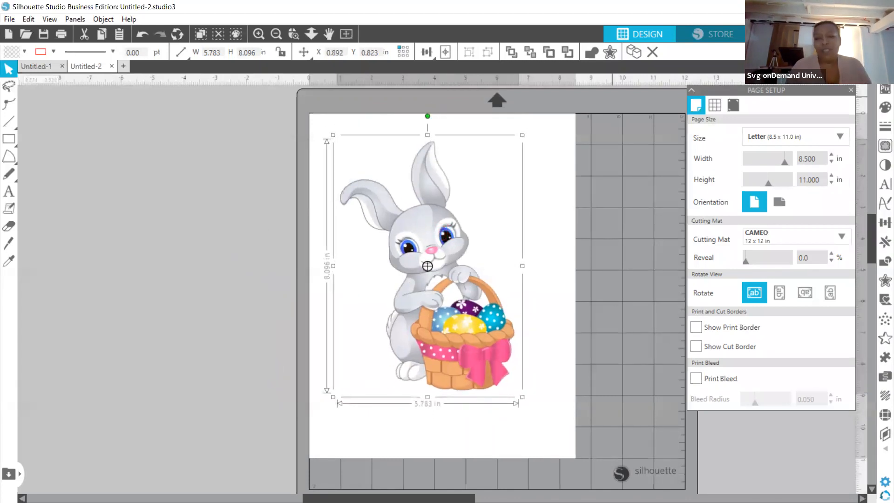
Step: In the send setup, try the Cut setting on the bunny image and change it to Cut Edge
click(858, 34)
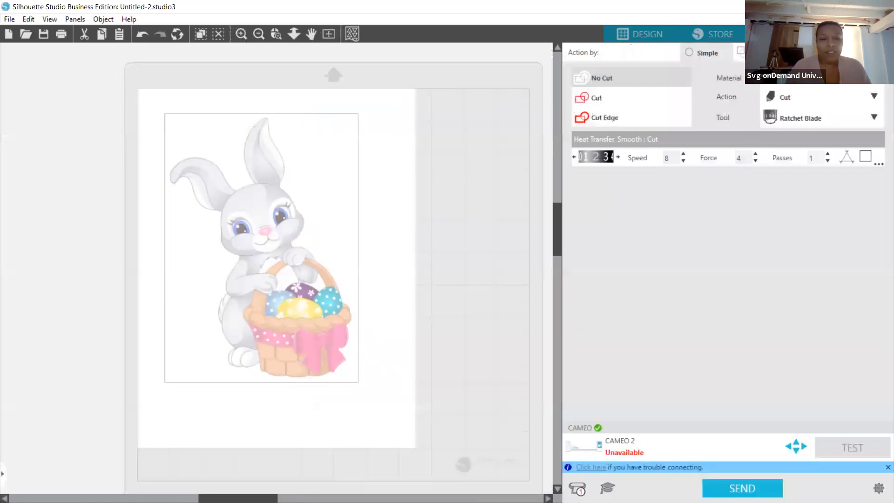
click(630, 100)
click(606, 106)
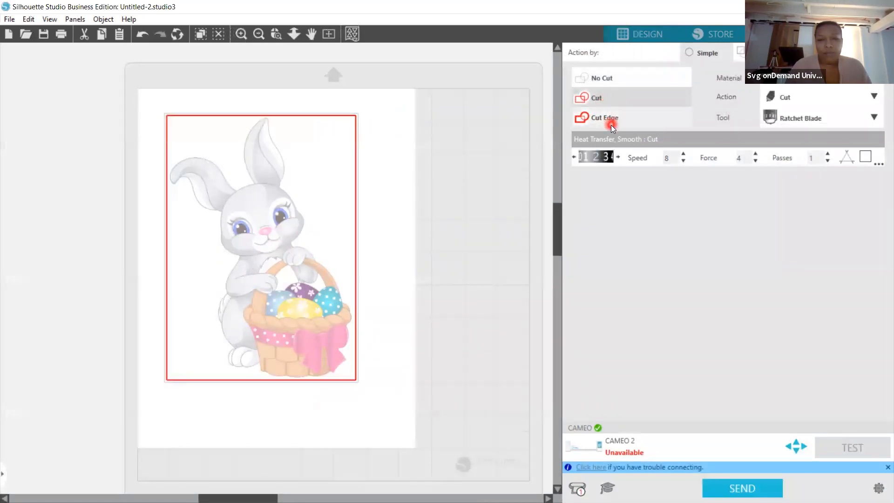
click(611, 124)
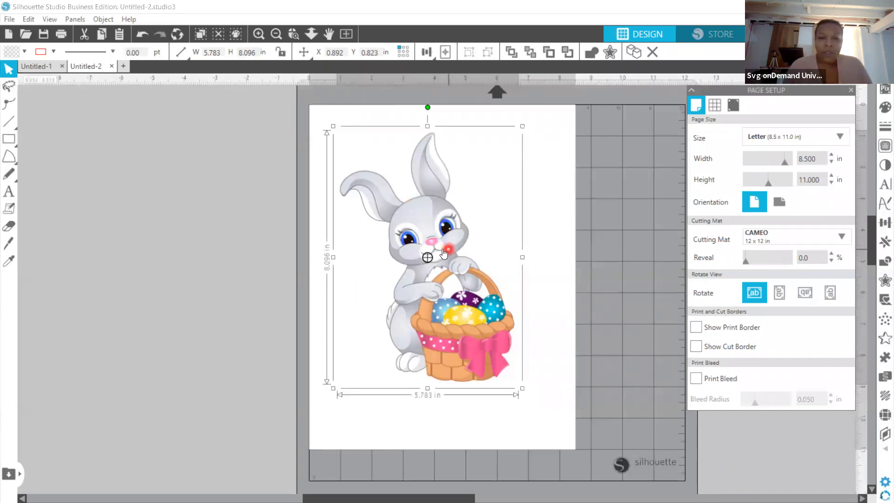
Step: Trace the outer edge of the bunny, using a trace area around the whole image and a threshold of 100%
drag(449, 253, 444, 252)
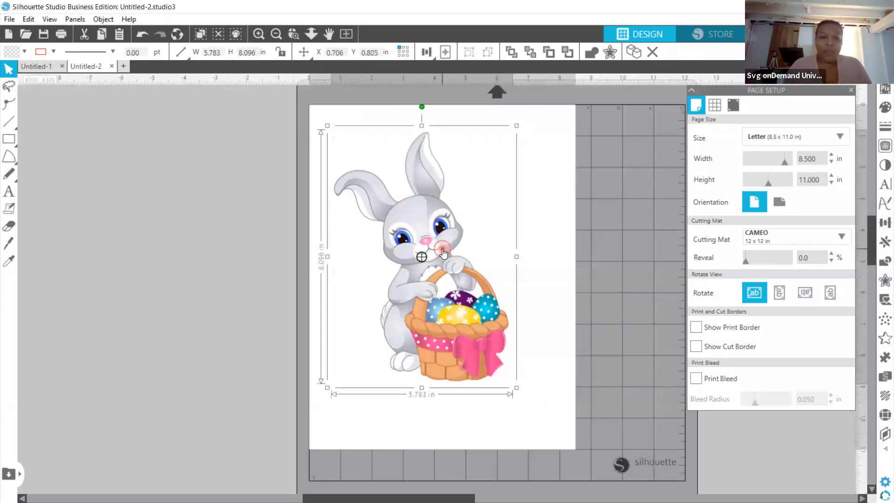
click(884, 148)
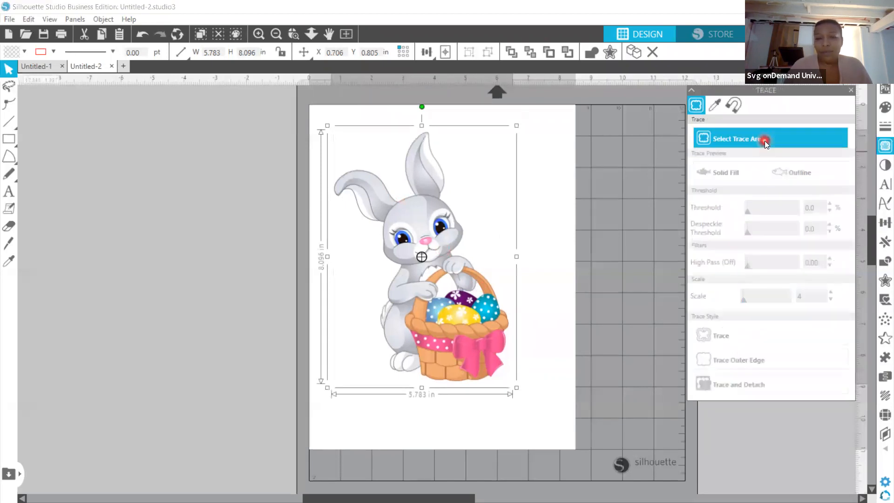
click(760, 139)
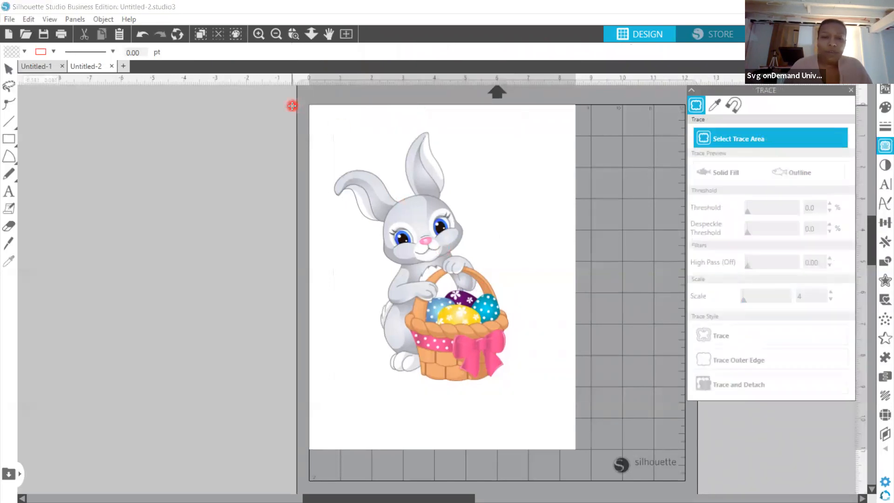
mouse_move(292, 106)
mouse_down()
mouse_move(487, 177)
mouse_move(497, 266)
mouse_move(537, 405)
mouse_up()
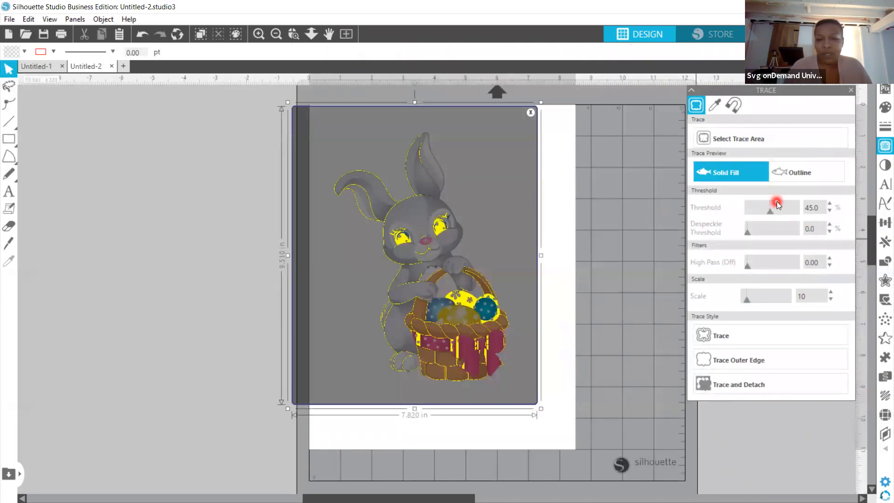
drag(773, 212, 796, 213)
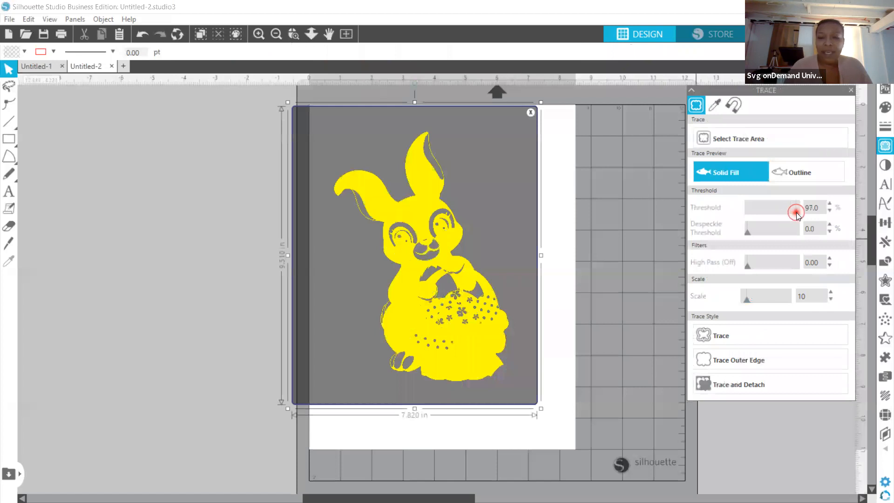
drag(794, 215, 802, 216)
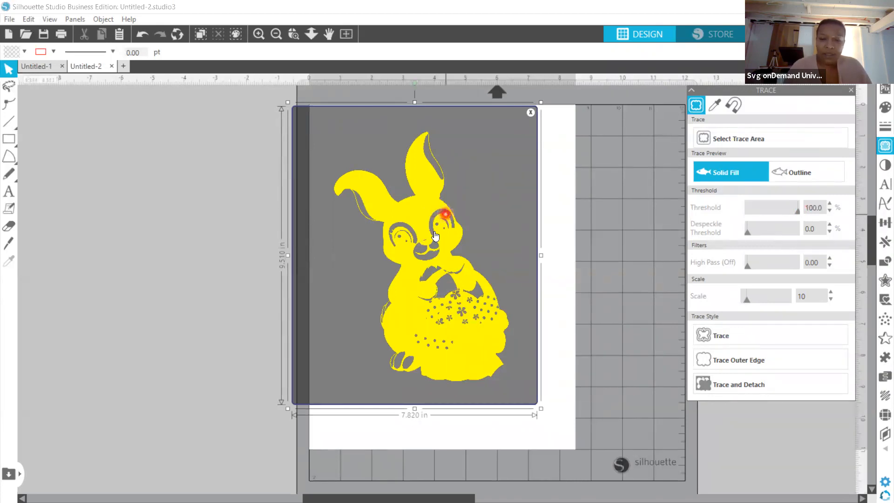
click(761, 363)
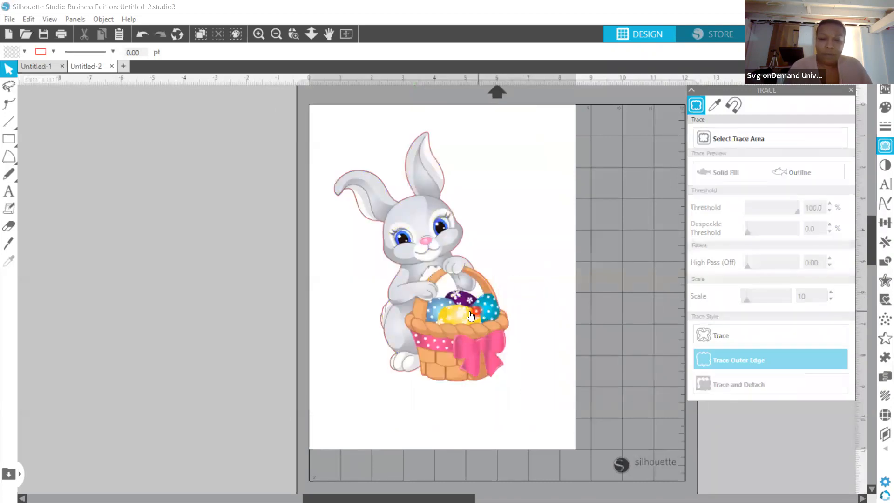
Step: Move the bunny image off the page to check the traced outline, and undo the move
drag(470, 316, 219, 318)
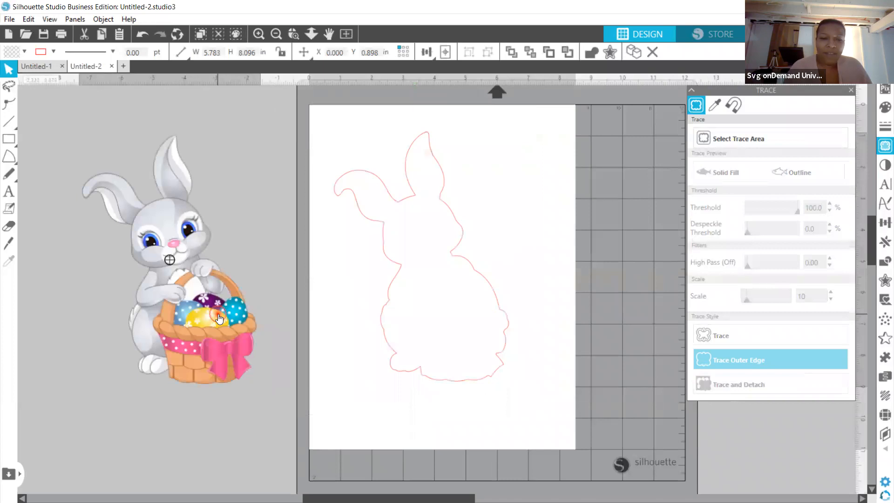
click(201, 87)
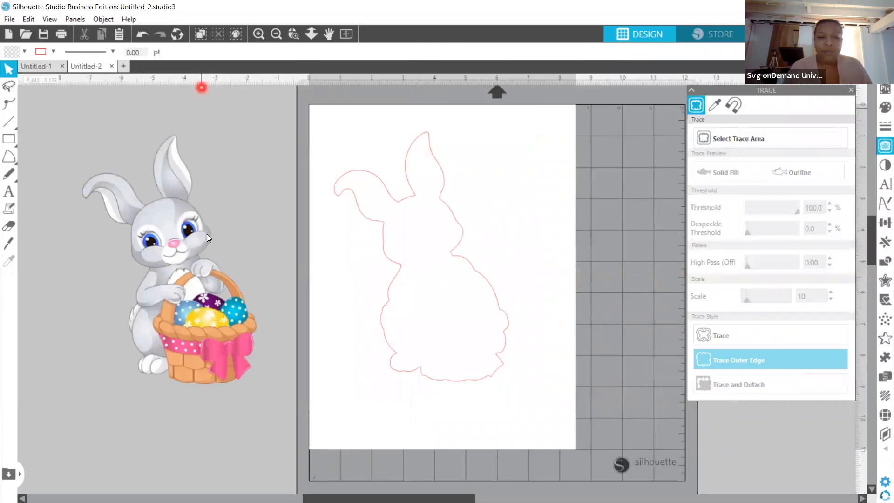
click(143, 34)
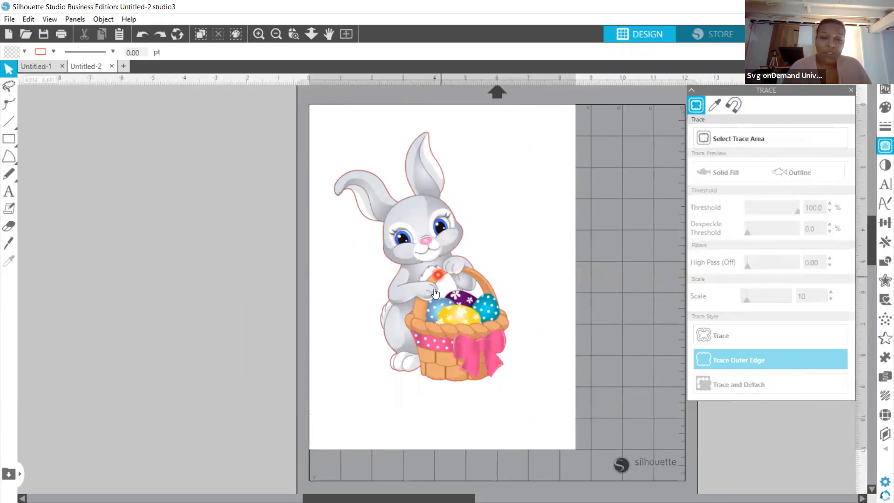
Step: Select the bunny image together with its traced outline and crop the image to the outline
click(344, 276)
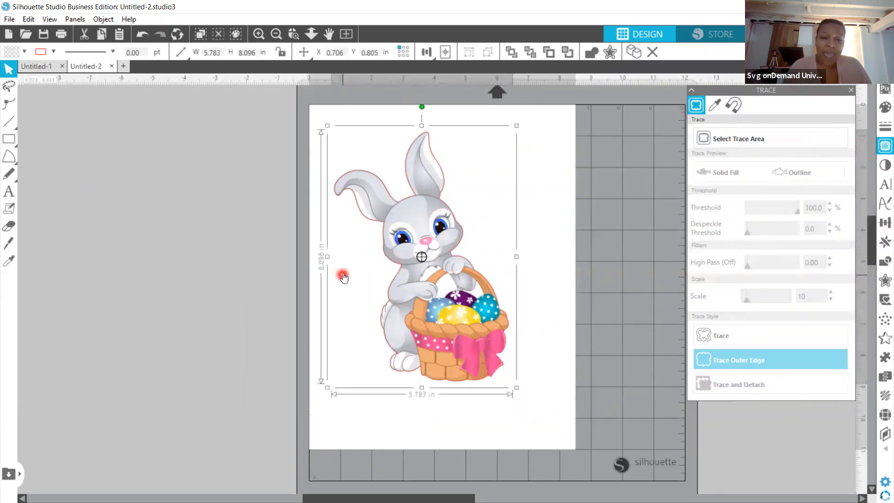
click(219, 272)
drag(219, 271, 479, 293)
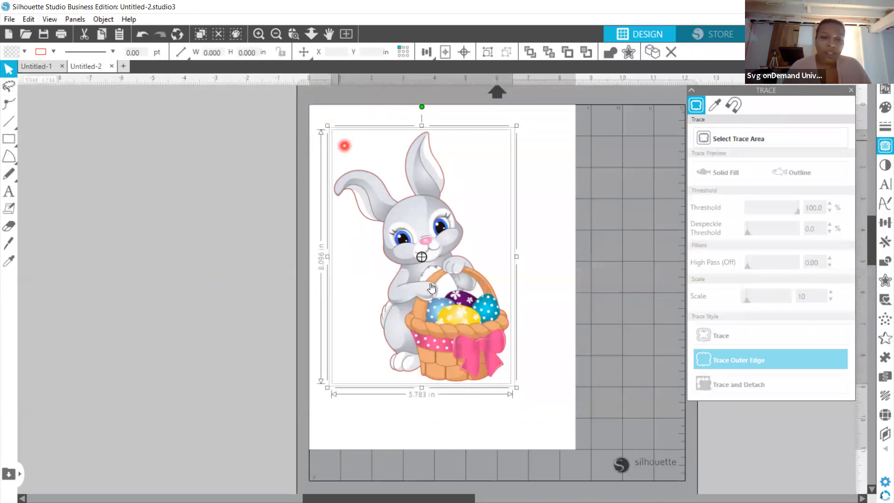
drag(432, 283, 508, 297)
drag(395, 302, 429, 282)
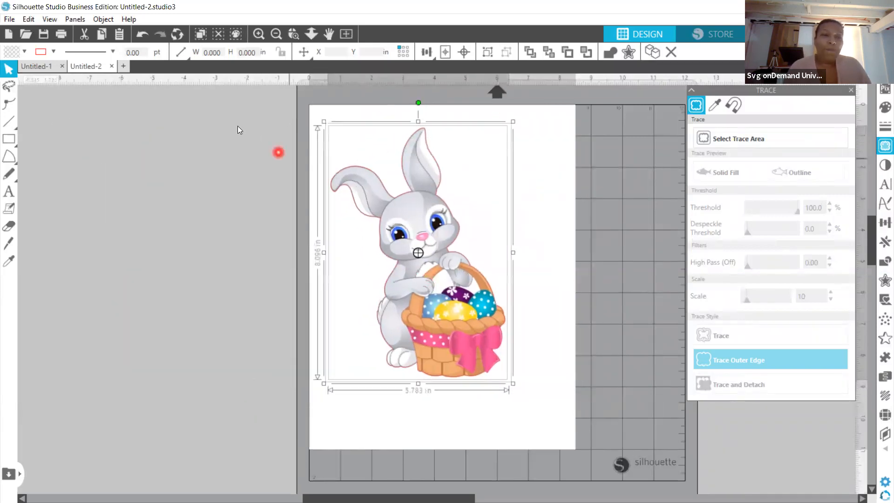
click(103, 19)
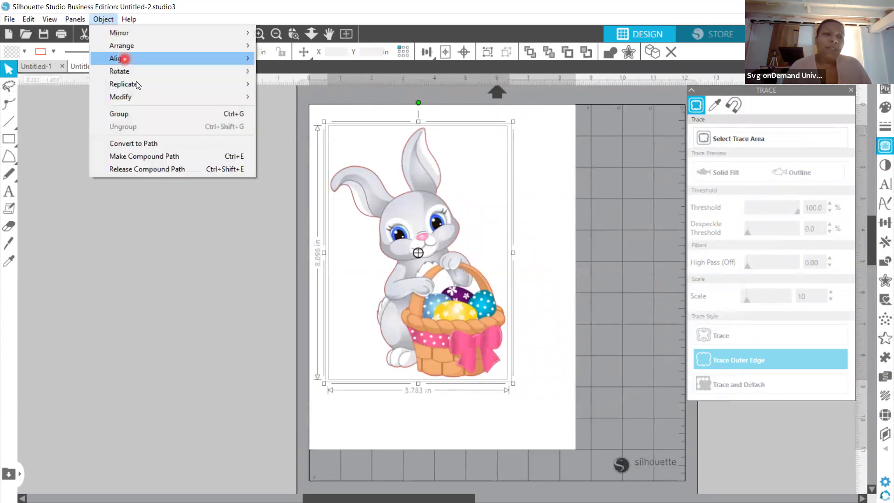
mouse_move(140, 95)
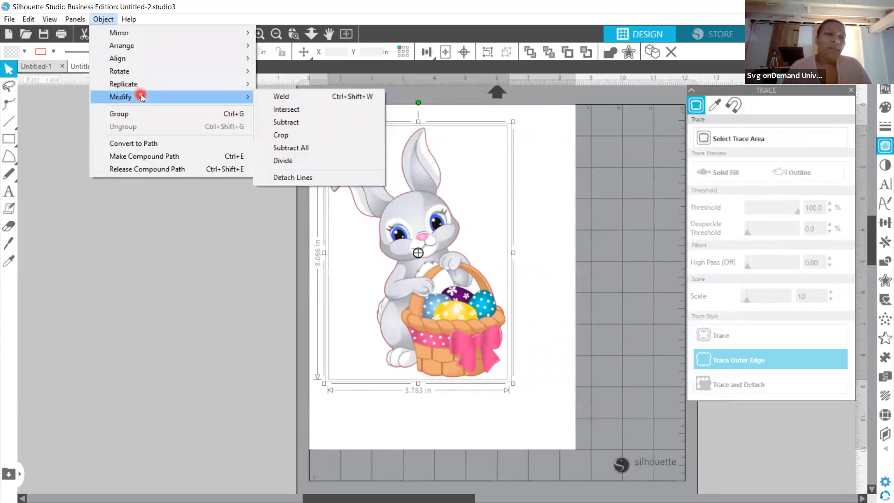
click(336, 138)
Step: Move the cropped bunny off the page and back onto it to check the crop
drag(437, 267, 215, 235)
click(295, 219)
drag(167, 189, 433, 205)
click(161, 167)
Step: Check the cropped bunny's cut line in the send view, and move the bunny off the page beside the cutting mat
click(857, 34)
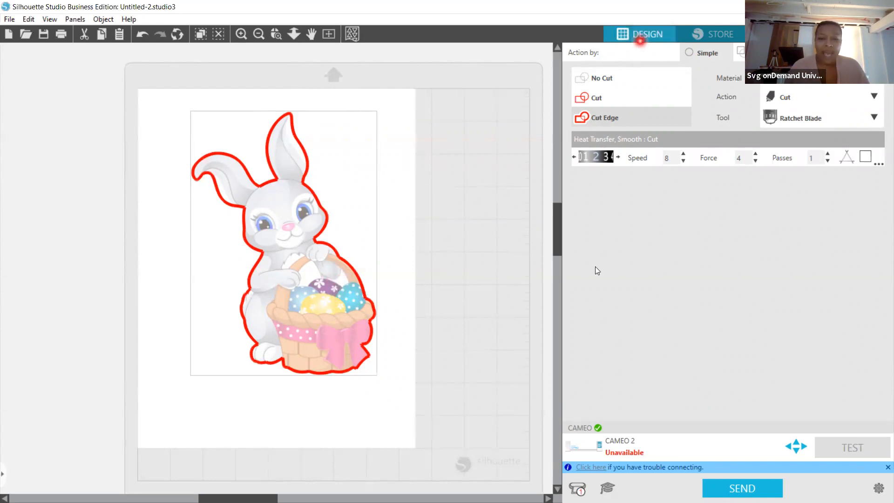
click(639, 41)
drag(510, 302, 266, 290)
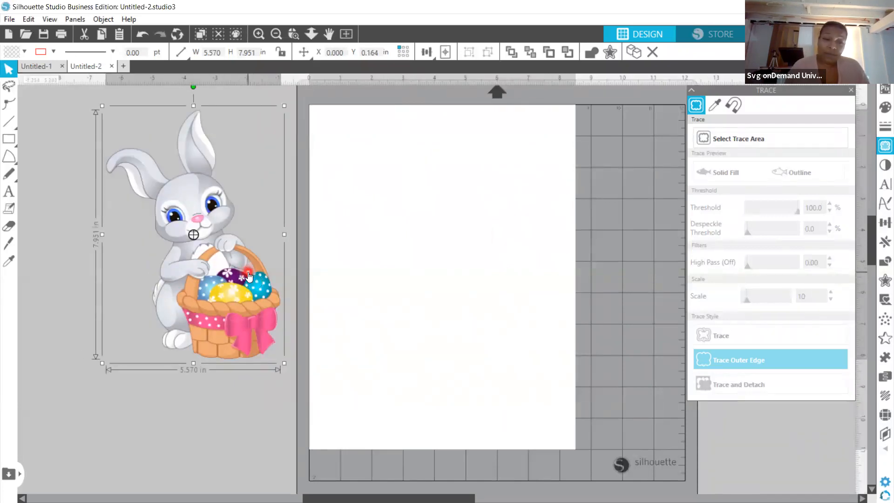
drag(252, 271, 254, 296)
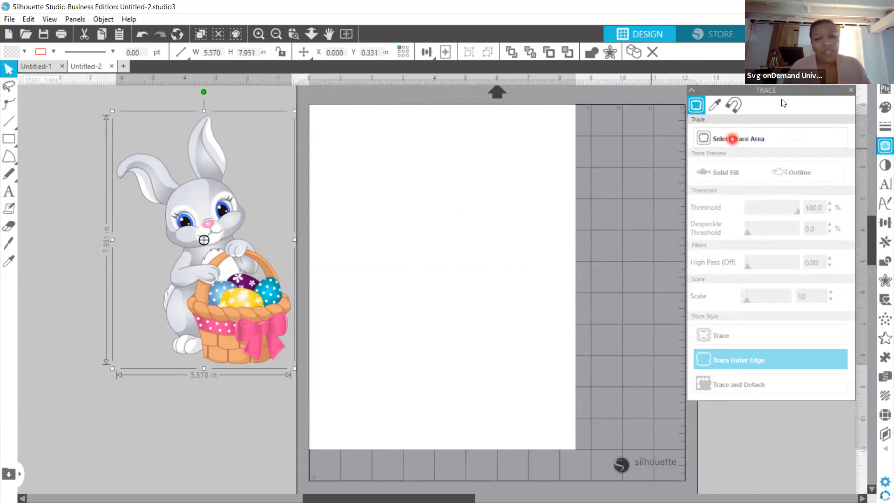
Step: Trace the patch beneath the basket handle by color as a single area and detach it from the bunny image
click(716, 104)
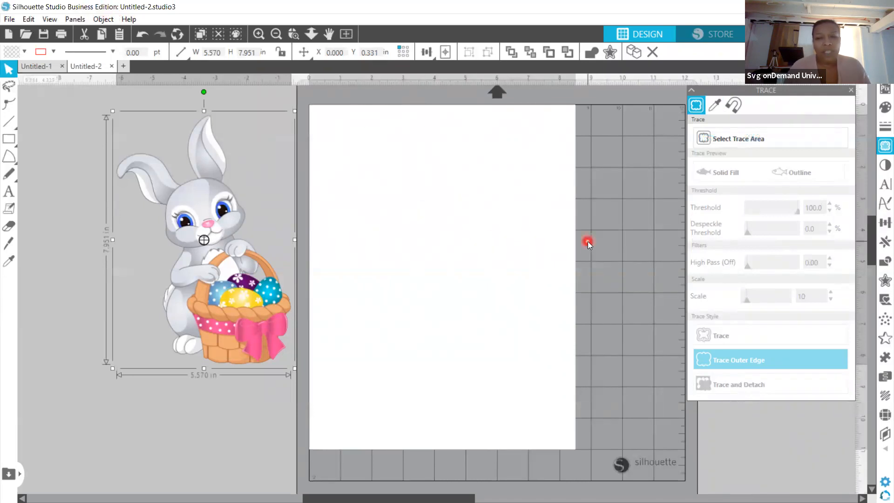
click(717, 108)
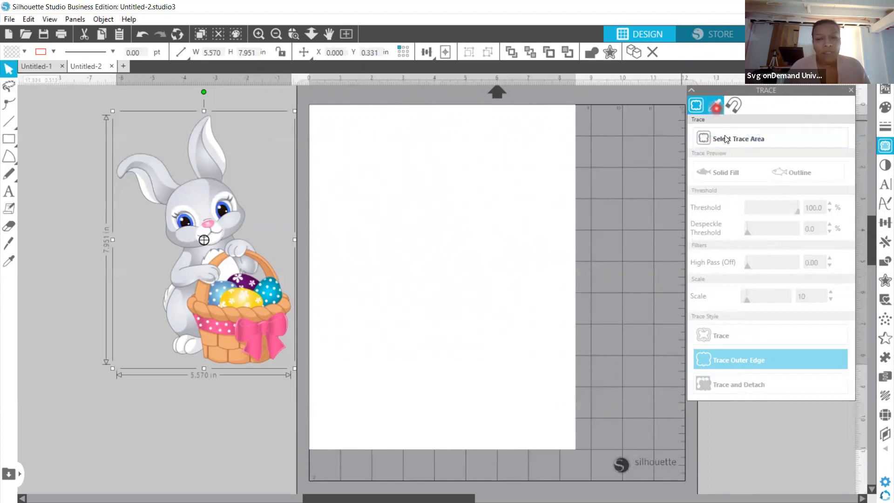
click(726, 140)
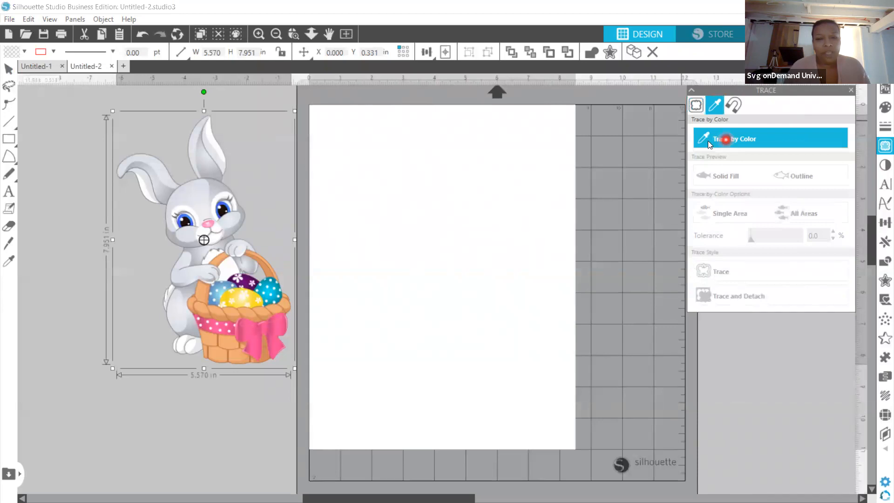
click(261, 280)
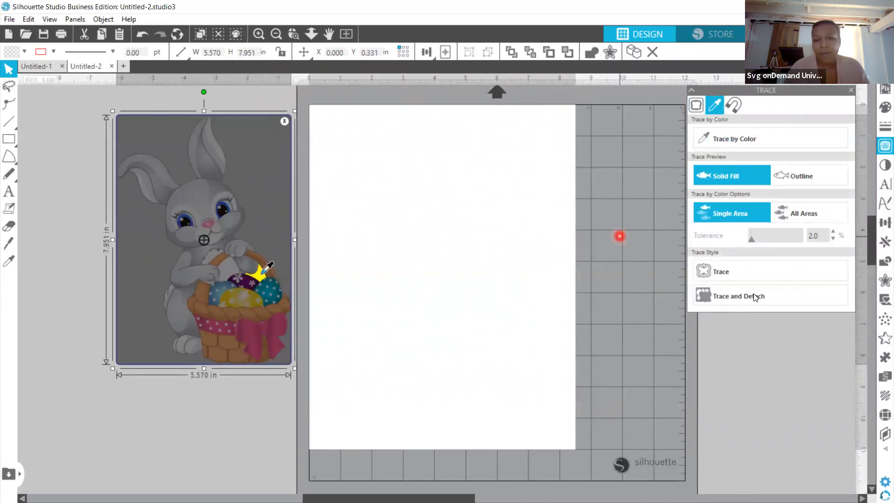
click(747, 275)
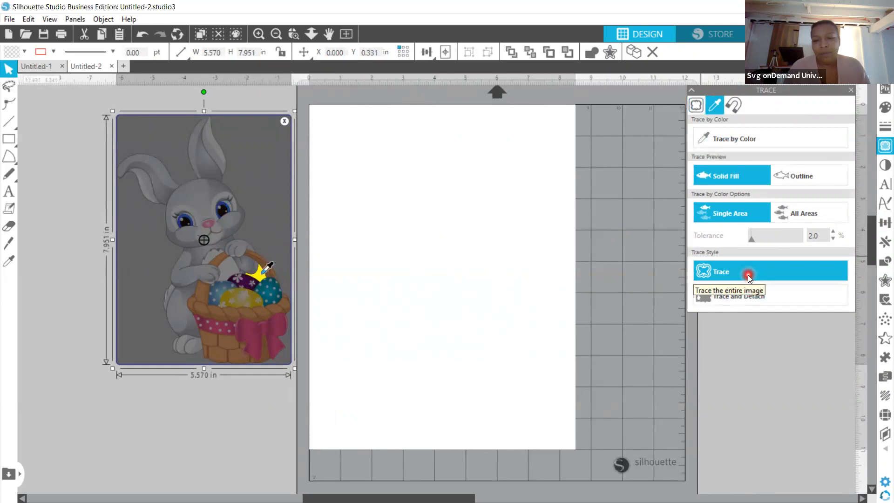
click(744, 298)
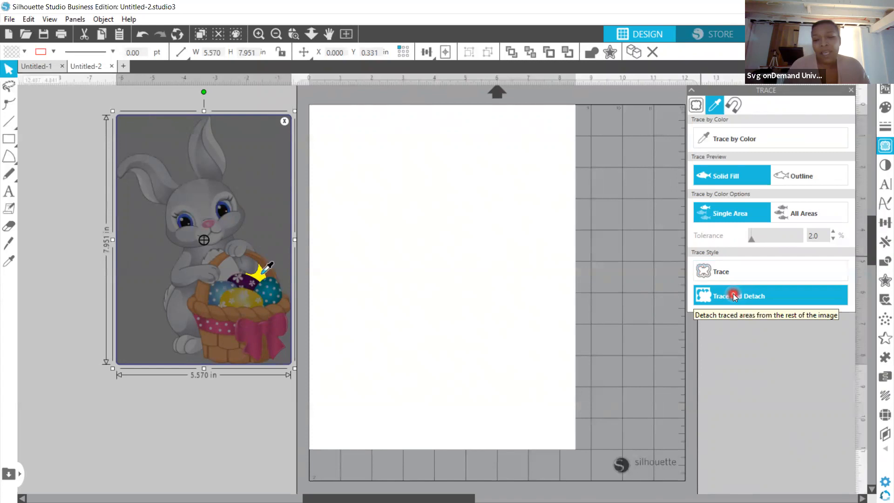
click(733, 294)
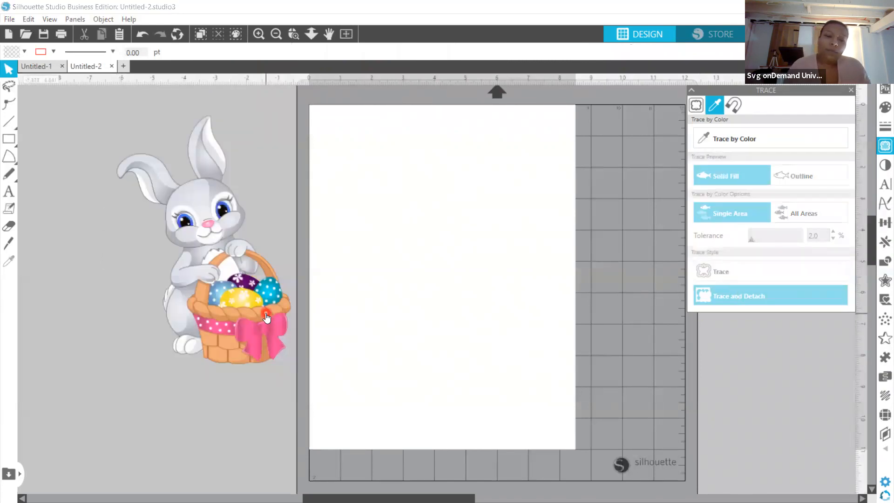
Step: Move the bunny onto the page and delete the detached patch left beside the cutting mat
drag(267, 318, 455, 286)
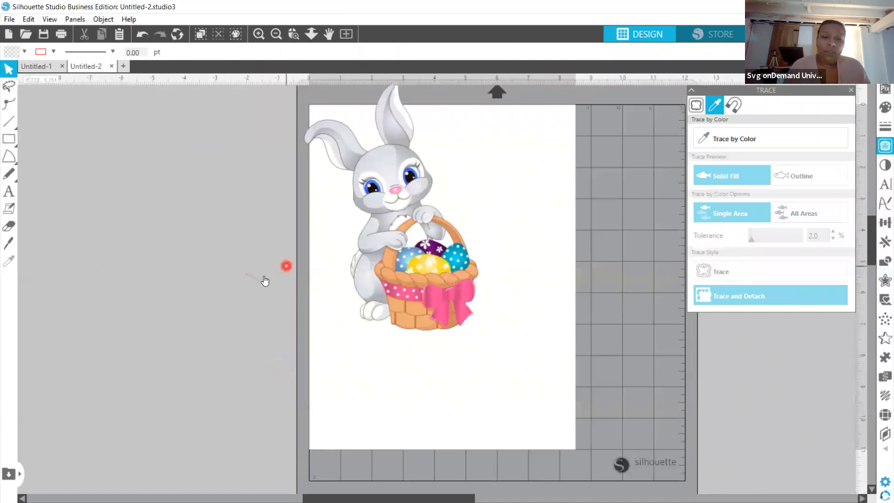
mouse_move(263, 278)
mouse_down()
mouse_move(205, 299)
mouse_move(233, 289)
mouse_up()
key(Delete)
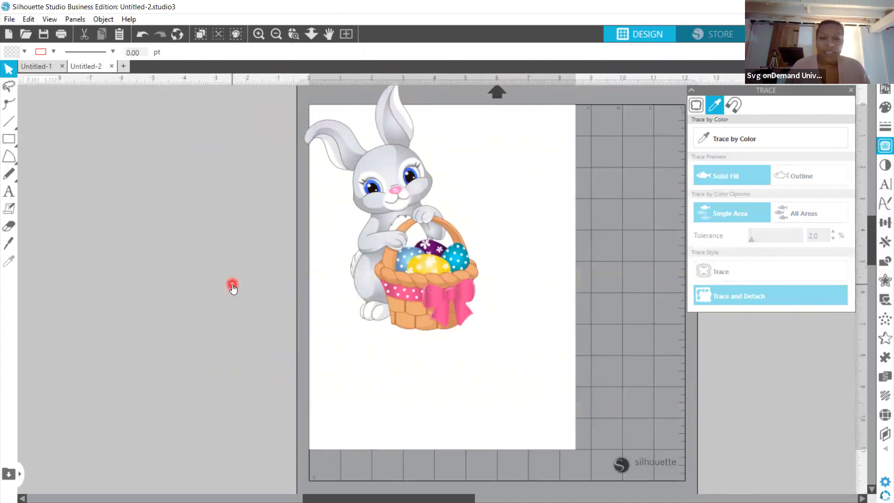
drag(395, 202, 427, 244)
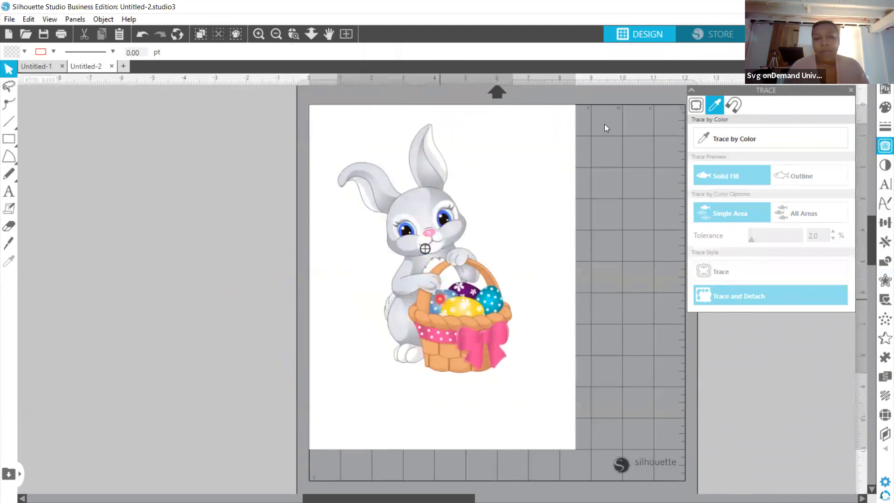
Step: Check the bunny's outline and basket-handle cut lines in the send view, and nudge the bunny slightly on the page
click(857, 34)
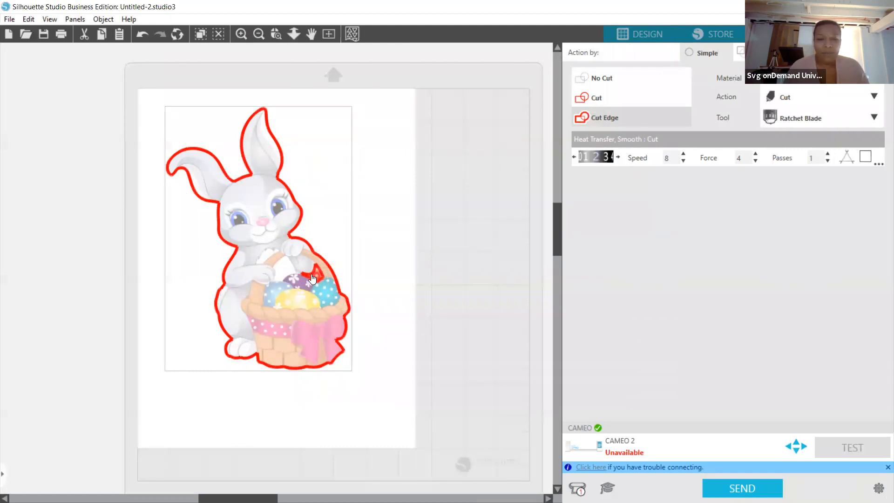
click(646, 39)
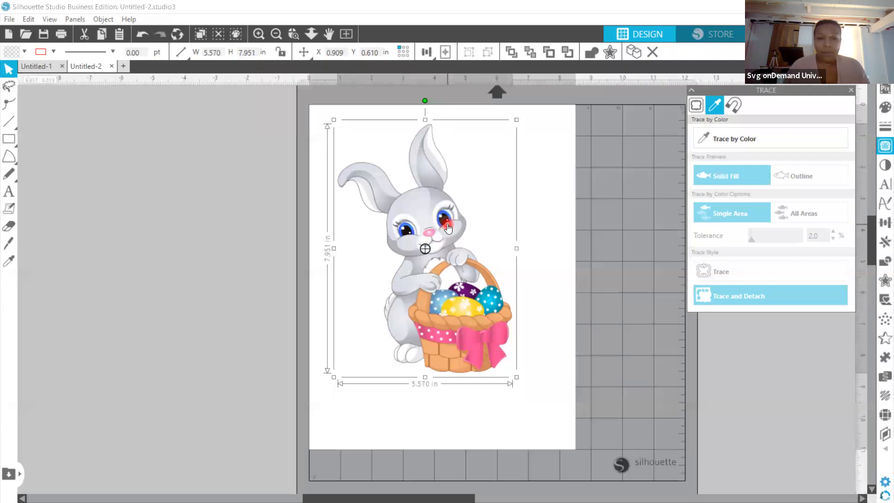
drag(455, 226, 409, 210)
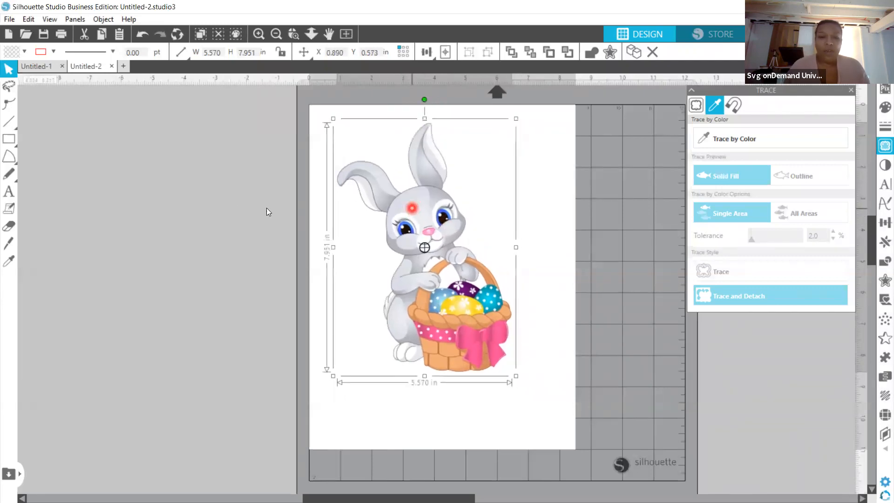
click(239, 206)
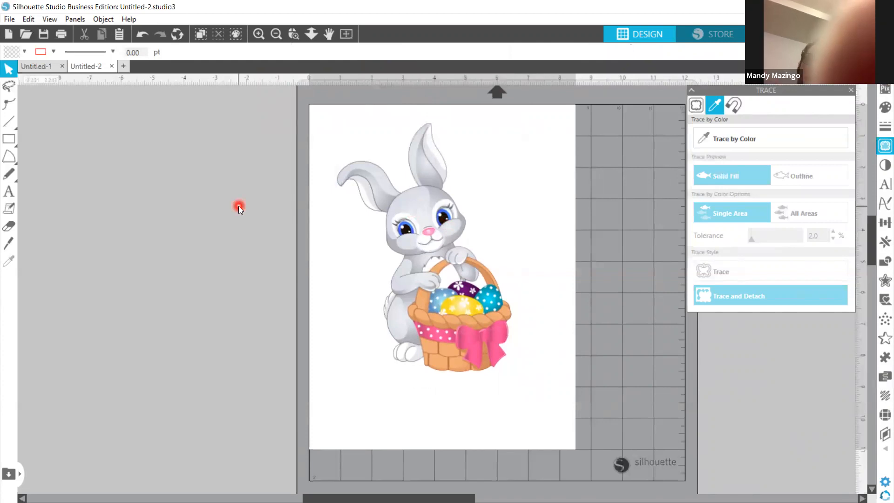
Step: Look at the bunny design with the lettering TOO CUTE FOR CARROTS in Untitled-1 and return to Untitled-2
scroll(239, 205, down, 1)
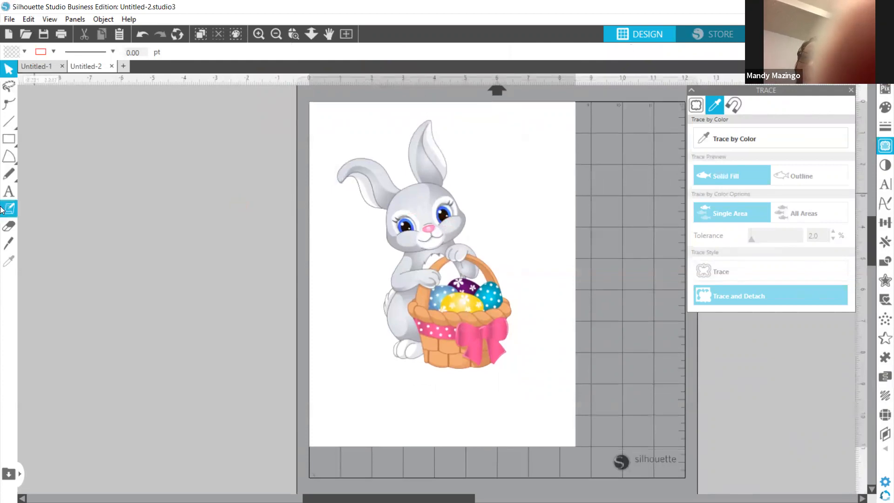
key(t)
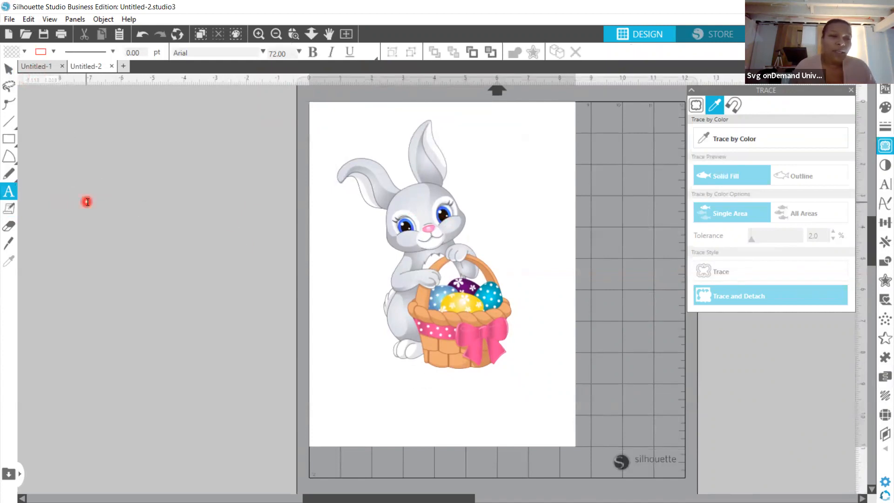
click(40, 69)
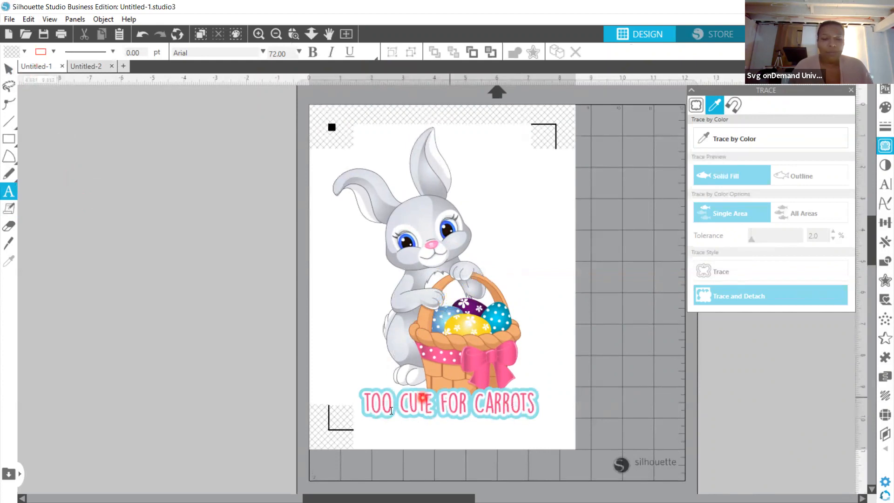
click(89, 68)
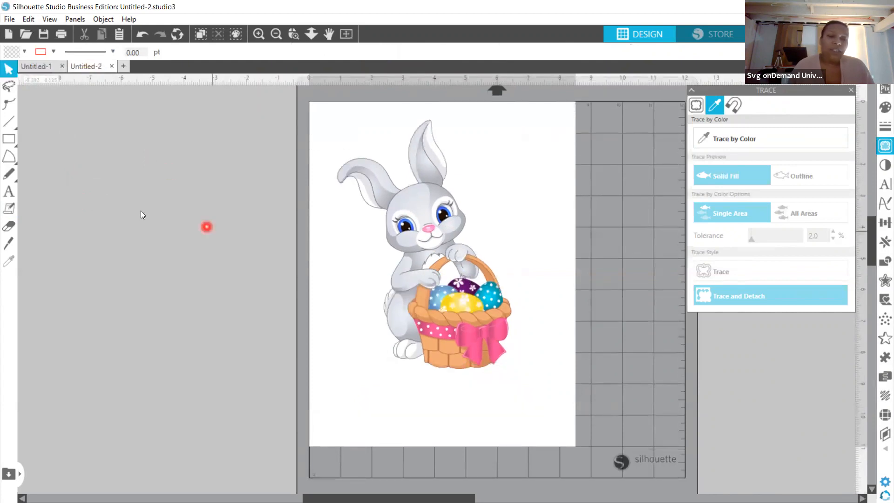
Step: Scale the bunny down to about 3.365 by 4.803 in and move it to the upper right area of the page
click(449, 239)
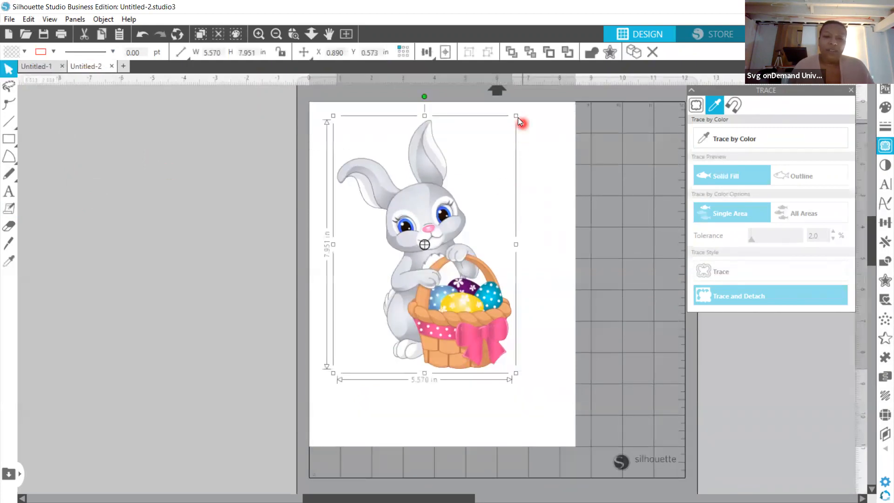
drag(514, 119, 471, 229)
drag(410, 260, 513, 187)
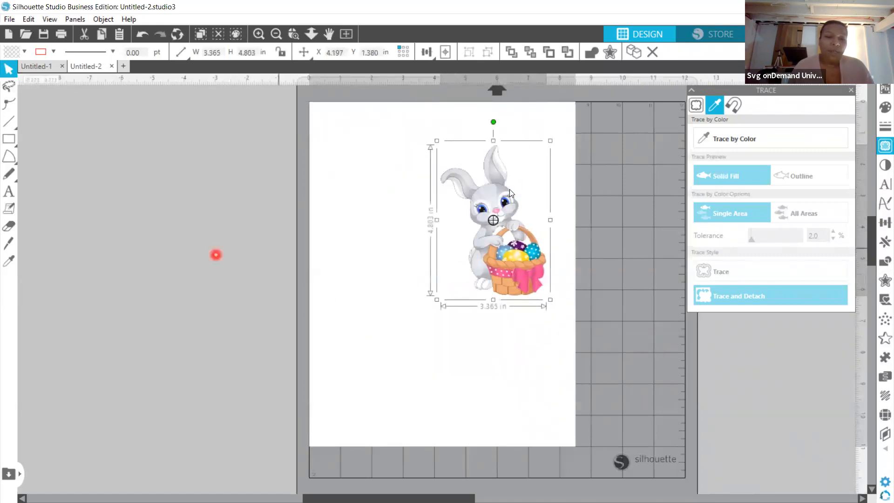
click(202, 254)
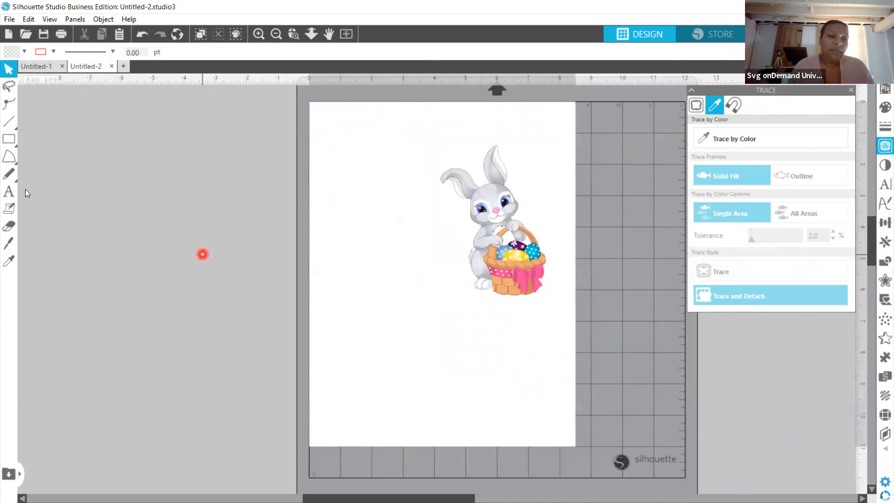
Step: Add the text "1" beside the page and enlarge it to about 322 pt
key(t)
click(219, 244)
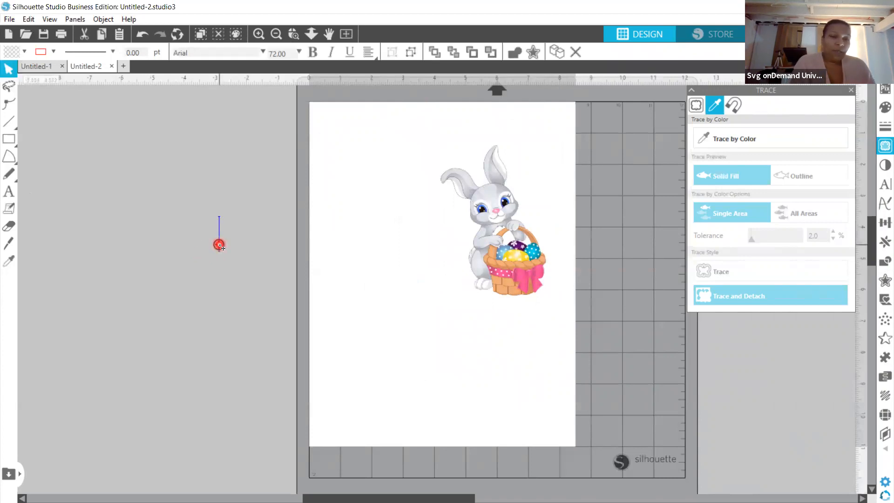
text(1)
click(252, 267)
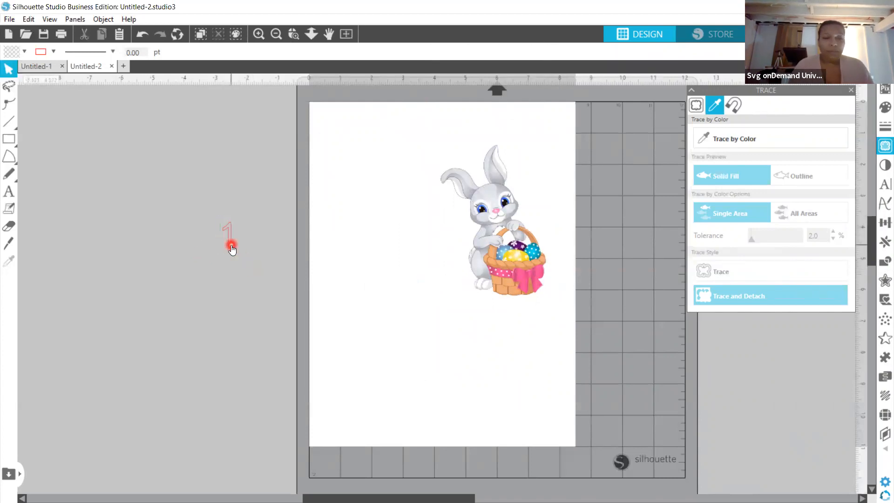
click(232, 248)
drag(238, 256, 342, 348)
drag(267, 270, 281, 176)
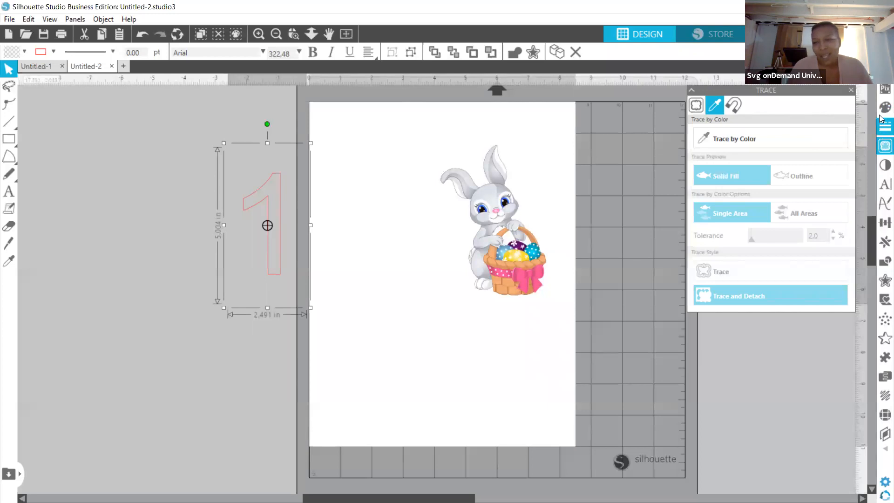
Step: Give the number 1 a light blue fill and a matching light blue line color
click(880, 138)
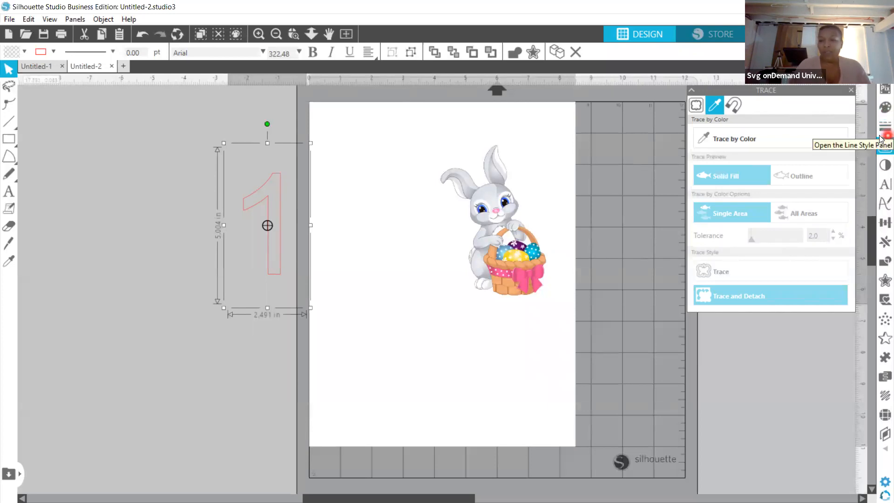
click(884, 110)
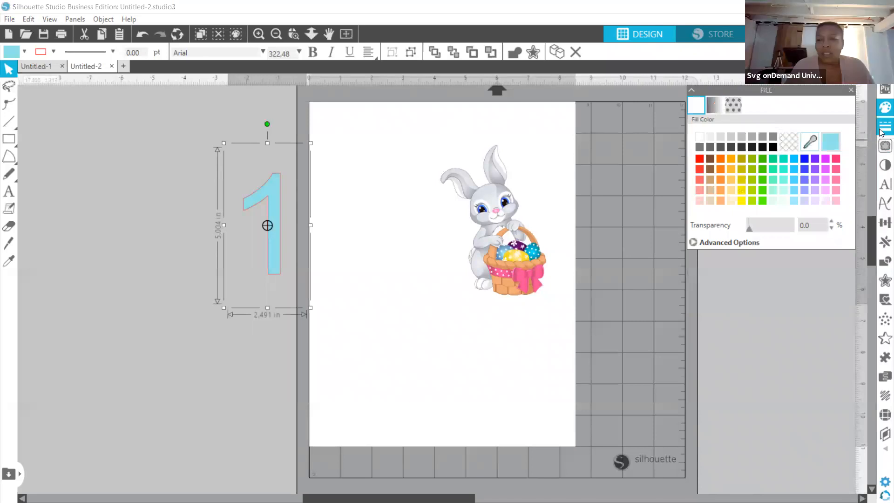
click(713, 106)
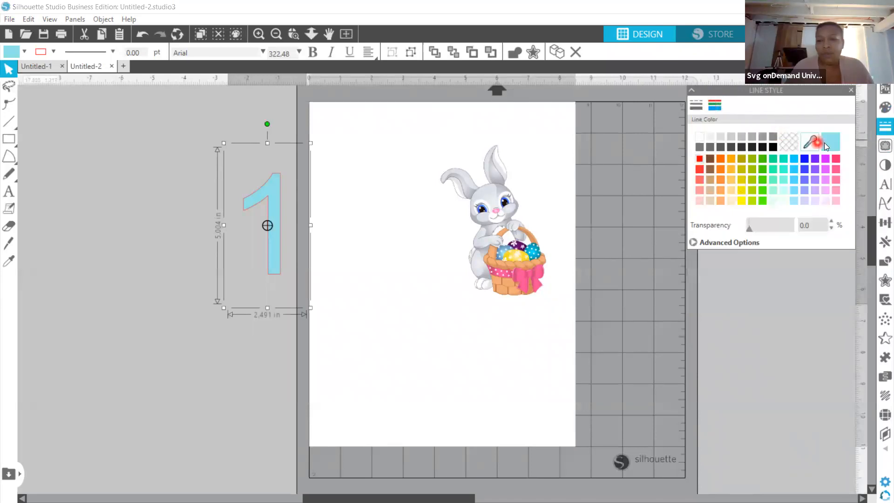
click(826, 143)
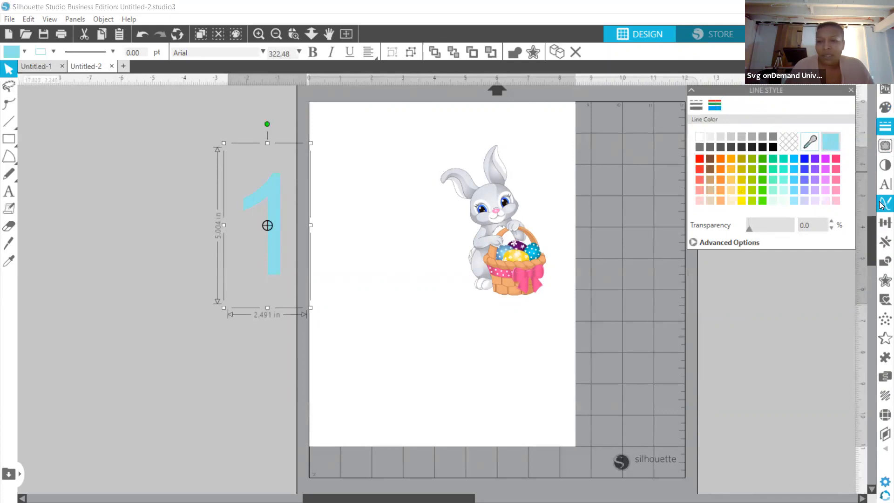
Step: Set the font of the number 1 to Impact and enlarge it to about 480 pt
click(885, 185)
click(726, 158)
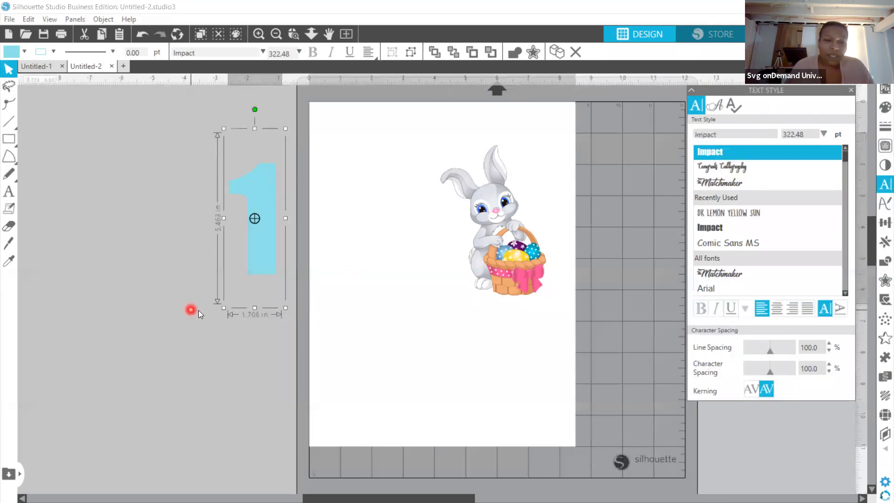
drag(225, 307, 298, 290)
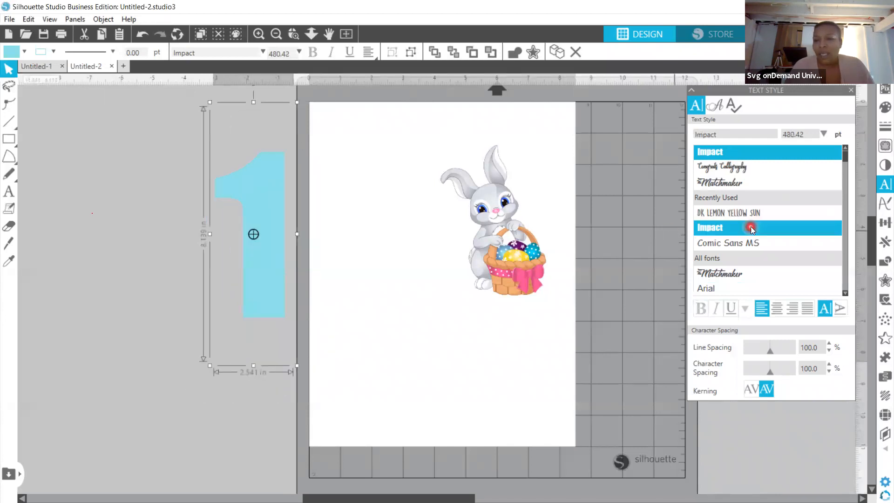
Step: Try DK Lemon Yellow Sun on the number 1, and set its font to Dionisia
click(755, 214)
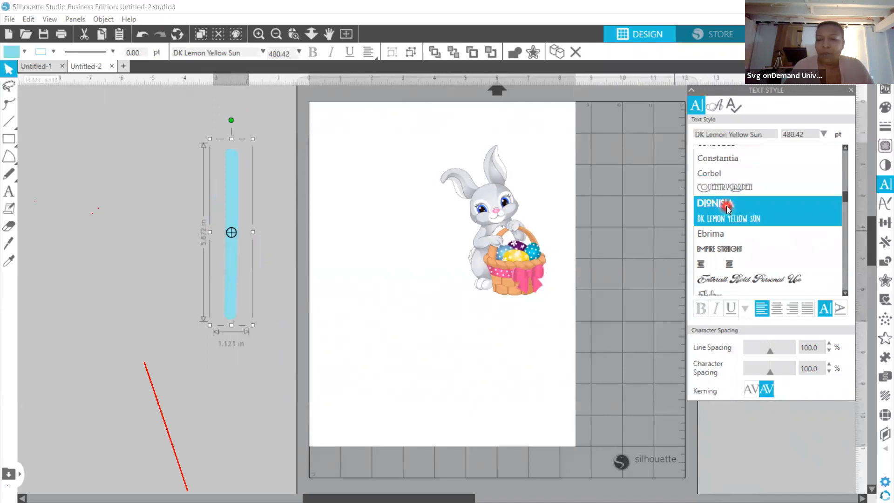
click(729, 209)
click(305, 354)
click(150, 392)
click(154, 394)
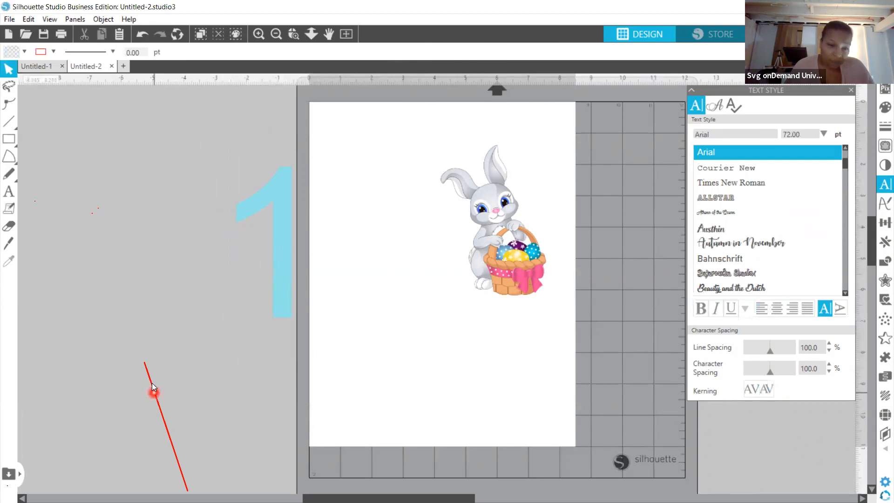
scroll(153, 386, down, 1)
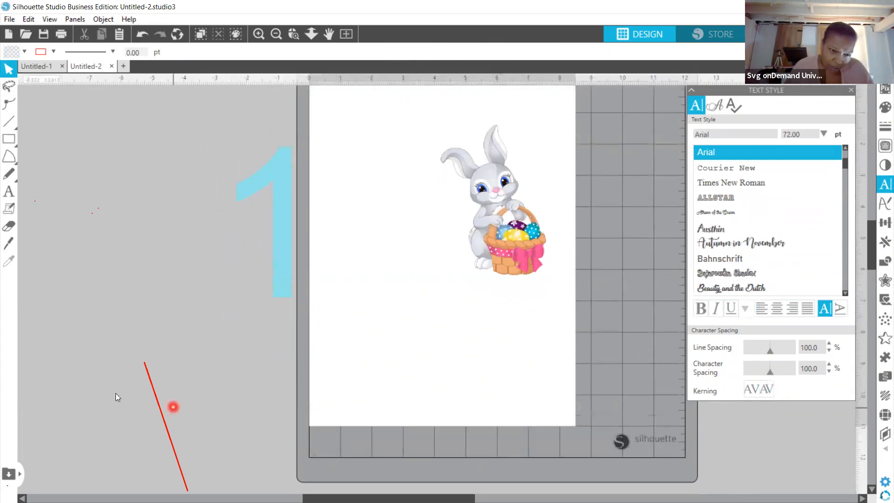
Step: Move the number 1 onto the page and position the bunny against its right side
drag(288, 269, 429, 259)
mouse_move(509, 253)
mouse_down()
mouse_move(482, 253)
mouse_move(464, 270)
mouse_move(501, 259)
mouse_up()
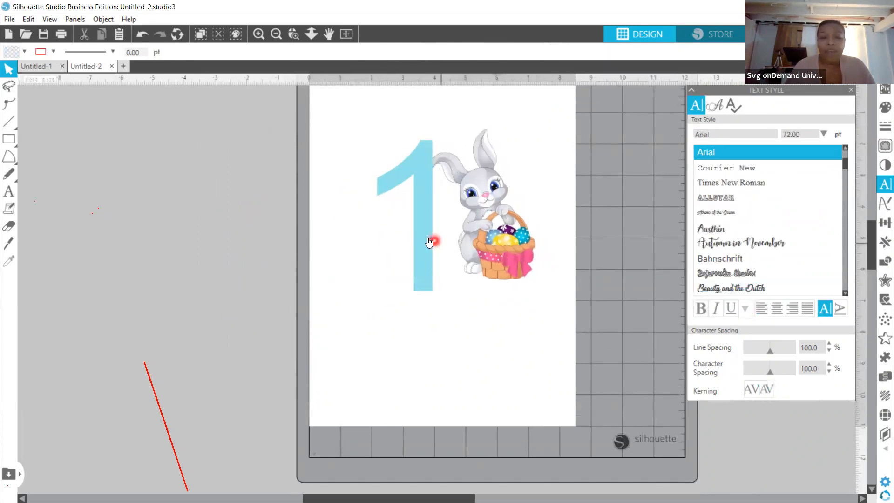
click(428, 239)
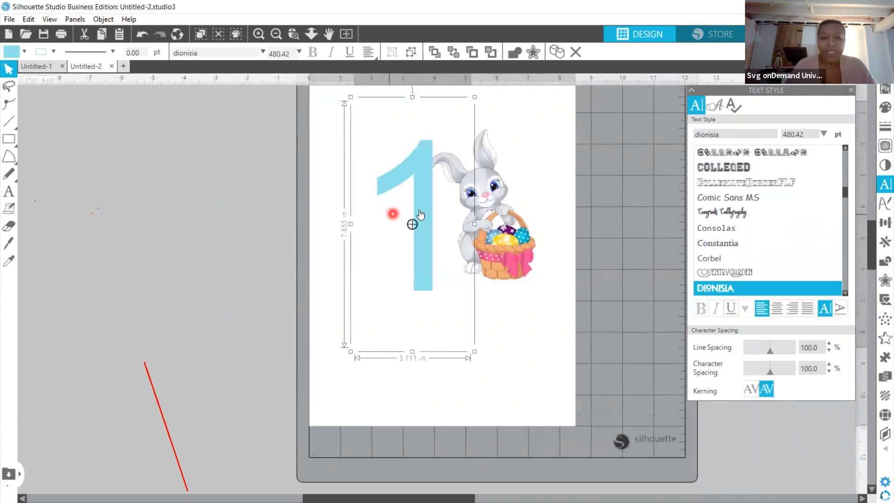
Step: Set the number 1's font to CollegiateBorderFLF and release its compound path
drag(413, 205, 325, 200)
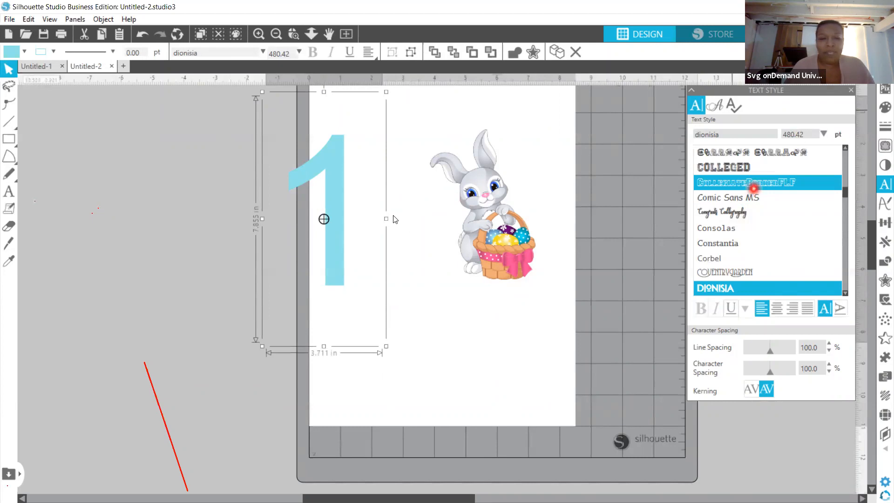
click(754, 182)
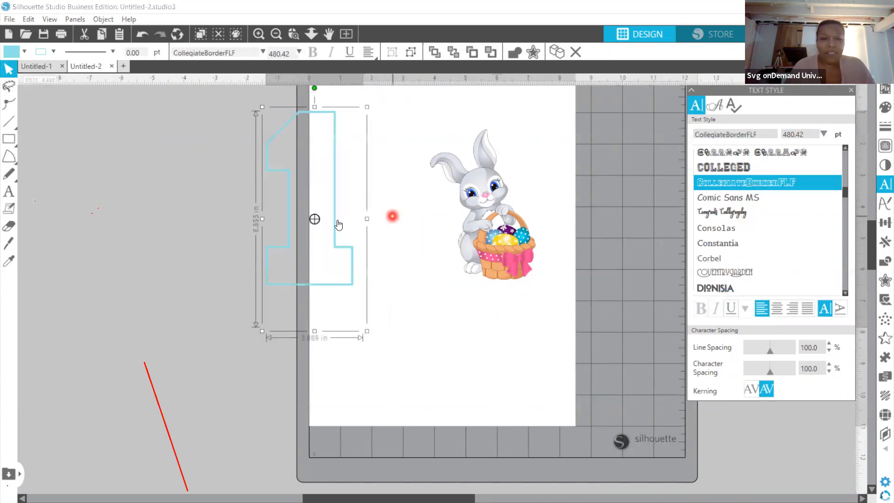
right_click(320, 179)
click(335, 173)
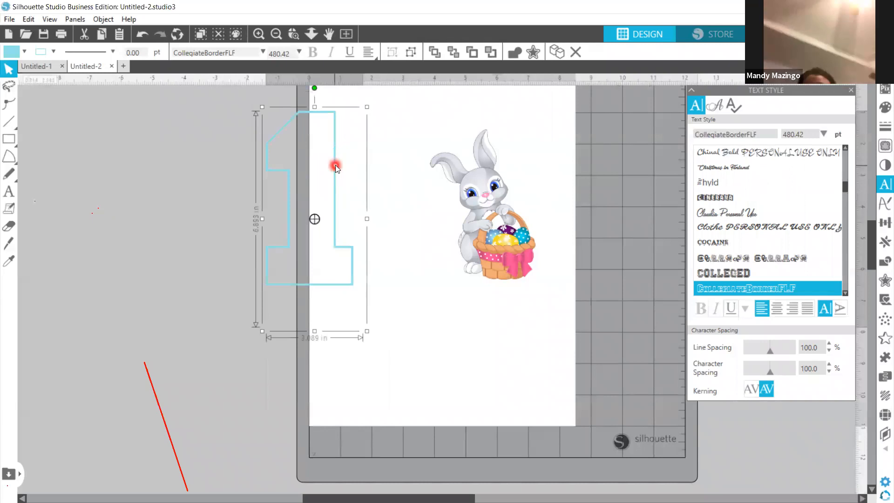
right_click(336, 167)
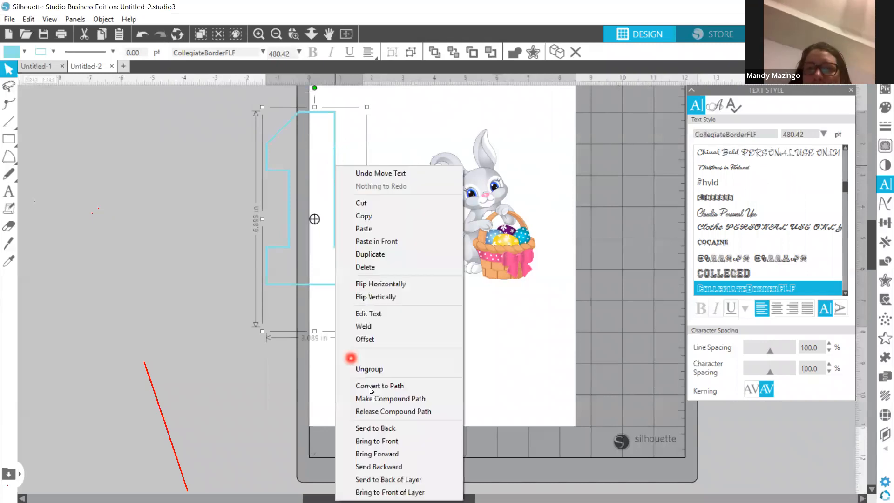
click(385, 412)
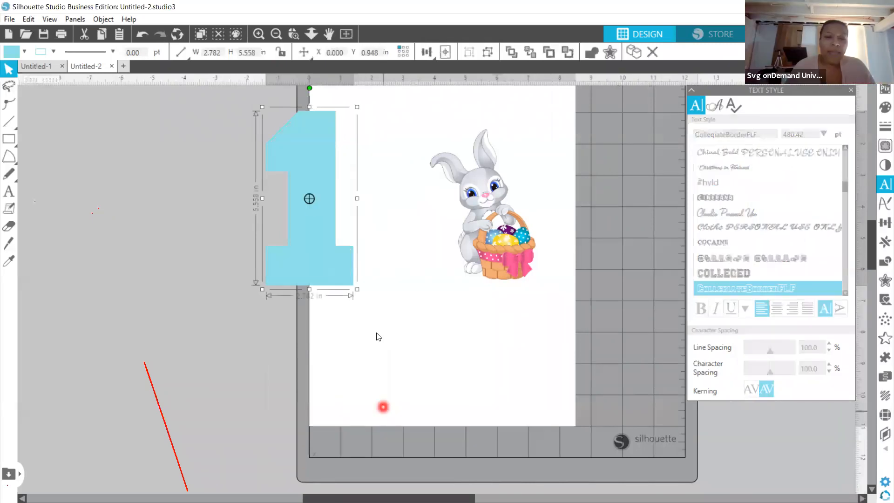
click(378, 336)
Step: Weld the released shapes of the number 1 and move the number back onto the page against the bunny
mouse_move(306, 196)
mouse_down()
mouse_move(254, 215)
mouse_move(306, 195)
mouse_up()
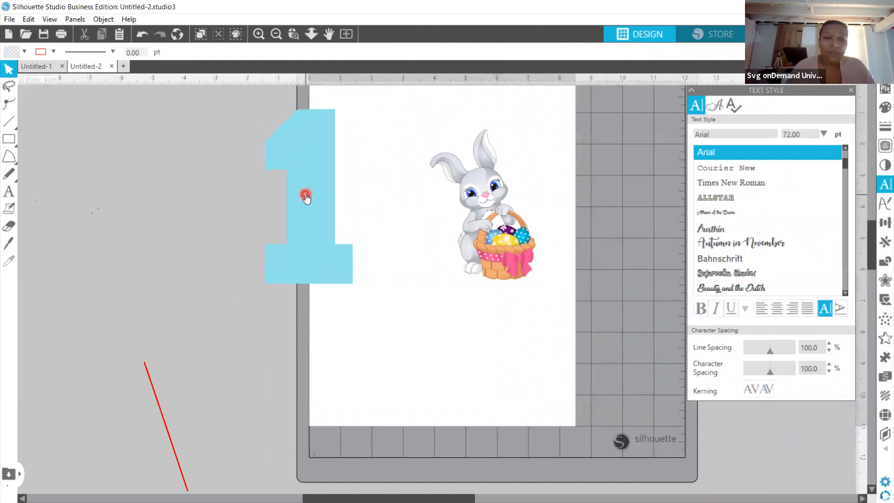
right_click(306, 196)
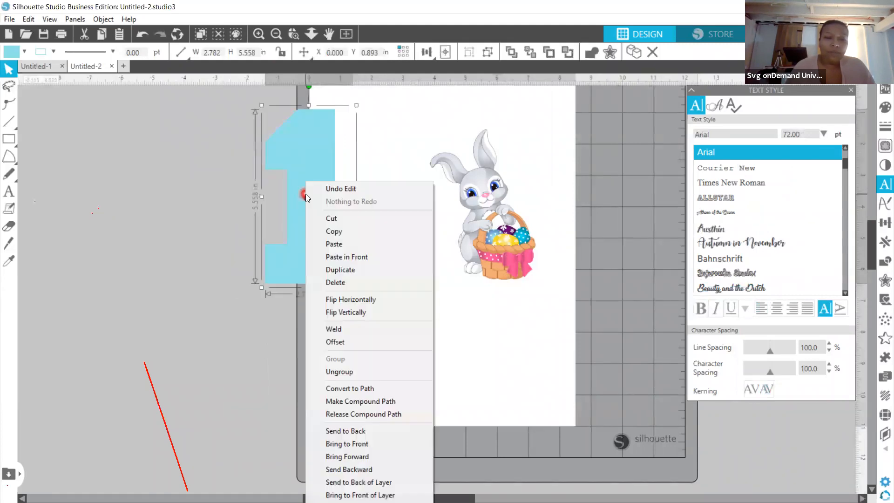
click(361, 330)
drag(329, 222, 417, 244)
Step: Bring the bunny in front of the number 1, shrink it to about 3.06 x 4.37 in and overlap it on the number's stem
click(514, 218)
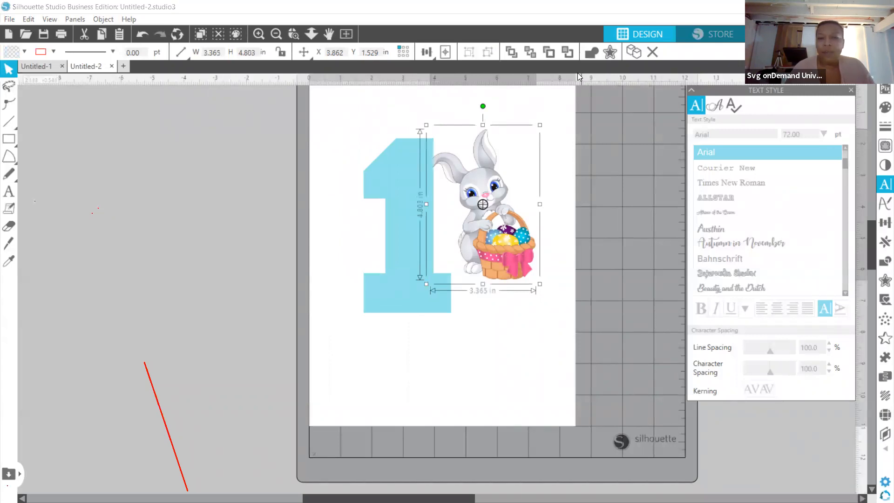
click(491, 223)
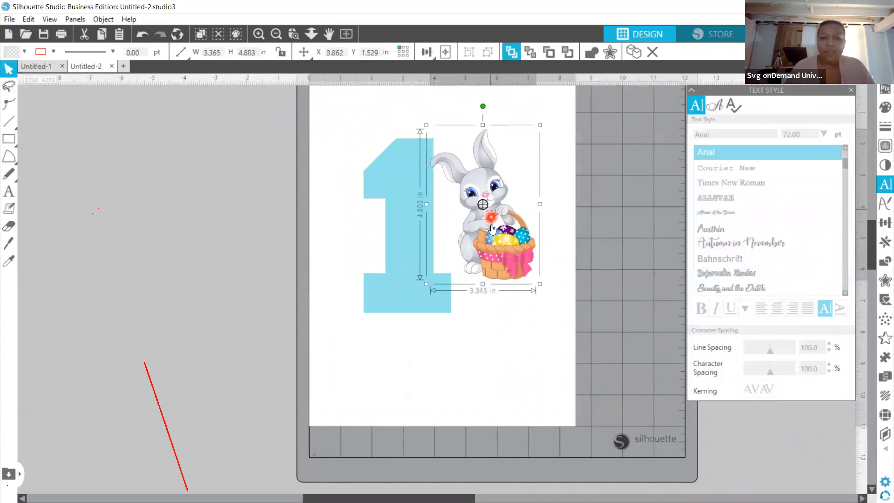
drag(491, 228, 467, 215)
drag(511, 120, 479, 162)
click(449, 208)
drag(459, 204, 455, 214)
drag(487, 163, 505, 135)
drag(469, 189, 466, 185)
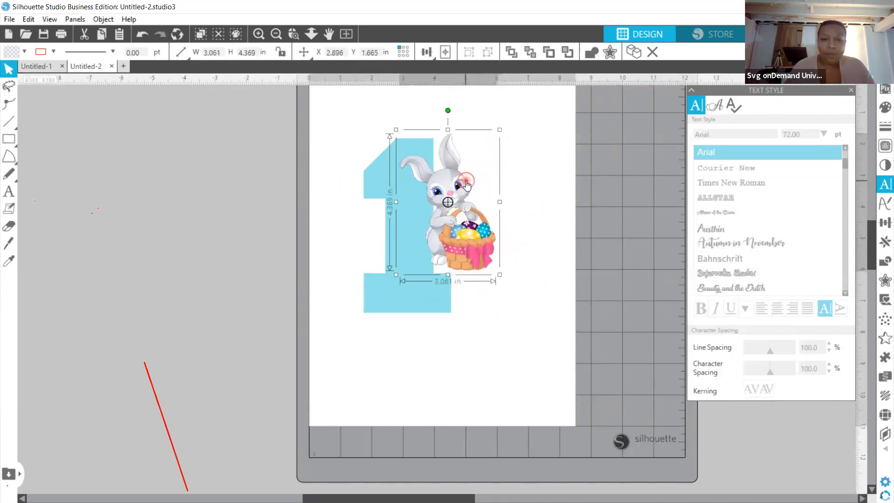
Step: Recolor the number 1's fill and line with the pink sampled from the bow on the bunny's basket
click(390, 246)
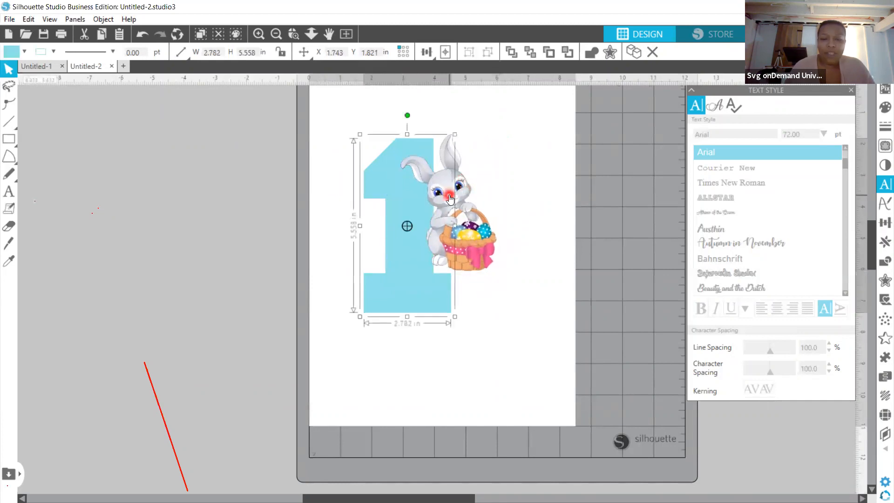
click(885, 106)
click(810, 141)
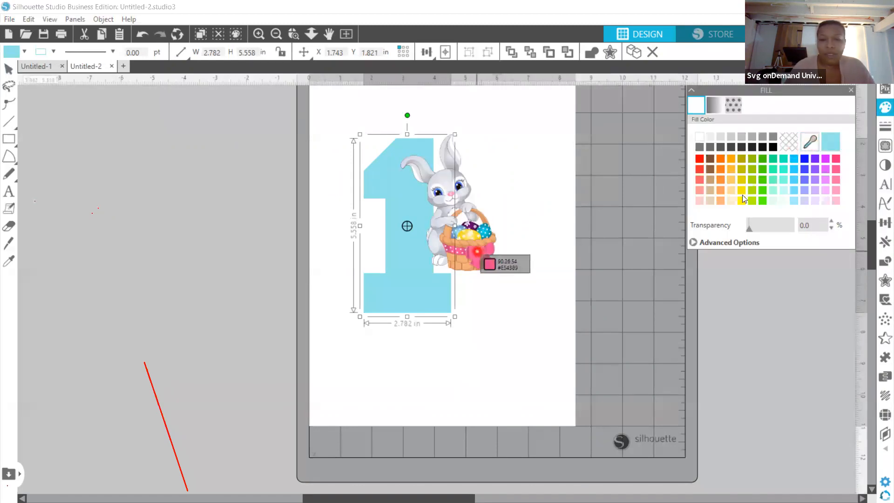
click(477, 251)
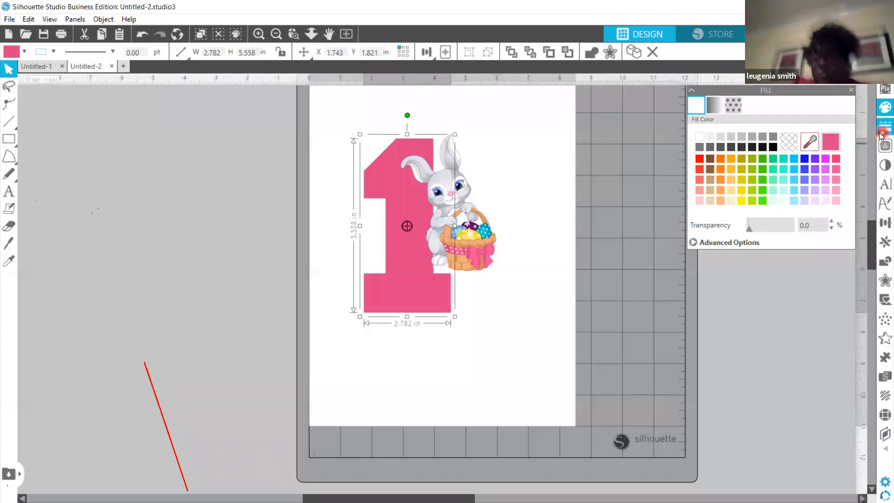
click(885, 127)
click(811, 143)
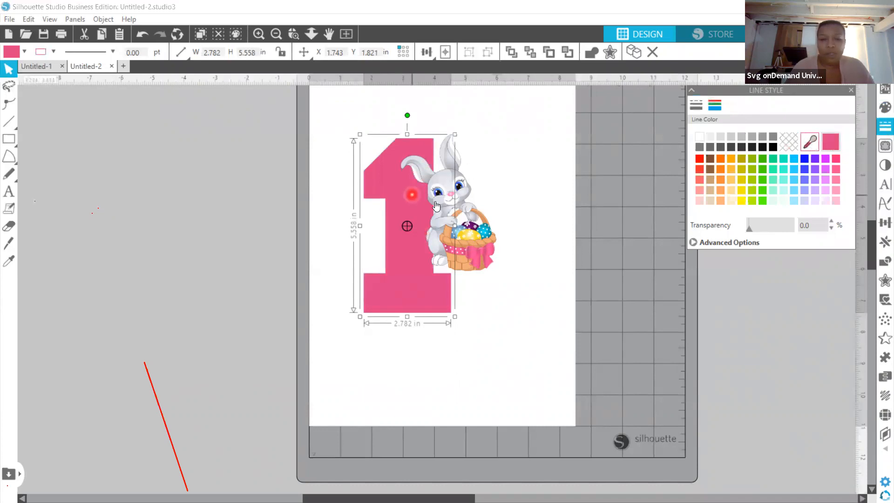
Step: Move the bunny off the number 1 and reposition it overlapping the right edge of the stem, just above the base
click(480, 226)
drag(480, 226, 524, 226)
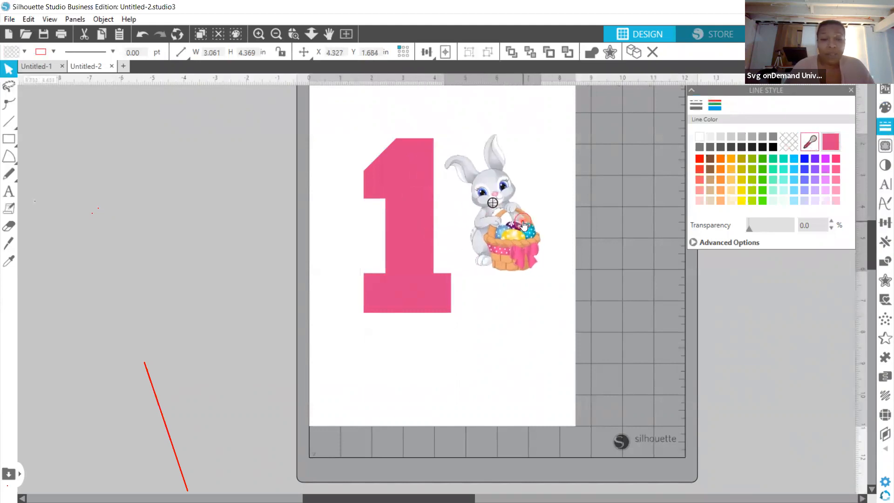
click(468, 187)
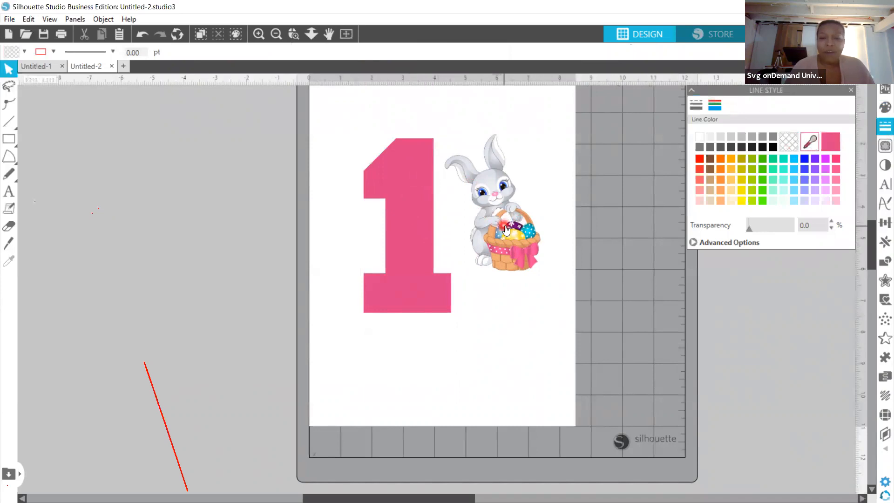
mouse_move(506, 229)
mouse_down()
mouse_move(479, 238)
mouse_move(491, 226)
mouse_up()
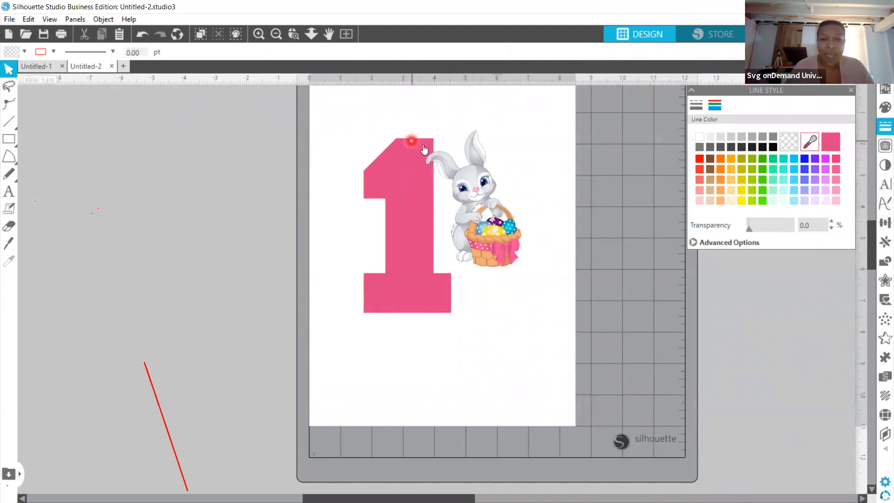
drag(454, 174, 453, 199)
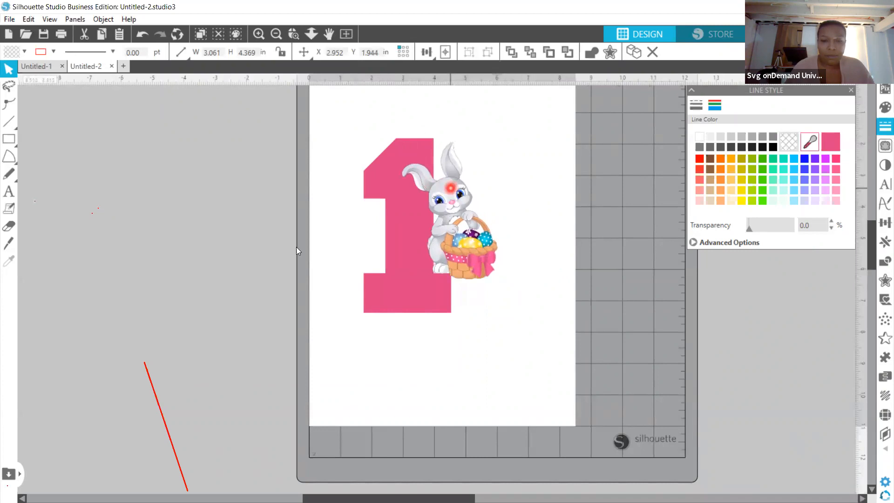
Step: Add the text "st." in the empty area beside the page
click(14, 191)
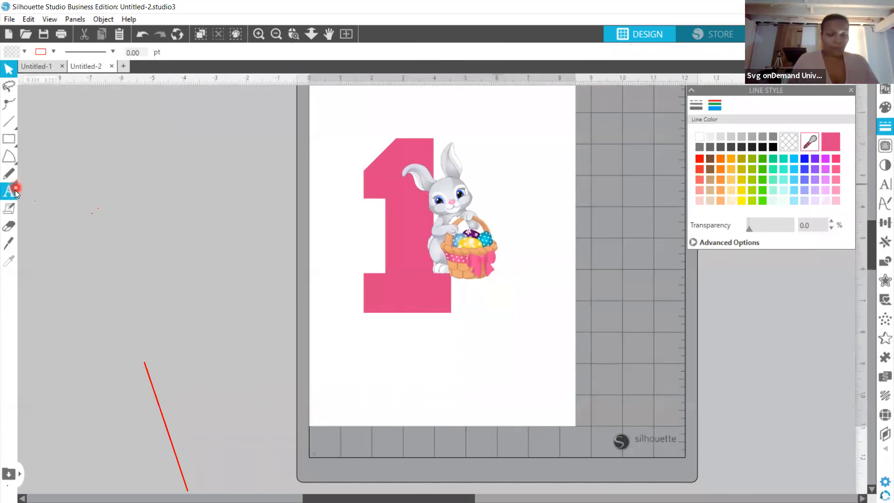
click(129, 235)
text(st.)
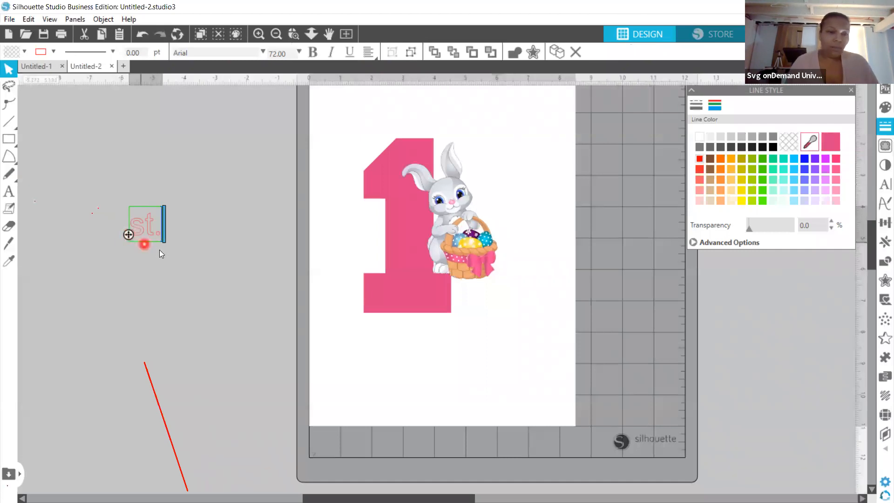
click(152, 240)
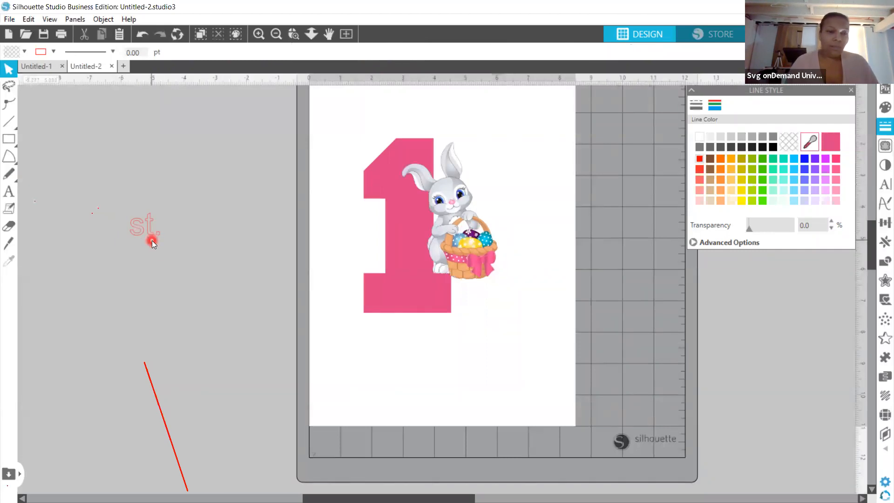
Step: Color the line and fill of the "st." text with the blue sampled from an Easter egg in the basket
click(144, 225)
click(812, 147)
click(492, 237)
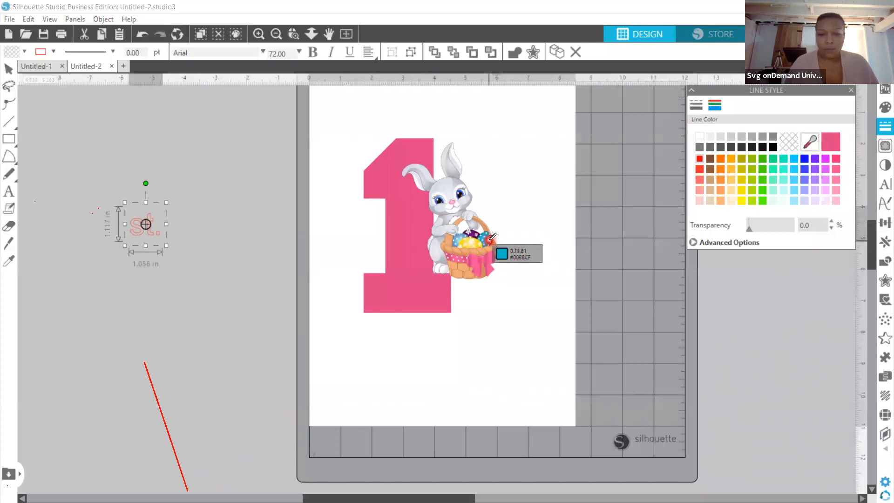
click(885, 108)
click(831, 141)
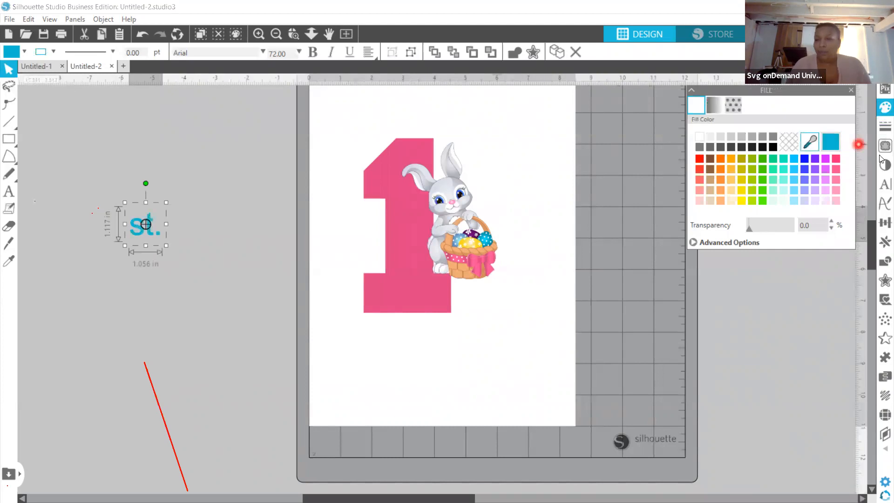
Step: Try Impact and &Matchmaker on the "st." text, and set its font to Athena of the Ocean
click(882, 184)
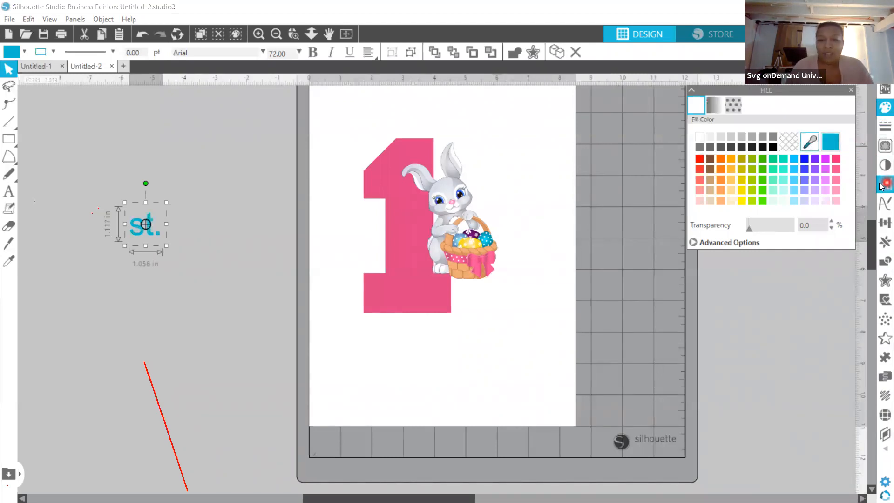
click(735, 157)
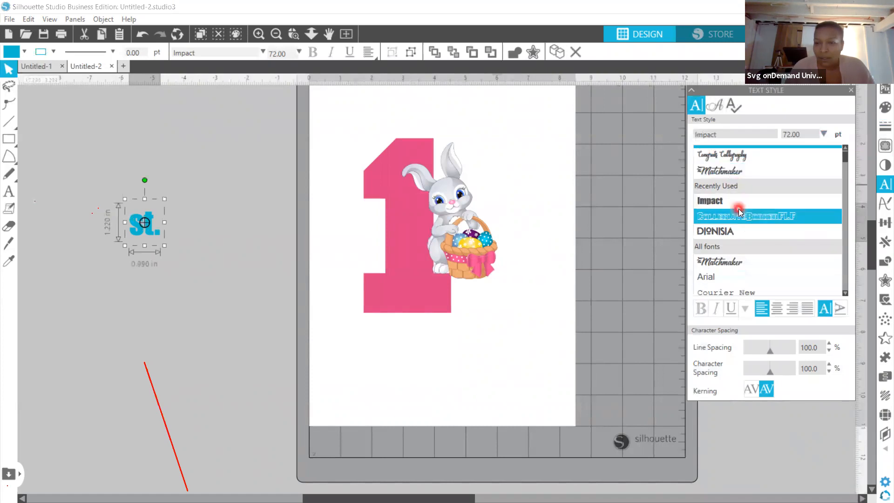
scroll(738, 208, down, 1)
click(739, 235)
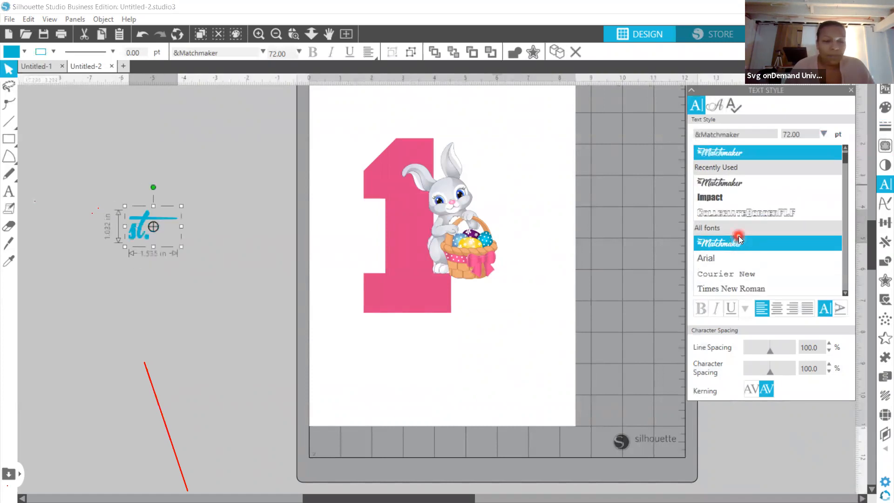
scroll(739, 236, down, 1)
scroll(729, 236, down, 1)
click(727, 238)
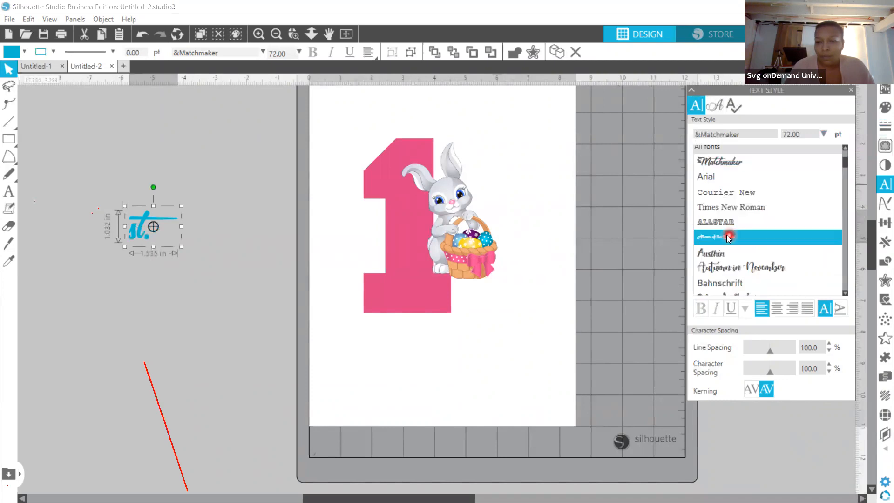
scroll(728, 237, down, 1)
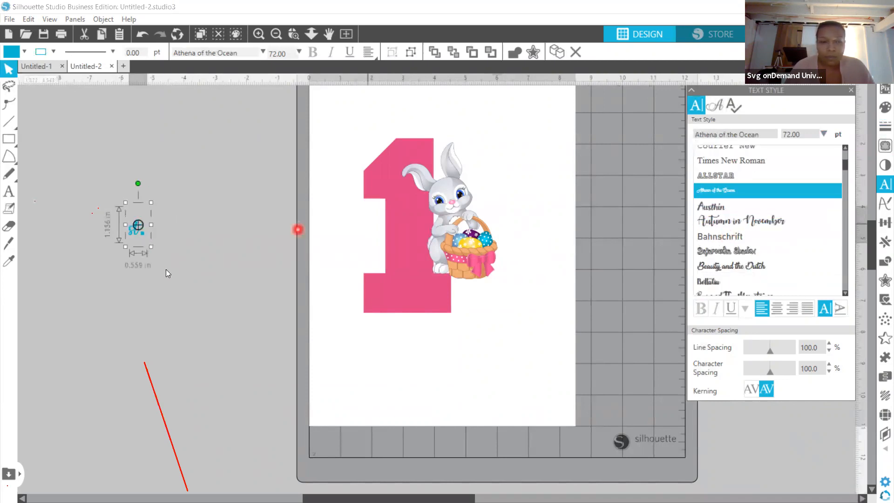
Step: Enlarge the "st." text to about 193 pt and move it closer to the page
click(144, 238)
click(145, 230)
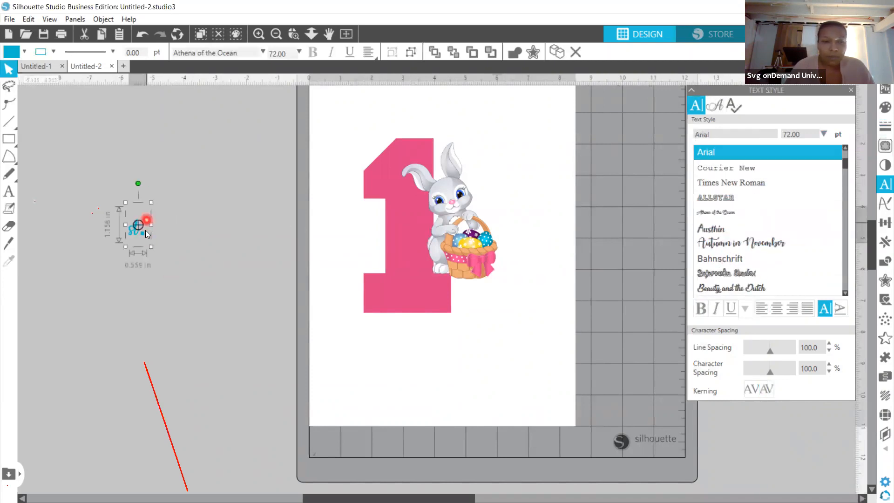
drag(154, 203, 222, 160)
click(134, 231)
drag(144, 220, 203, 217)
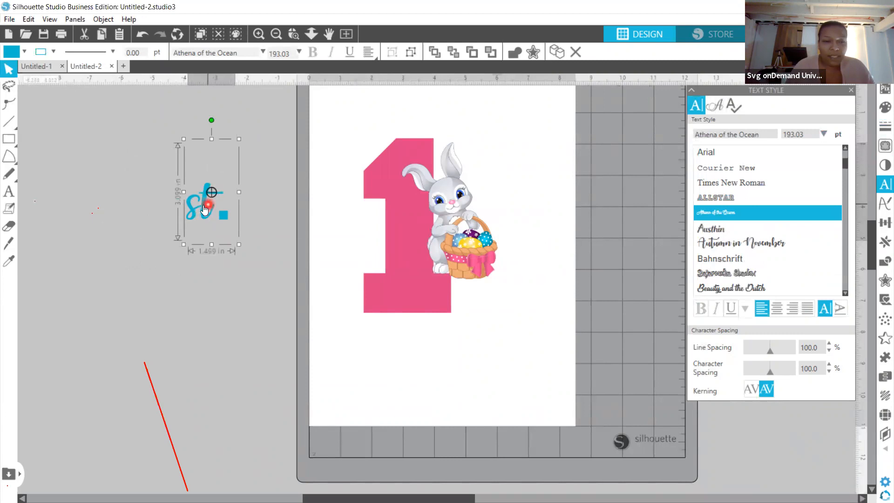
Step: Delete the period from the "st." text
double_click(225, 223)
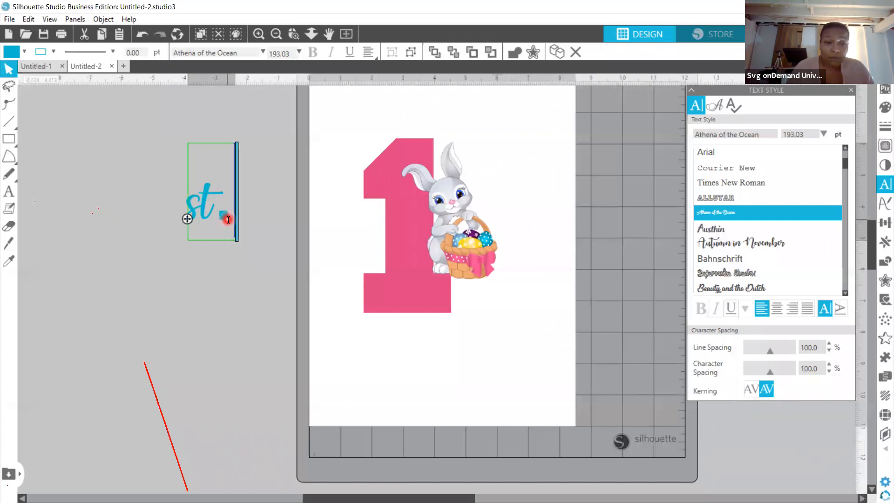
key(BackSpace)
click(233, 234)
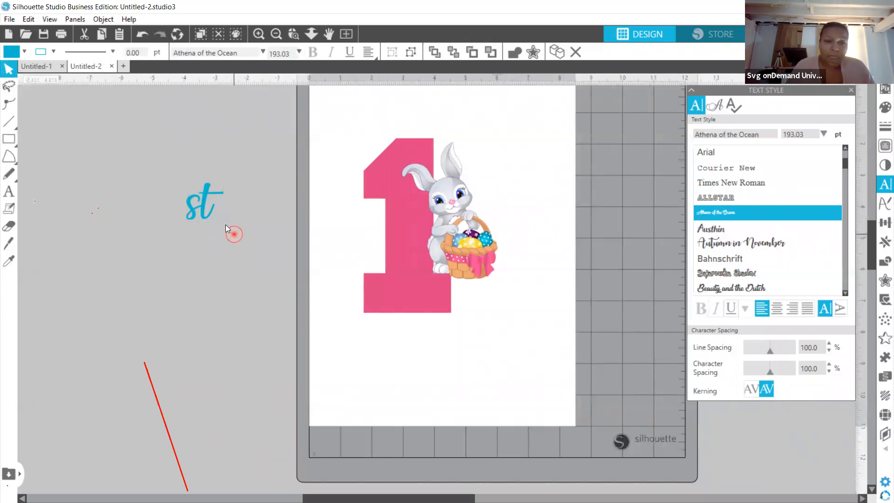
Step: Place the "st" text at the upper right corner of the number 1 and shift the bunny slightly down beneath it
click(203, 210)
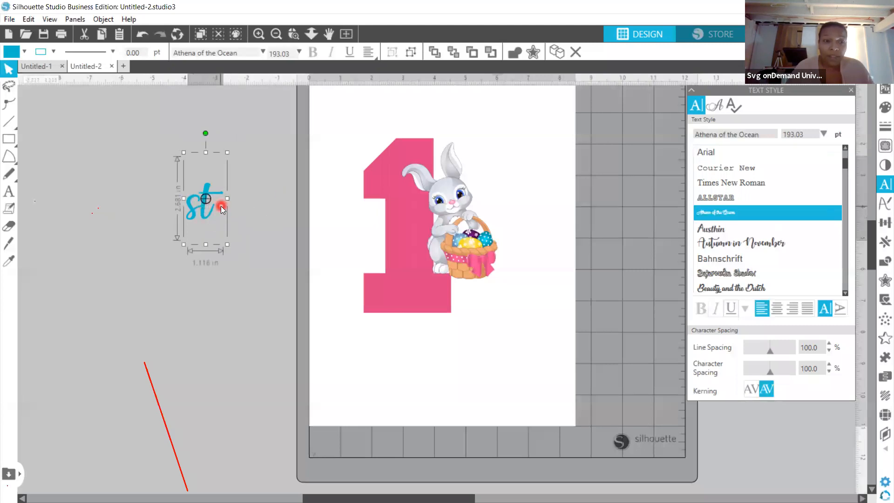
drag(208, 211, 454, 144)
drag(457, 185, 465, 196)
click(456, 153)
drag(451, 140, 448, 147)
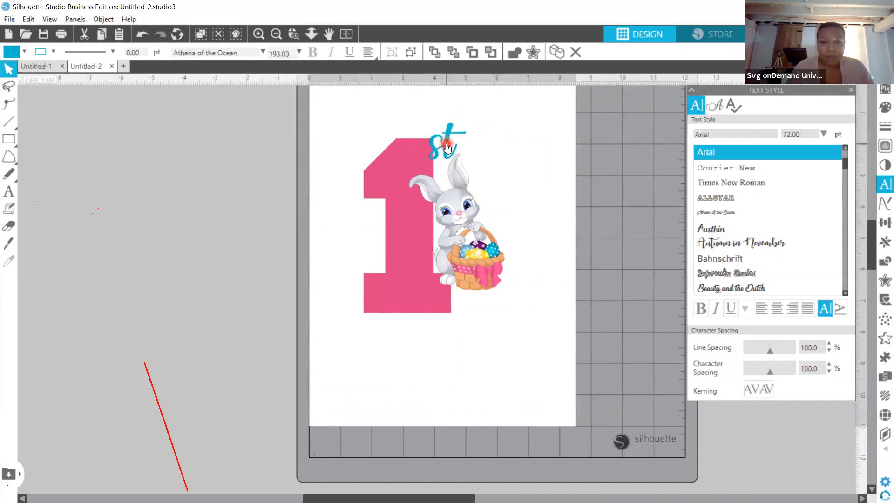
click(479, 160)
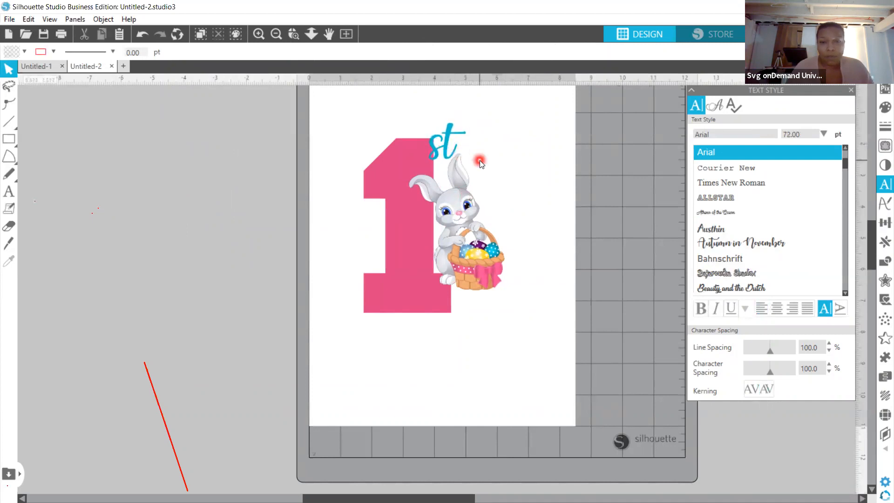
Step: Nudge the bunny slightly upward beside the number 1
click(466, 212)
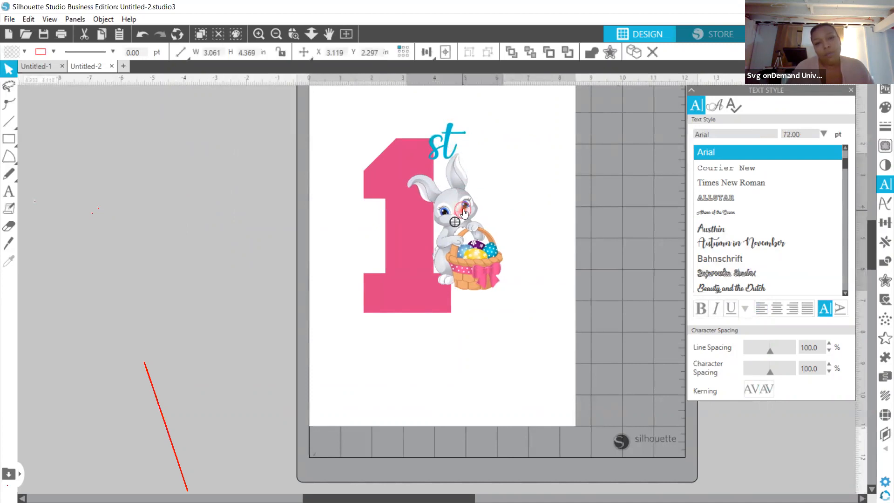
click(292, 226)
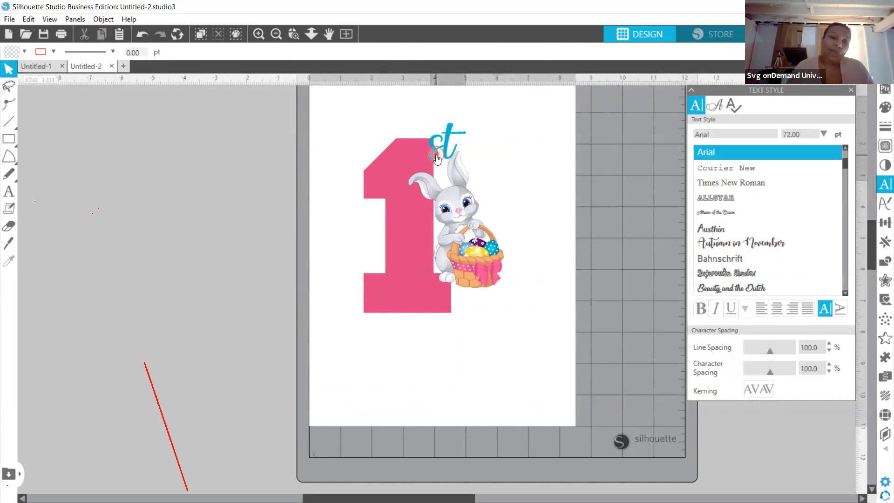
Step: Duplicate the "st" text and place the copy off the page in the empty workspace
click(448, 139)
right_click(448, 137)
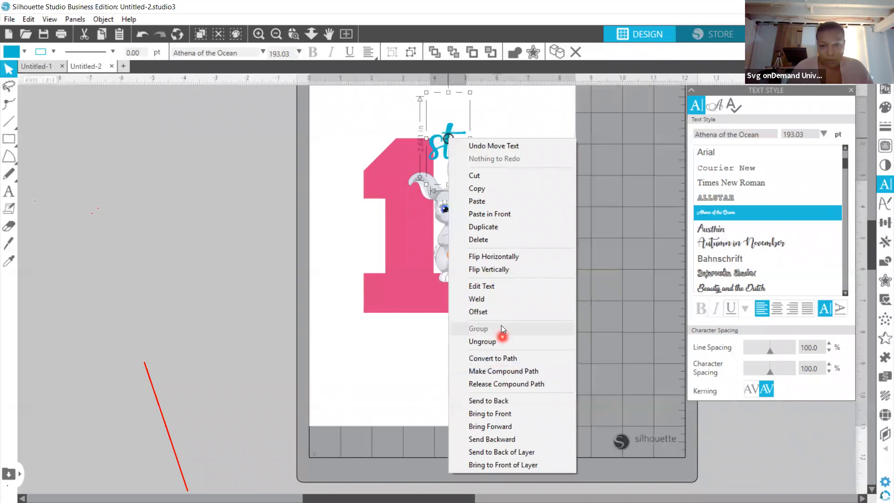
click(506, 227)
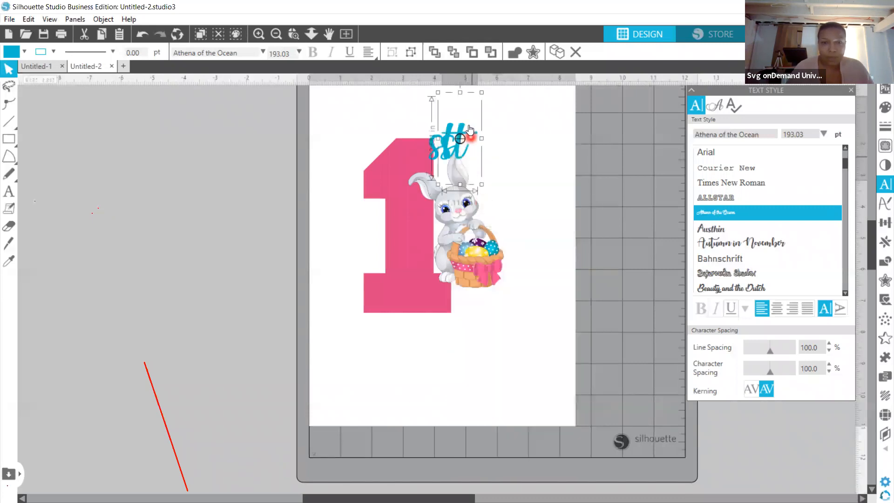
drag(465, 125, 170, 315)
Step: Change the duplicated text's wording to "Easter"
click(217, 285)
double_click(206, 303)
text(E)
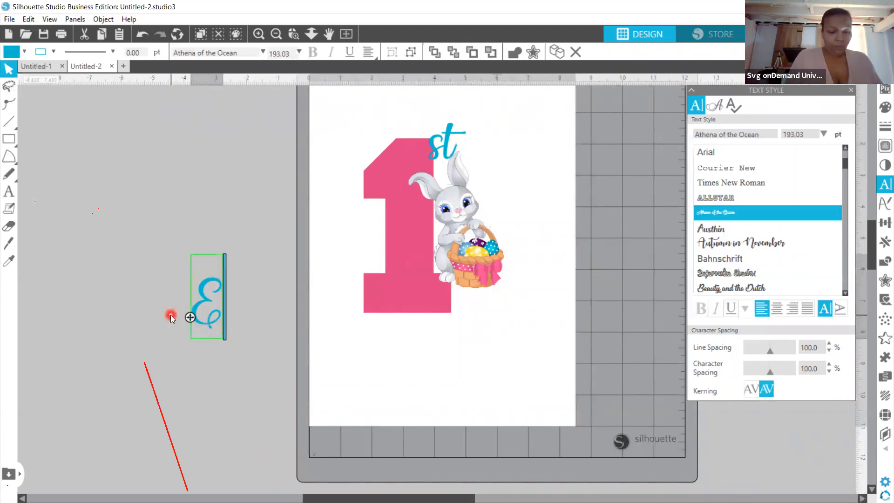
text(aster)
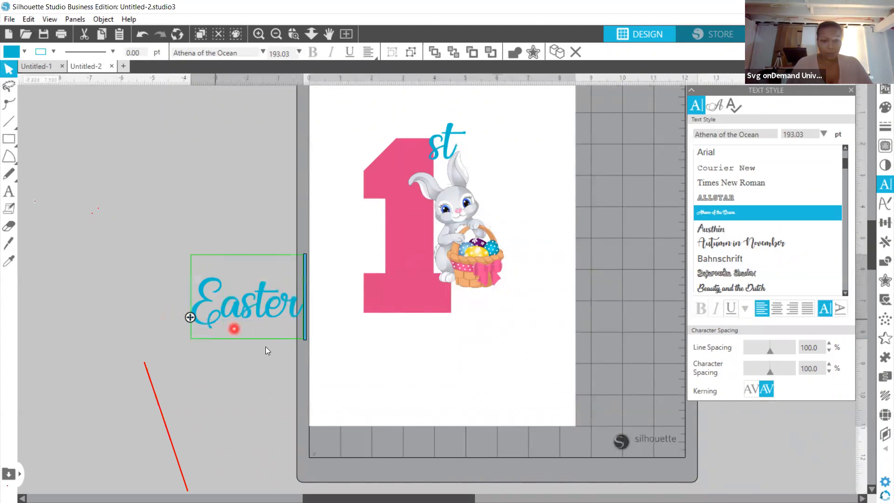
click(291, 337)
Step: Place the "Easter" text below the number 1 and the bunny, enlarging it to about 223 pt
drag(286, 321, 485, 339)
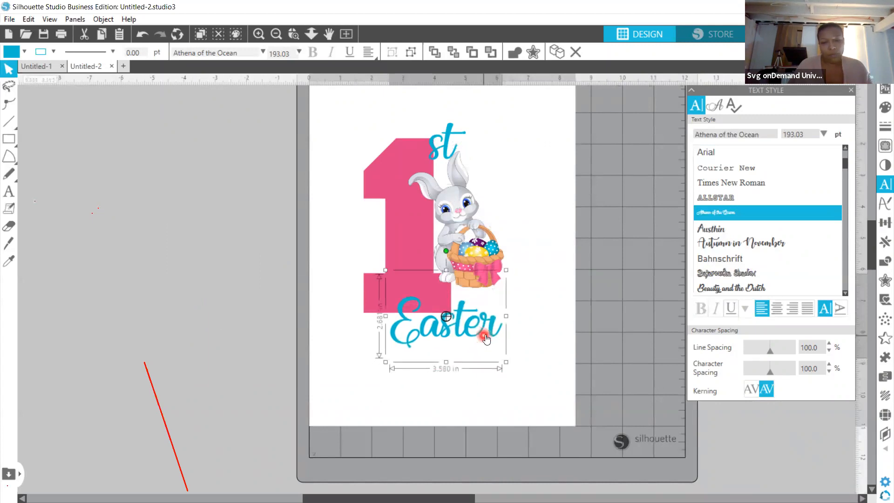
drag(387, 361, 366, 370)
click(433, 343)
drag(437, 343, 438, 341)
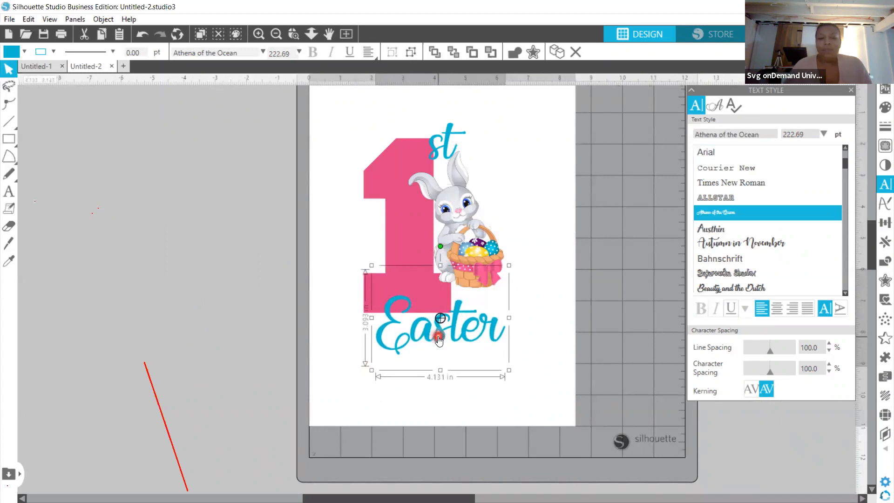
drag(433, 337, 435, 357)
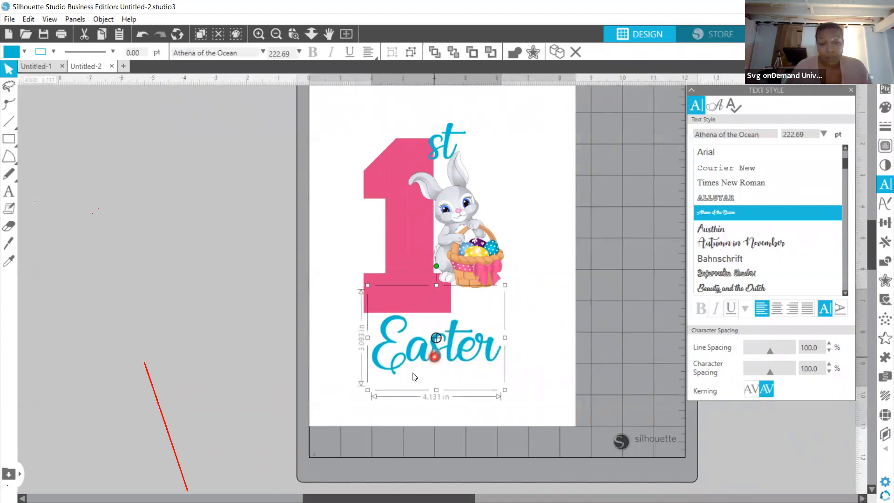
Step: Try a space after the E in the "Easter" text and remove it again
click(401, 367)
double_click(408, 359)
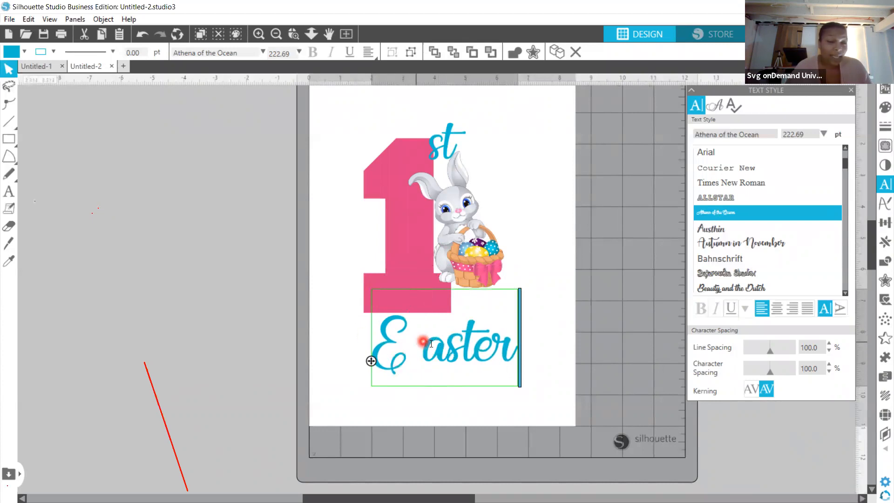
key(BackSpace)
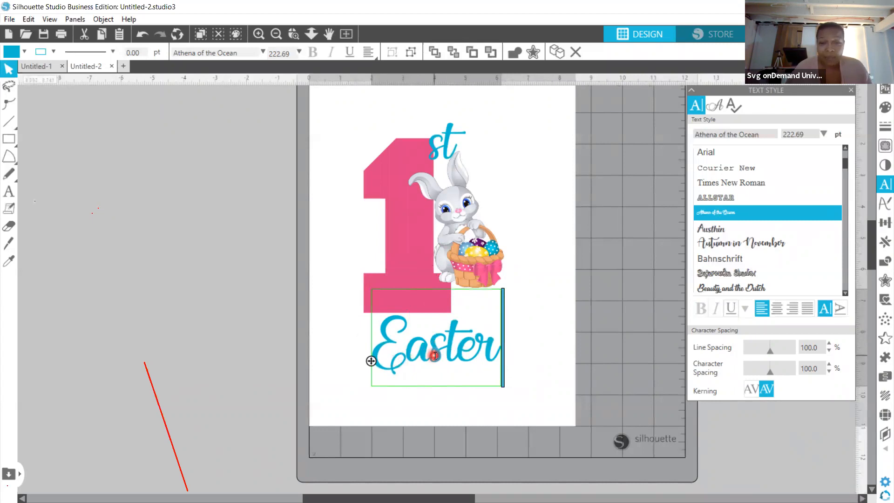
key(Escape)
click(506, 341)
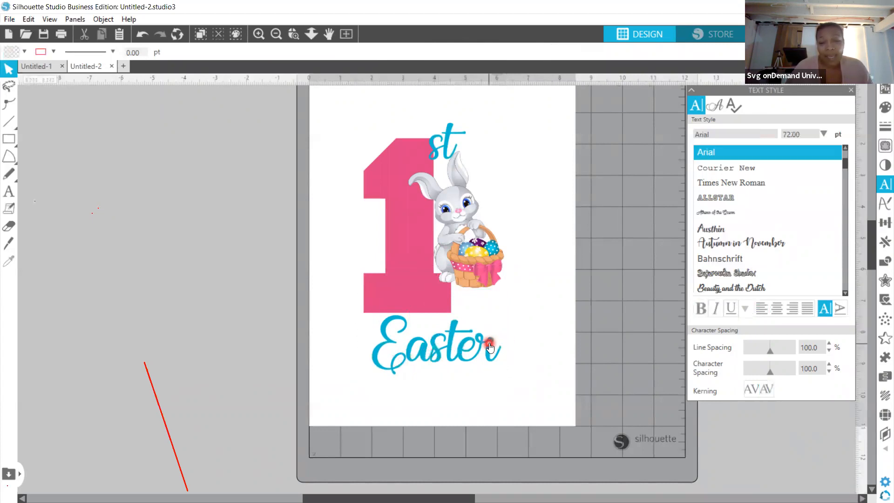
Step: Create a round-cornered offset around the "Easter" text at a distance of 0.055 in
click(489, 343)
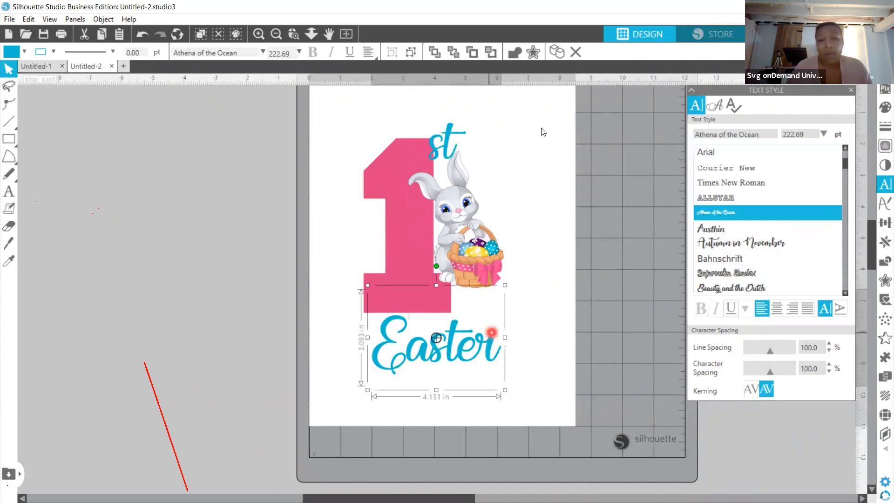
click(535, 56)
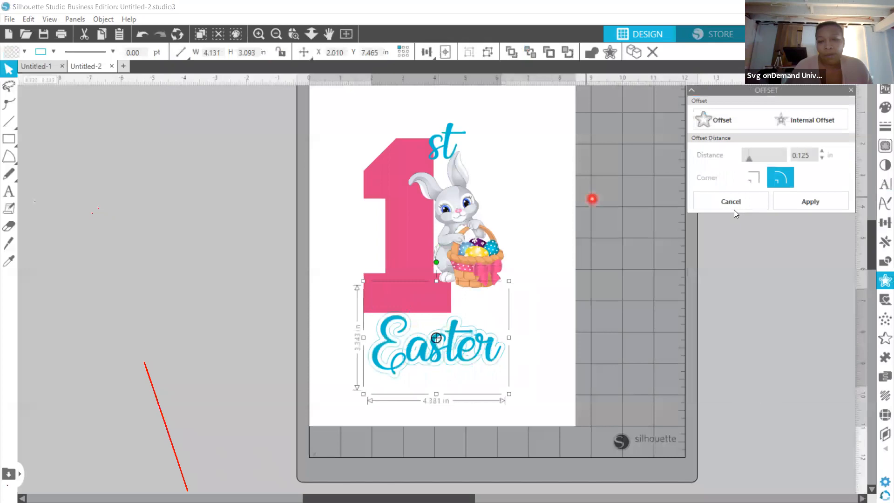
click(822, 161)
click(822, 161)
click(822, 161)
click(822, 161)
click(822, 161)
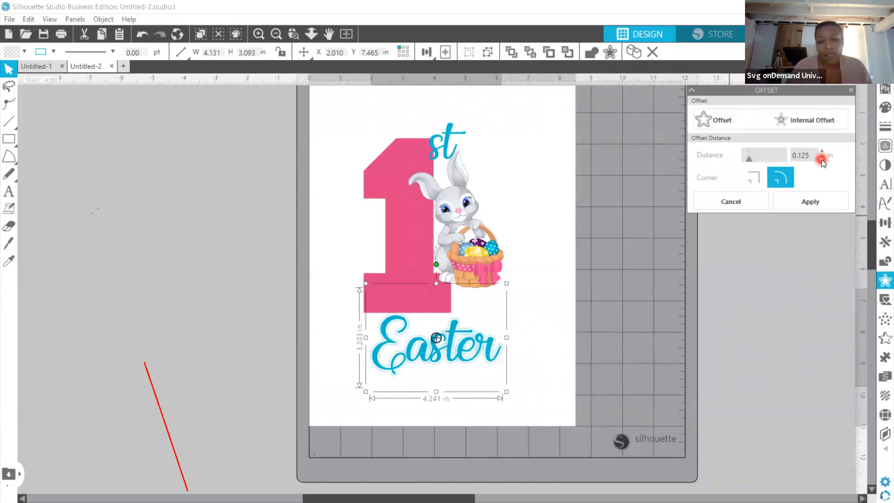
click(822, 161)
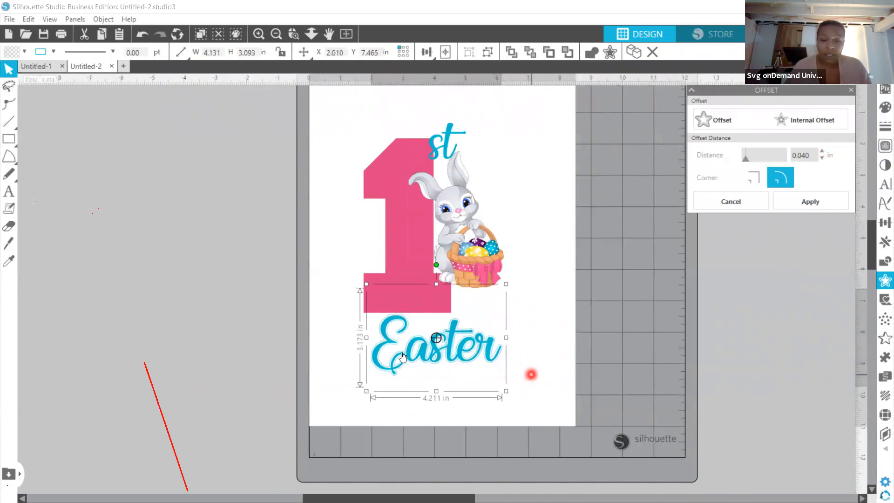
click(823, 152)
click(823, 151)
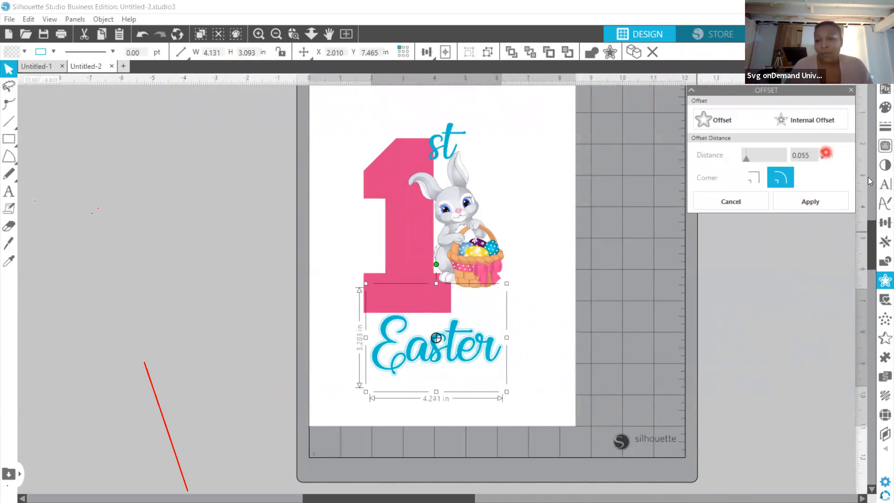
click(807, 202)
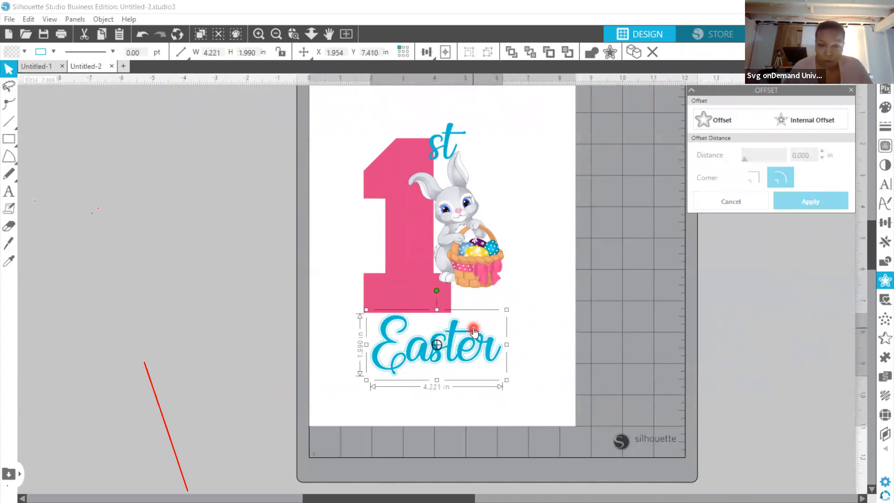
Step: Move the "Easter" offset outline off the page and undo the move
drag(474, 329, 286, 293)
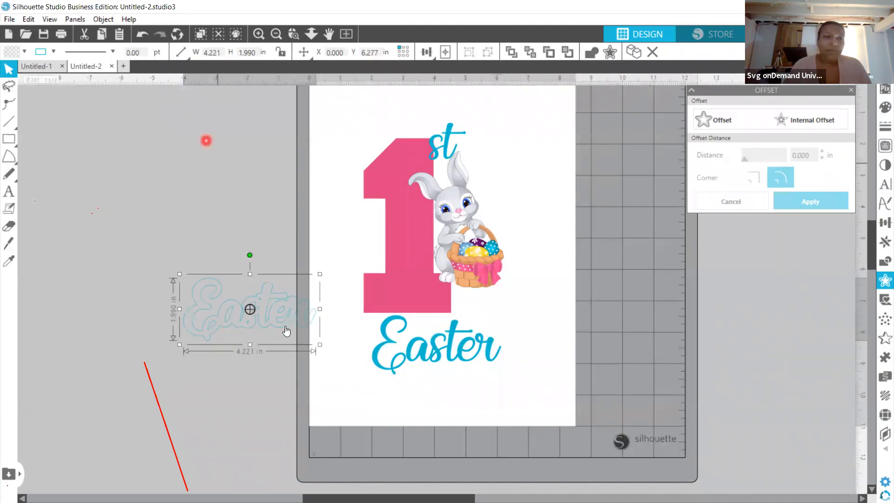
click(144, 35)
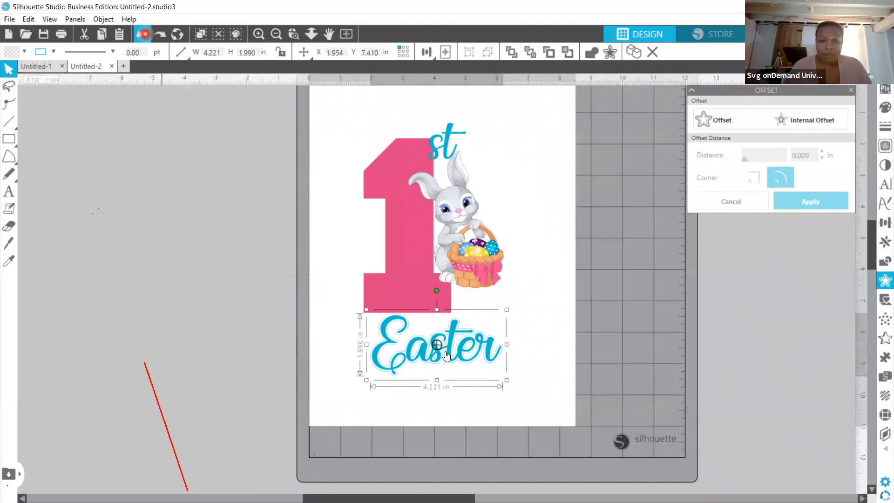
Step: Fill the "Easter" offset with yellow sampled from the egg in the bunny's basket, and set its line color to the same yellow
click(881, 124)
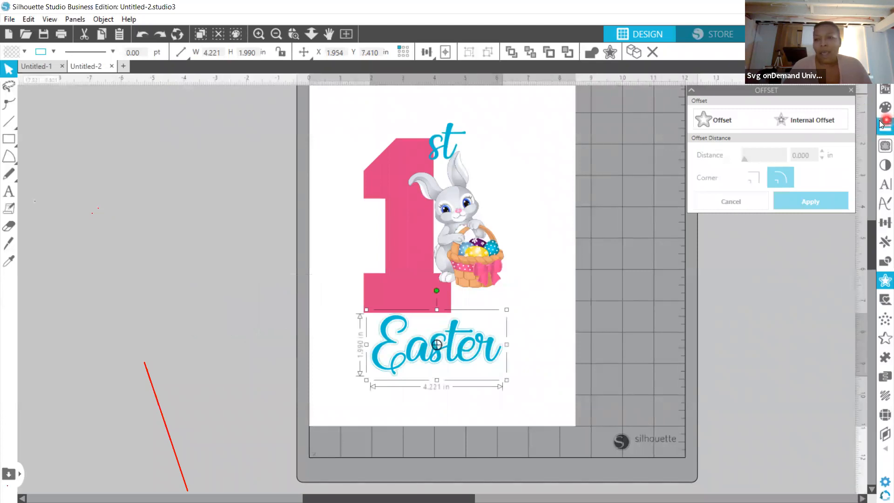
click(881, 111)
click(818, 146)
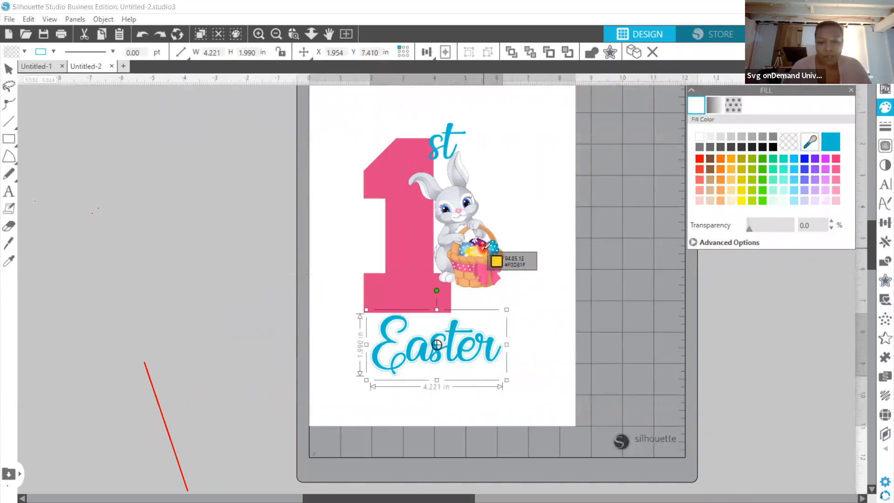
click(484, 250)
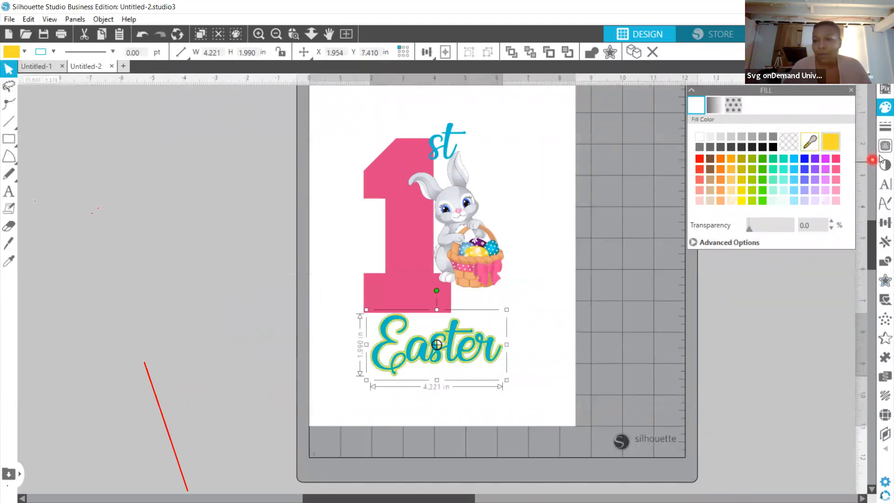
click(885, 126)
click(715, 105)
click(830, 142)
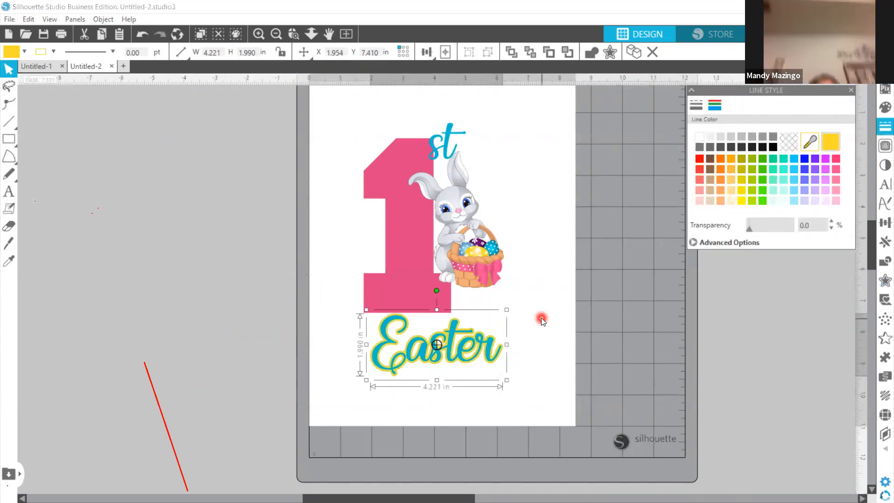
click(530, 364)
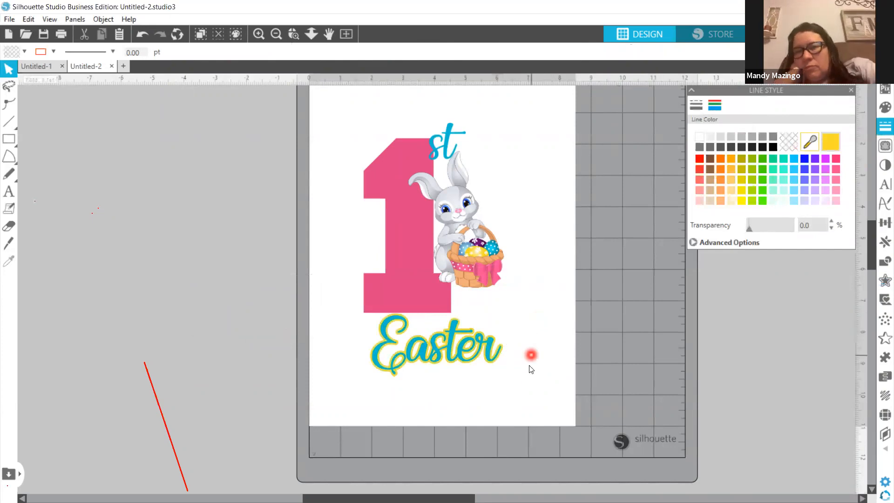
Step: Move the "Easter" text and its yellow offset together so they slightly overlap the base of the number 1
drag(519, 378, 352, 347)
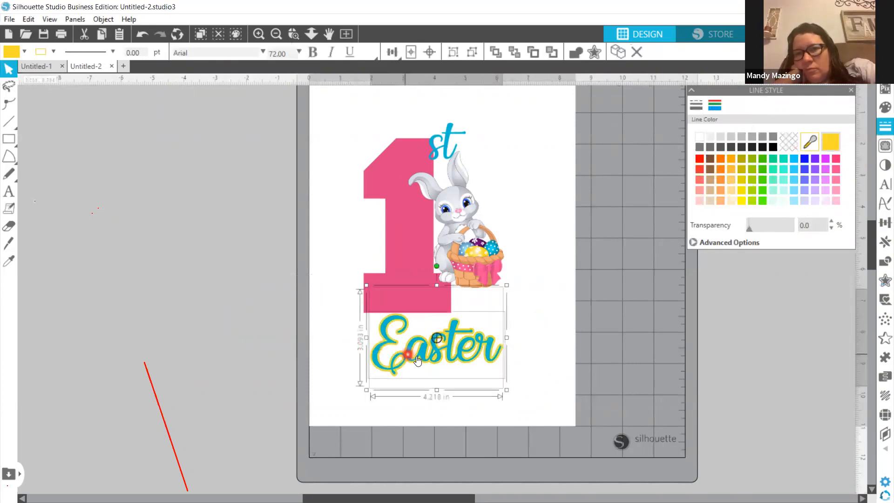
drag(414, 353, 424, 357)
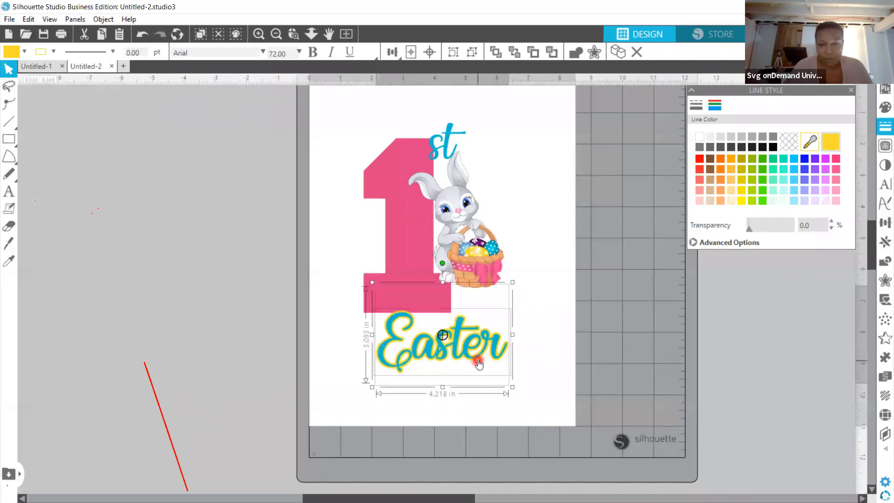
drag(474, 360, 456, 355)
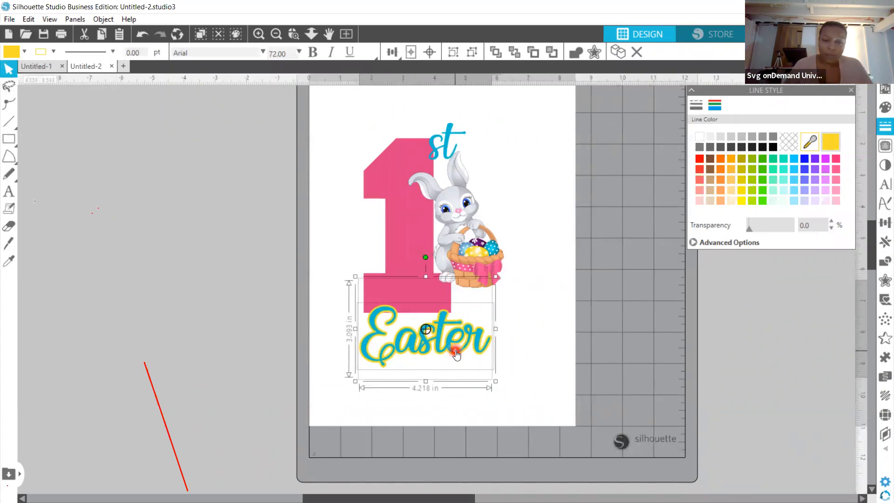
drag(456, 354, 458, 354)
click(517, 347)
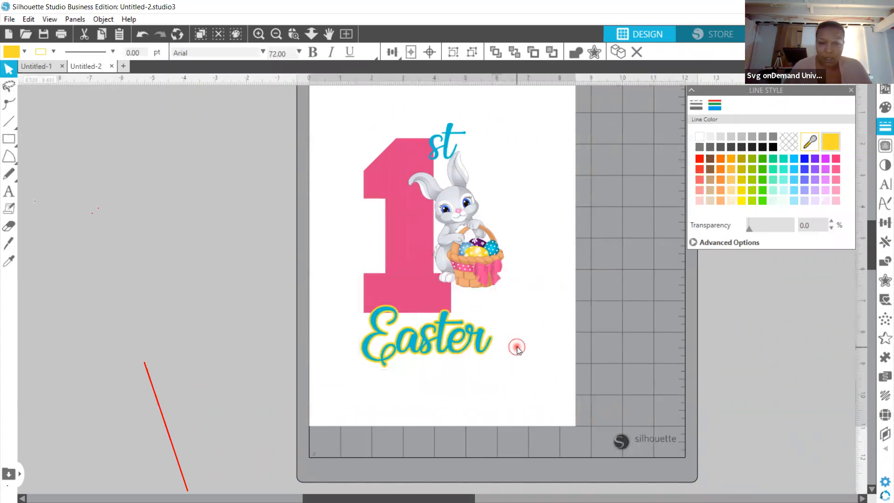
Step: Create a second, sharp-cornered offset around the yellow "Easter" layer at a distance of about 0.09 in
click(485, 331)
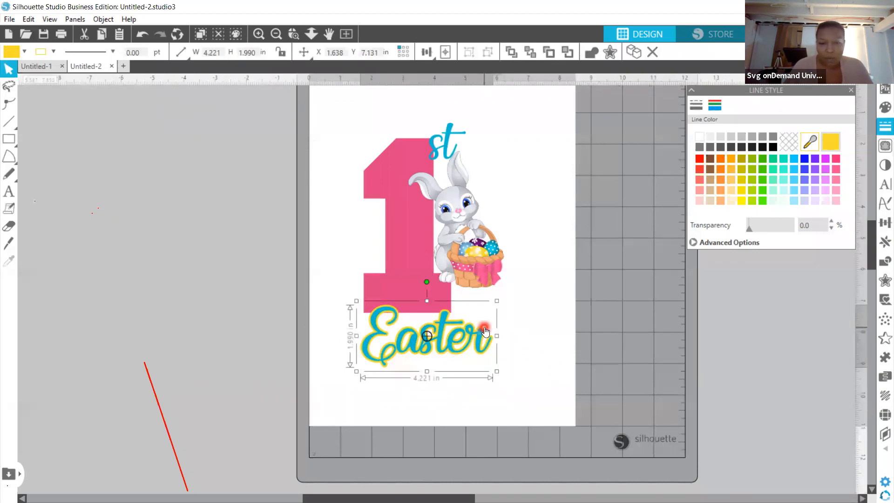
click(611, 54)
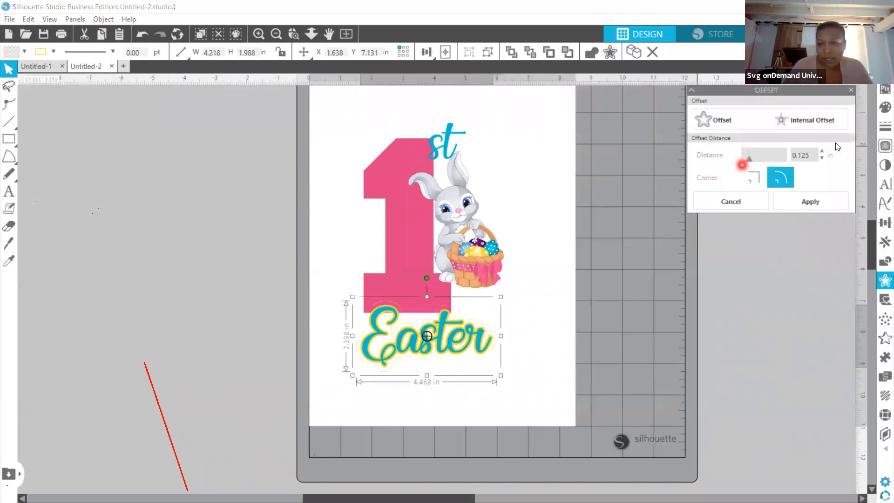
click(825, 160)
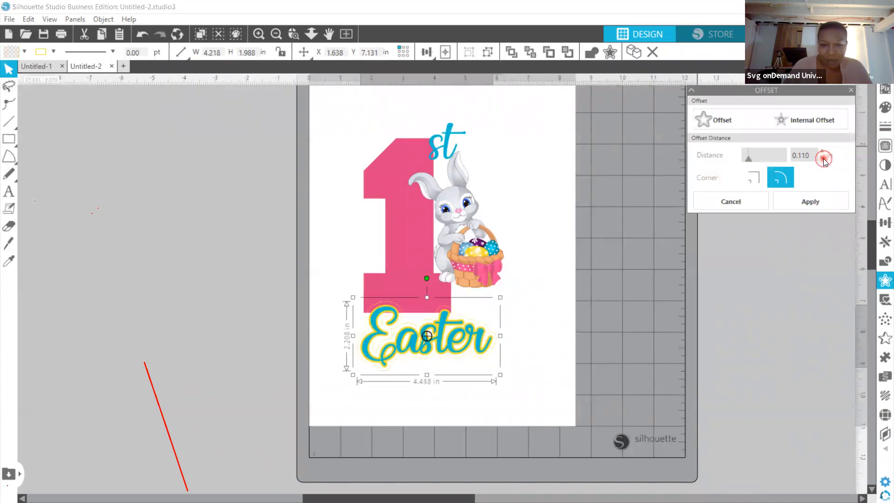
click(824, 161)
click(825, 161)
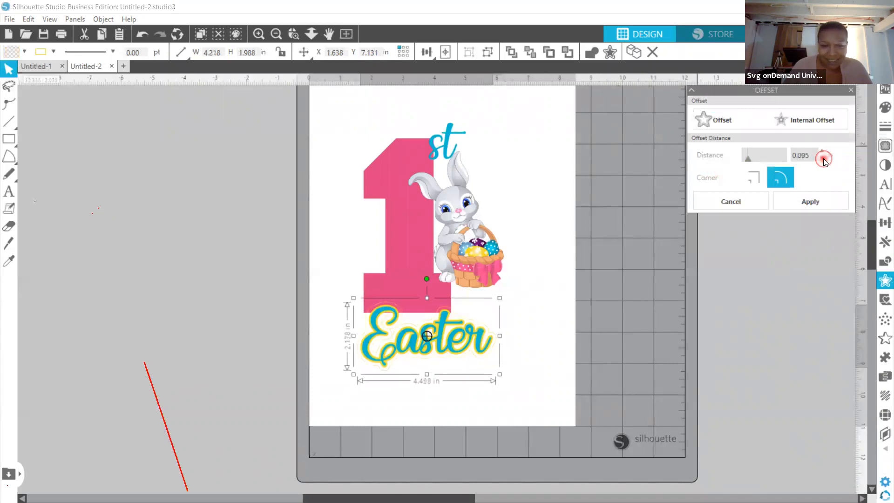
click(753, 177)
click(811, 204)
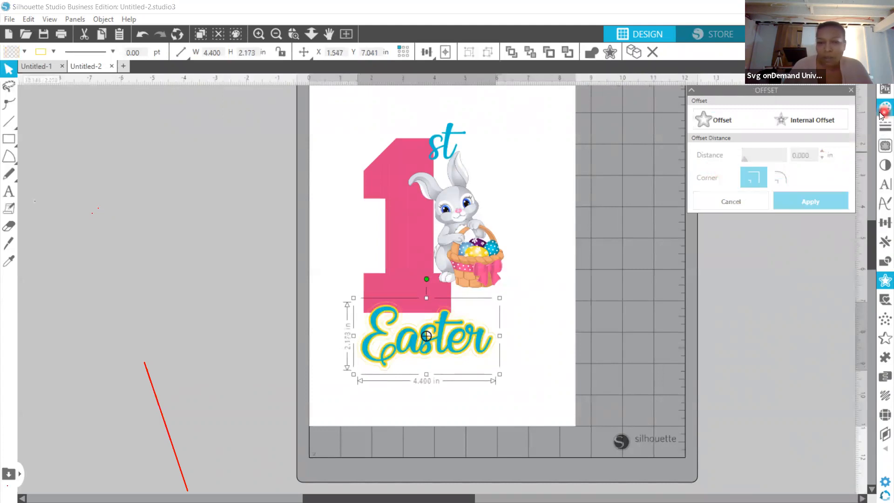
Step: Fill the outermost "Easter" offset with a multi-tone purple gradient after trying the pink and teal gradients
click(722, 109)
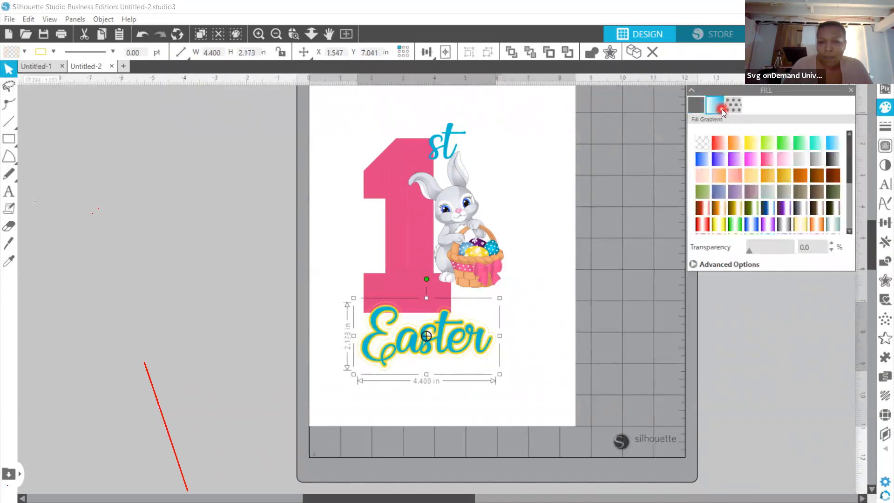
click(768, 157)
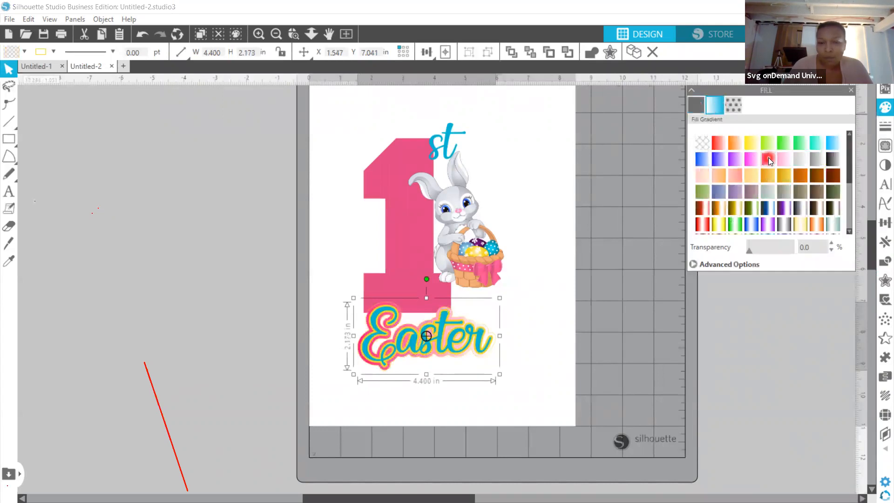
click(817, 144)
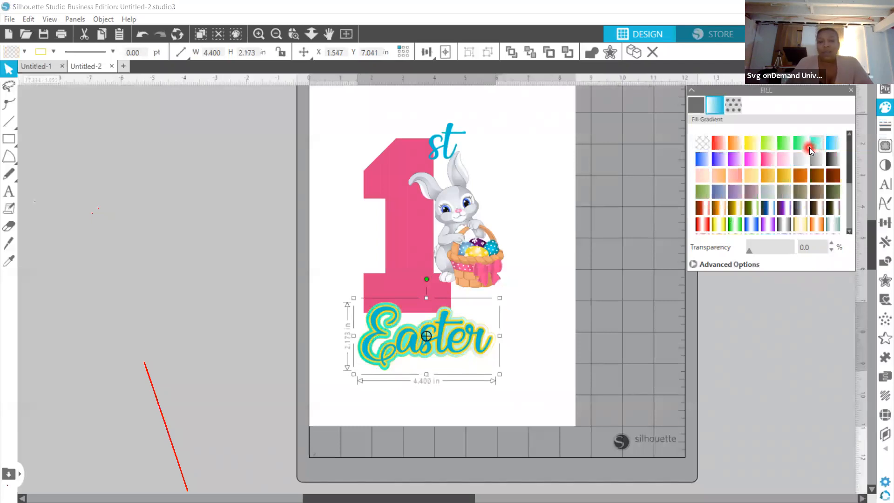
click(769, 221)
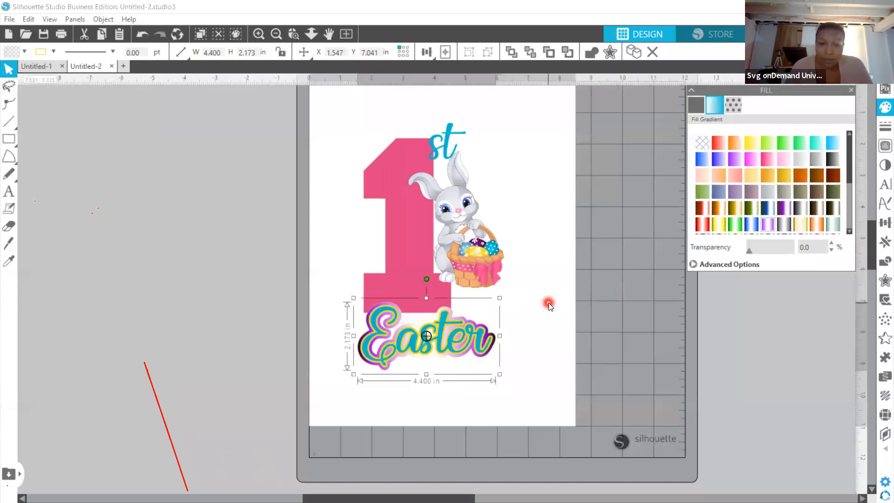
Step: Make the line color of the yellow "Easter" offset transparent
click(421, 332)
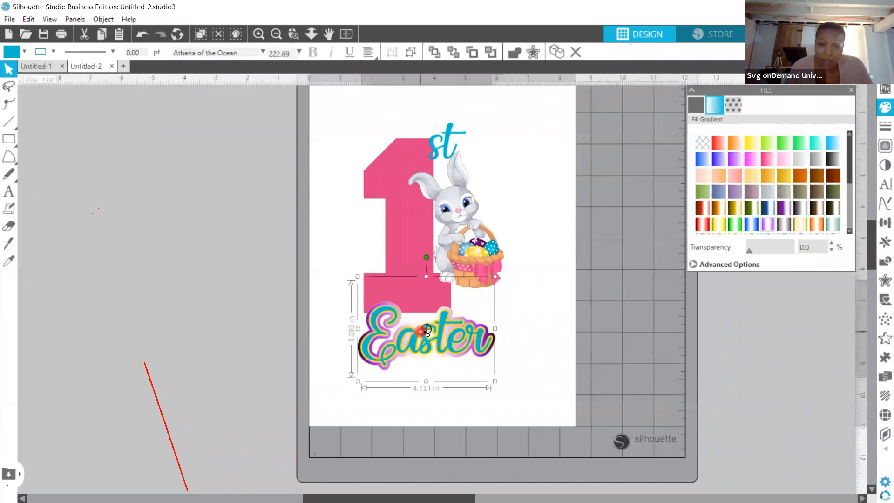
click(427, 334)
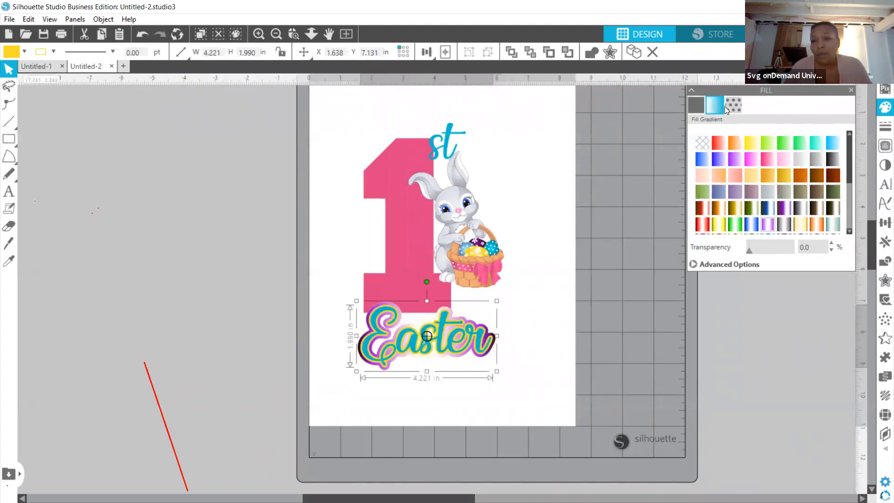
click(886, 125)
click(715, 104)
click(793, 146)
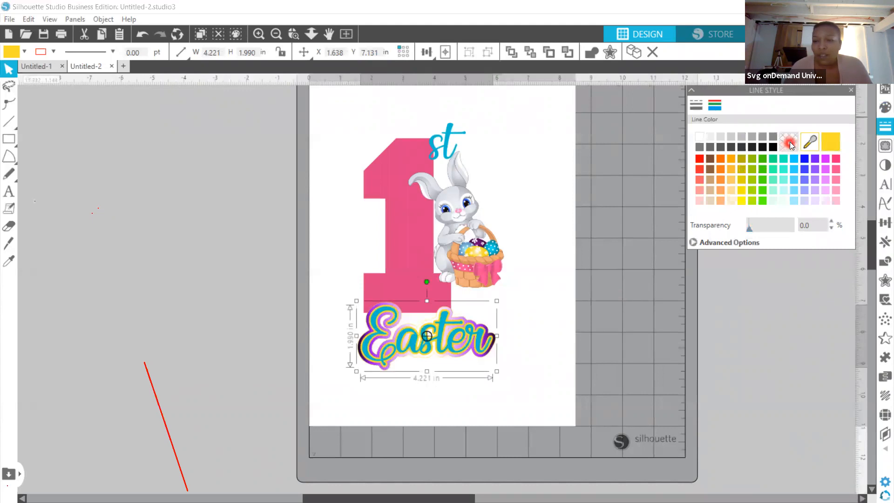
Step: Change the yellow offset directly behind the "Easter" text to a solid white fill with a white line color
click(880, 109)
click(715, 105)
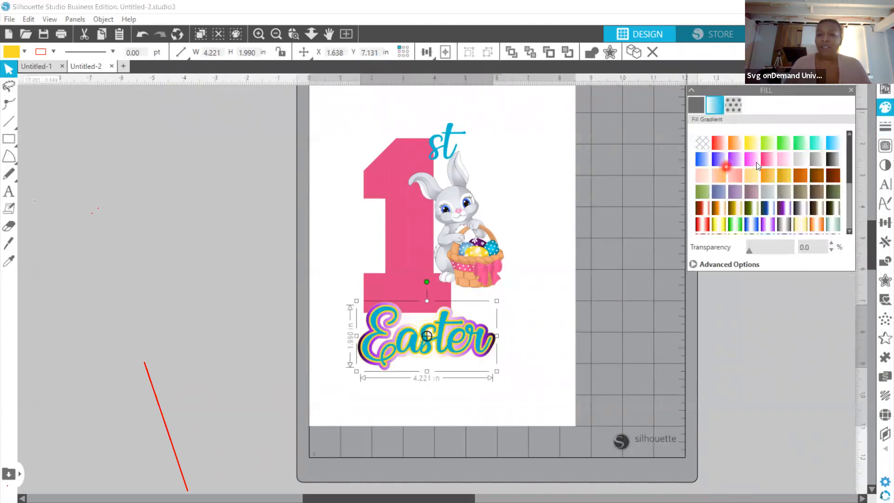
click(697, 106)
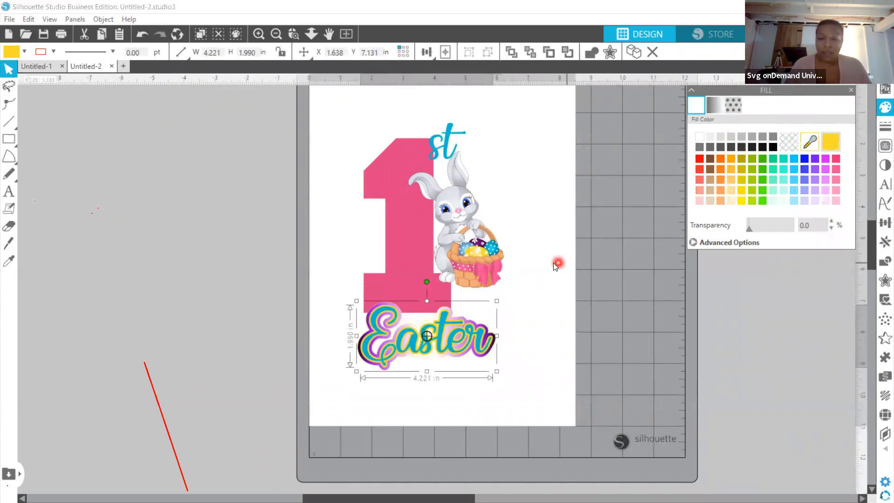
double_click(406, 333)
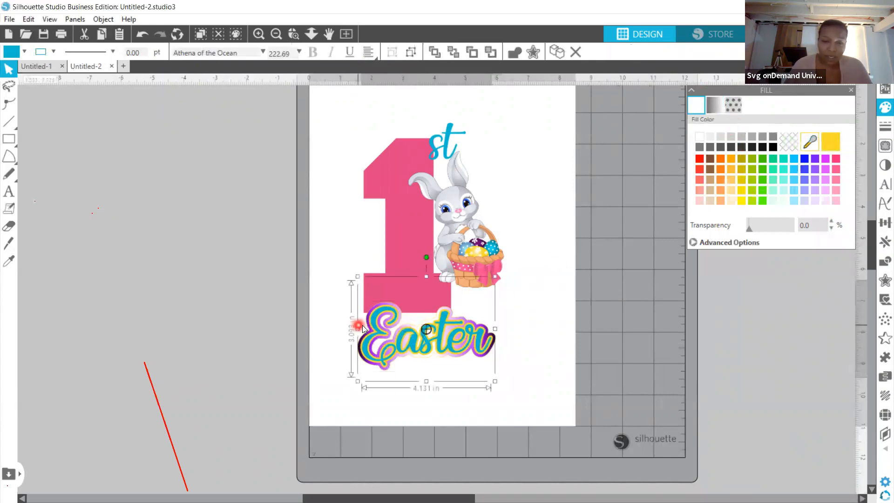
click(371, 325)
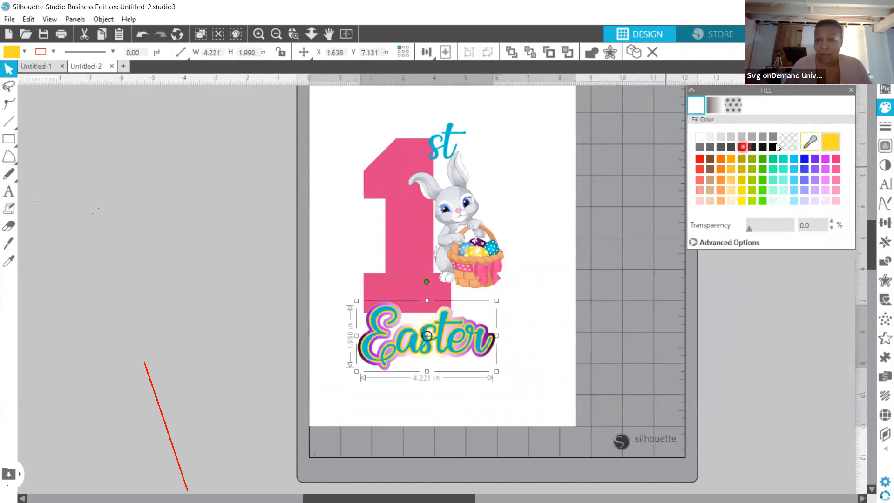
click(700, 137)
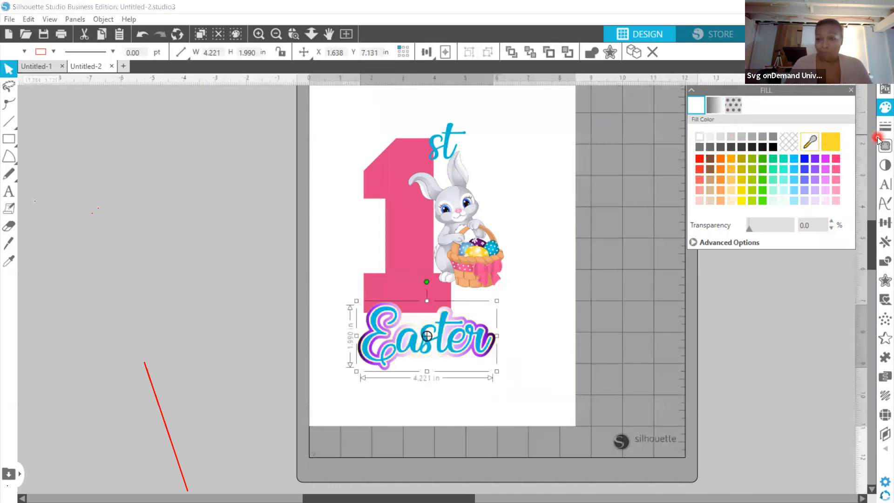
click(710, 109)
click(701, 140)
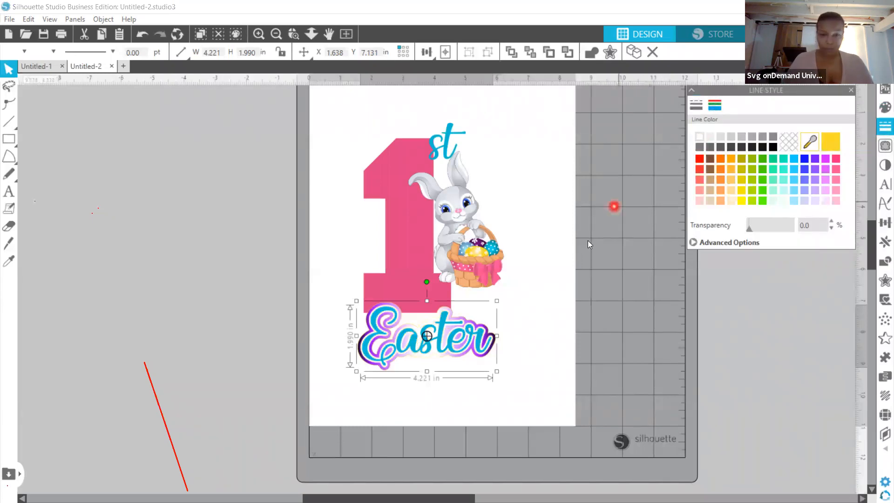
click(536, 302)
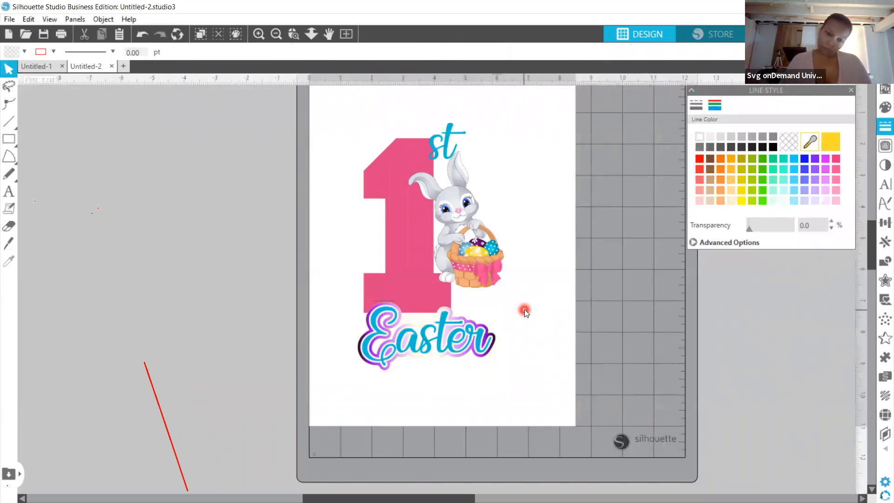
Step: Set the "Easter" text's line color and fill to pink sampled from the bow on the bunny's basket
click(374, 339)
click(830, 141)
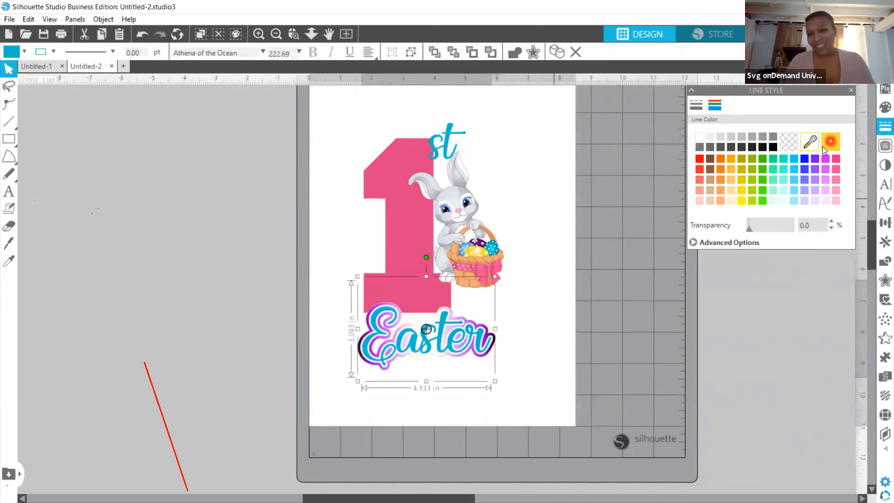
click(495, 272)
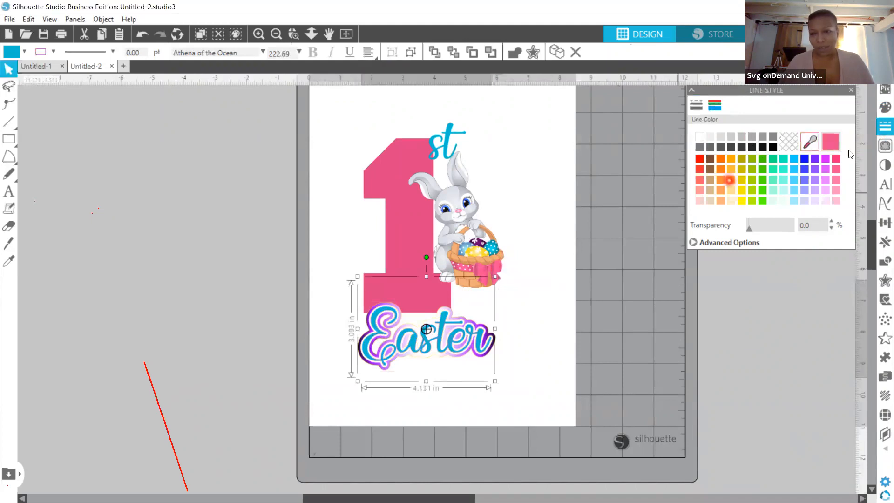
click(881, 112)
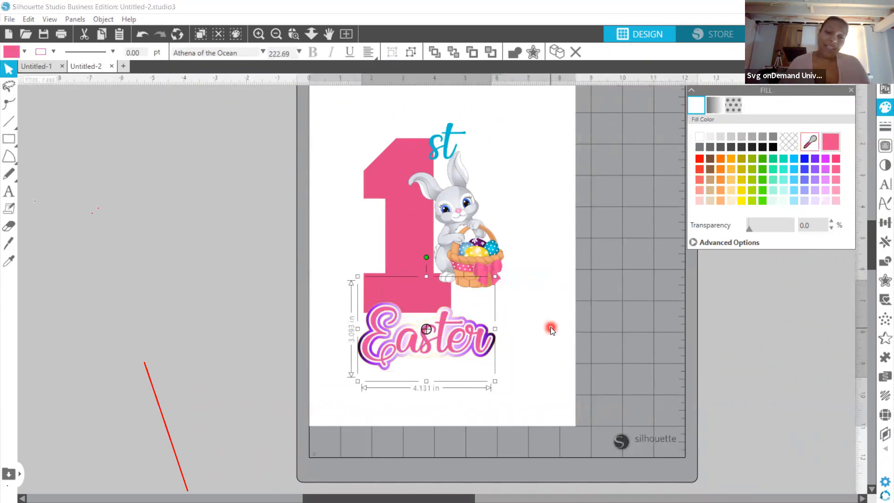
click(483, 371)
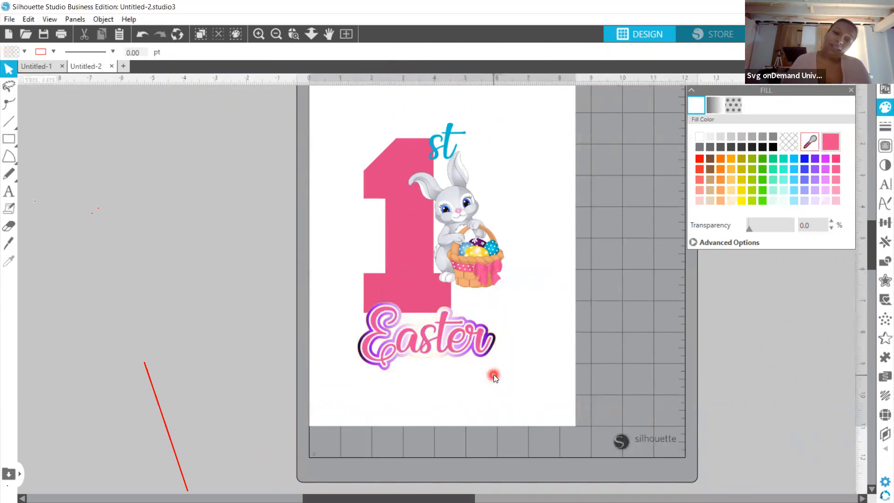
Step: Select the number 1, "st" lettering, bunny and all "Easter" layers and group them
click(410, 338)
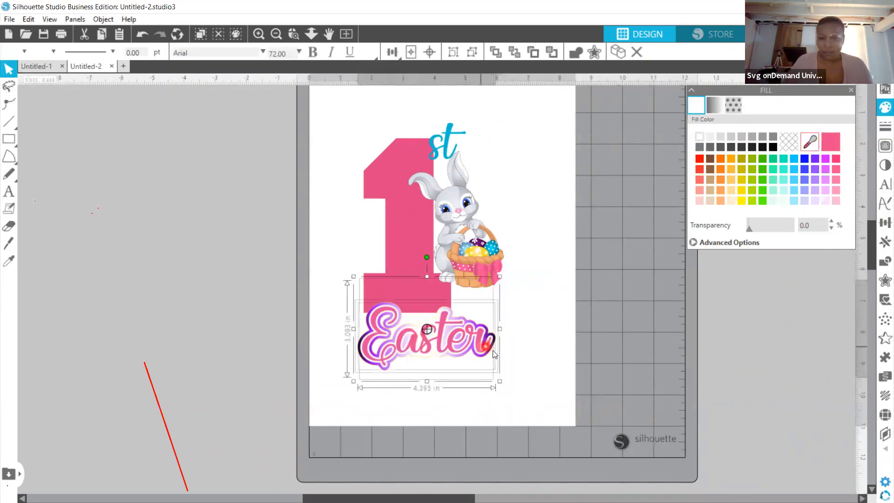
drag(543, 370, 334, 219)
drag(316, 185, 303, 141)
right_click(412, 215)
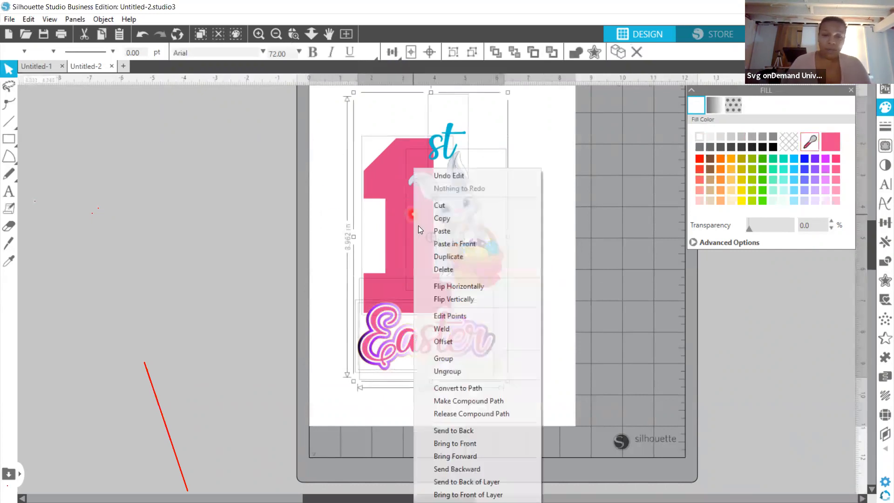
click(466, 360)
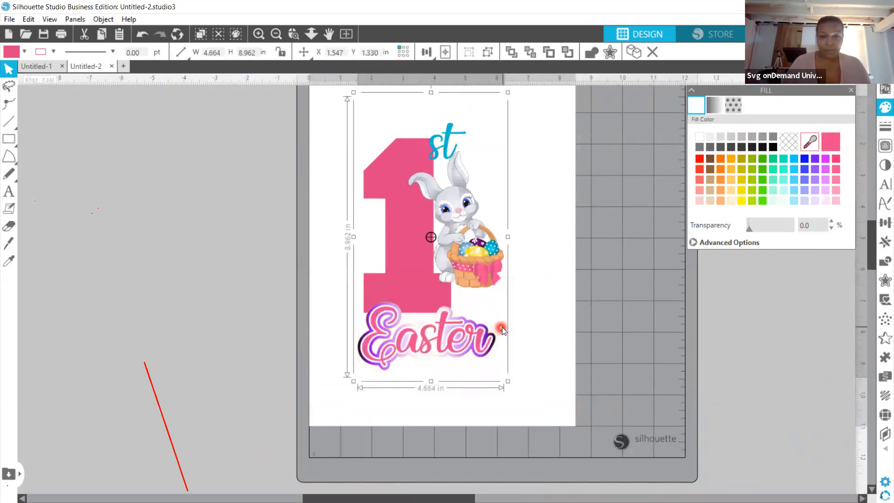
Step: Switch to the cut setup view, compare the Cut and Cut Edge options for the grouped design, and choose Cut Edge
scroll(502, 327, up, 1)
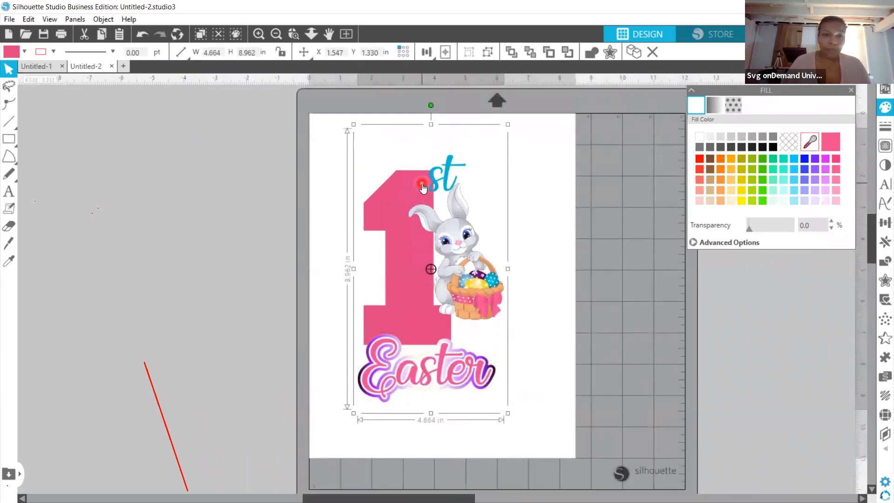
click(278, 38)
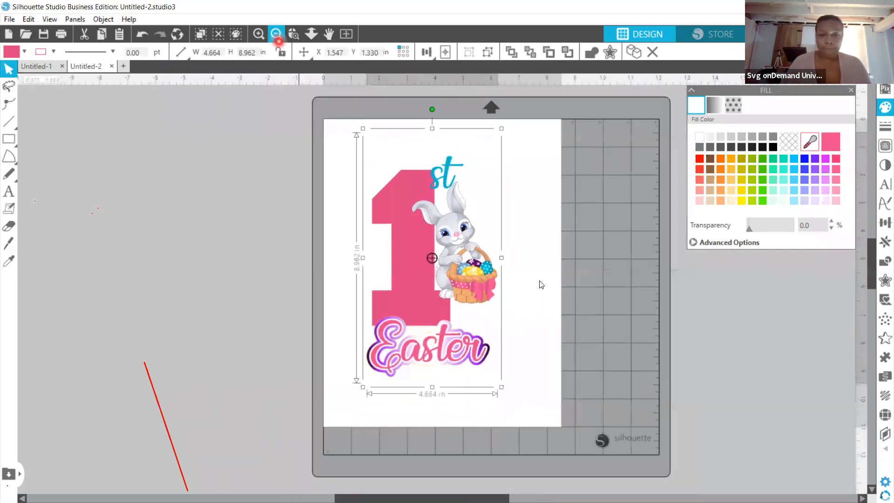
scroll(539, 281, down, 1)
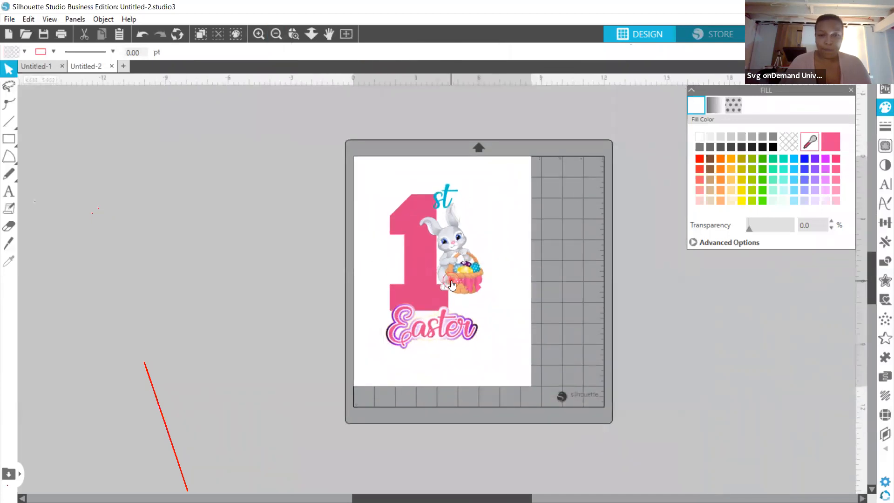
click(855, 34)
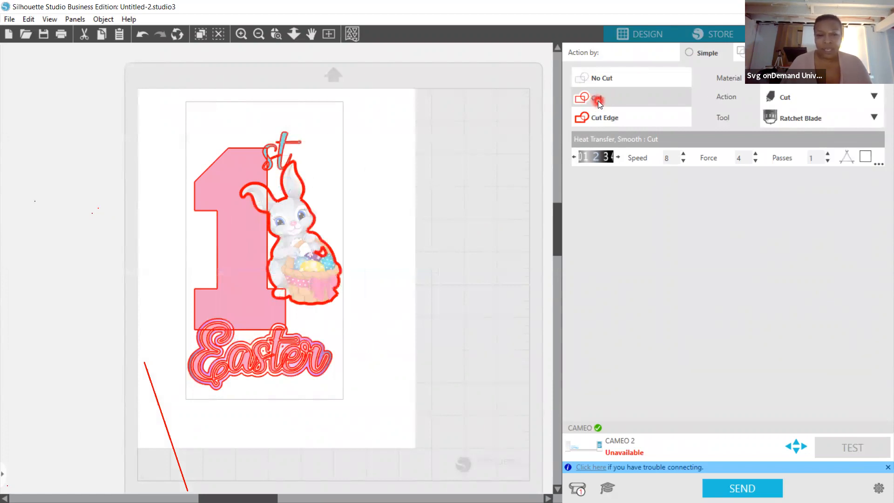
click(604, 119)
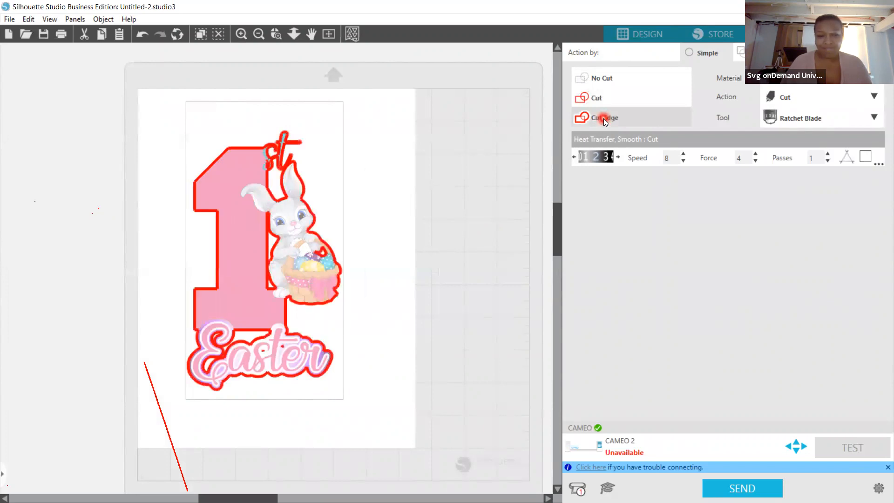
click(604, 100)
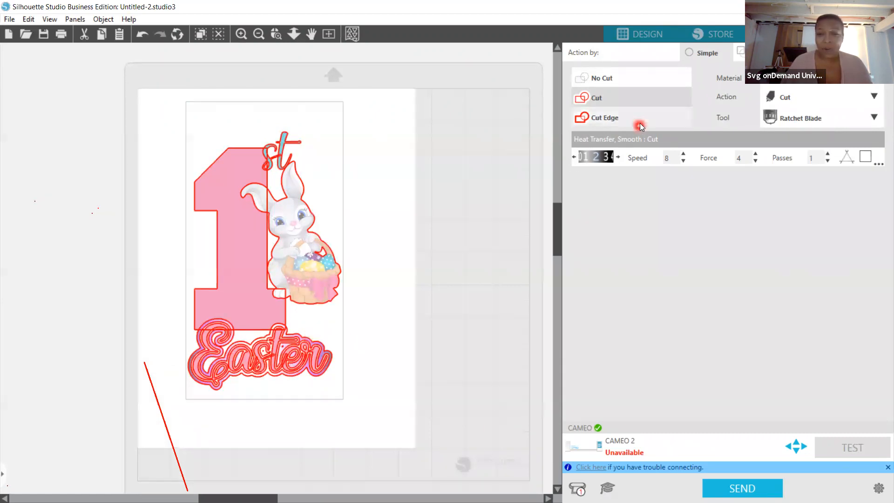
click(609, 121)
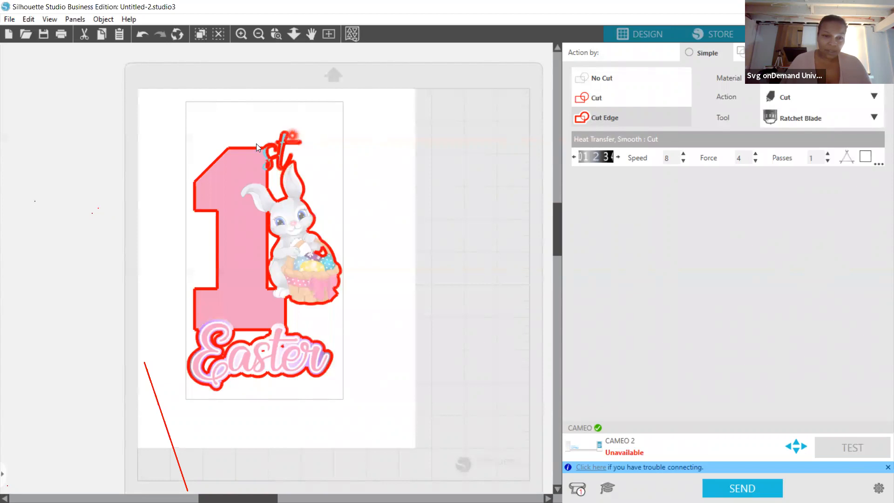
Step: Return to the design view and ungroup the whole design
click(646, 36)
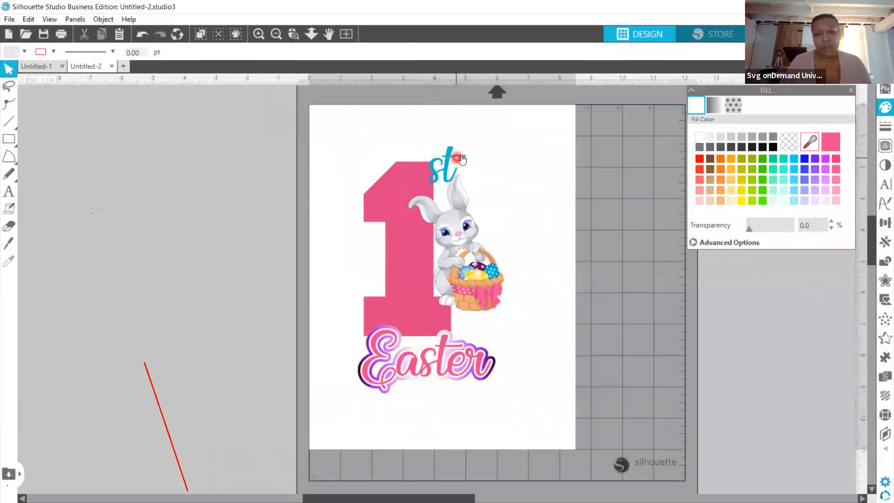
click(461, 159)
right_click(461, 155)
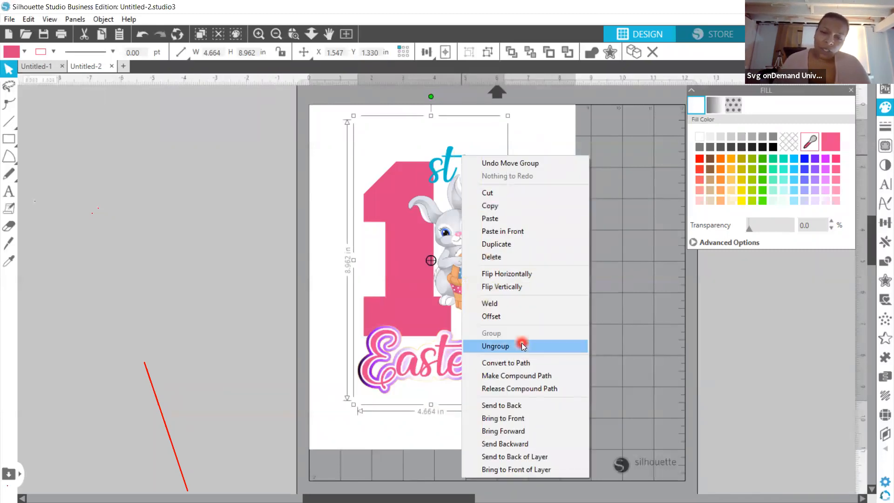
click(522, 345)
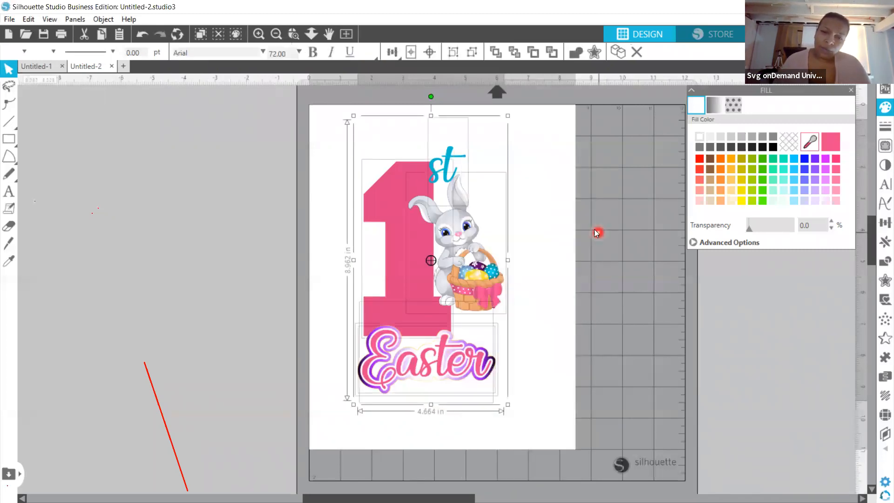
Step: Weld the "st" lettering at the top of the number 1
click(449, 162)
right_click(450, 164)
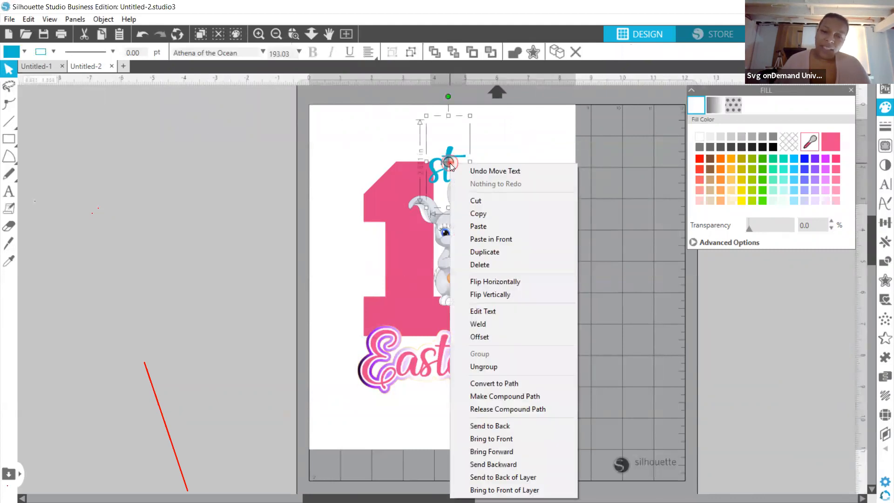
click(497, 323)
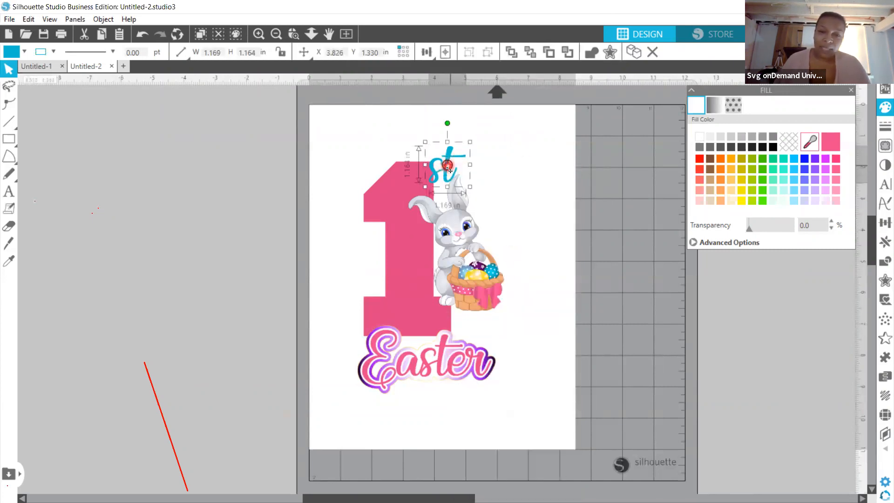
Step: Fill the welded "st" lettering with white
click(467, 146)
click(448, 162)
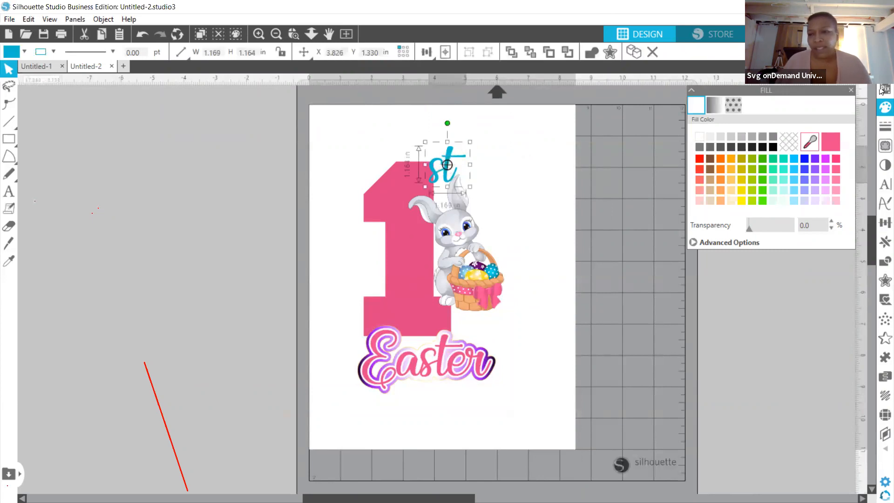
click(701, 138)
click(525, 166)
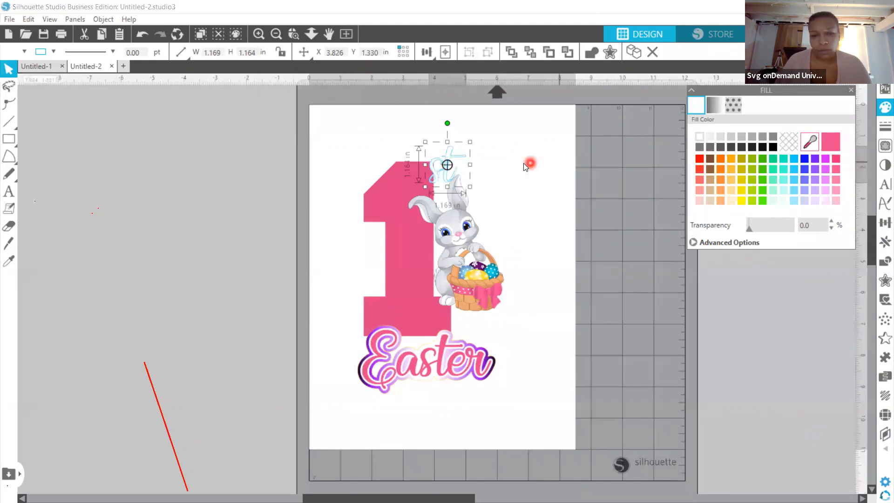
Step: Undo the white fill on the "st" lettering
click(446, 171)
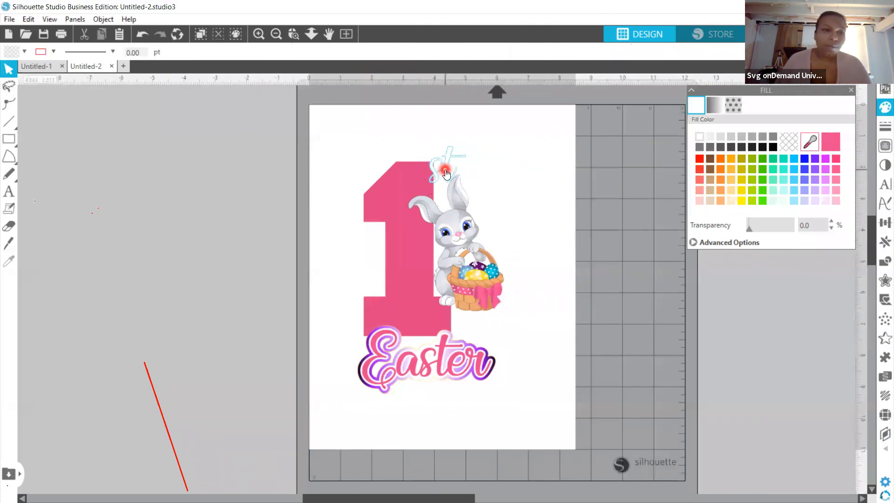
click(148, 36)
click(148, 35)
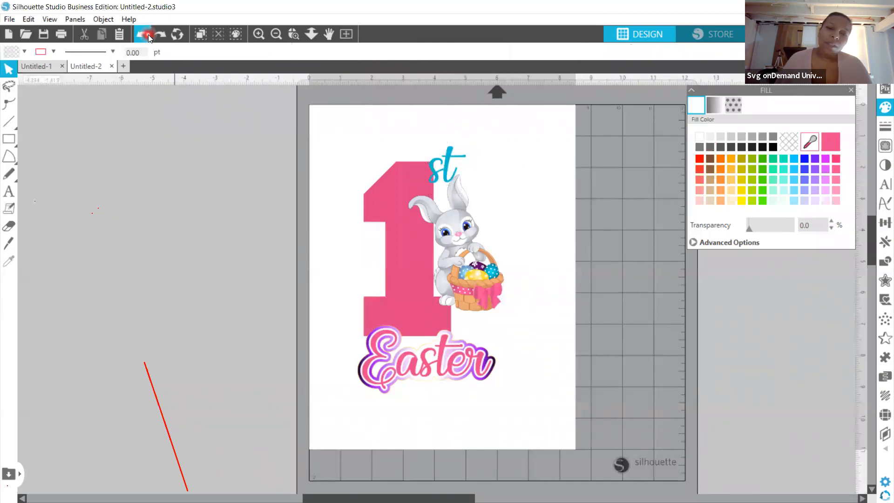
click(149, 35)
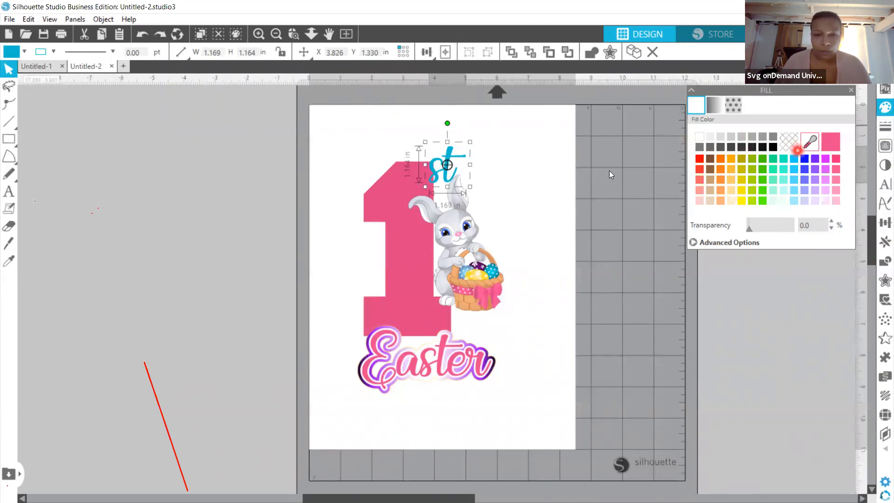
Step: Give the "st" lettering at the top of the number 1 a transparent fill
click(794, 148)
click(516, 184)
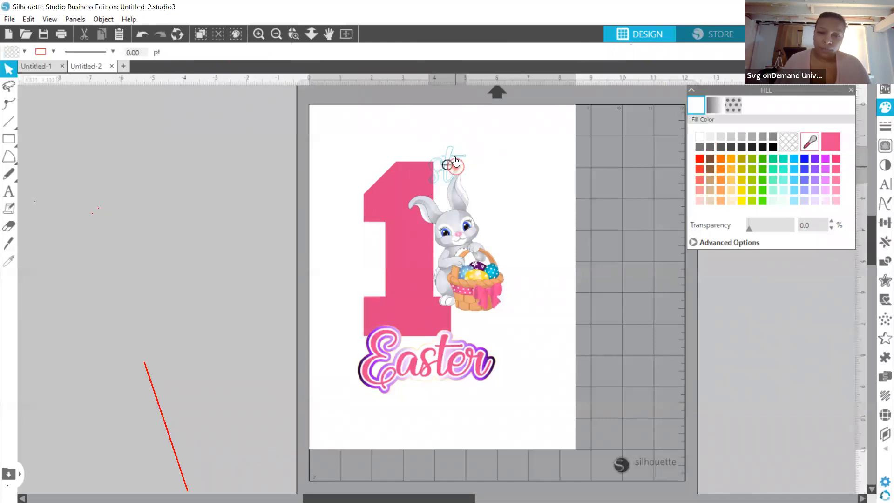
click(454, 160)
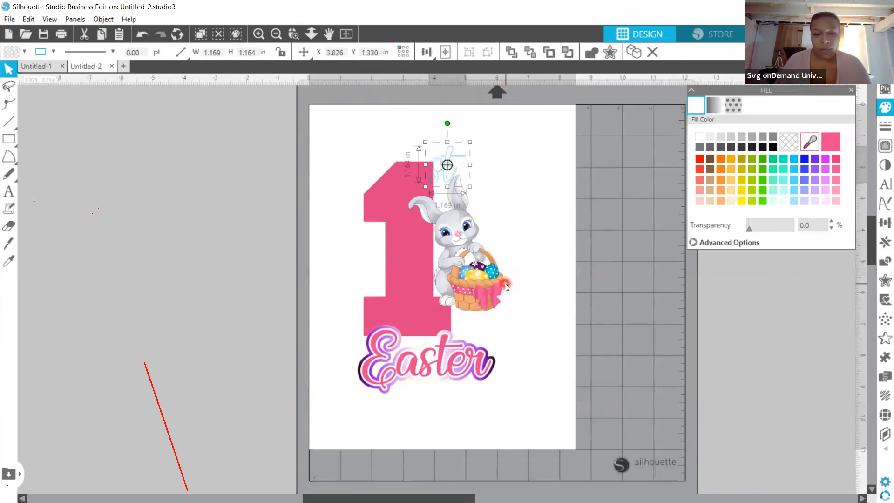
Step: Try to bring the selected "Easter" title layers to the front
click(400, 353)
click(495, 51)
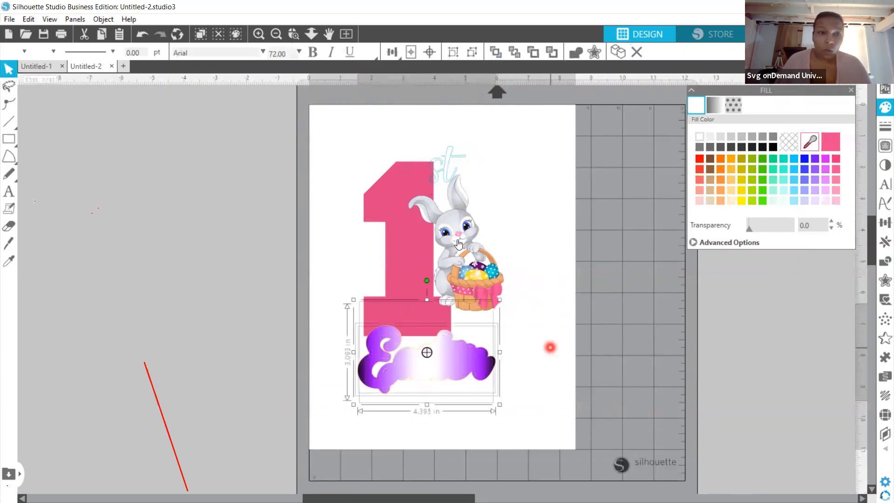
click(548, 394)
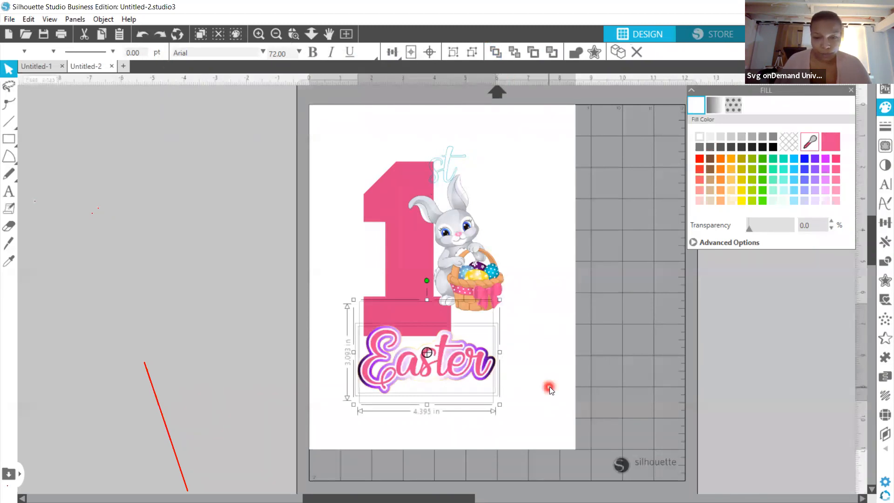
click(430, 276)
click(451, 140)
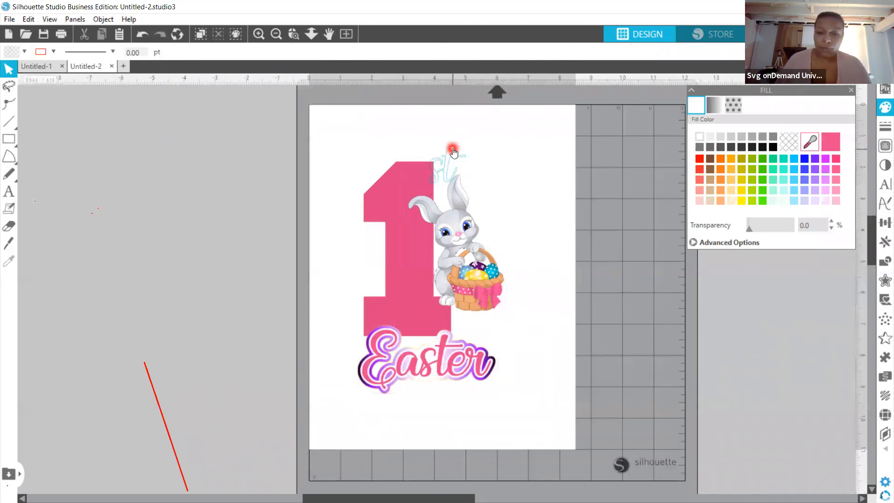
Step: Fill the "st" lettering with the teal colour sampled from an egg in the bunny's basket
click(454, 152)
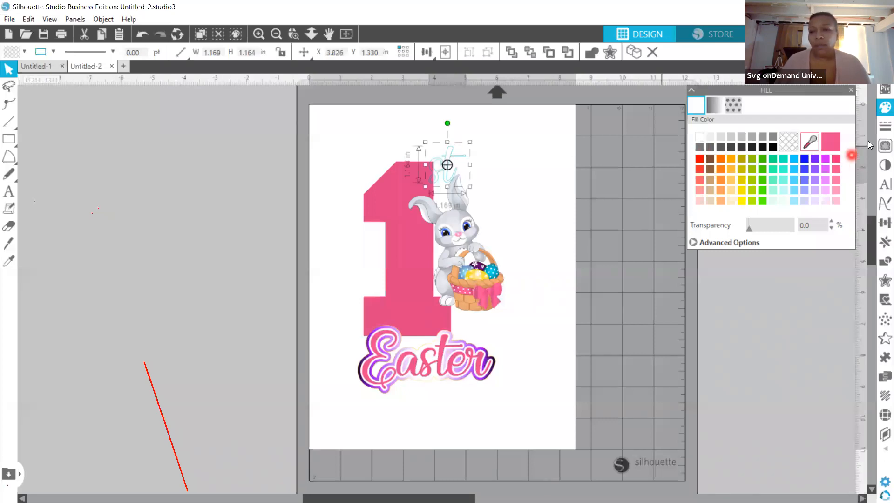
click(495, 269)
click(598, 249)
click(523, 363)
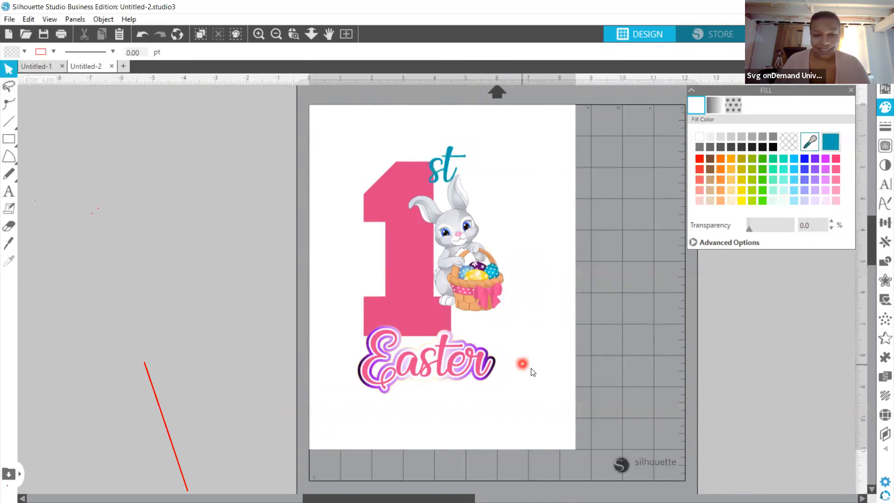
Step: Group the number 1, "st" lettering, bunny and "Easter" title into one object
drag(538, 370, 360, 150)
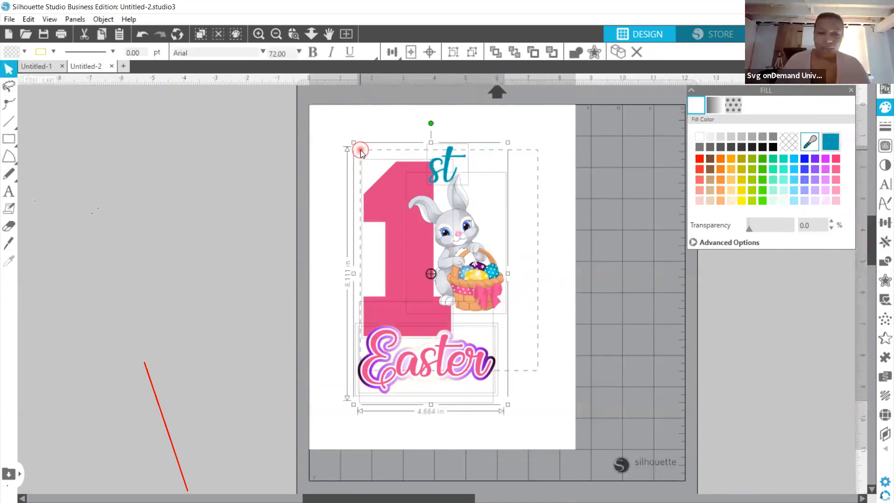
right_click(424, 256)
click(469, 360)
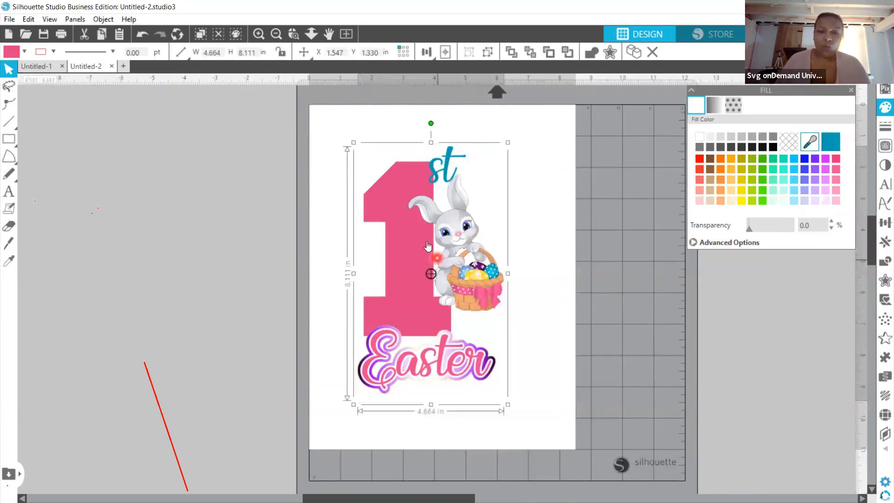
Step: Reposition the grouped design on the page at about X 1.733 in, Y 1.163 in, and close the fill settings
drag(427, 246, 533, 256)
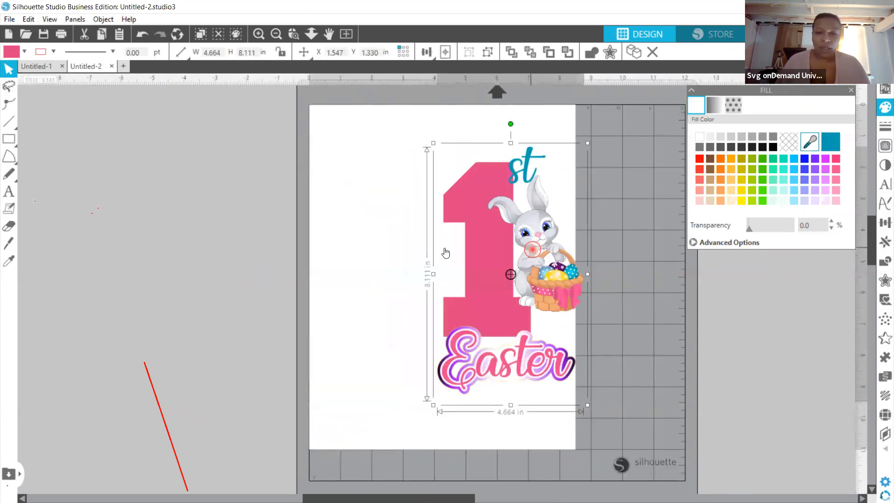
drag(446, 253, 369, 255)
drag(435, 297, 457, 277)
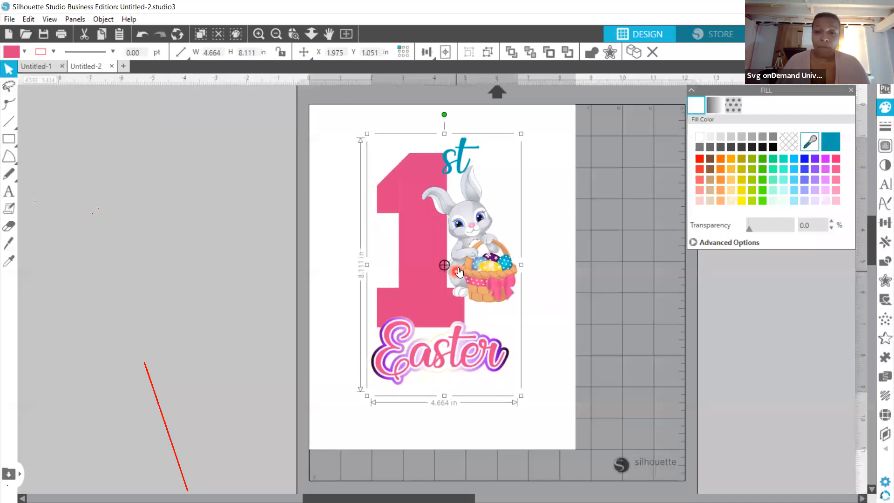
mouse_move(469, 227)
mouse_down()
mouse_move(442, 228)
mouse_move(458, 232)
mouse_up()
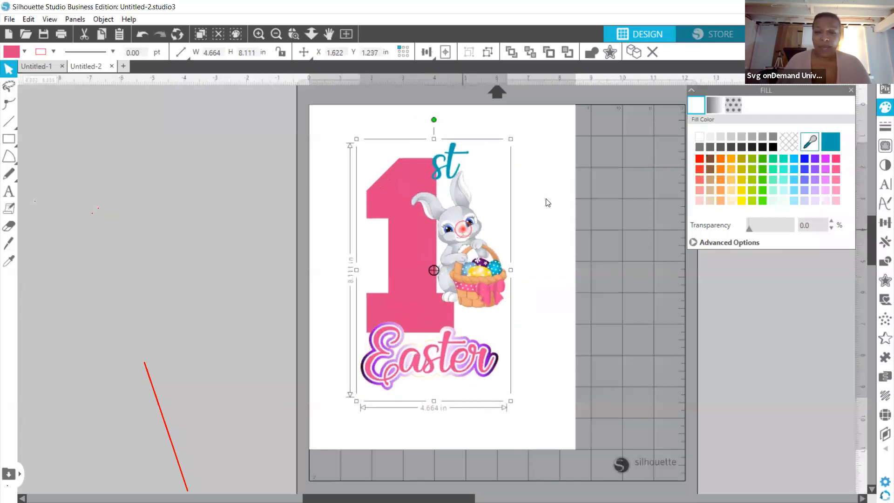
click(852, 91)
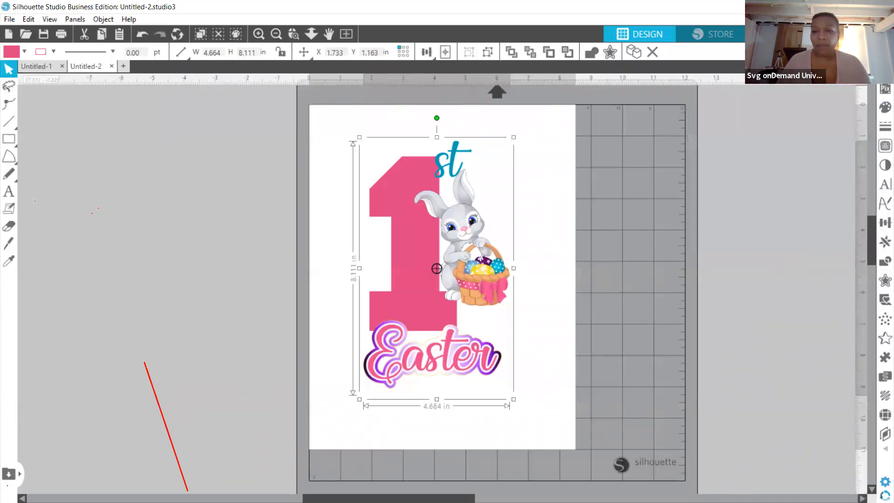
Step: Turn on Type 1 registration marks (CAMEO, Portrait, Curio) in the page setup
click(885, 146)
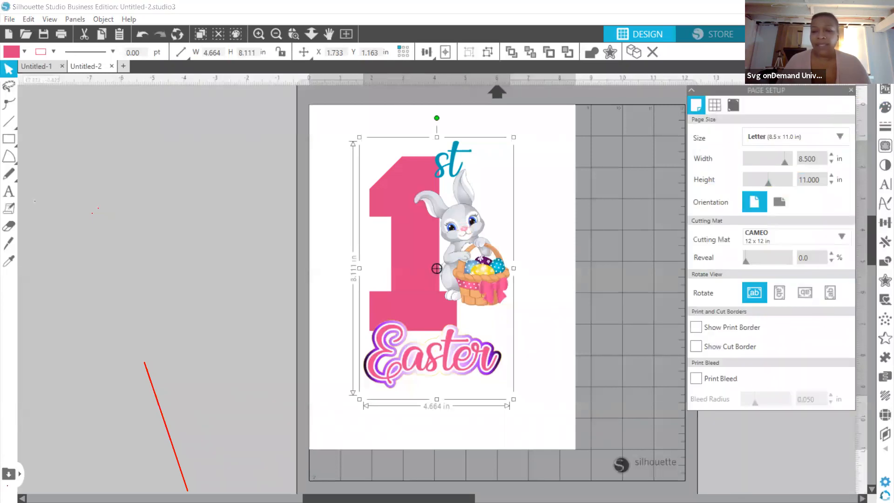
click(735, 108)
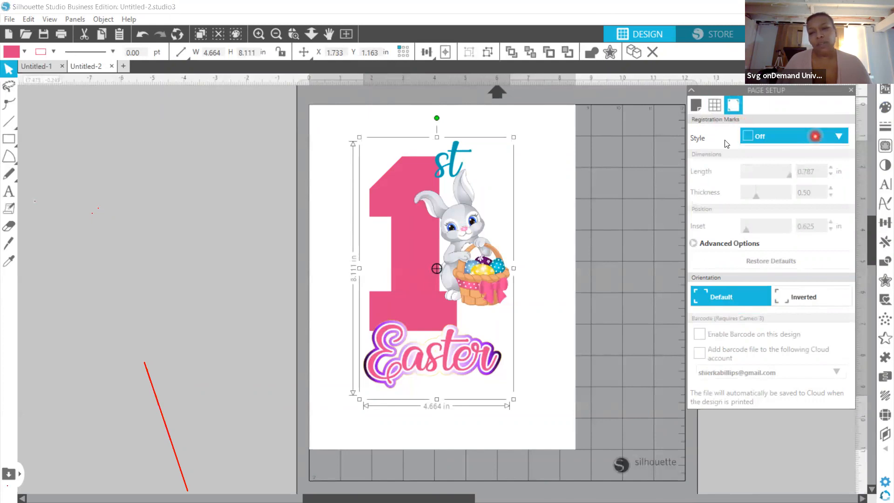
click(841, 136)
click(796, 170)
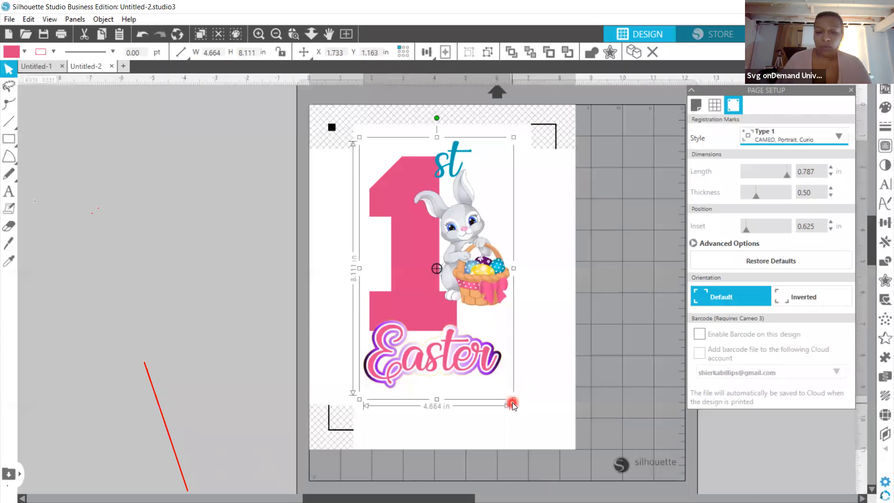
Step: Enlarge the grouped design to about 5.4 × 9.4 in and shift it up between the registration marks
drag(514, 400, 562, 425)
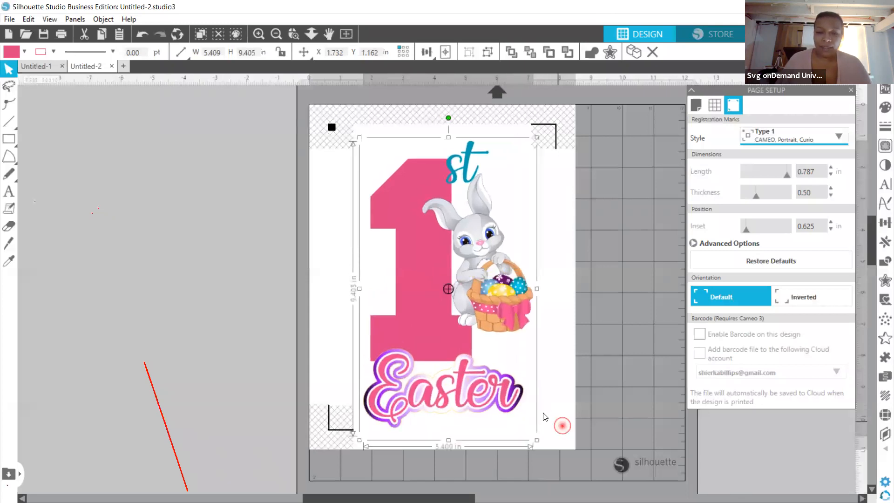
mouse_move(483, 379)
mouse_down()
mouse_move(478, 399)
mouse_move(482, 385)
mouse_up()
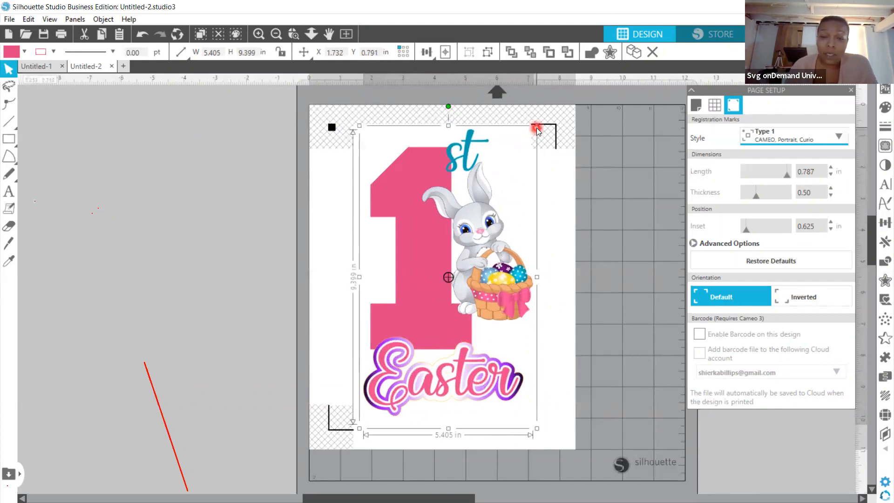
Step: Shrink the grouped design to about 1.9 × 3.3 in and place it near the page's upper-left registration mark
drag(536, 126, 451, 275)
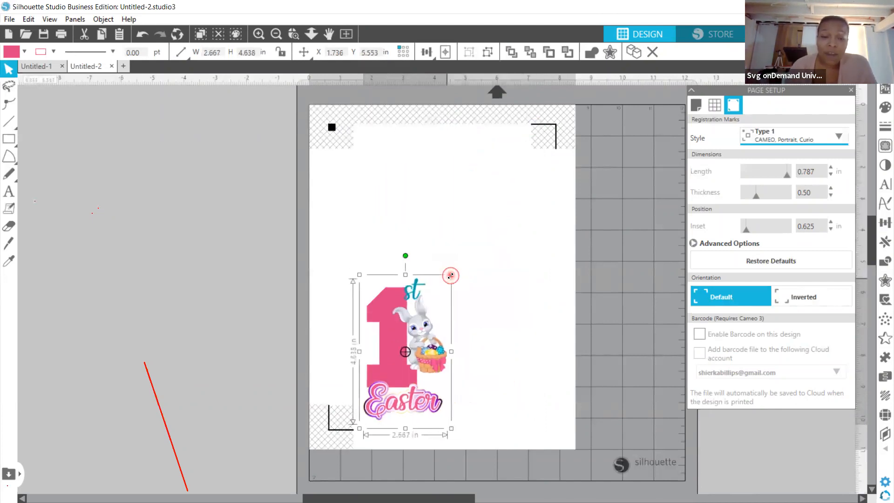
drag(422, 322, 416, 175)
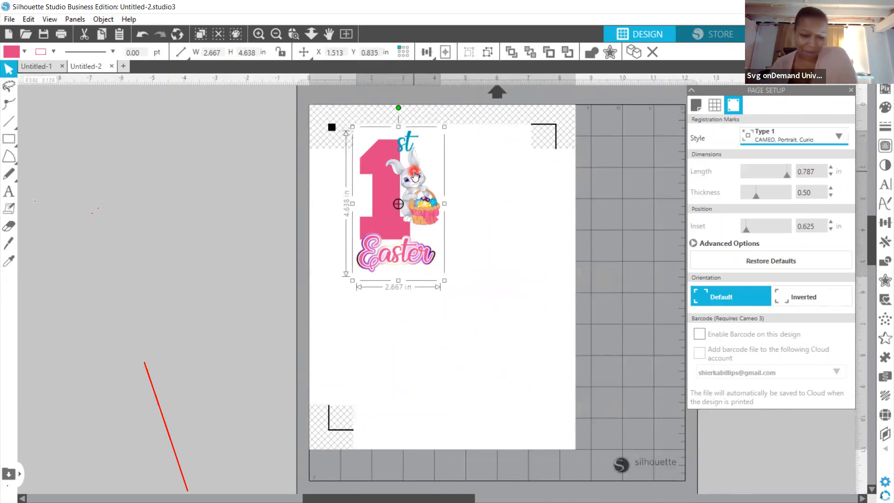
drag(445, 126, 421, 168)
drag(397, 201, 405, 170)
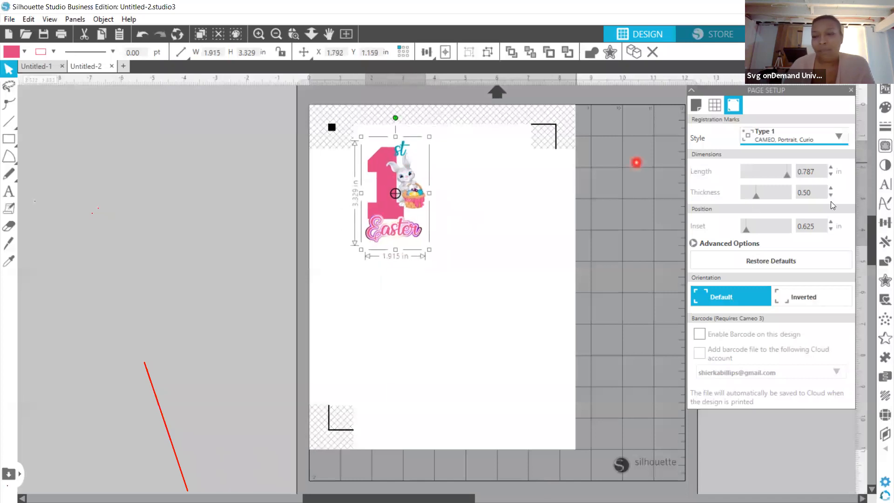
Step: Fill the page with copies of the small design and view them with Cut Edge in the cut setup view
click(880, 229)
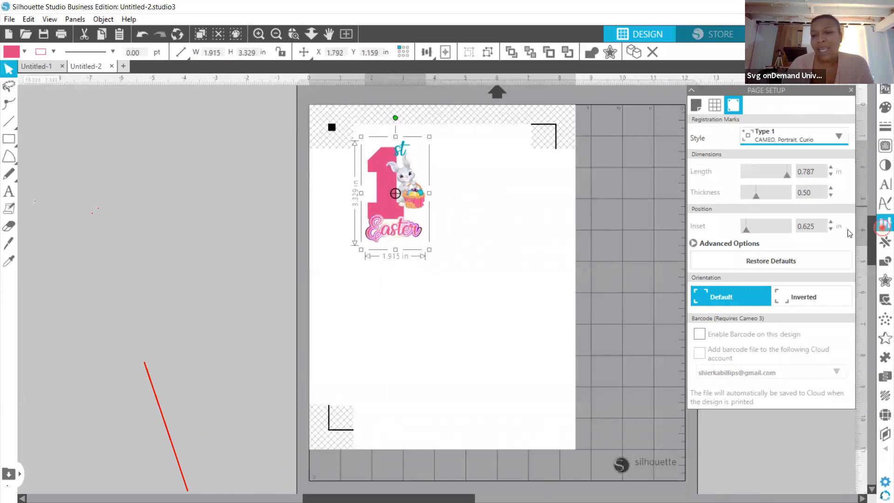
click(882, 243)
click(769, 185)
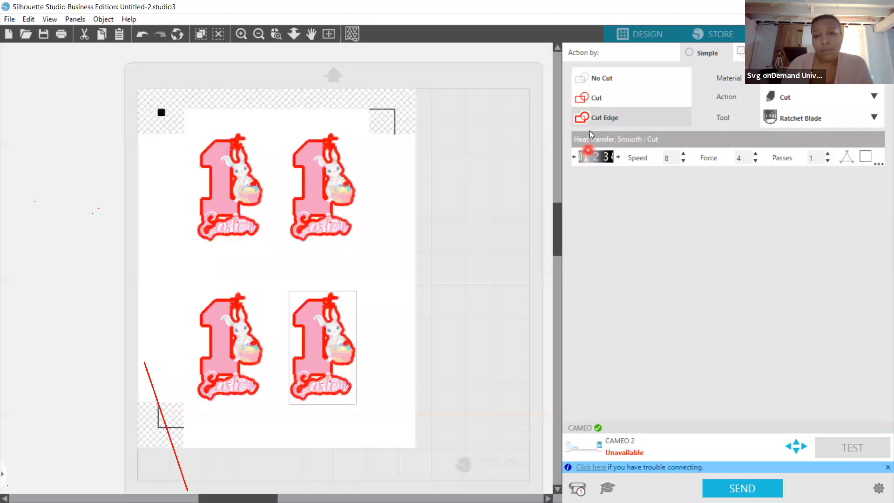
click(611, 118)
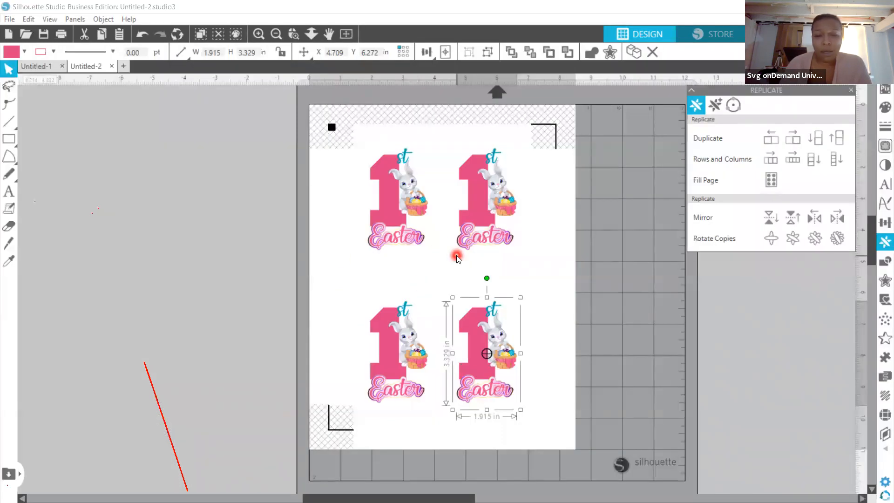
Step: Delete the two lower copies and the upper-right copy, keeping only the upper-left design
click(506, 261)
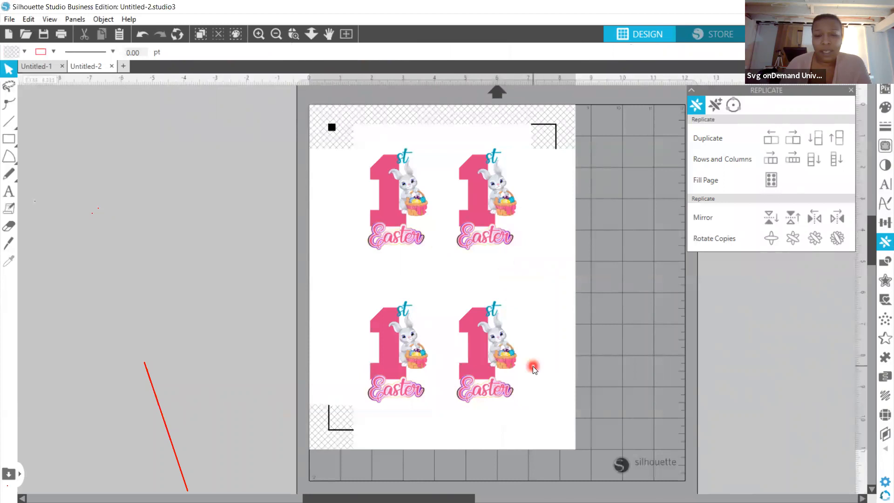
drag(519, 366, 368, 278)
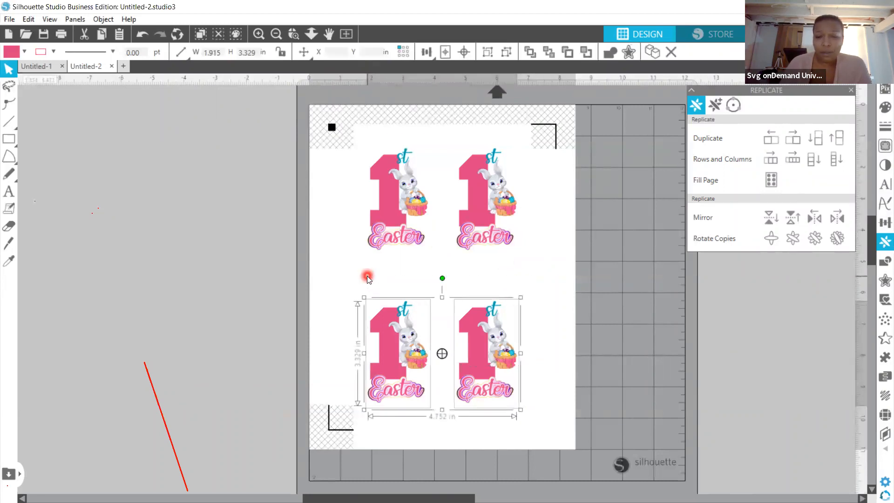
key(Delete)
click(488, 195)
key(Delete)
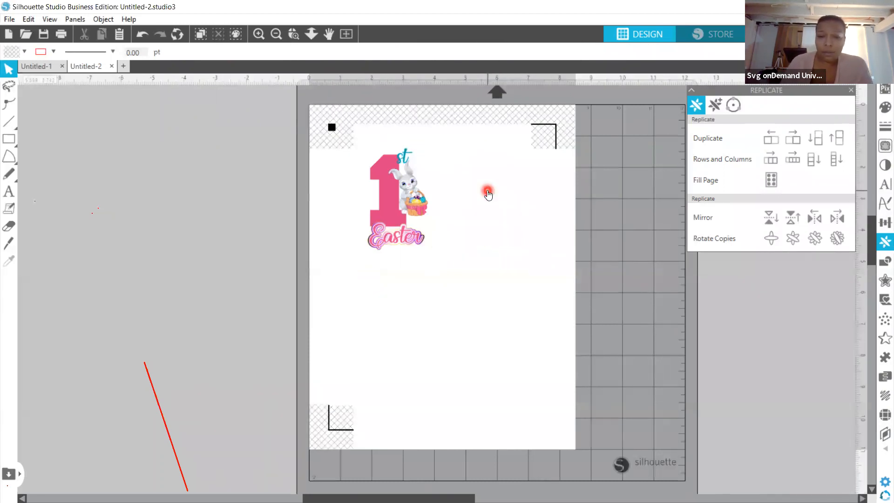
Step: Enlarge the remaining design to about 5.15 × 8.96 in and check its edge cut lines in the cut setup view
click(416, 186)
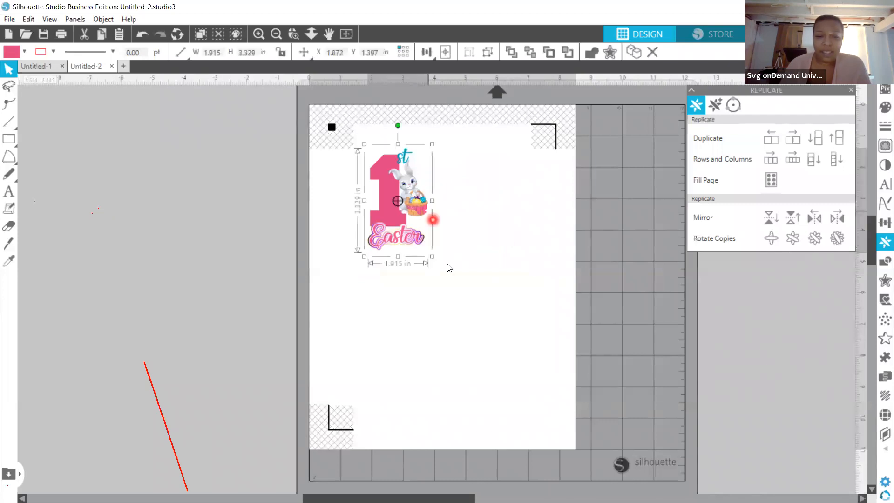
drag(434, 262, 508, 373)
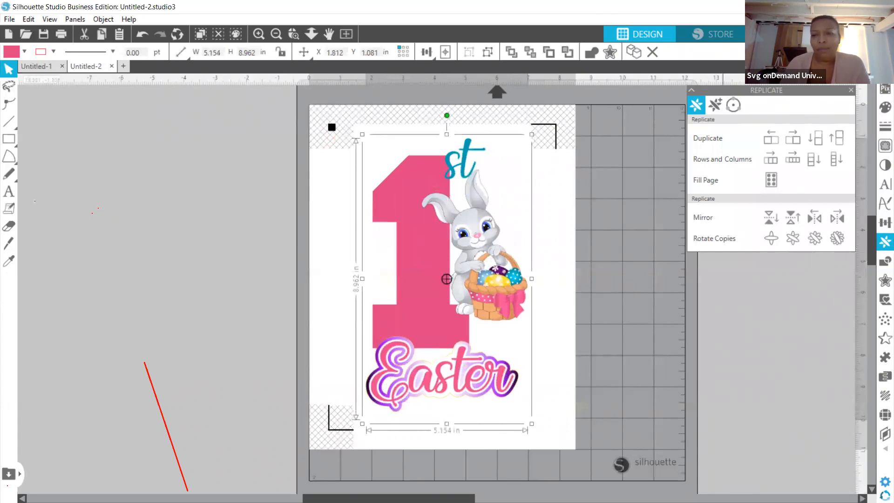
click(856, 34)
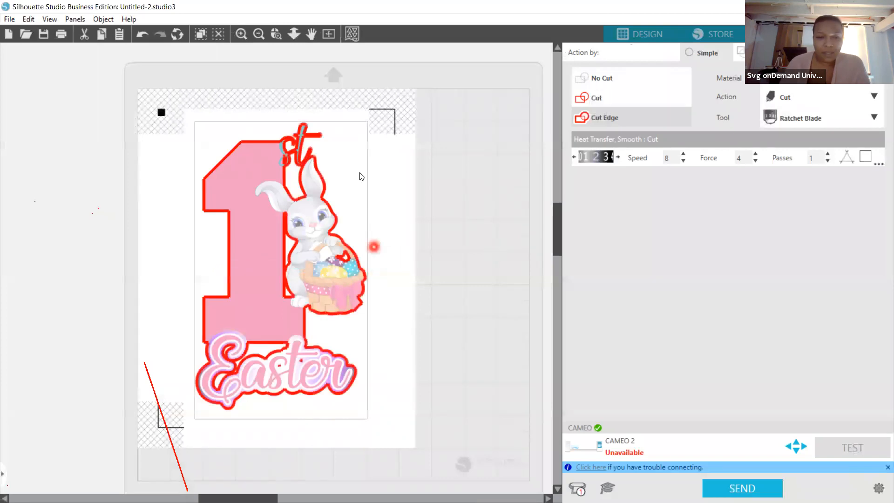
click(617, 37)
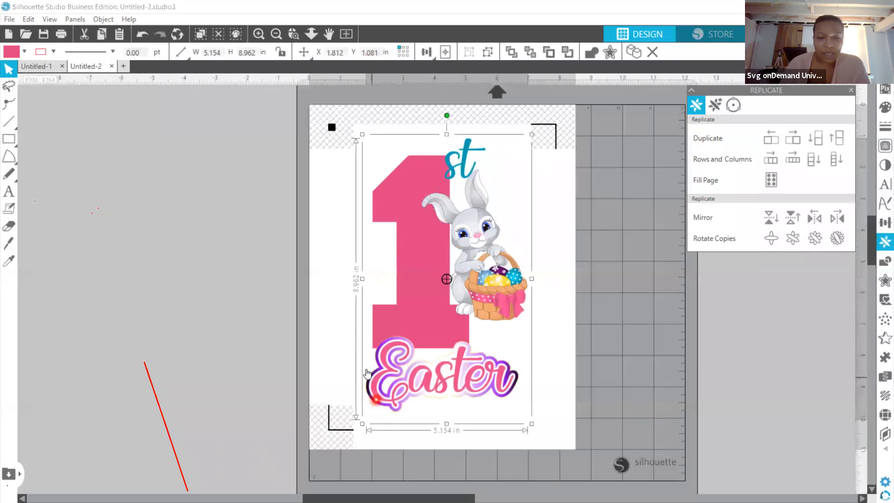
Step: Enlarge the grouped design from its lower-left corner to about 9.66 in high
click(363, 427)
click(385, 377)
drag(363, 425, 347, 440)
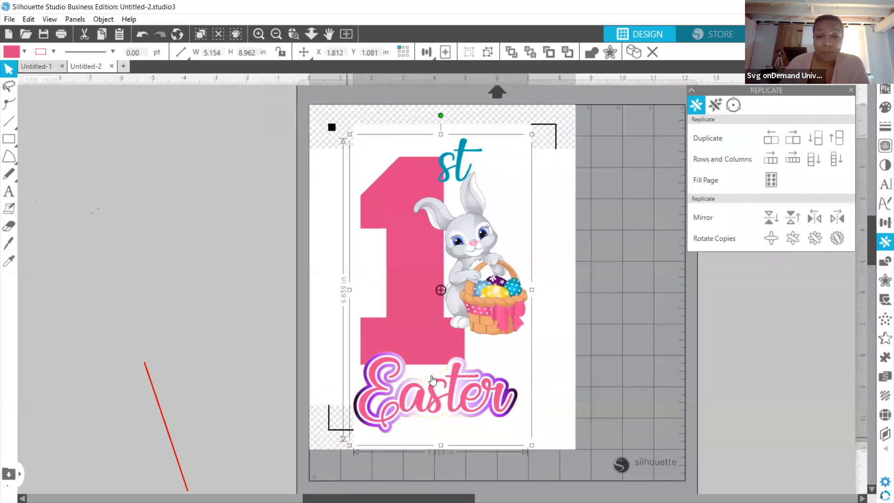
Step: Reposition and enlarge the grouped 1st Easter design to about 5.86 × 10.18 in on the page
drag(423, 387, 432, 375)
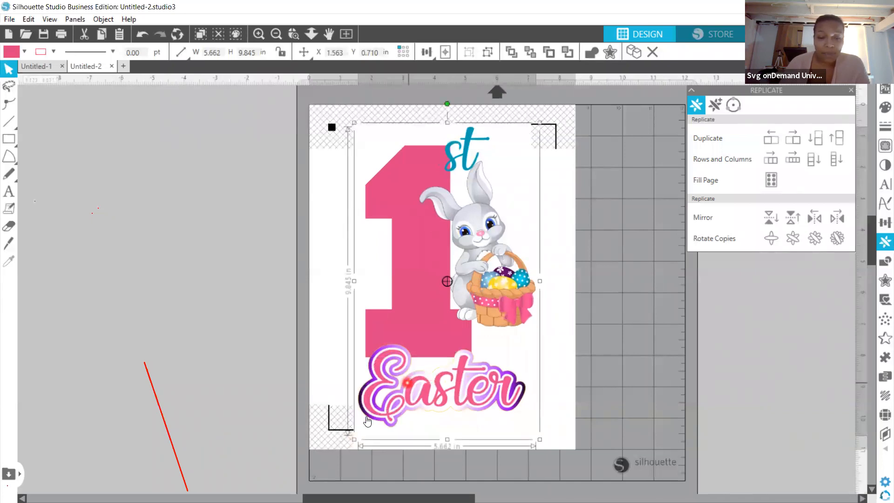
drag(354, 439, 372, 417)
drag(437, 383, 437, 380)
drag(469, 332, 481, 339)
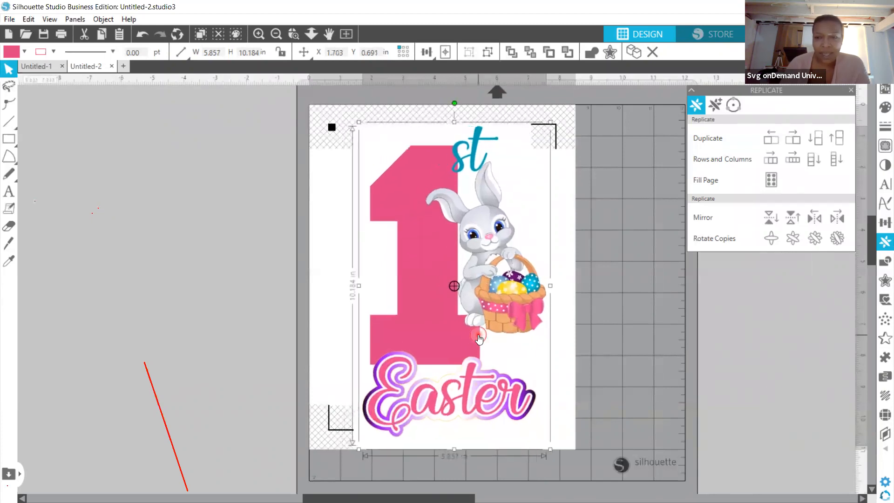
Step: Check the enlarged design's edge cut lines in the cut setup view and nudge the design slightly upward
click(856, 34)
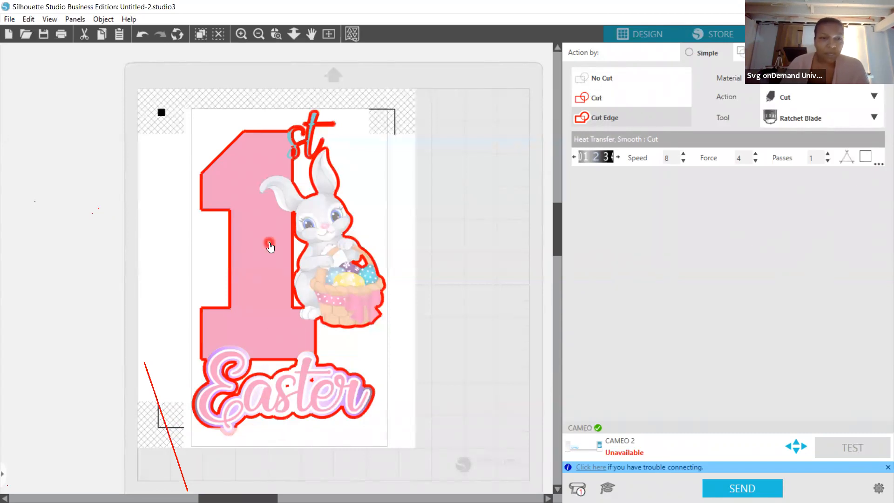
scroll(272, 246, up, 1)
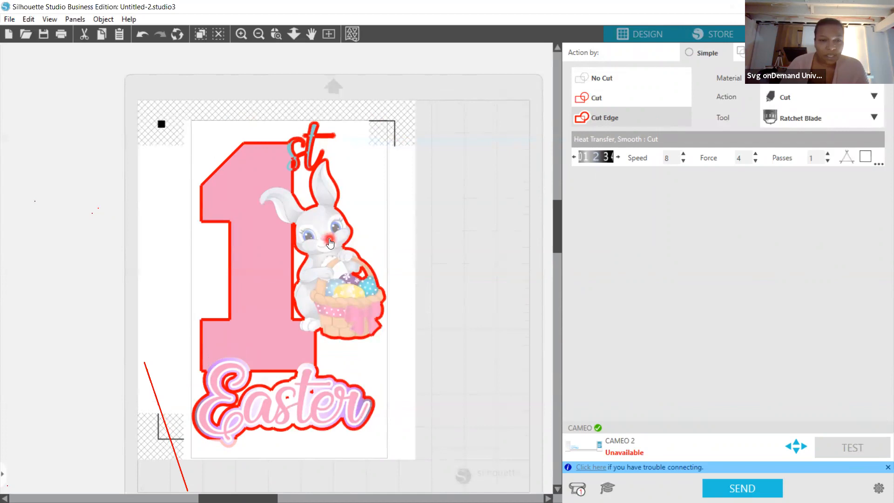
click(329, 242)
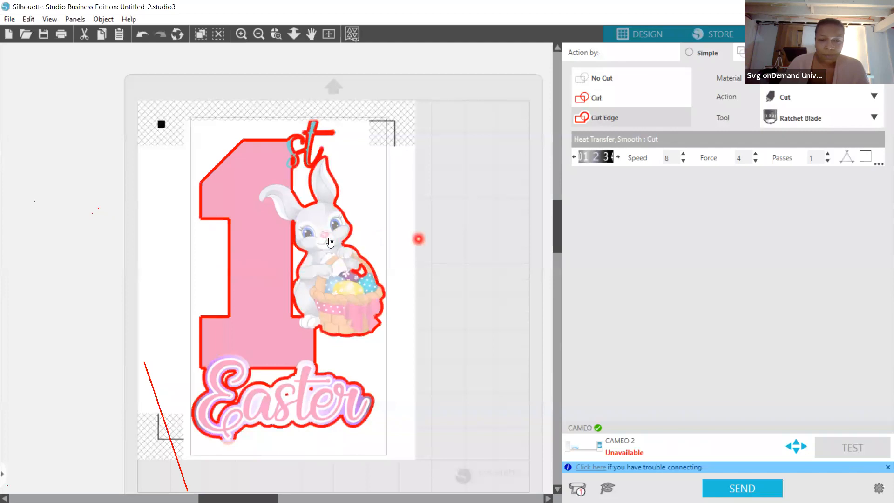
scroll(317, 121, down, 1)
scroll(322, 125, up, 1)
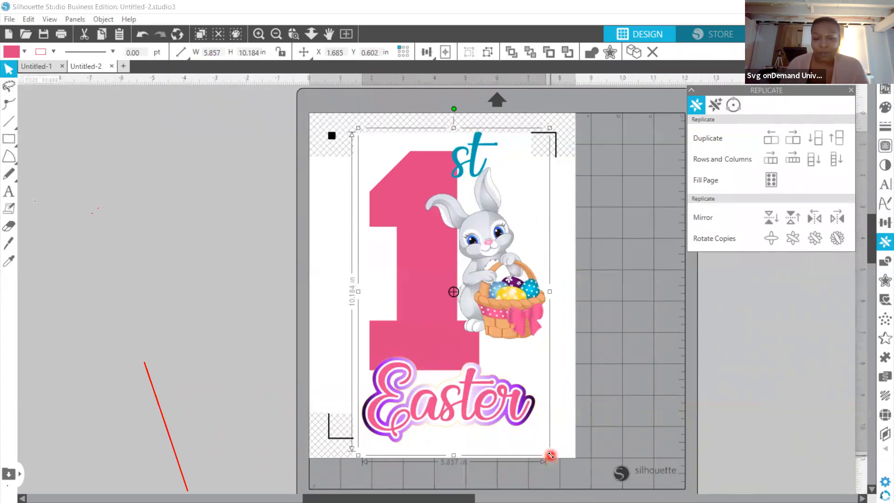
Step: Shrink the grouped design to about 5.71 × 9.93 in and check its edge cut lines in the cut setup view
drag(549, 449, 543, 442)
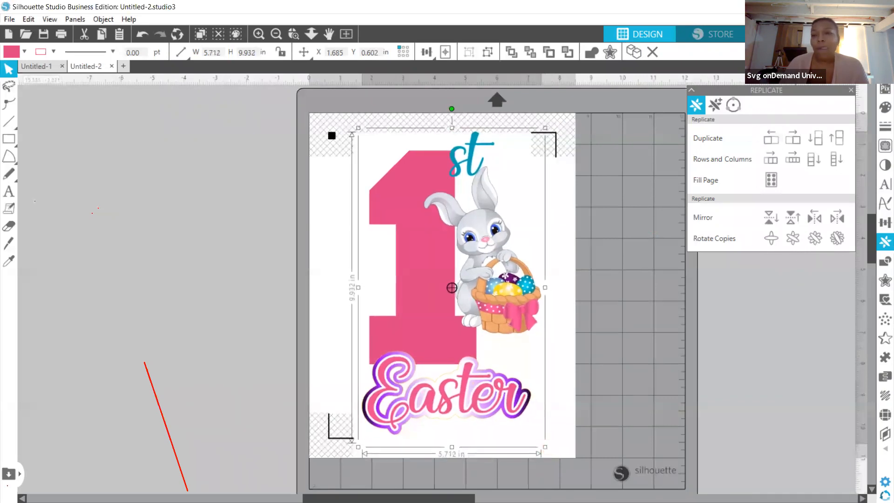
click(857, 34)
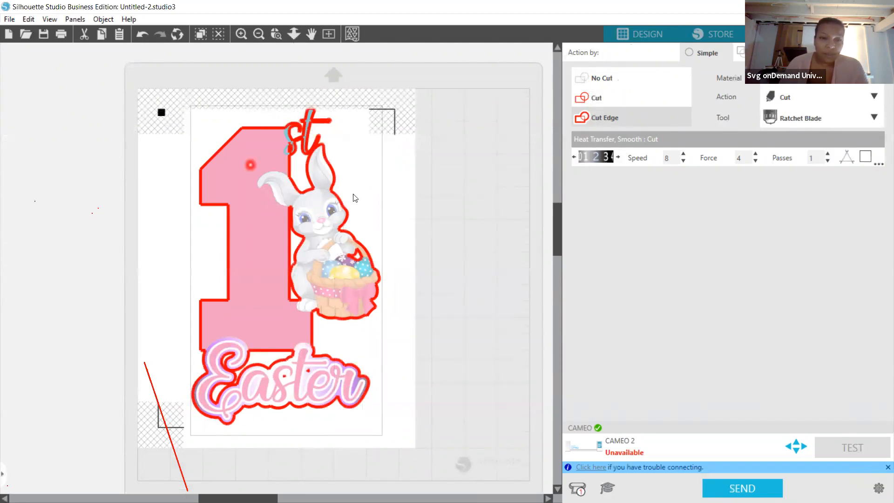
scroll(354, 198, up, 1)
drag(312, 149, 311, 152)
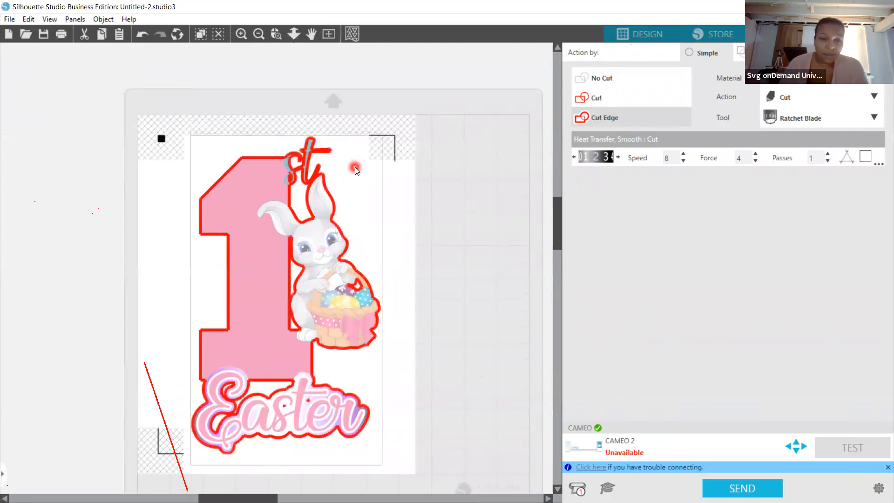
scroll(354, 170, down, 1)
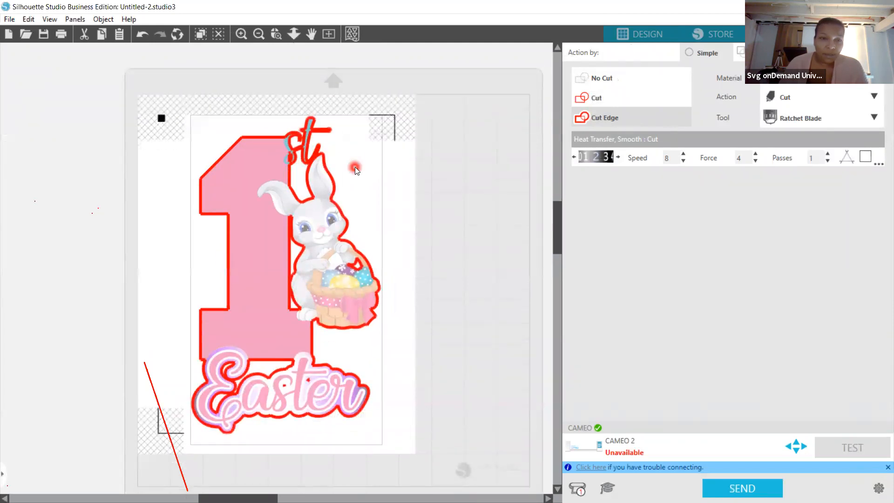
click(259, 34)
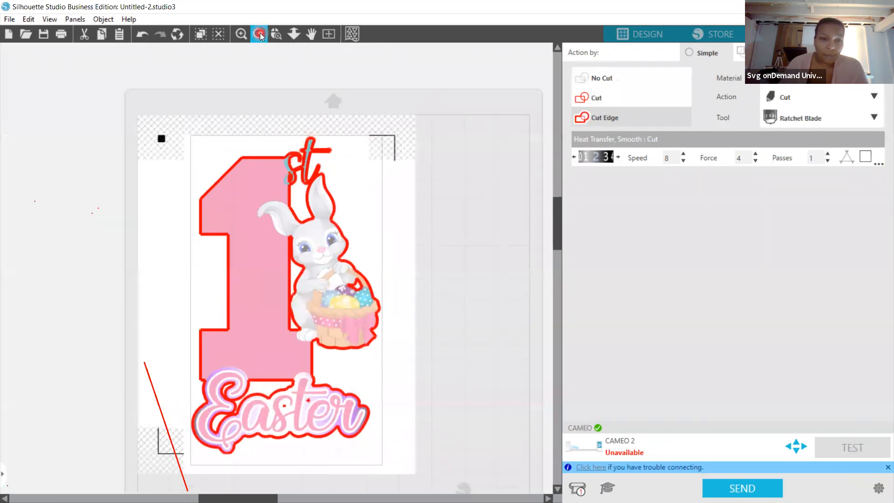
click(259, 34)
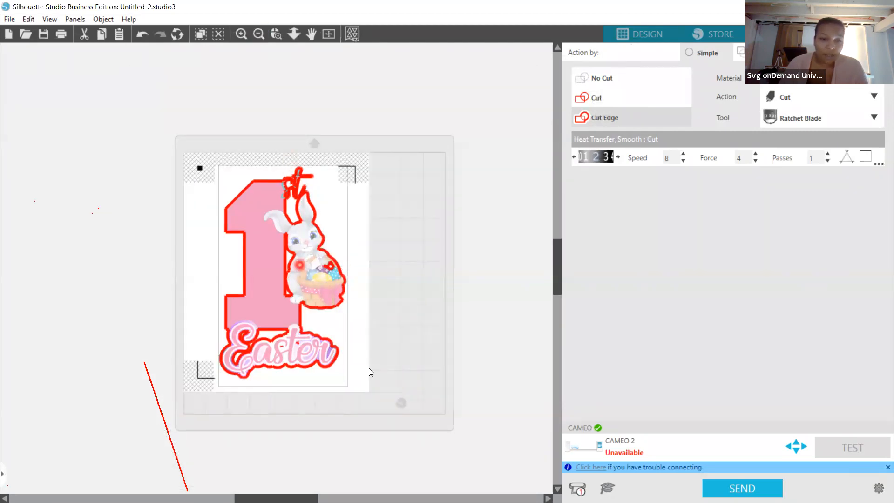
Step: Set the whole design to No Cut and deselect it to view the page without cut lines
click(608, 80)
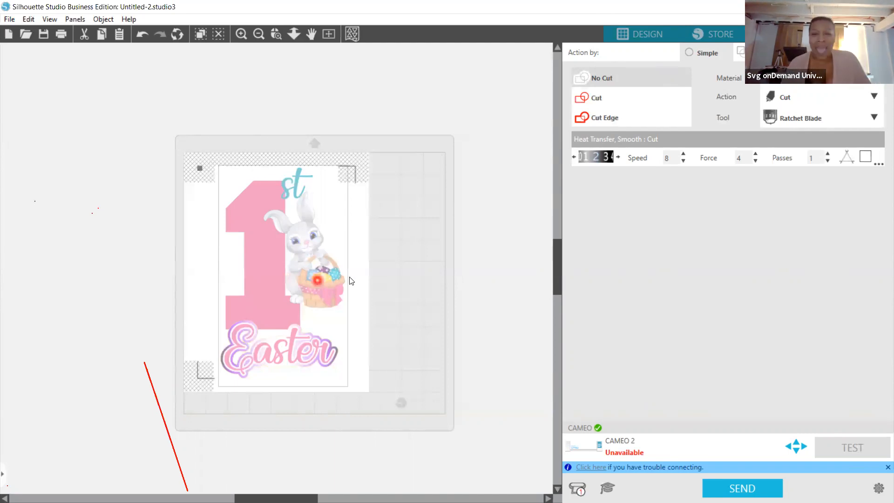
click(610, 78)
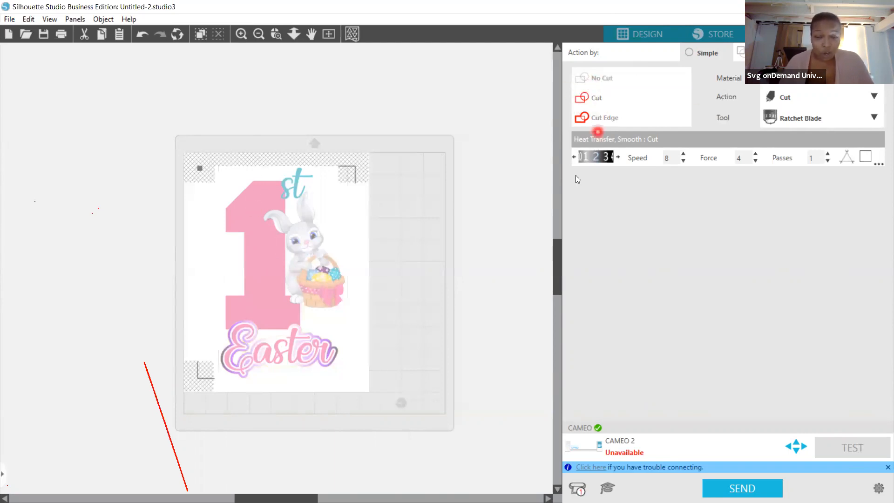
scroll(275, 255, up, 5)
scroll(325, 183, down, 1)
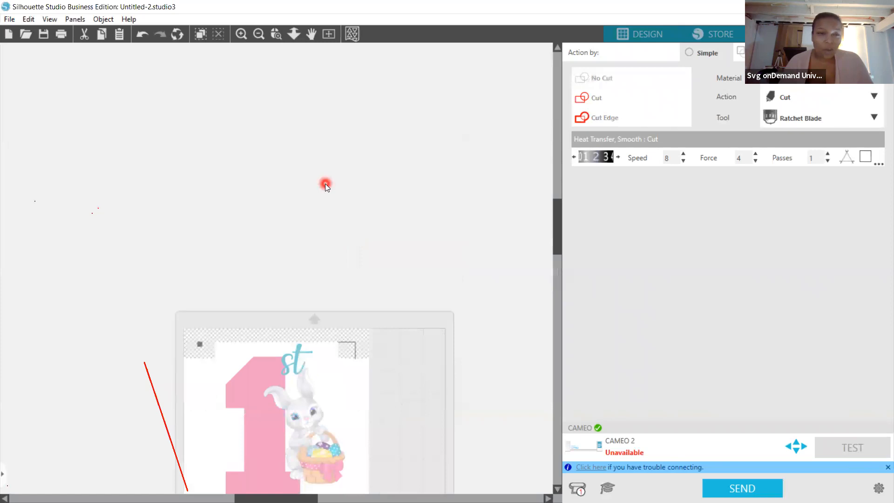
scroll(325, 184, down, 5)
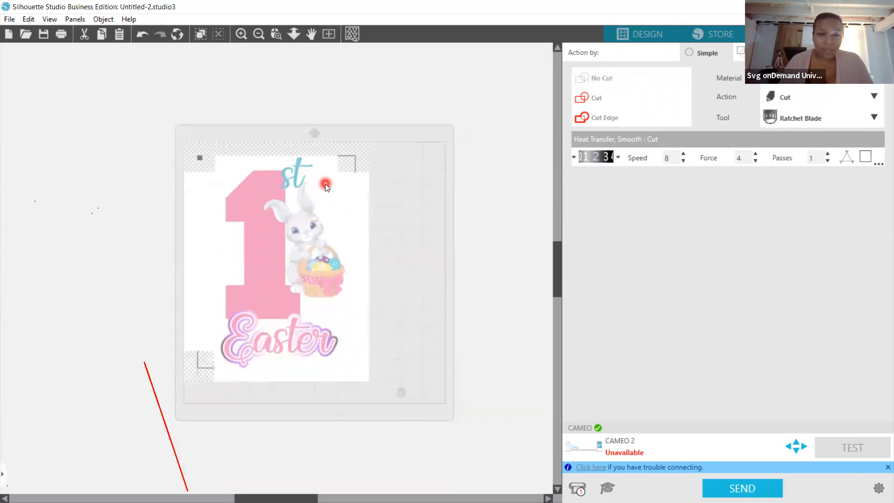
scroll(325, 183, down, 1)
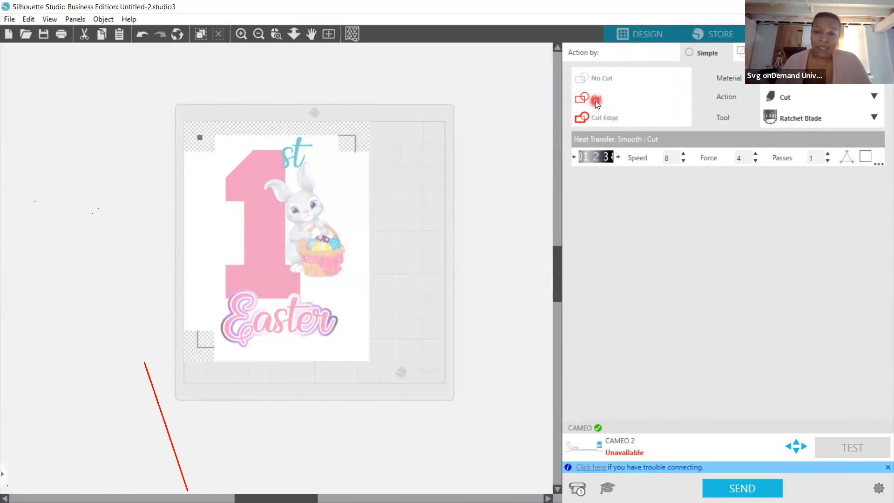
Step: Reselect the design, preview it with the Cut option and set it back to Cut Edge
click(274, 257)
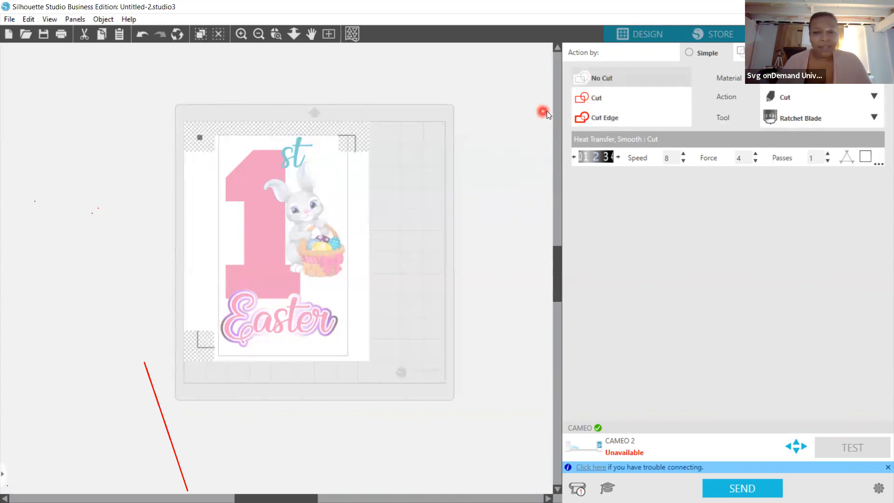
click(615, 97)
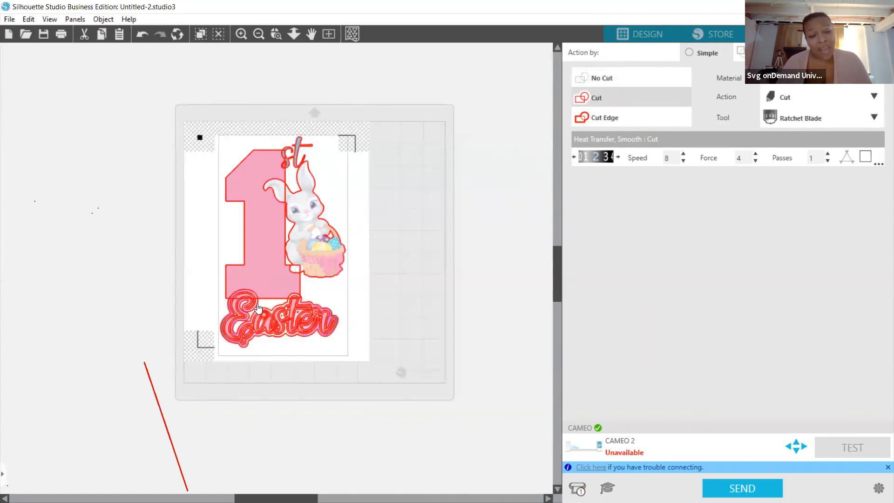
click(597, 124)
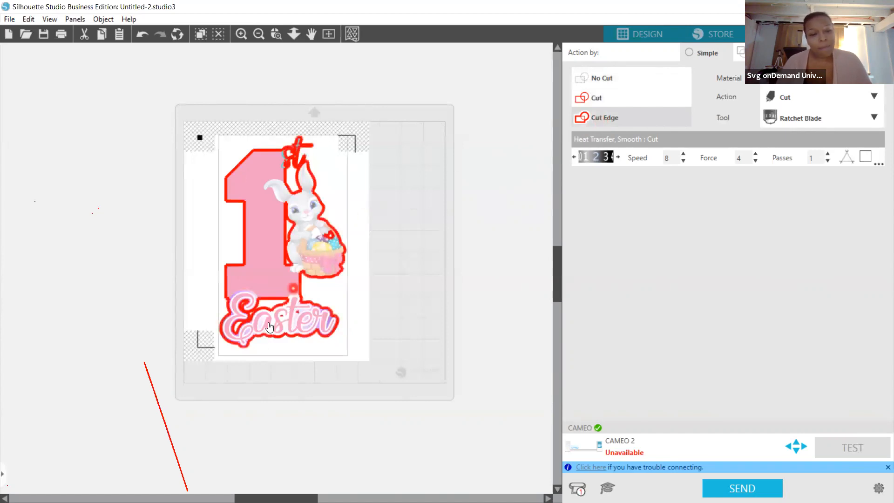
click(596, 118)
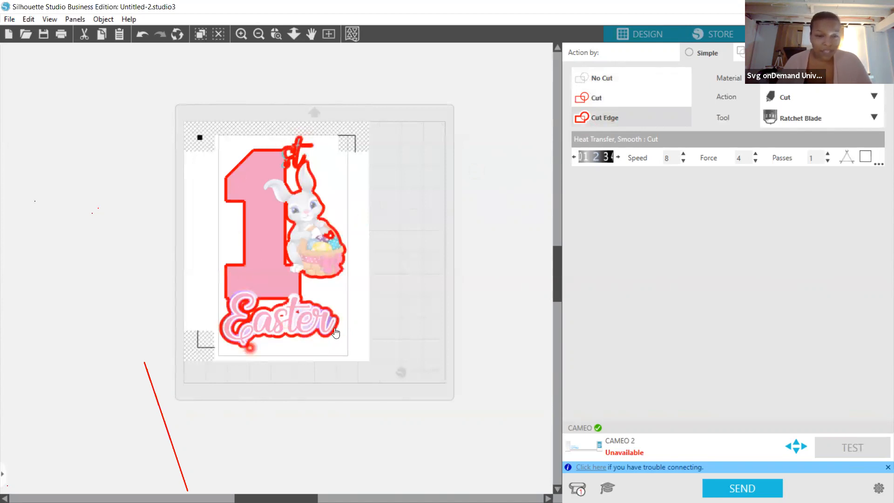
Step: Return to the design view and view the print dialog, closing it without printing
click(648, 37)
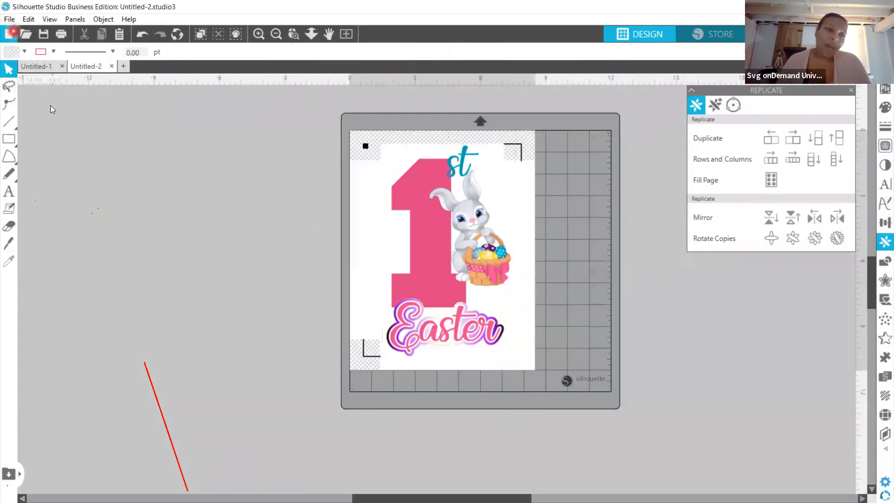
click(60, 34)
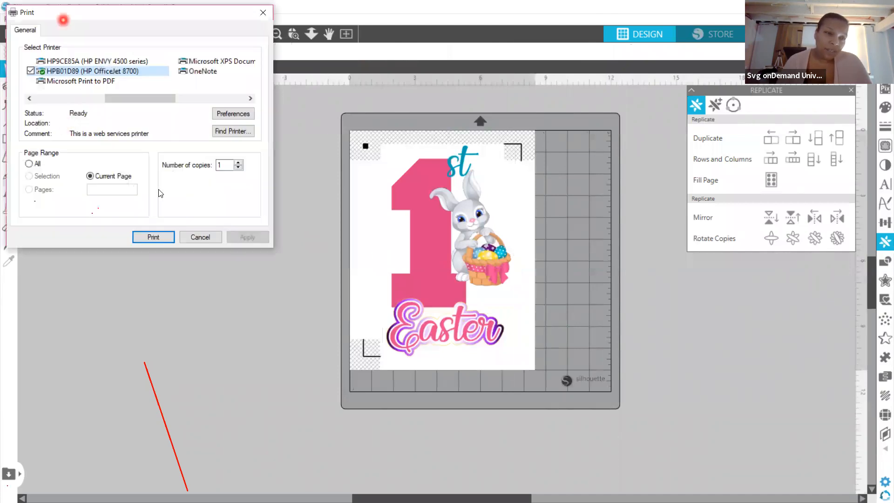
click(200, 237)
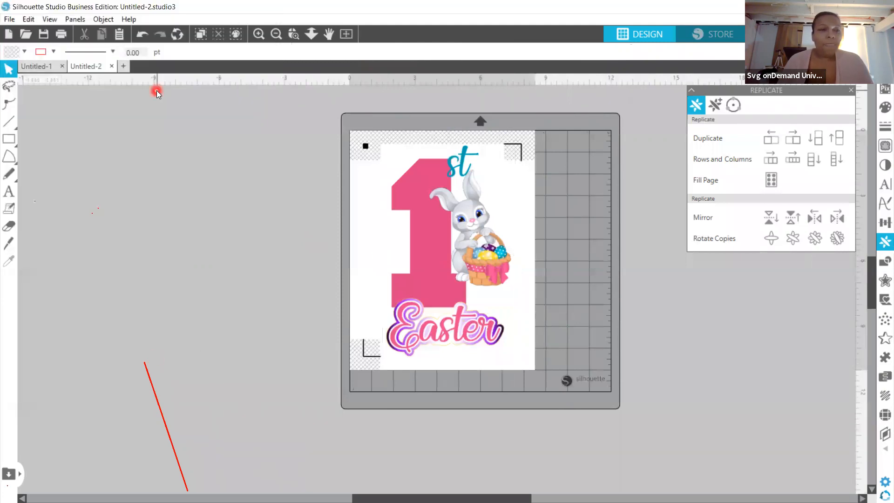
Step: In the Untitled-1 document, move the "TOO CUTE FOR CARROTS" bunny design off the page and place it back between the registration marks
click(54, 67)
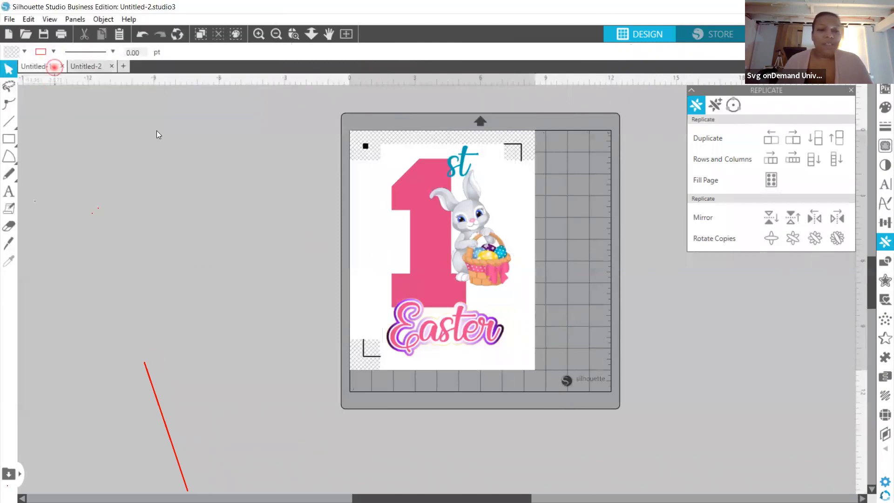
click(543, 349)
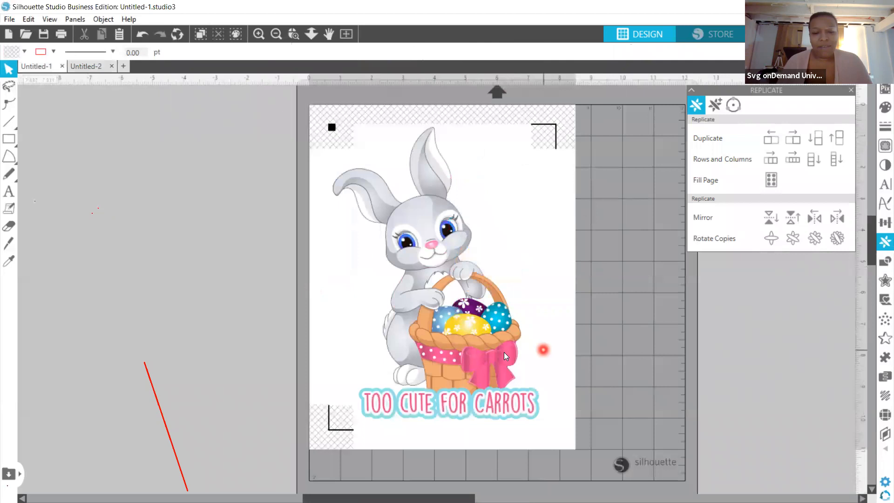
scroll(543, 349, down, 1)
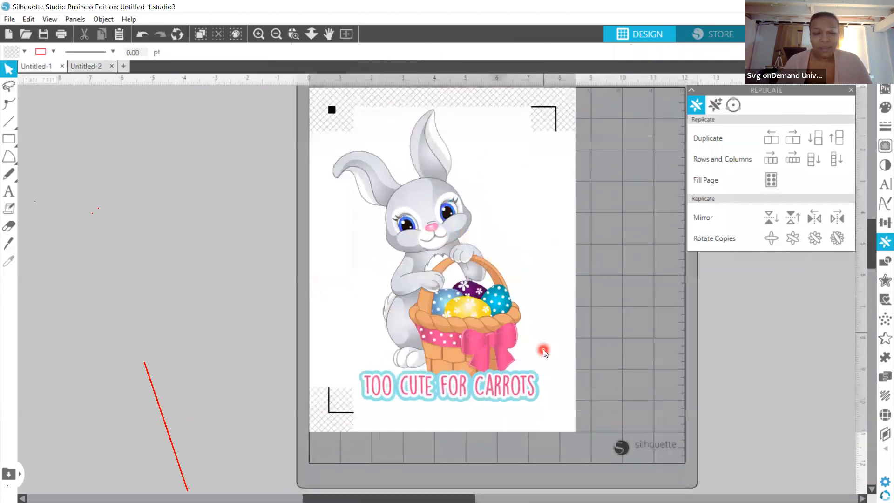
scroll(543, 349, up, 1)
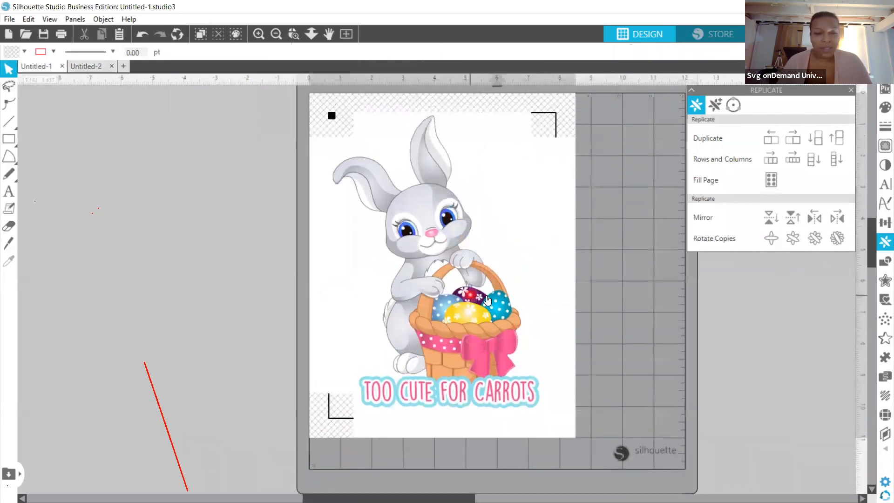
drag(476, 294, 213, 257)
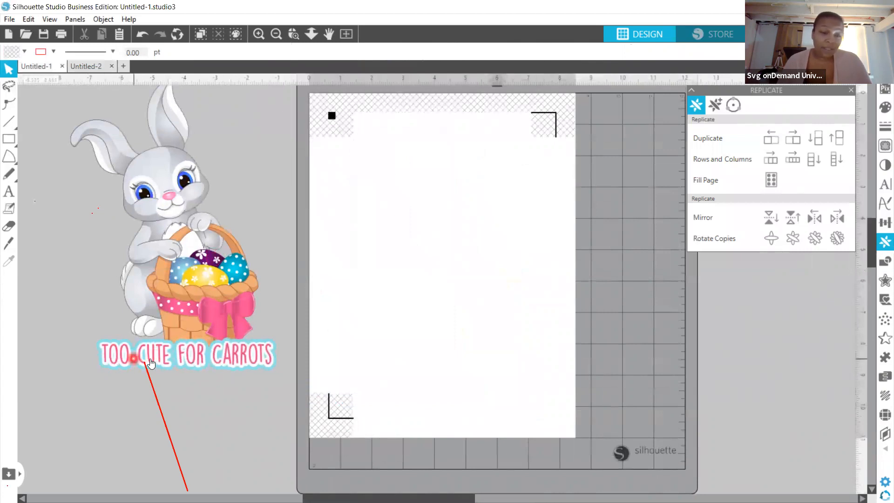
drag(204, 305, 467, 343)
click(412, 397)
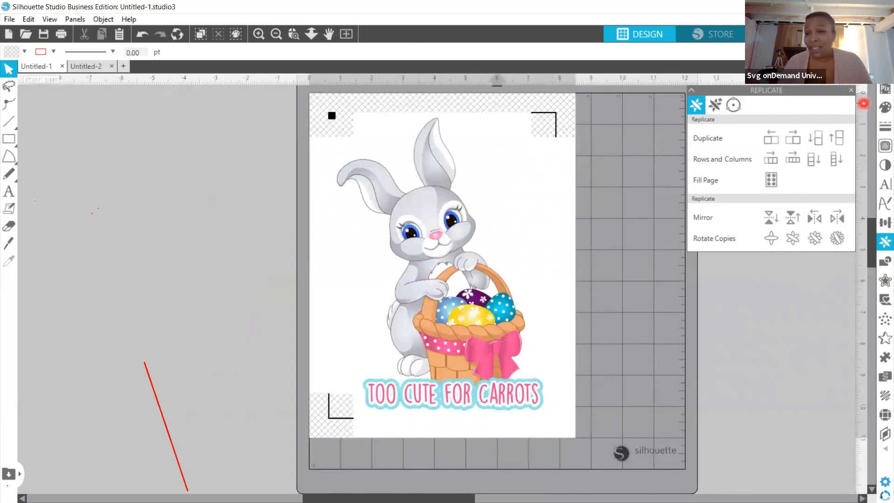
Step: Shift the bunny design slightly to the right and check its edge cut lines in the cut setup view
click(858, 34)
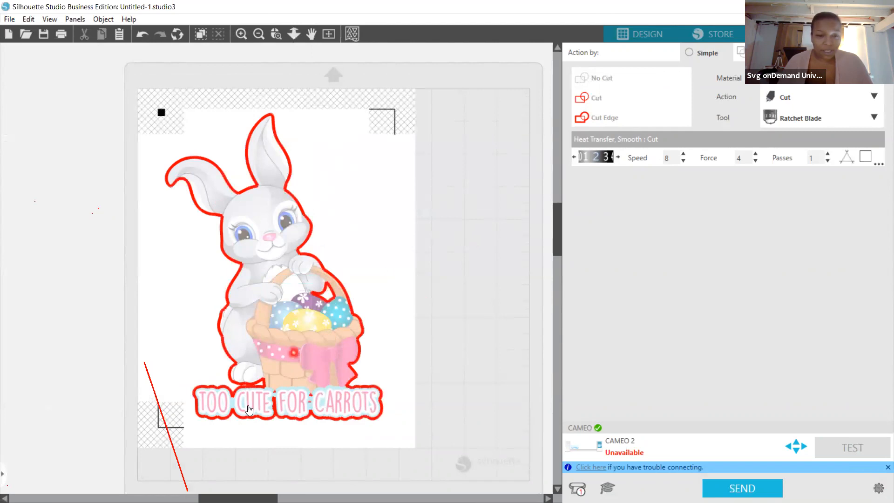
click(639, 40)
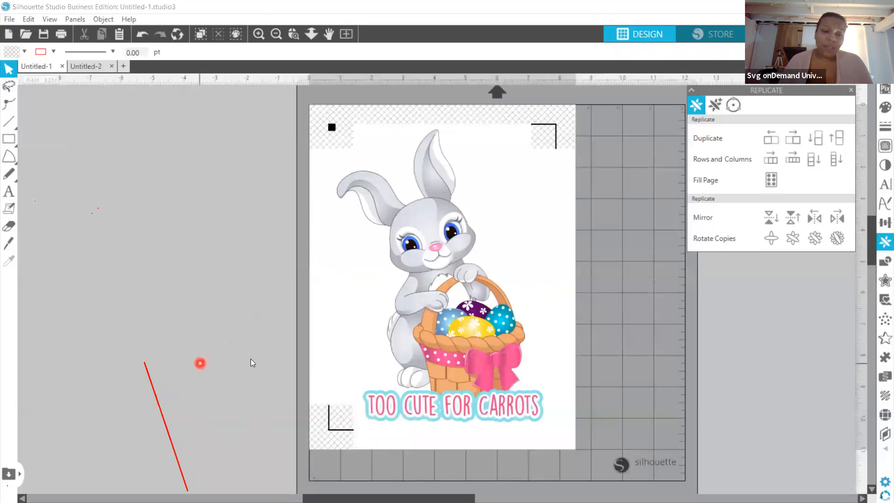
click(451, 313)
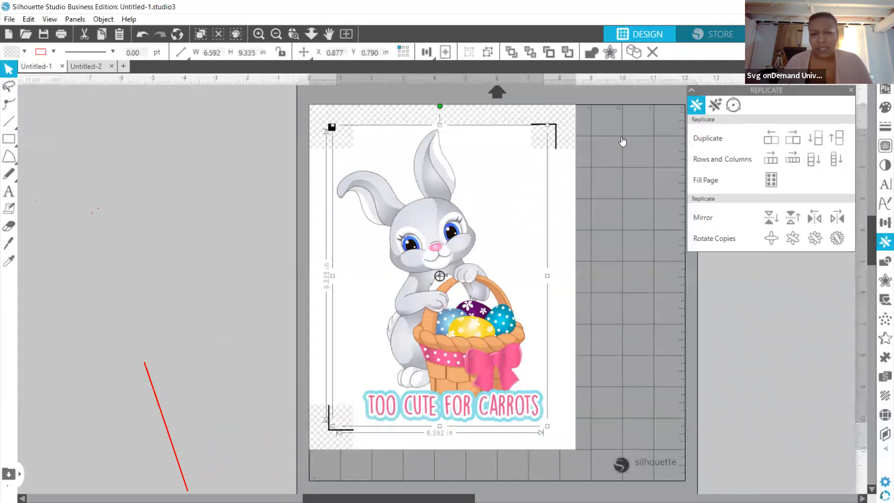
drag(432, 236, 434, 233)
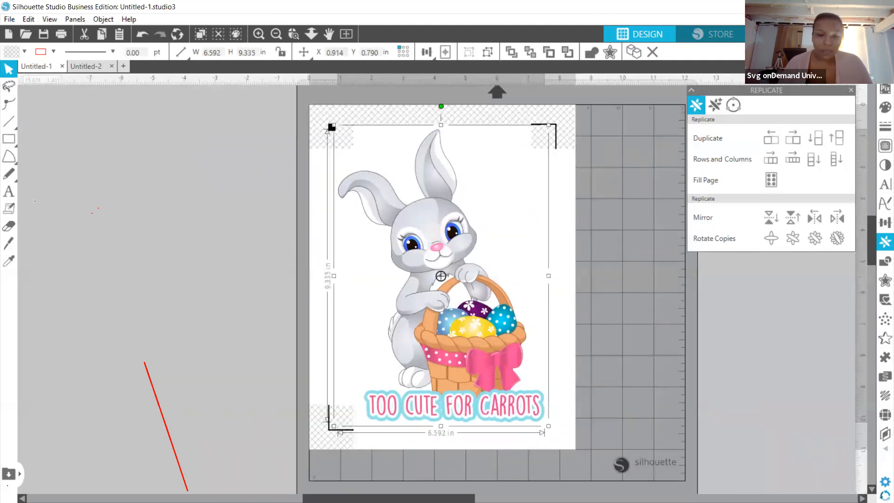
click(856, 34)
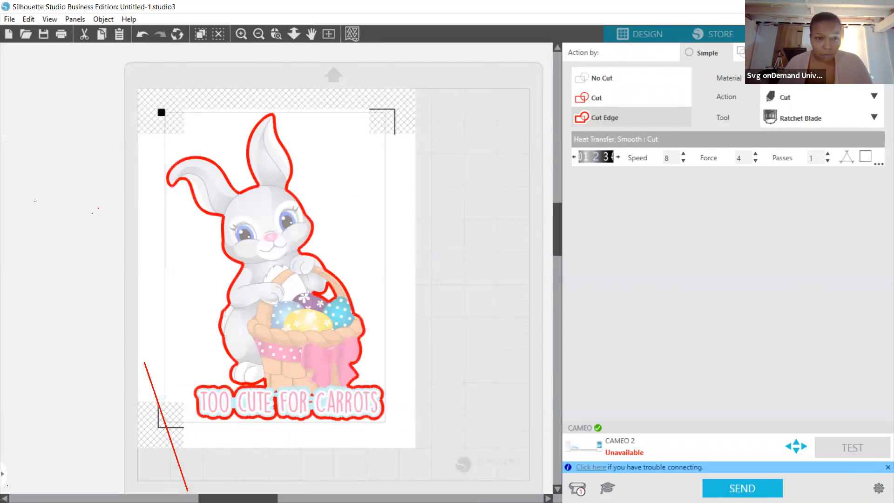
click(640, 34)
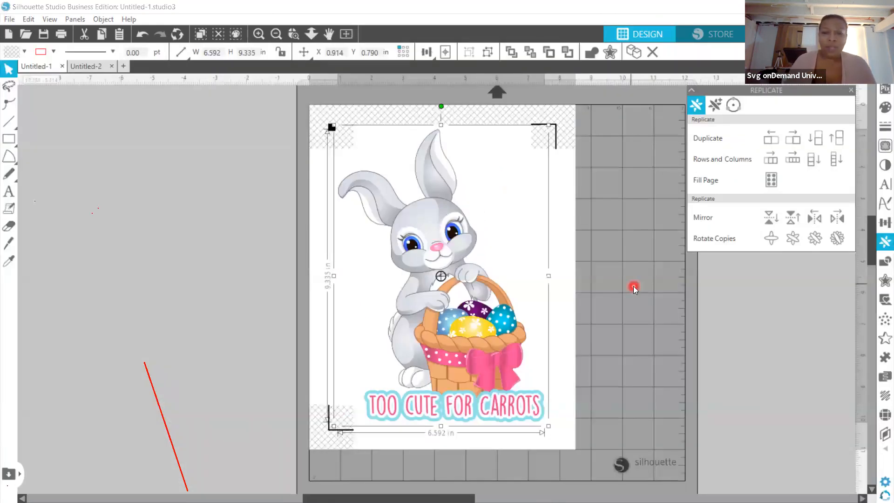
Step: Deselect the bunny design and print its page with the registration marks
click(634, 286)
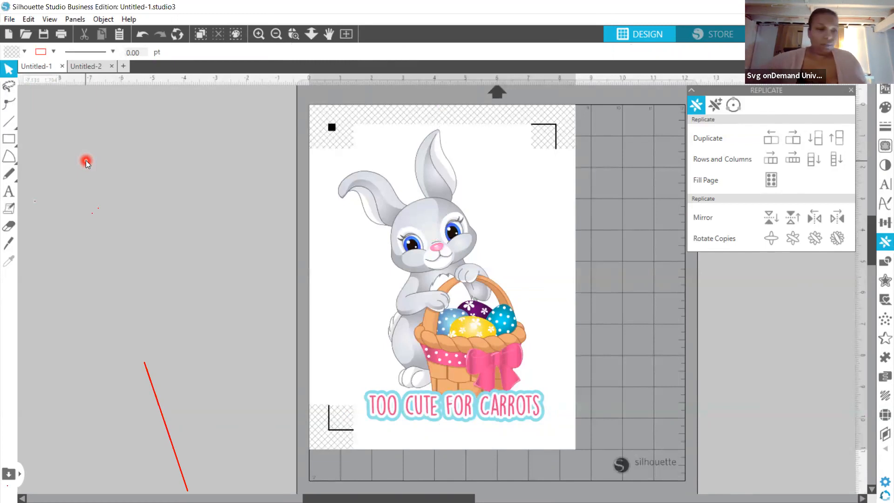
click(59, 38)
click(154, 237)
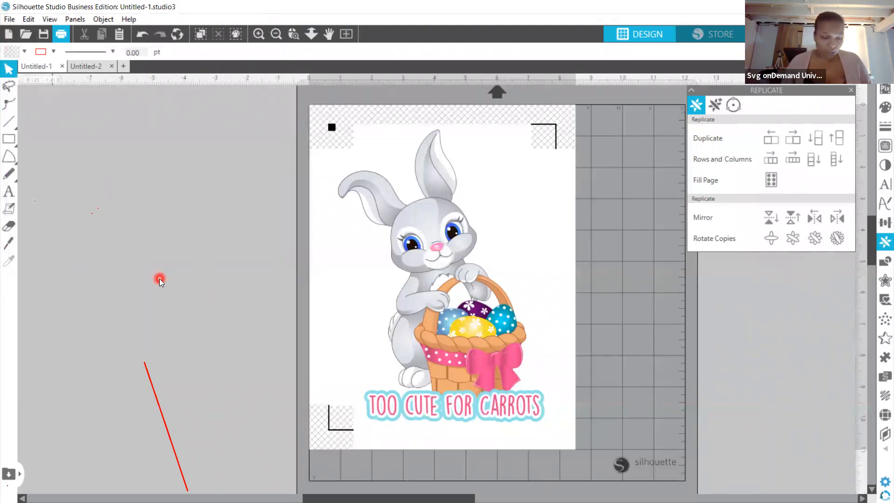
key(alt+Tab)
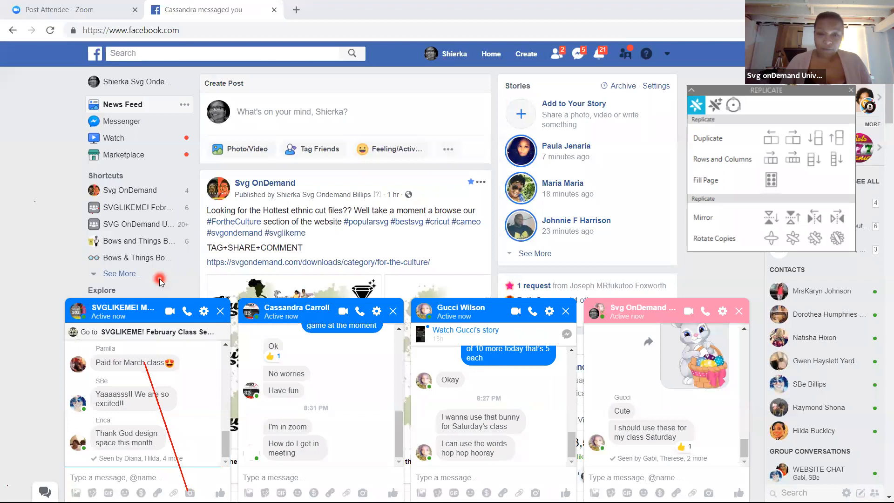
key(alt+Tab)
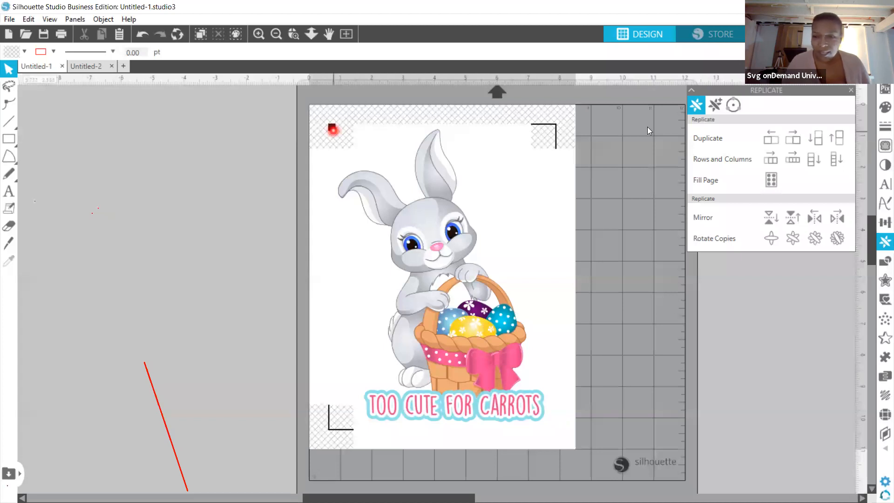
Step: Close the Replicate panel and clear the selection from the bunny artwork
click(851, 91)
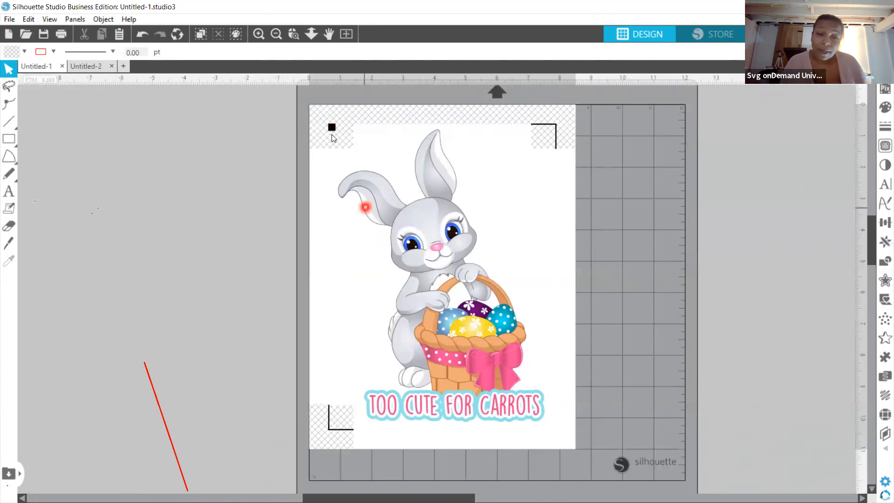
click(462, 264)
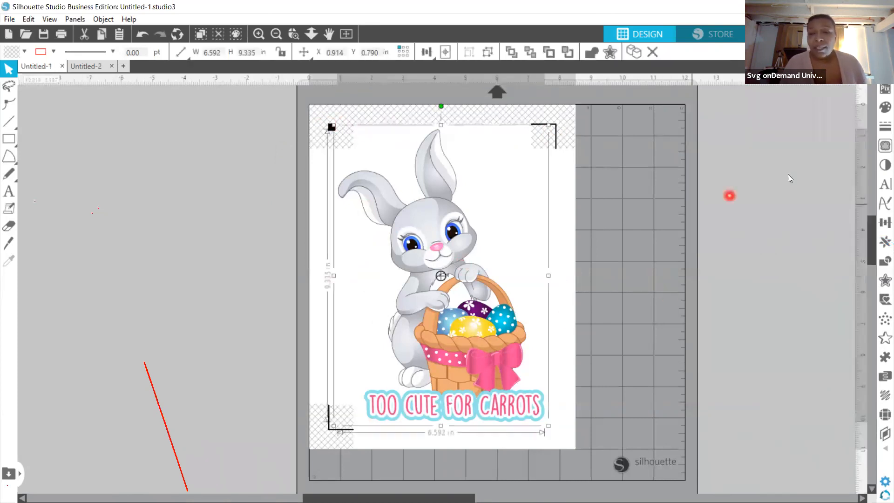
click(688, 293)
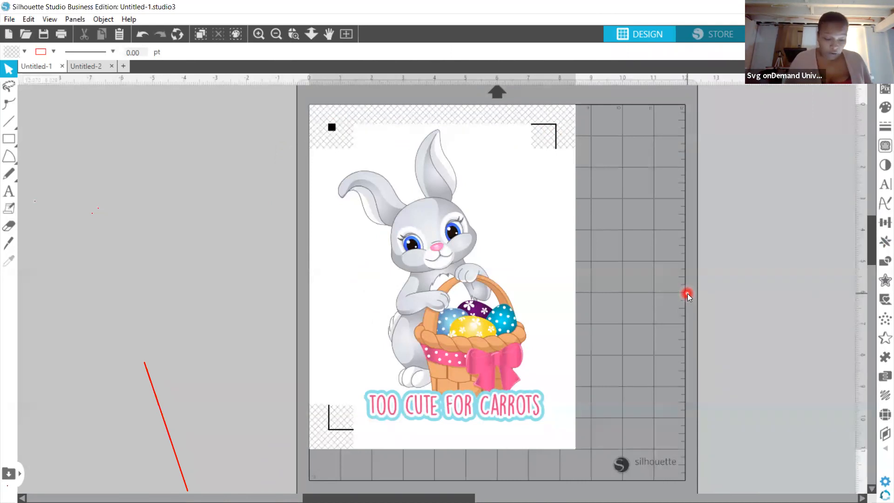
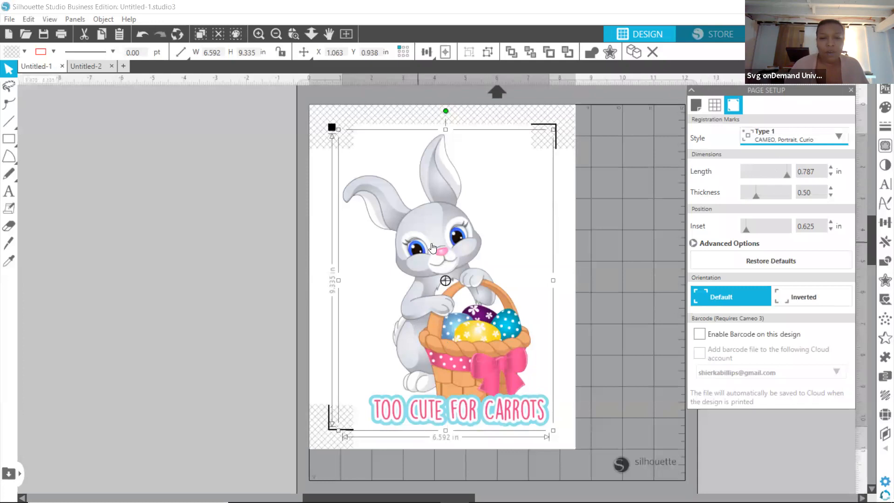
Step: Move the bunny artwork off the page onto the empty workspace beside it
drag(434, 248, 432, 246)
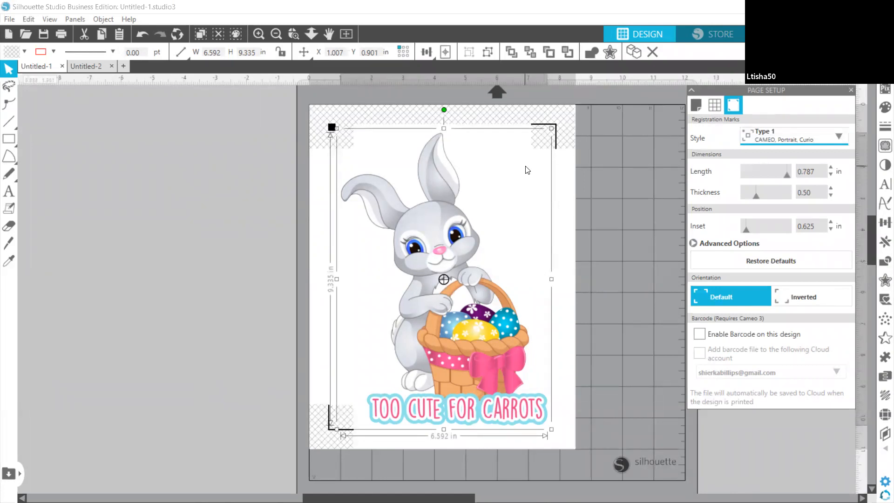
drag(443, 278, 135, 236)
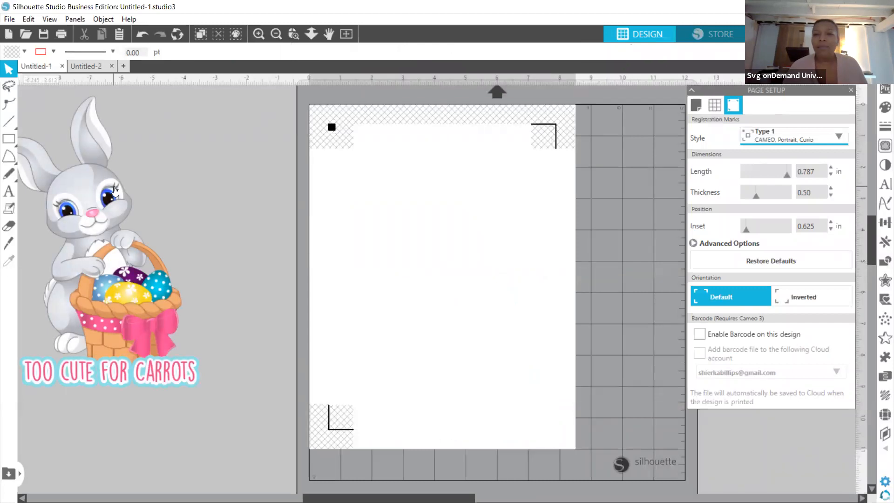
drag(114, 189, 147, 191)
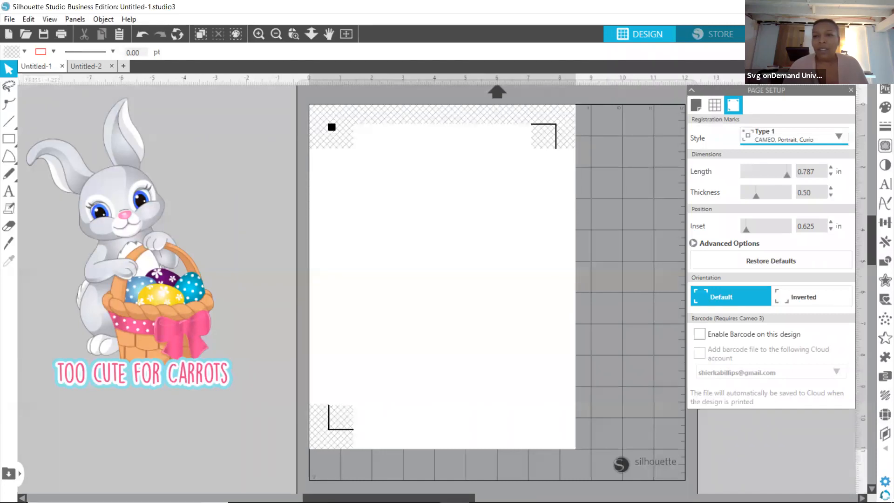
Step: Switch to the web browser, search for google and open the Google home page
click(827, 6)
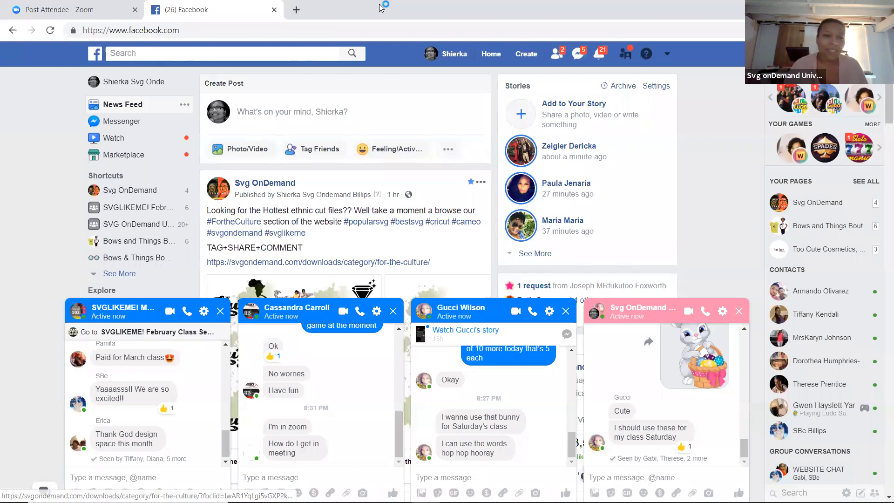
click(197, 31)
text(google)
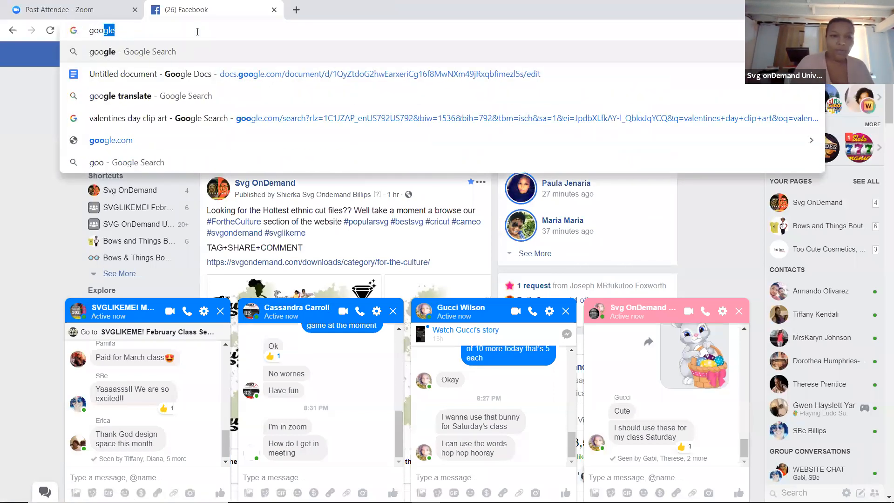
key(Return)
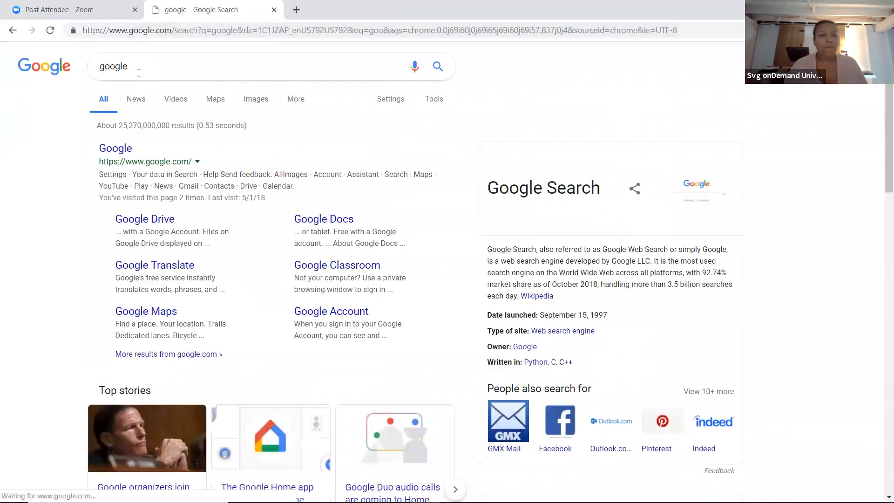
click(124, 149)
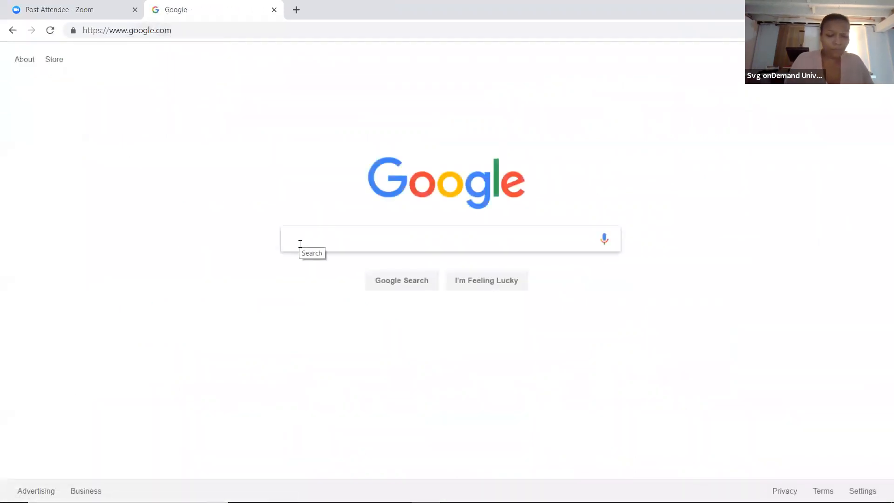
Step: Search Google for "easter bunny" and show the image results
text(easter i)
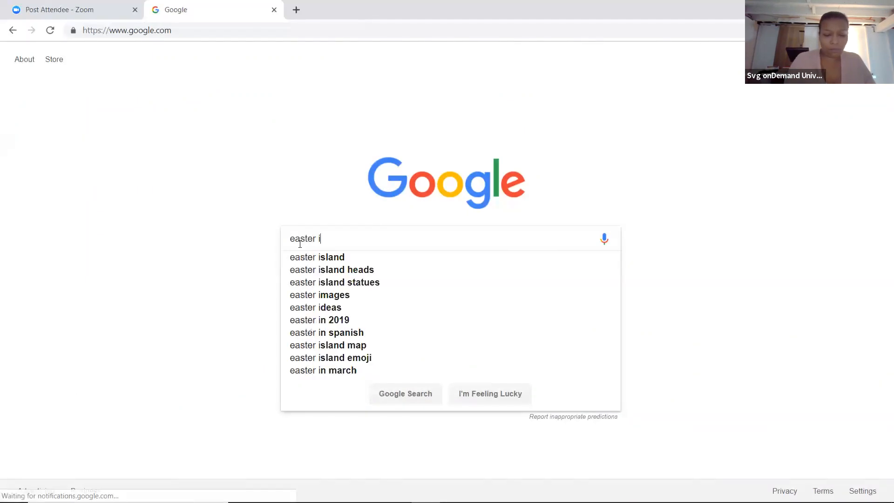
text(m)
key(BackSpace)
key(BackSpace)
text(bunny)
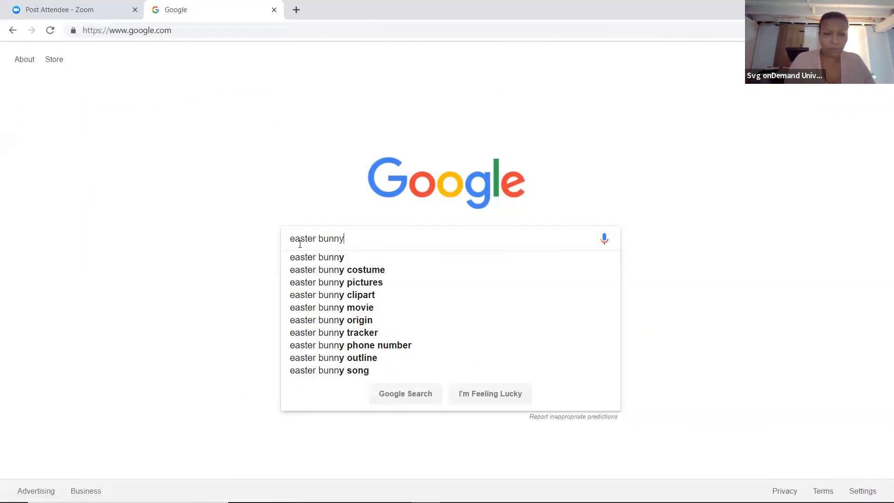
key(Return)
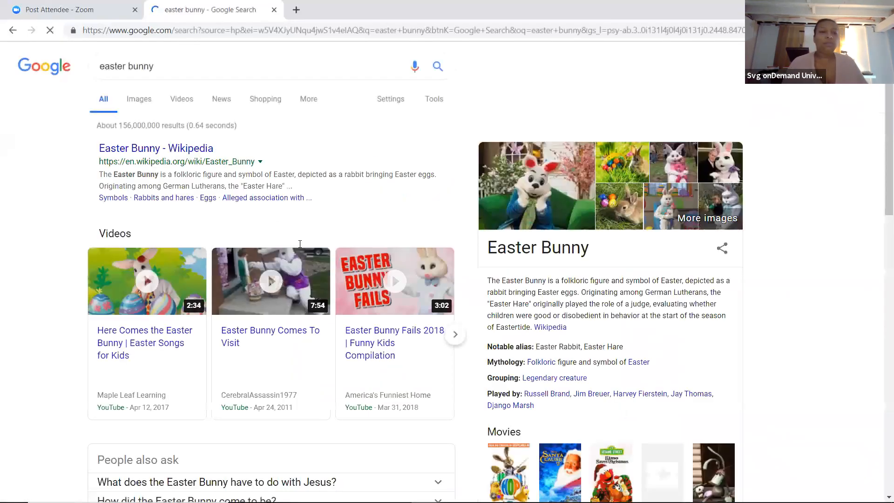
click(139, 99)
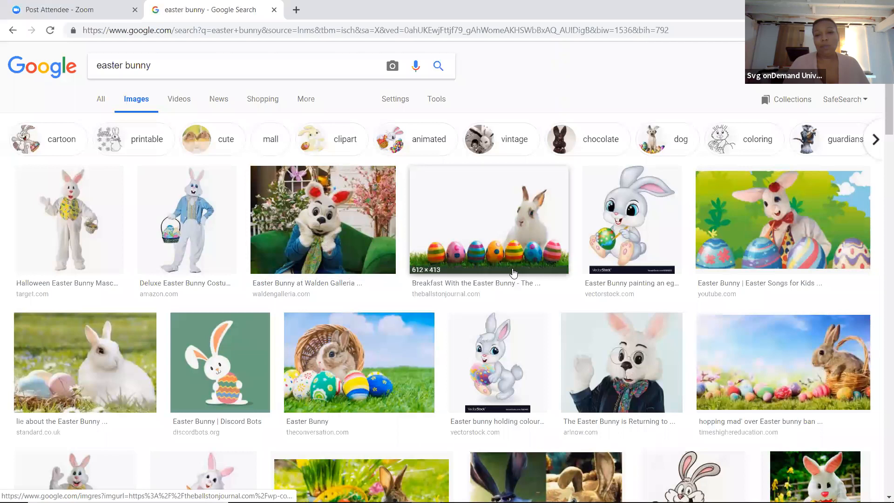
Step: Preview the VectorStock cartoon of the Easter bunny painting an egg
click(636, 238)
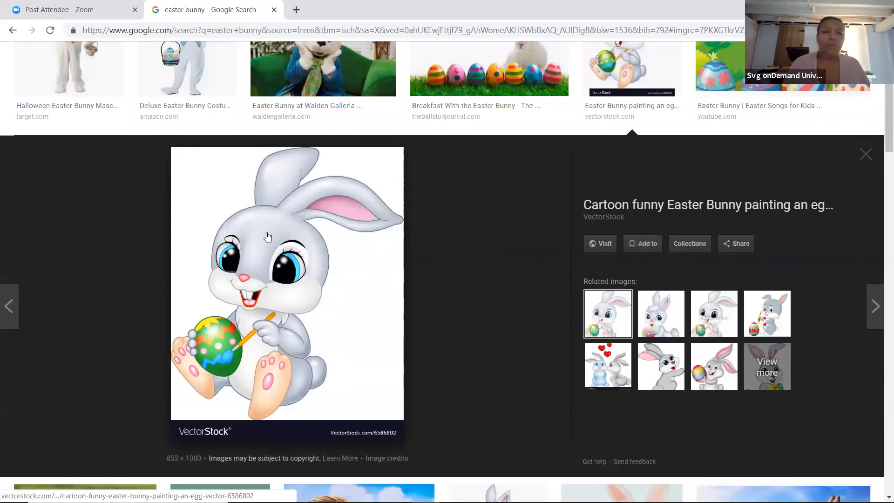
scroll(268, 237, down, 5)
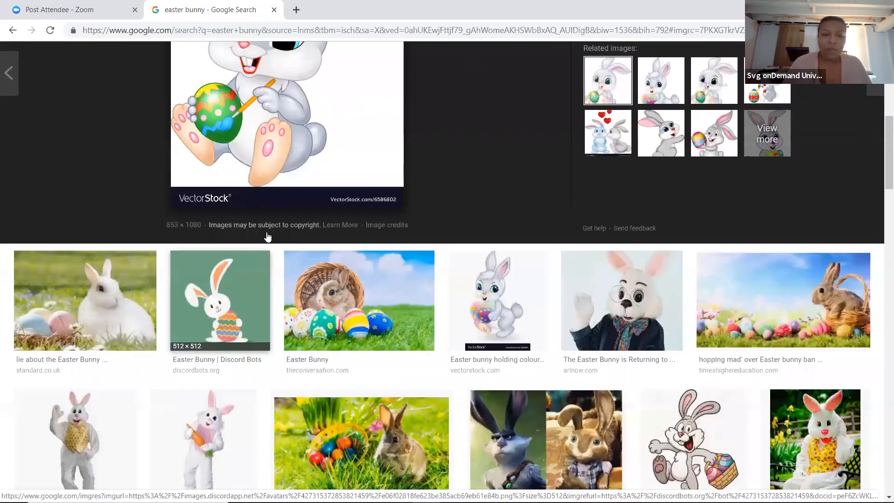
scroll(268, 237, up, 9)
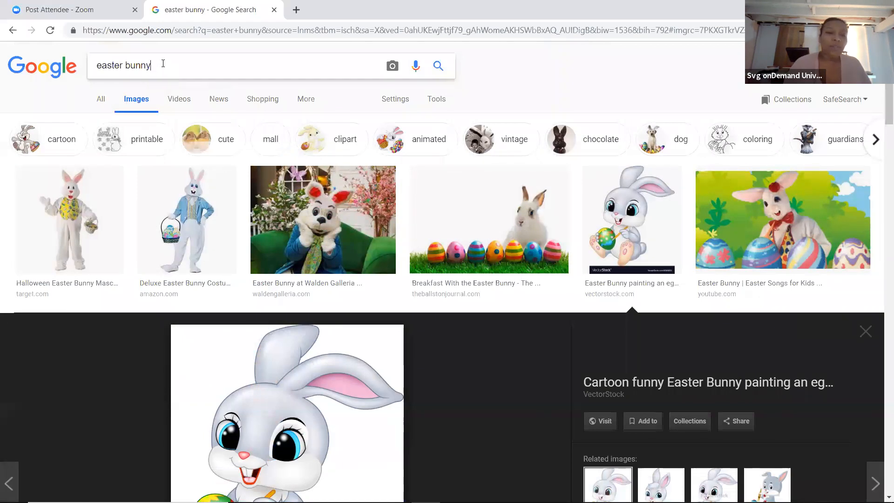
Step: Refine the image search to "easter bunny hd"
click(163, 64)
text(hd)
key(Return)
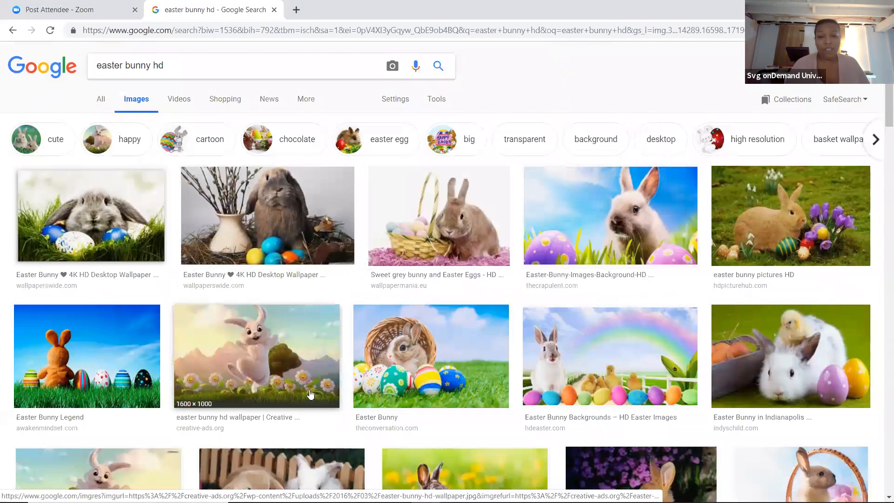
Step: Browse the HD bunny images and preview the wallpaper of the brown rabbit sitting beside a vase
scroll(223, 365, down, 1)
scroll(223, 365, down, 5)
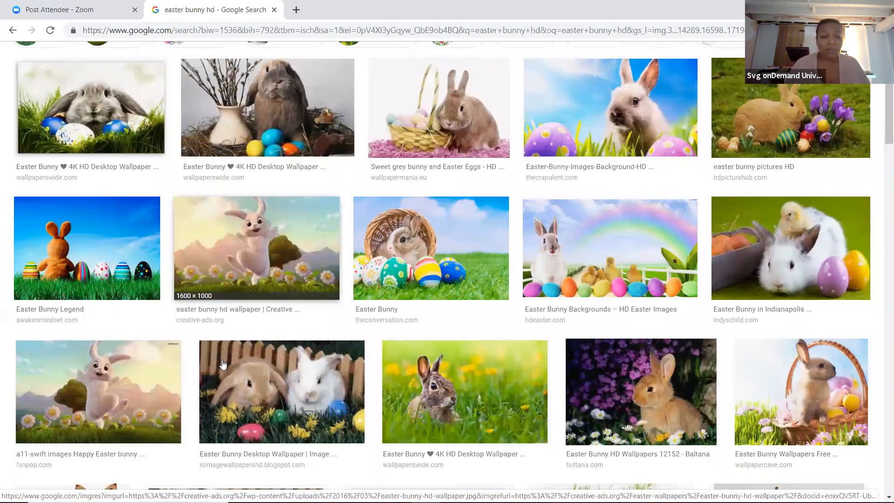
scroll(223, 365, down, 5)
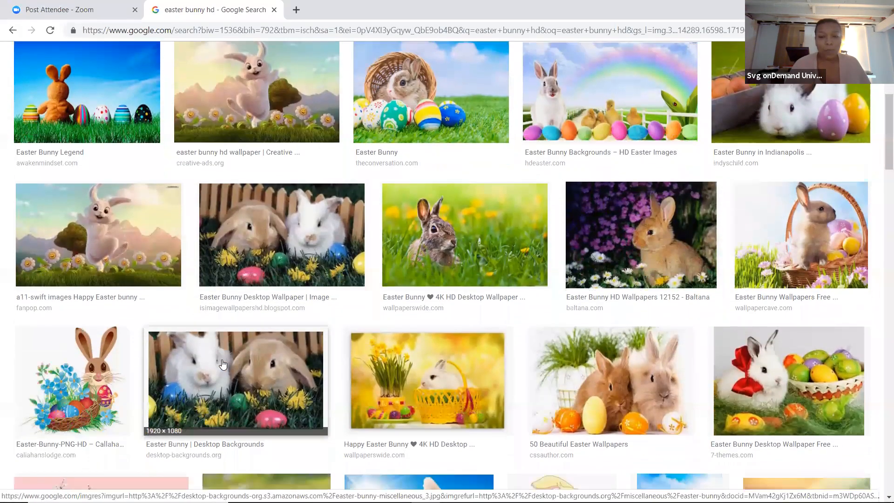
scroll(223, 365, down, 2)
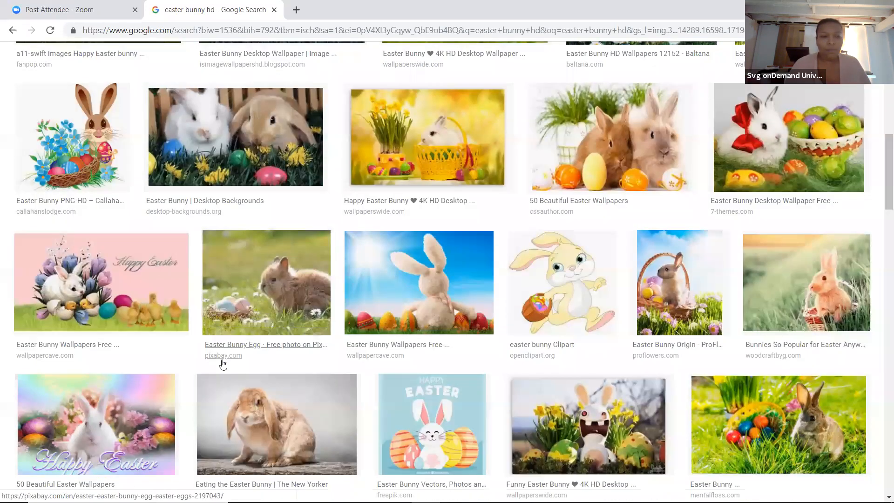
scroll(223, 364, up, 4)
scroll(223, 365, up, 8)
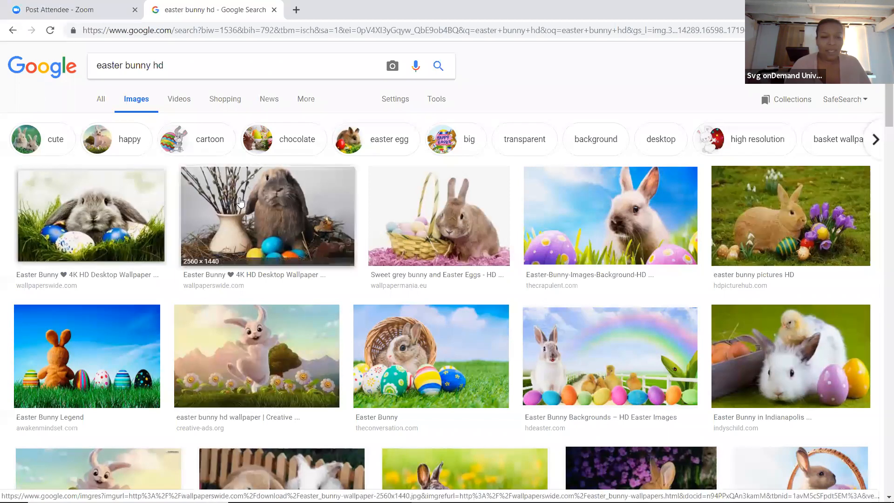
click(257, 207)
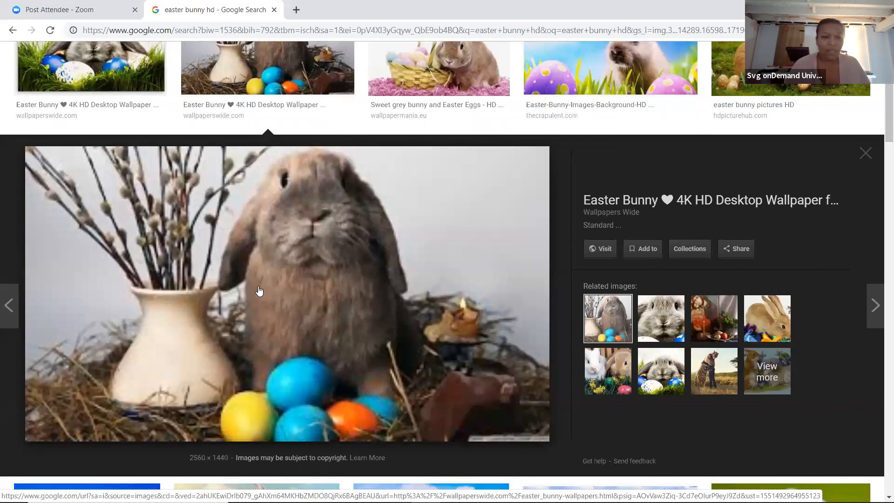
scroll(260, 291, up, 3)
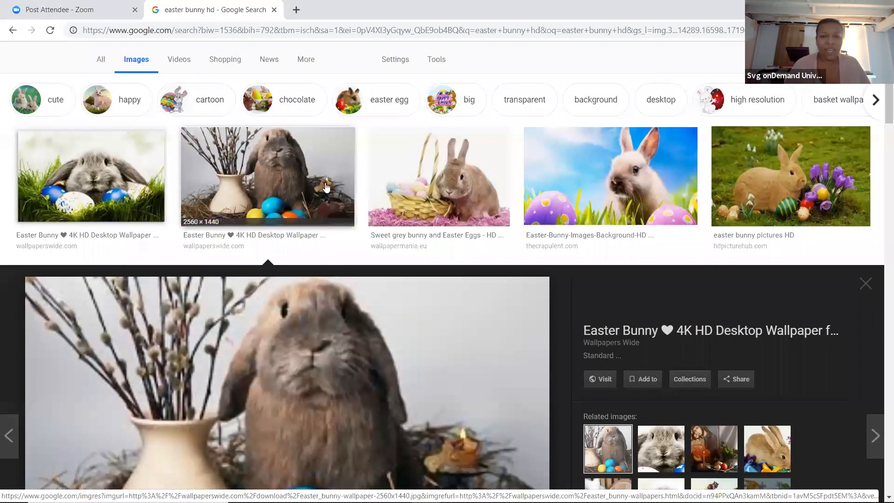
Step: Preview the "Sweet grey bunny and Easter Eggs" wallpaper and look further through the results for clip-art bunnies
click(481, 186)
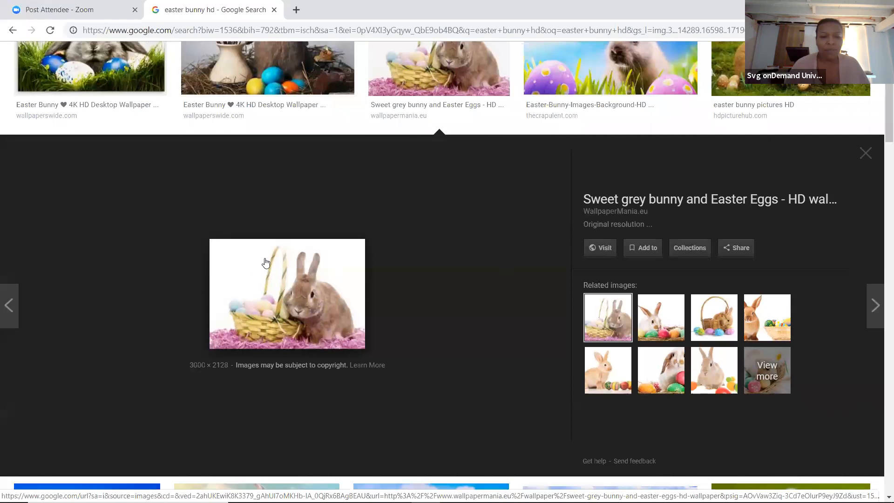
scroll(361, 320, down, 6)
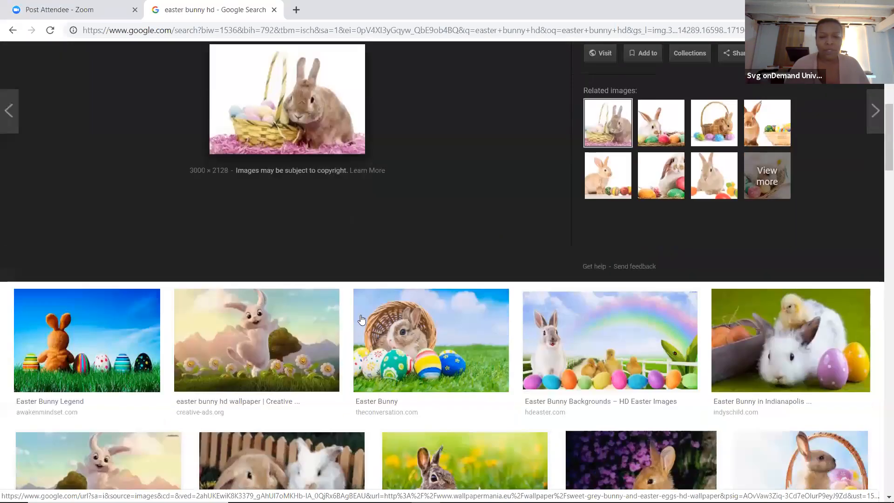
scroll(362, 320, down, 3)
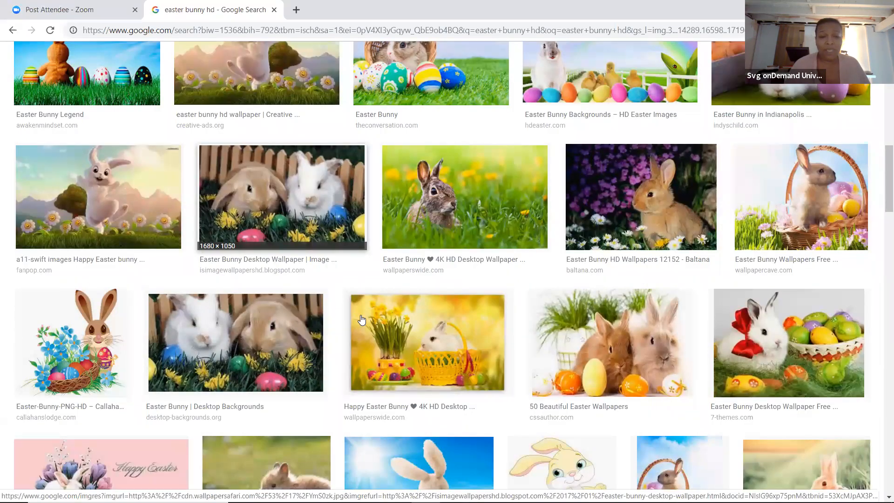
scroll(361, 320, down, 8)
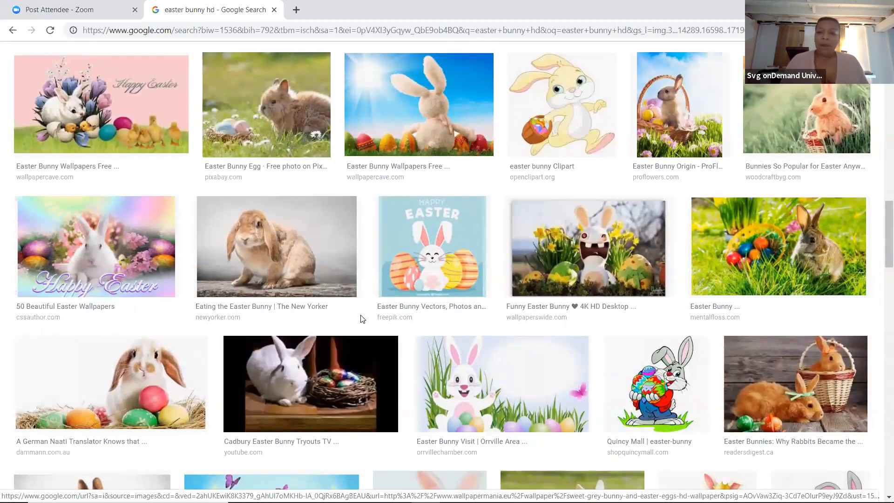
scroll(404, 252, down, 1)
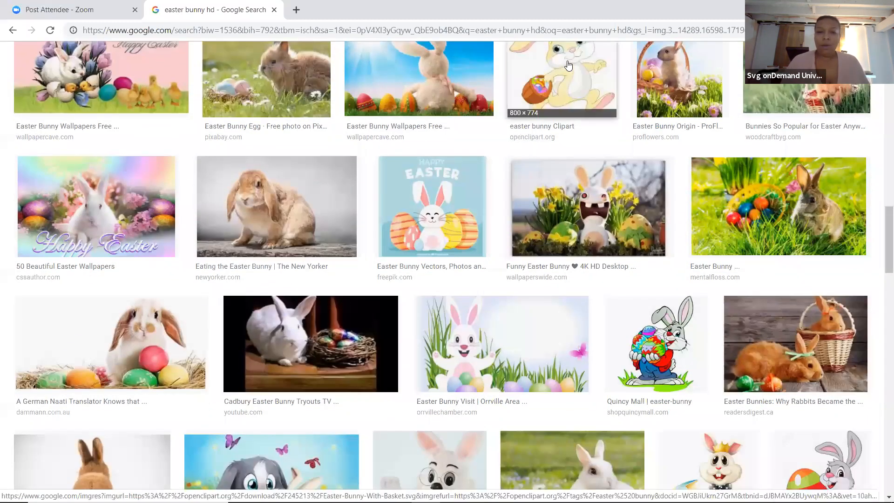
Step: Preview the Openclipart yellow bunny carrying a basket, open its full set of related images and browse them
click(564, 63)
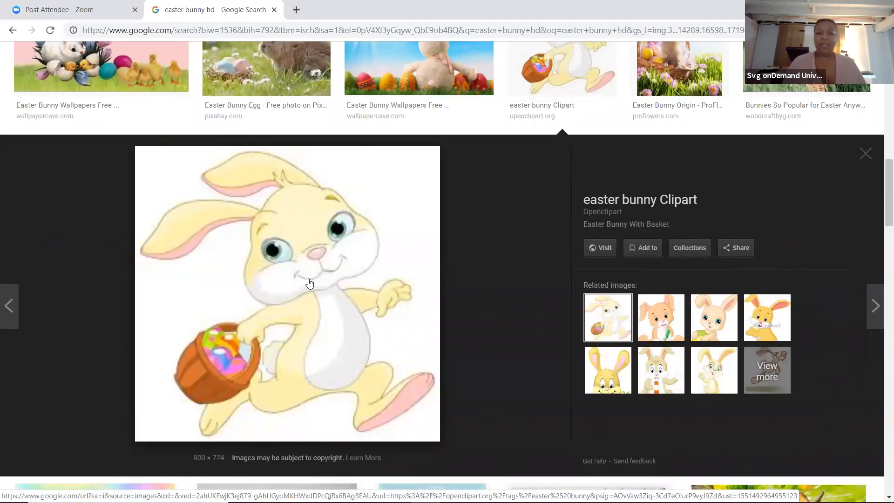
click(773, 373)
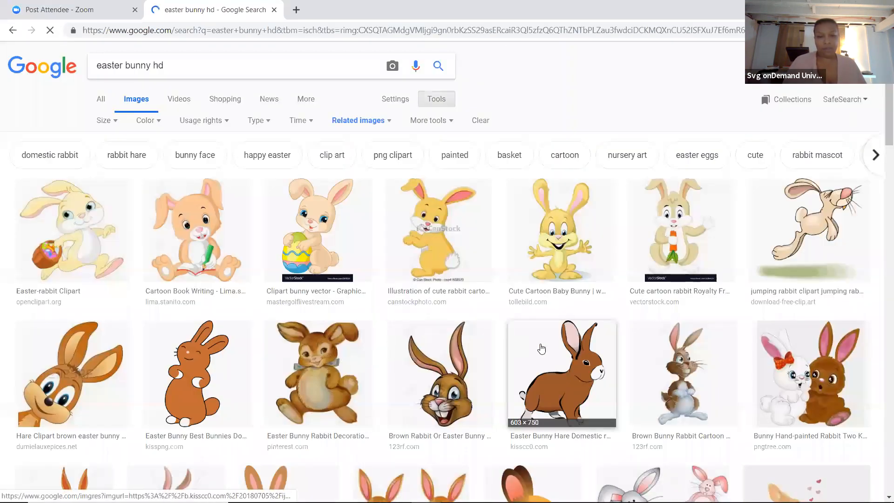
scroll(541, 350, down, 1)
scroll(541, 349, down, 4)
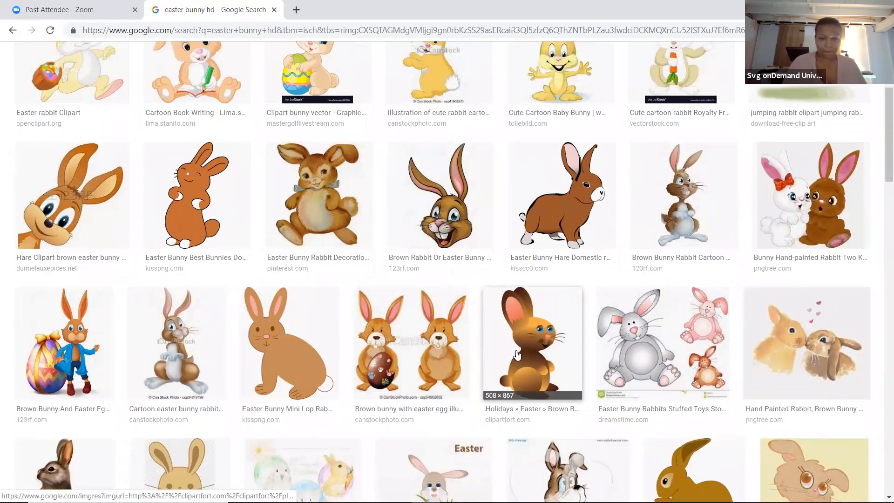
scroll(517, 354, down, 5)
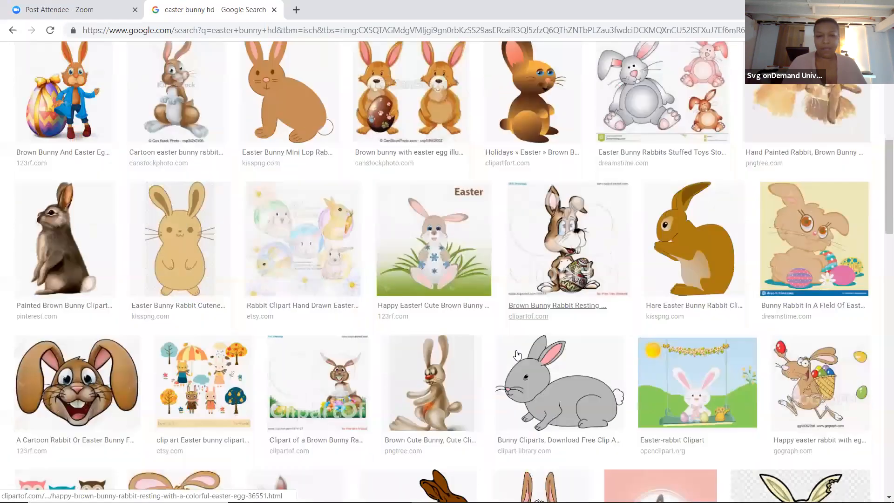
scroll(517, 353, down, 2)
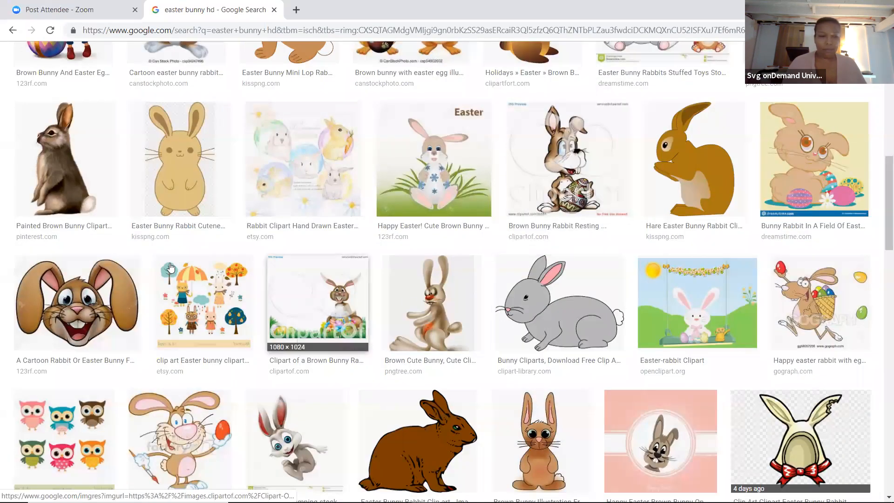
Step: Look through the related brown bunny clip-art images for a suitable Easter bunny
scroll(169, 267, down, 4)
scroll(163, 266, down, 5)
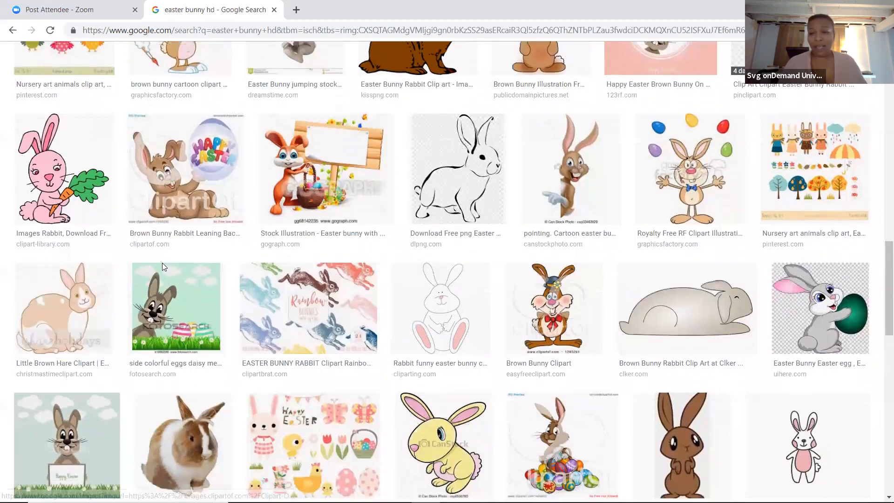
scroll(162, 267, down, 4)
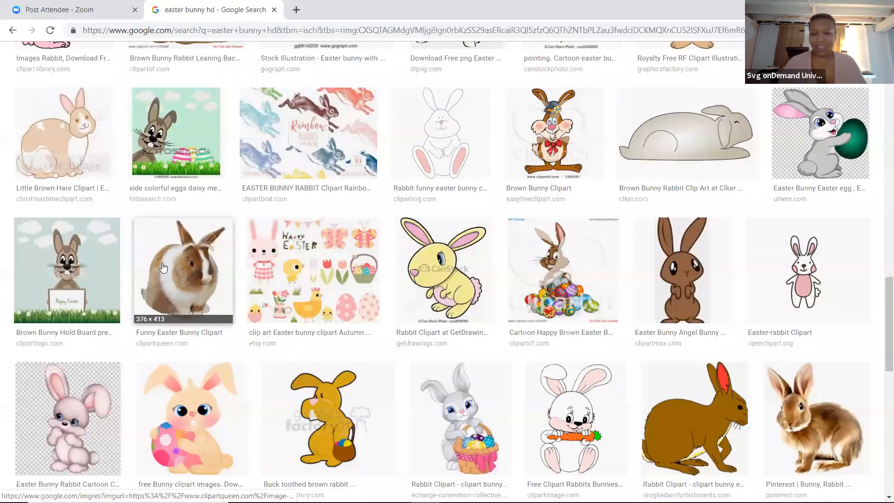
scroll(163, 266, down, 3)
scroll(163, 267, down, 2)
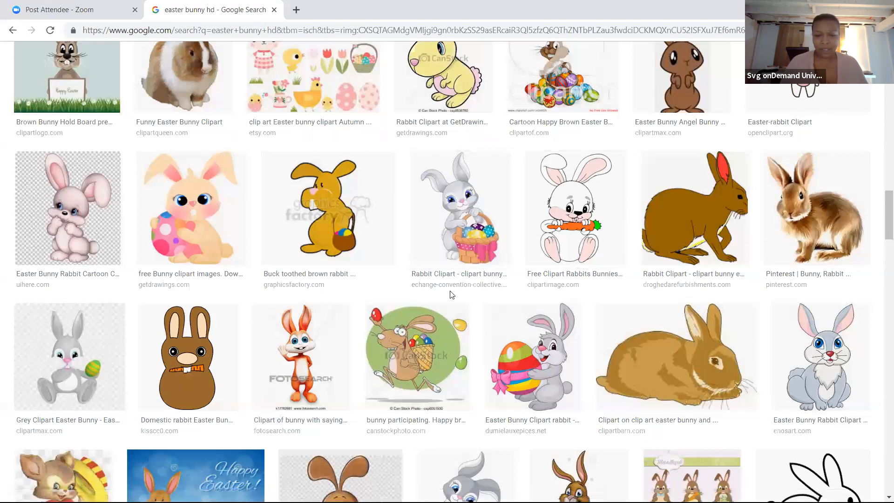
scroll(512, 322, down, 1)
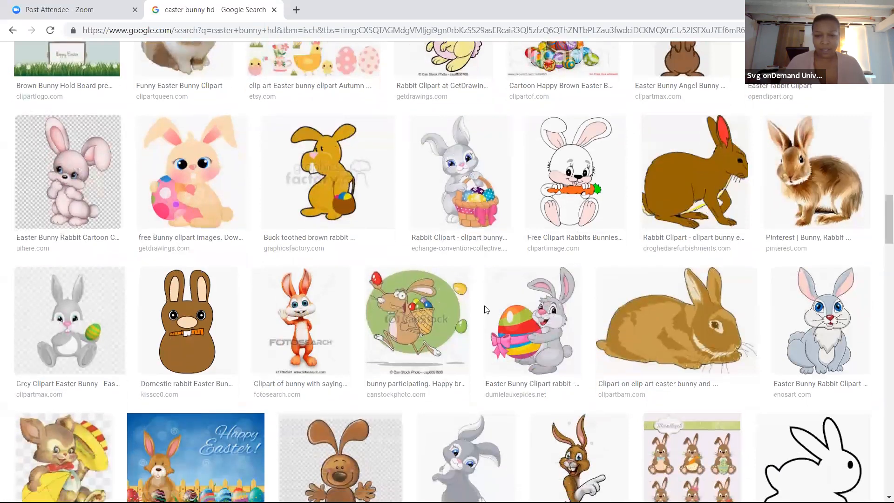
Step: Preview the grey bunny hugging a striped egg and other related images of bunnies with large Easter eggs
click(515, 324)
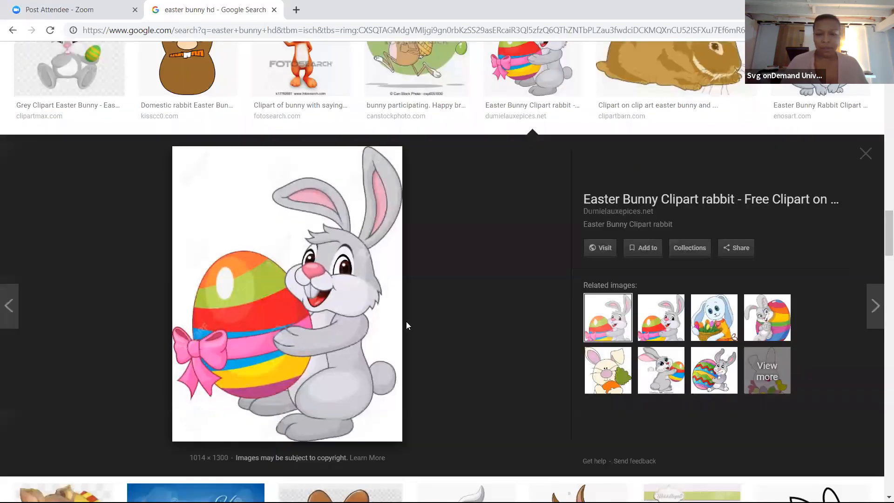
click(776, 327)
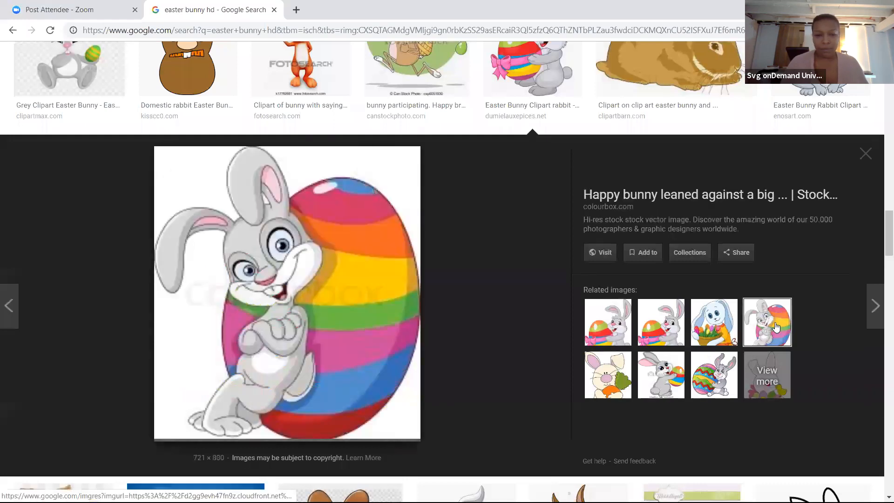
scroll(721, 321, down, 1)
click(721, 320)
Step: Browse the remaining related bunny images and return to the start of the results
scroll(721, 322, down, 10)
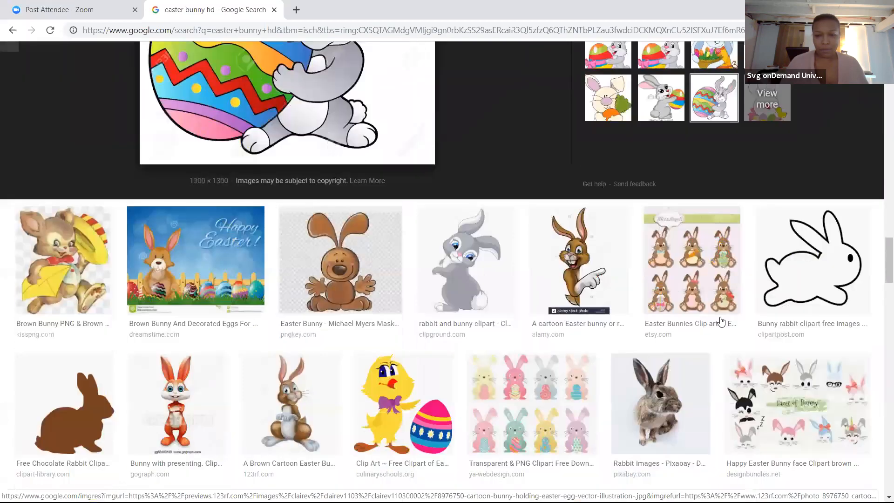
scroll(449, 238, down, 1)
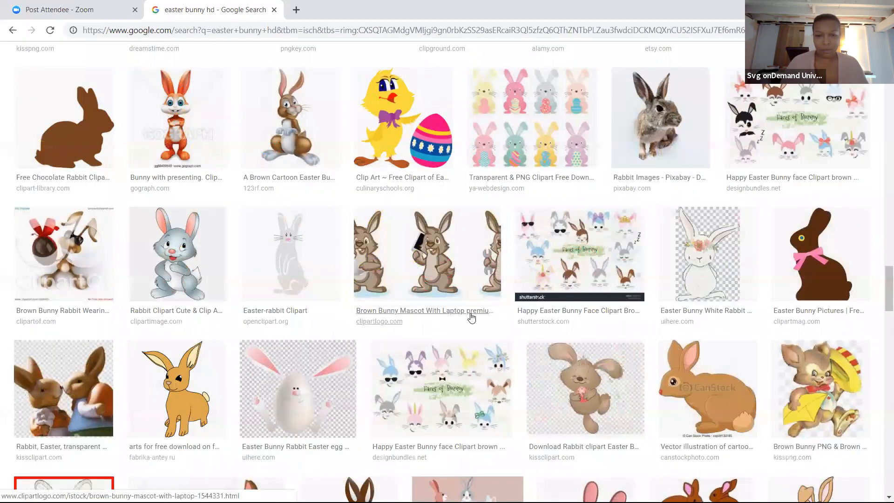
scroll(484, 317, down, 9)
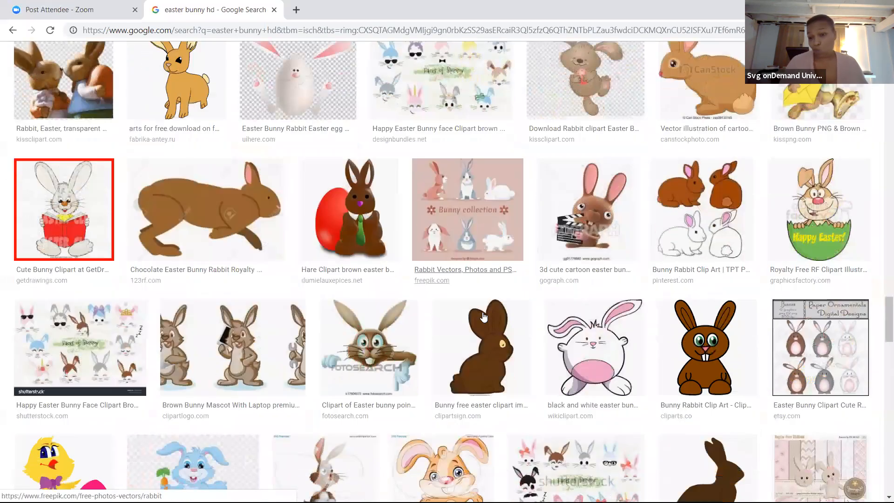
scroll(485, 316, down, 3)
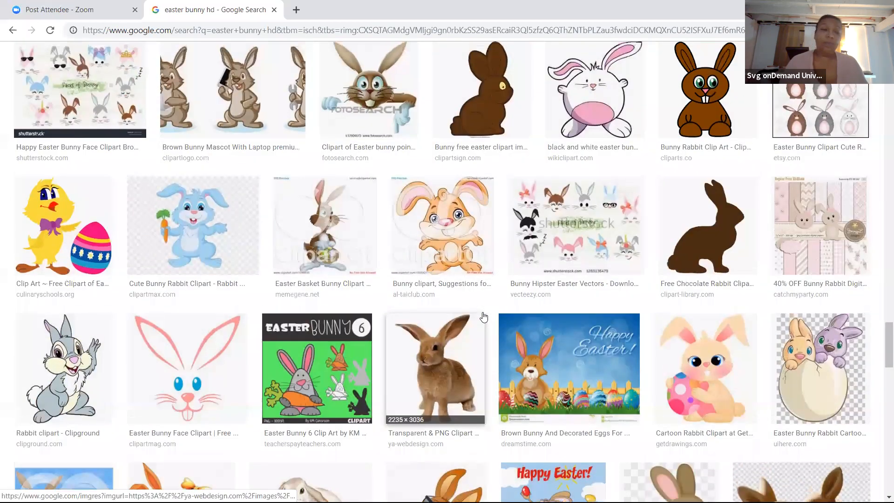
scroll(484, 317, up, 9)
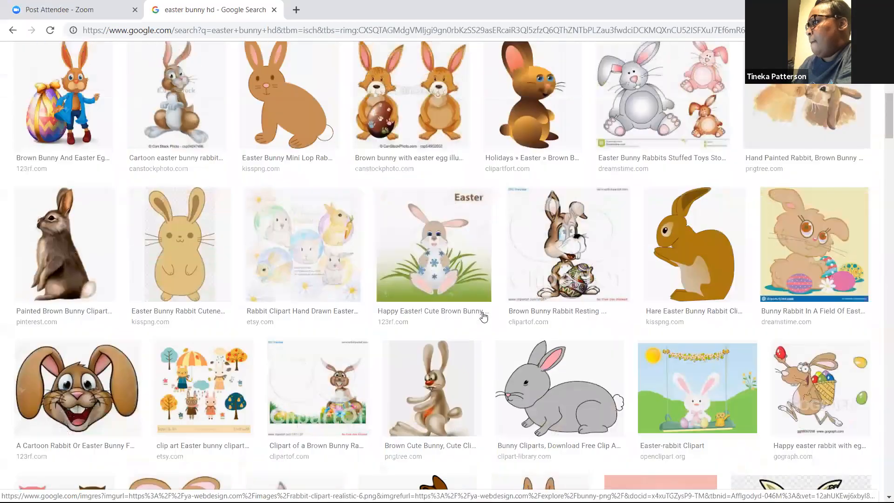
scroll(196, 226, up, 5)
scroll(196, 226, up, 5)
Step: Replace the bunny query with an image search for "lol surprice svg"
drag(172, 66, 92, 75)
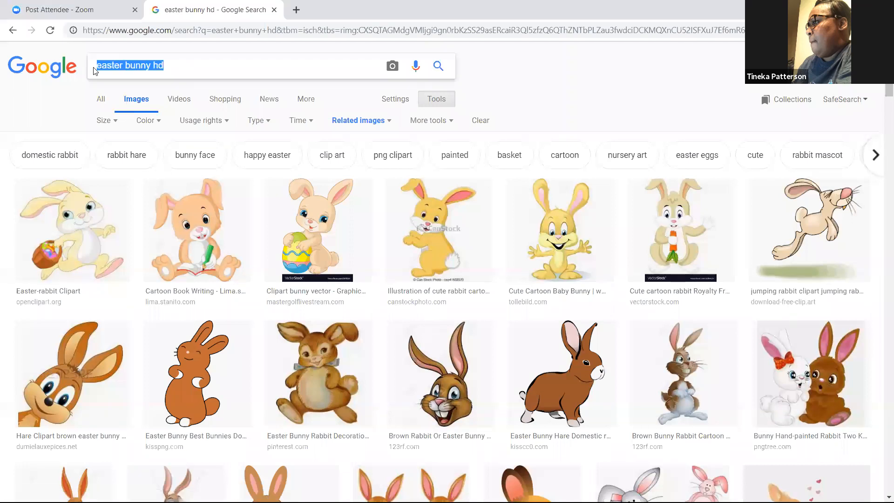
text(lol )
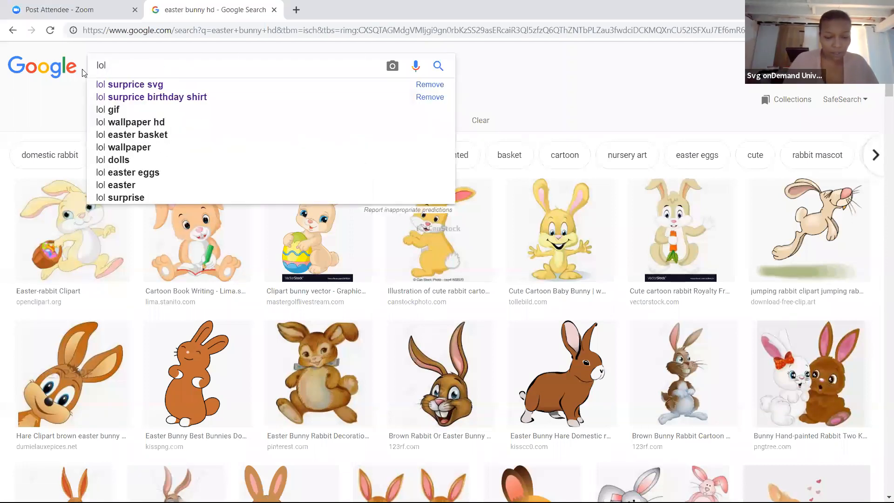
text(sur)
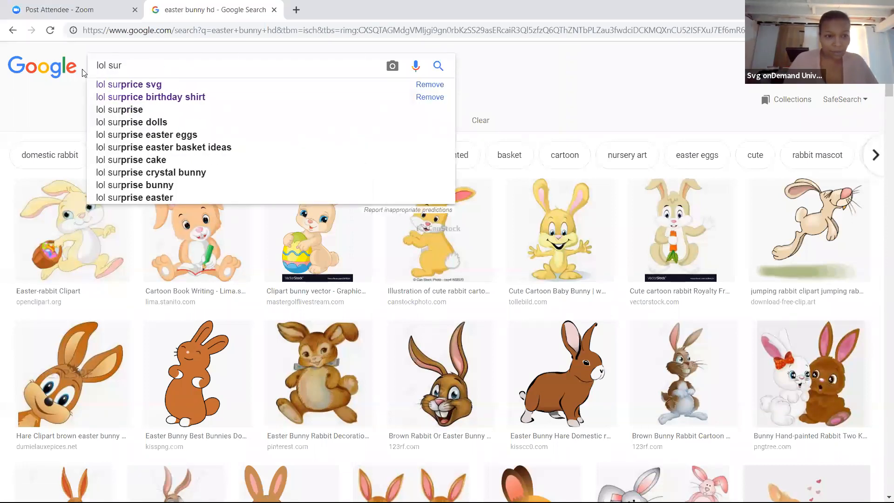
click(129, 85)
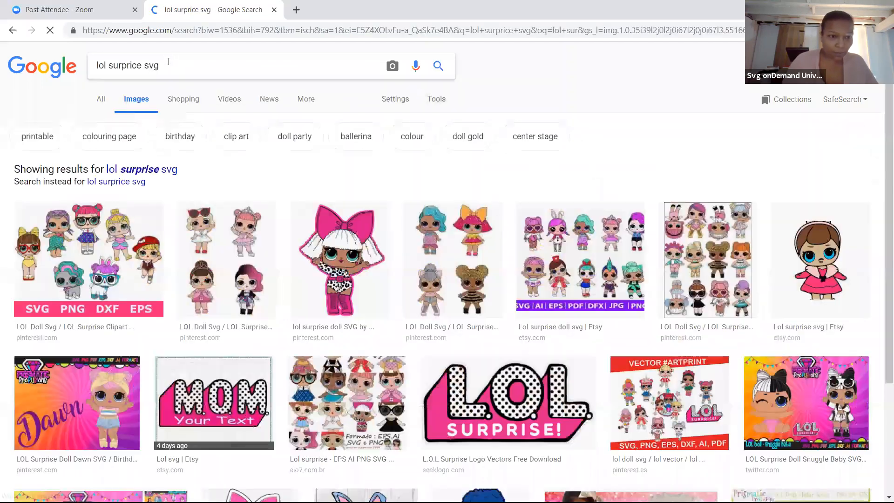
Step: Change the image search to "lol surprice clipart"
double_click(147, 65)
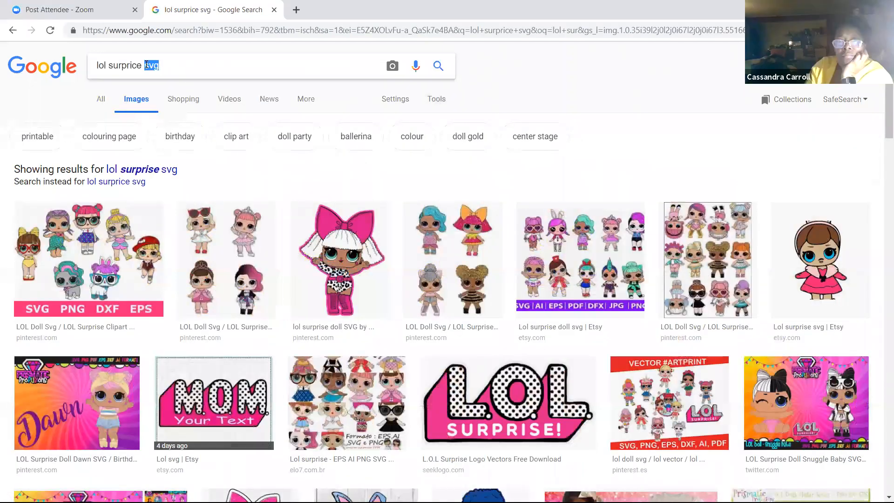
text(clia)
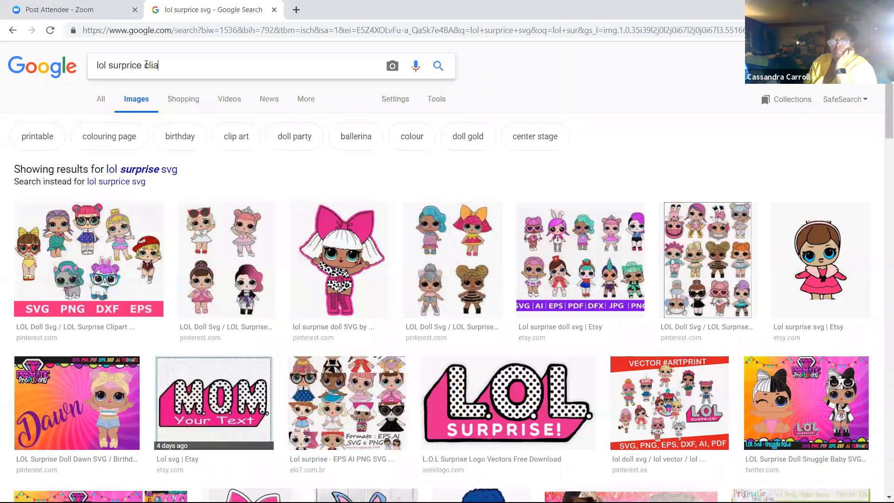
key(BackSpace)
key(BackSpace)
key(BackSpace)
key(BackSpace)
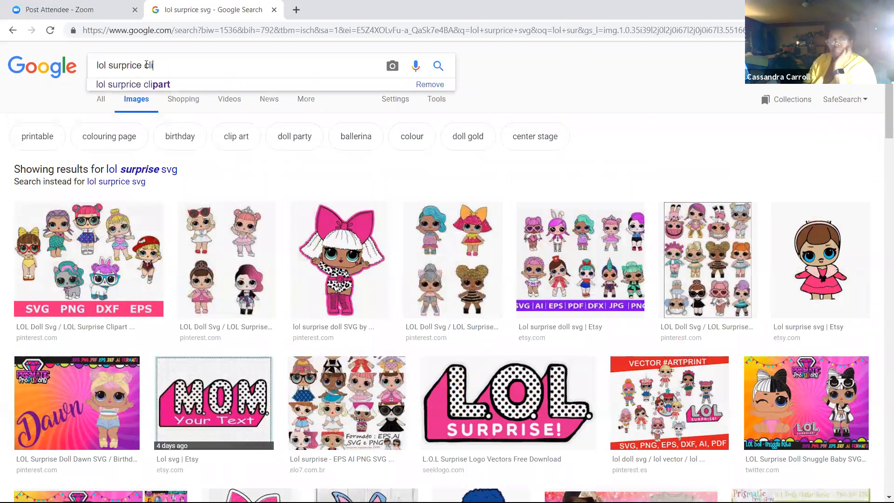
click(166, 87)
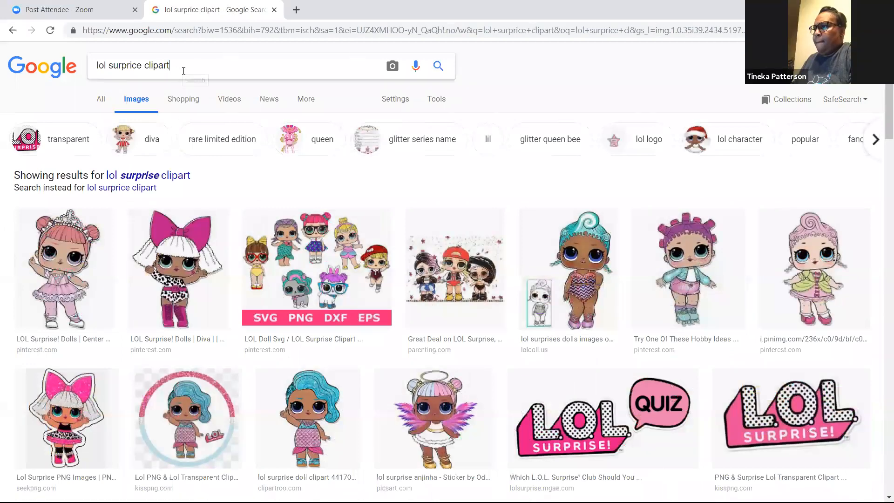
Step: Refine the search to "lol surprice clipart hd" and preview the Diva doll with the large magenta bow
key(Return)
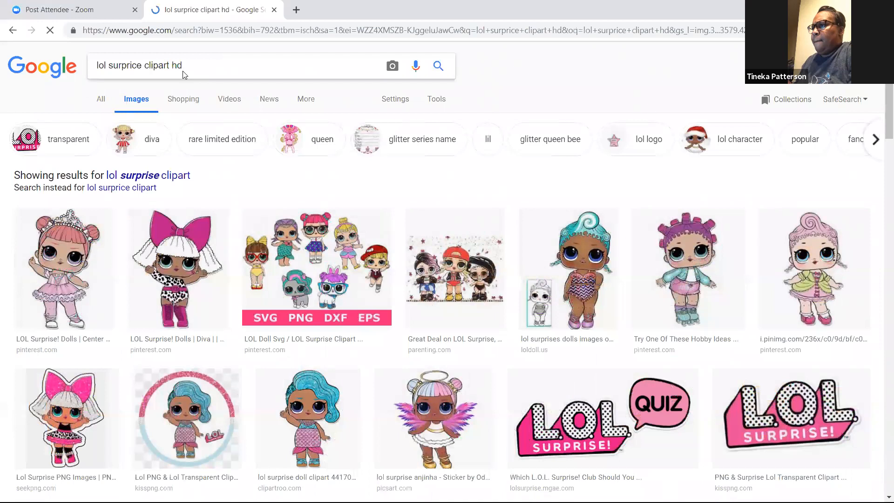
scroll(312, 203, down, 1)
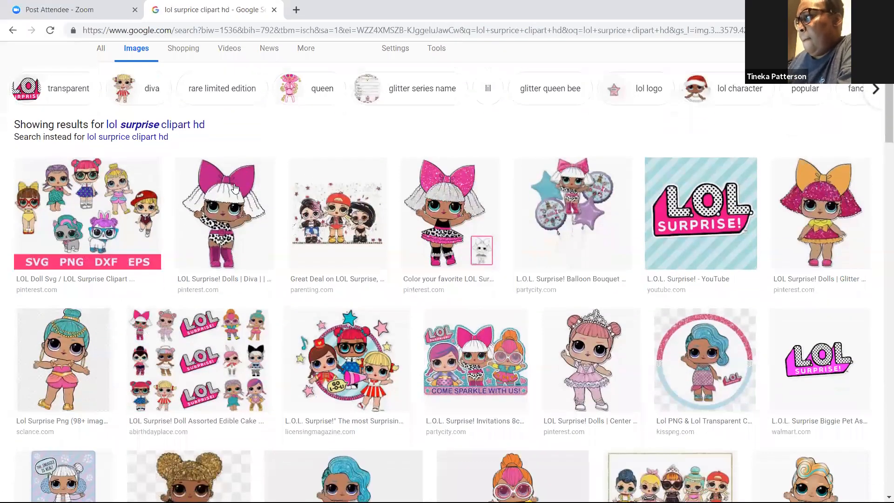
click(215, 252)
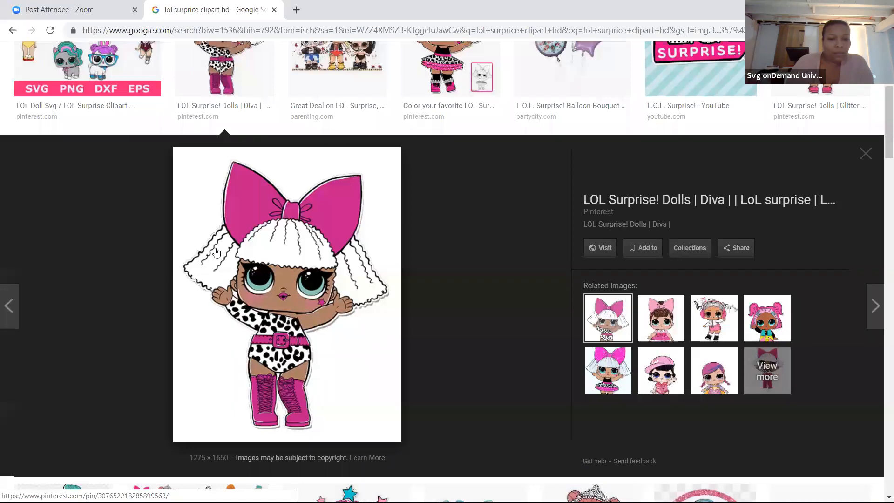
Step: Preview the related G-003-fancy-glitter doll and check its available image actions without choosing one
click(662, 321)
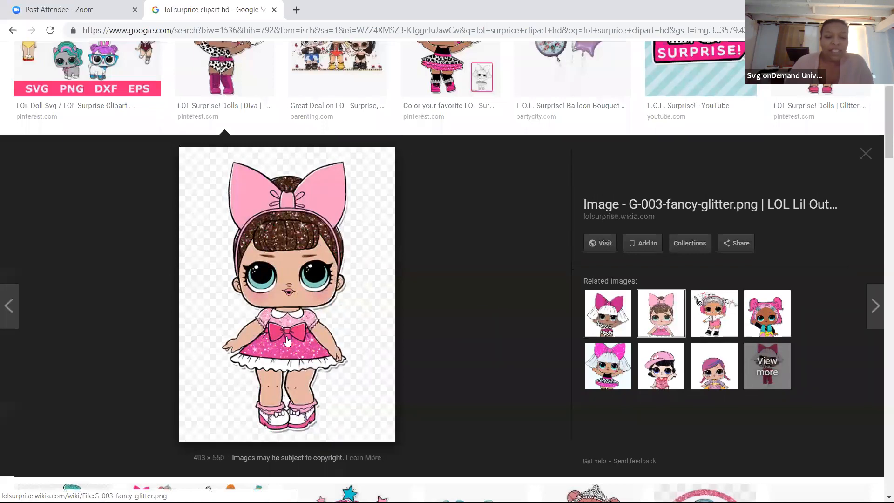
right_click(294, 263)
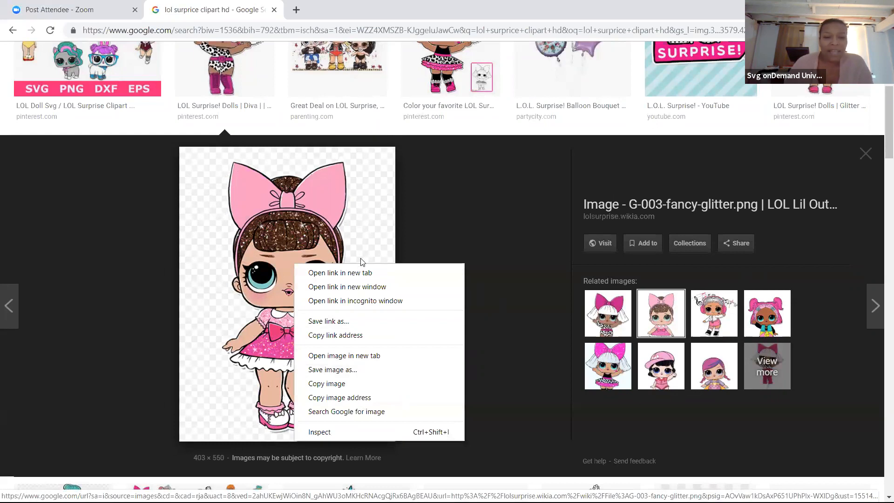
click(477, 237)
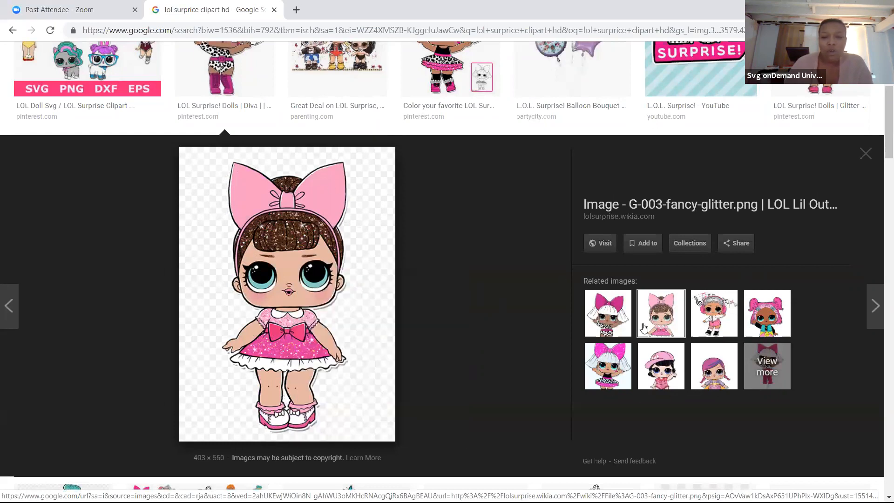
Step: Preview more related dolls, including the one with headphones, Short Stop in the pink cap and the pink-haired V.R.Q.T
click(704, 375)
click(715, 322)
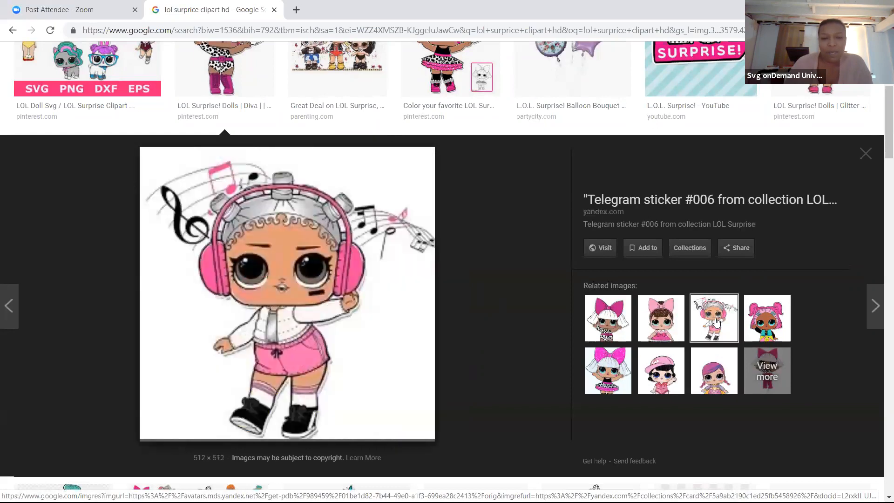
click(659, 370)
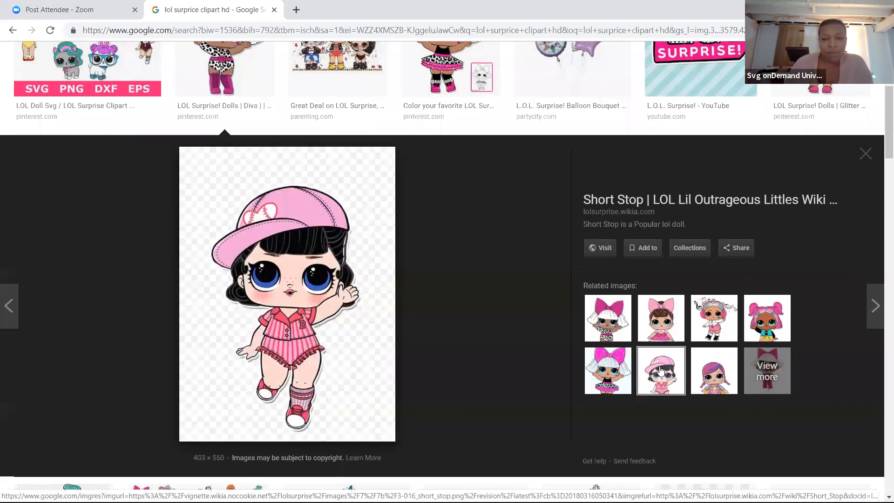
click(779, 319)
Step: Find and preview the Licensing Magazine image of three dolls with the "GO L-O-L!" speech bubble
scroll(779, 318, down, 5)
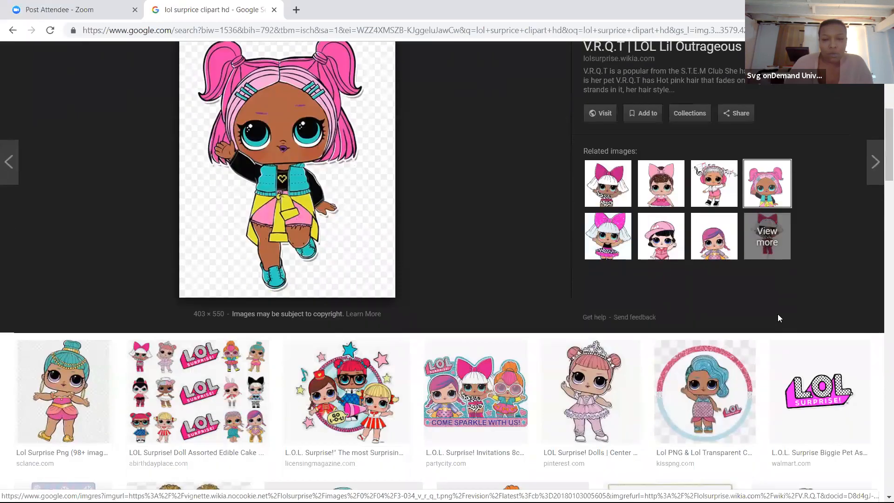
scroll(352, 217, down, 1)
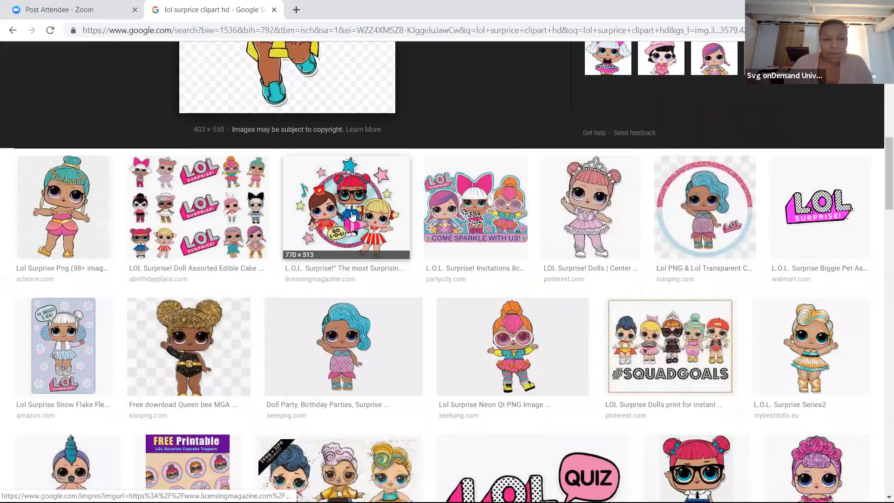
click(353, 216)
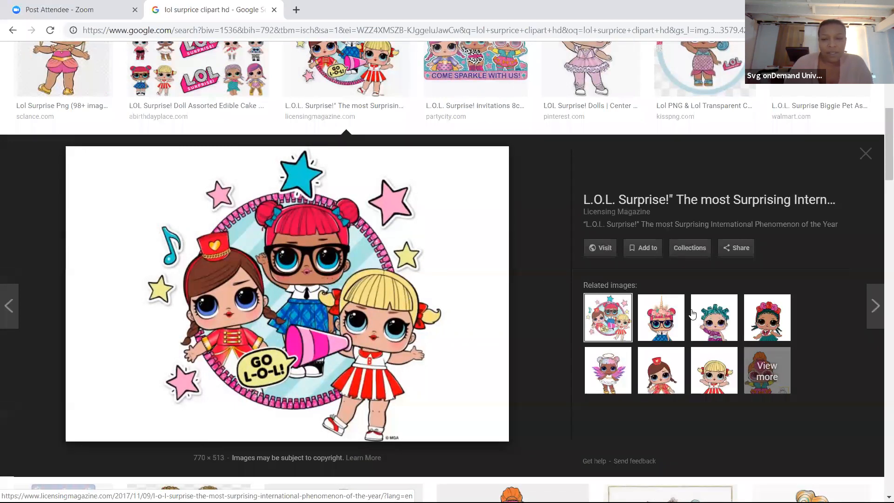
Step: Open the related image of the blonde cheerleader doll in the red and white dress and copy it
click(721, 322)
click(717, 372)
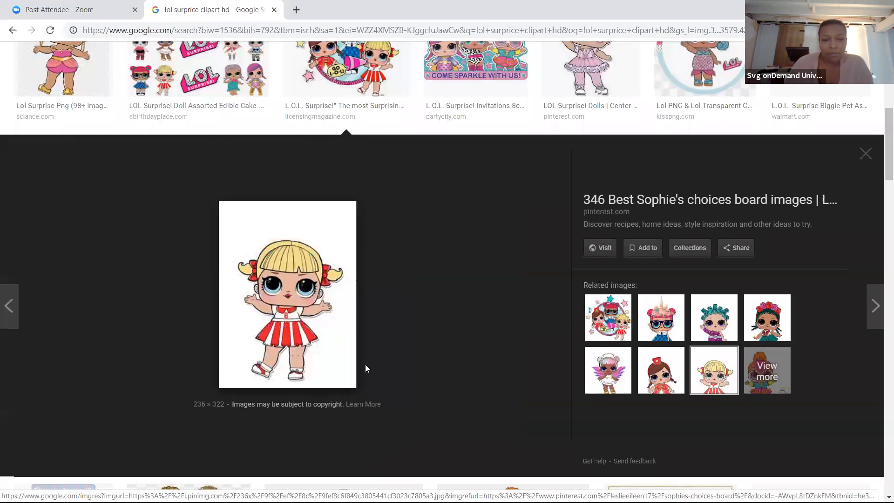
right_click(290, 288)
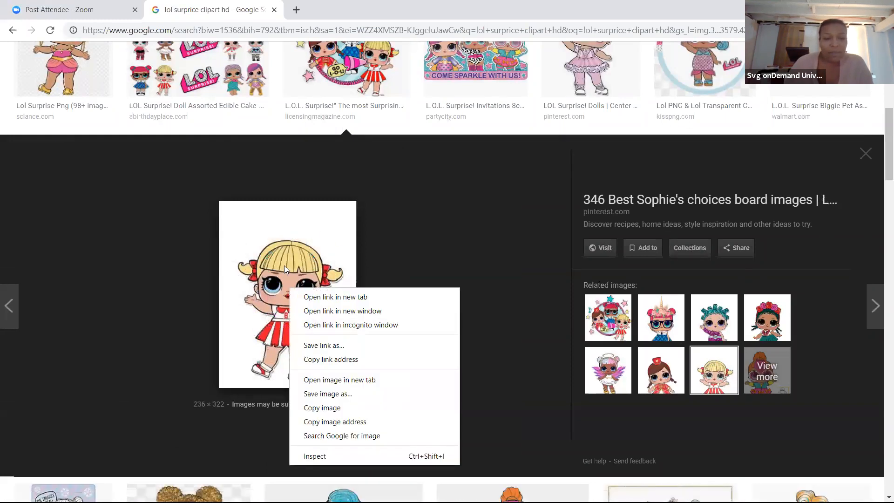
click(327, 409)
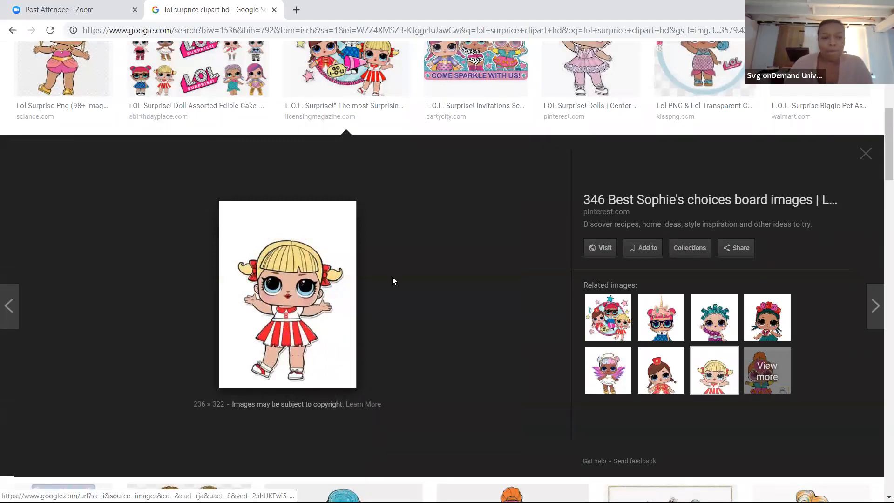
Step: Look further through the HD clip-art results for other LOL Surprise doll images
scroll(392, 277, down, 4)
scroll(511, 429, down, 2)
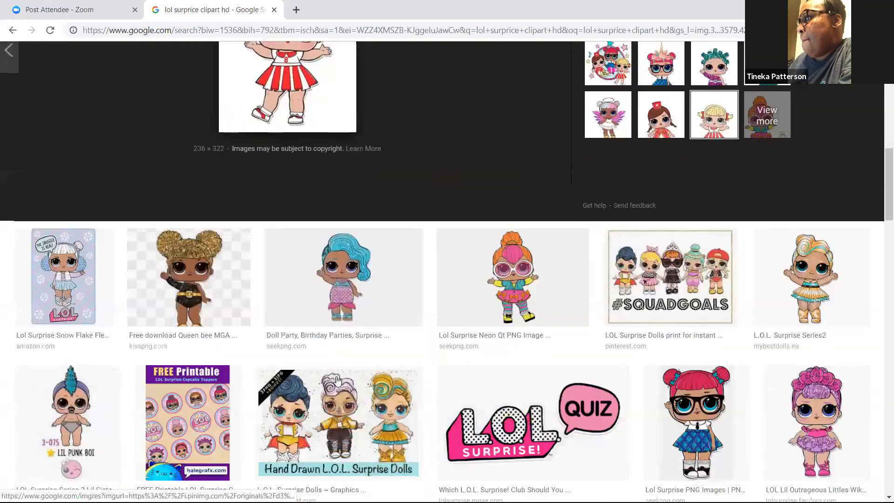
scroll(385, 403, down, 2)
scroll(384, 403, down, 1)
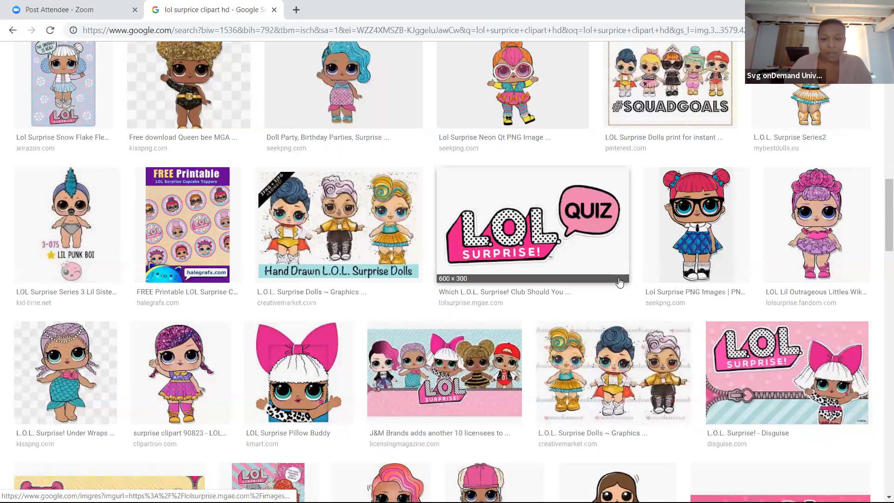
Step: Switch from the image results to Silhouette Studio and delete the "TOO CUTE FOR CARROTS" bunny design beside the page
scroll(619, 282, down, 3)
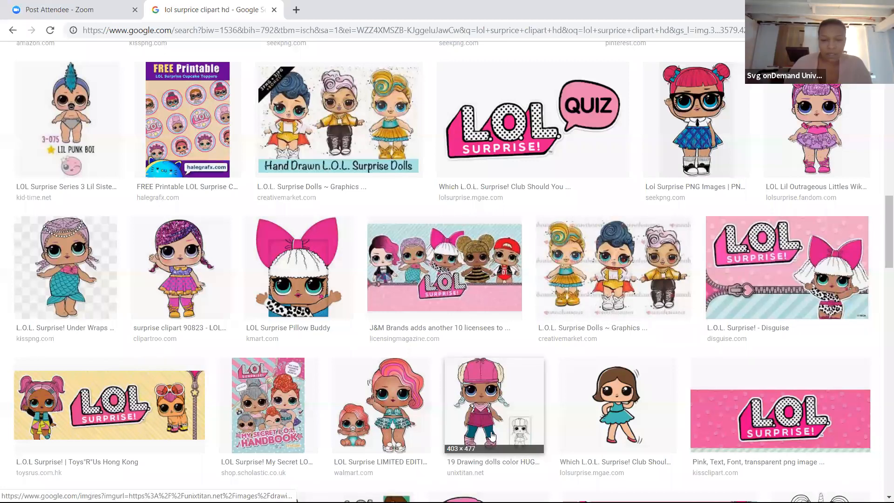
scroll(491, 436, down, 3)
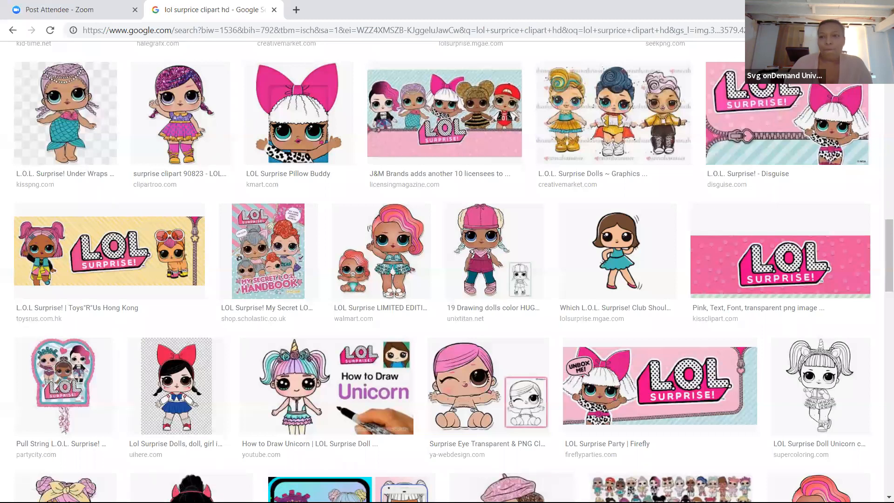
key(super+d)
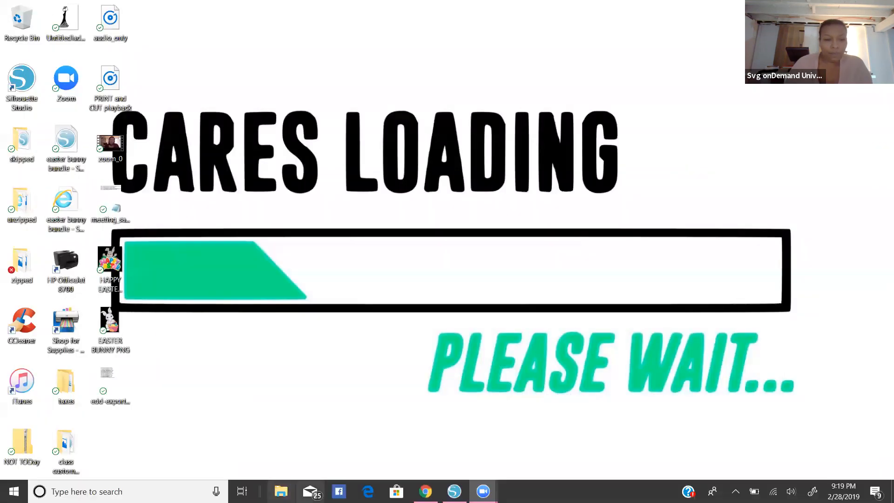
click(454, 491)
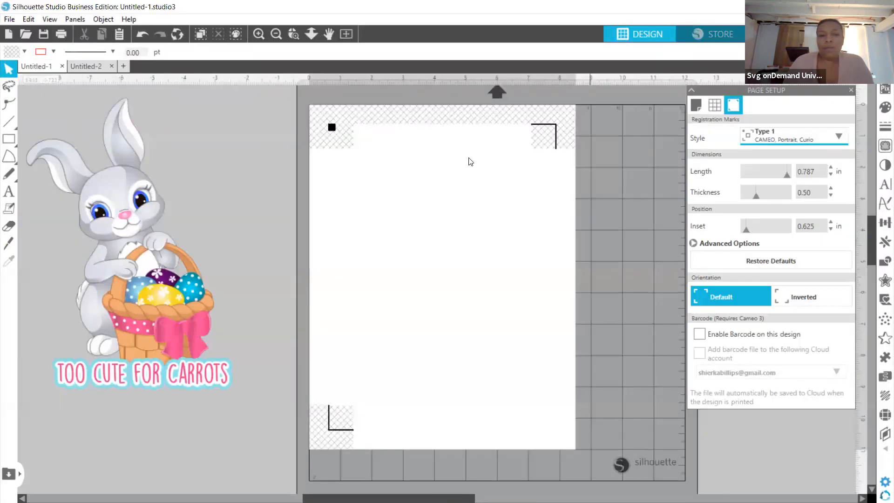
drag(136, 240, 111, 241)
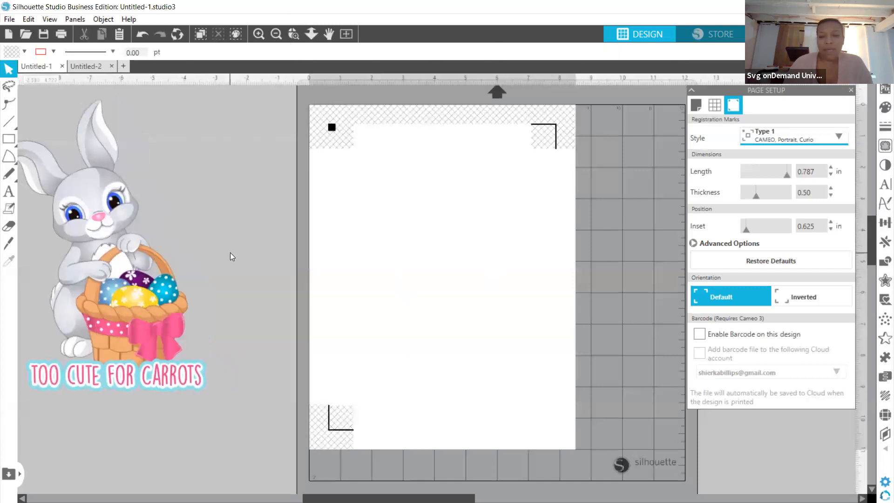
drag(93, 279, 153, 282)
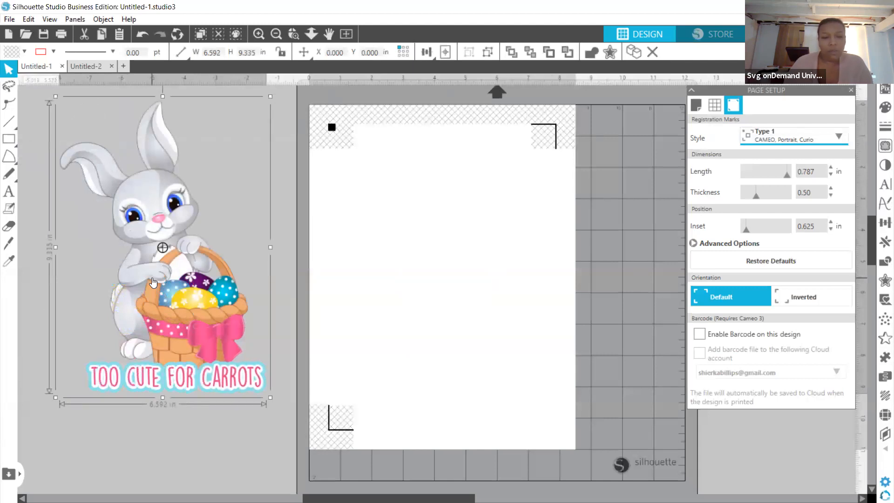
key(Delete)
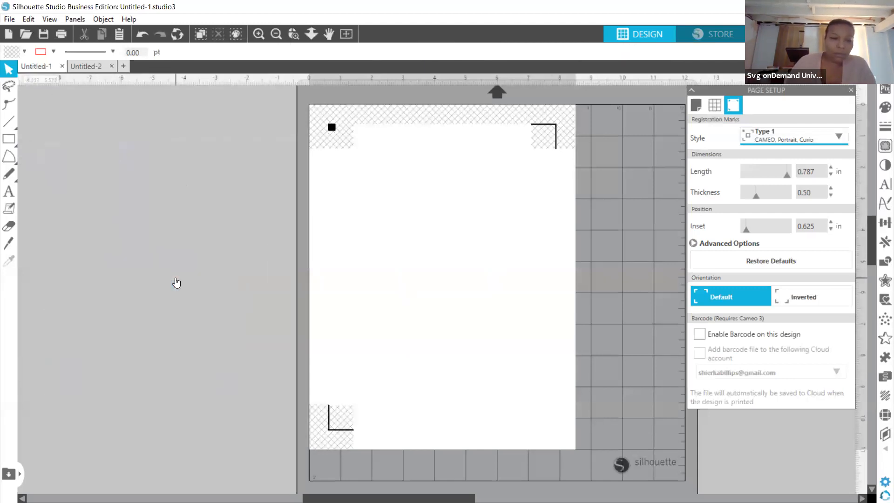
Step: Paste the copied cheerleader doll image and place it on the grey area beside the page
right_click(168, 169)
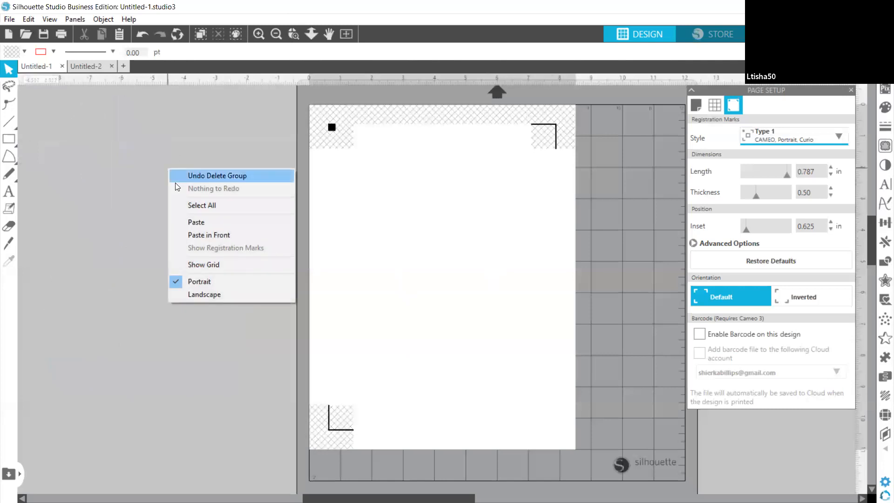
click(199, 222)
drag(417, 319, 41, 438)
mouse_move(185, 283)
mouse_down()
mouse_move(217, 317)
mouse_move(211, 293)
mouse_move(197, 293)
mouse_move(268, 370)
mouse_move(264, 313)
mouse_move(194, 276)
mouse_up()
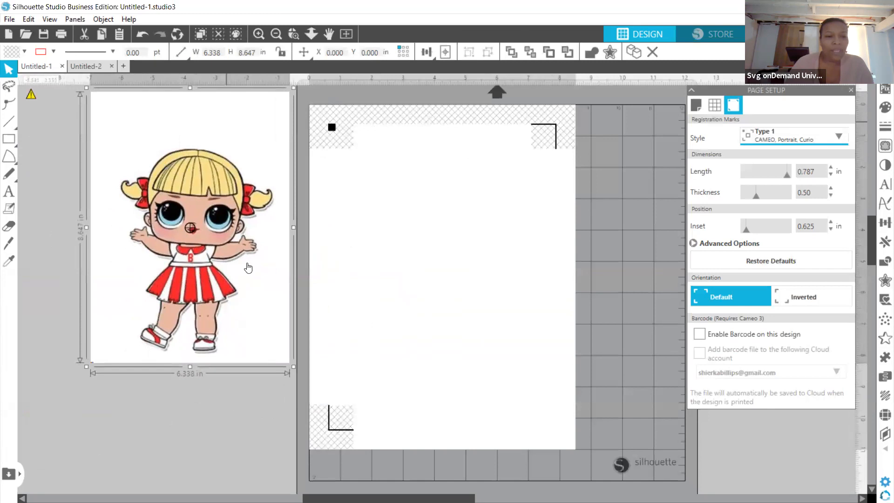
drag(248, 267, 252, 263)
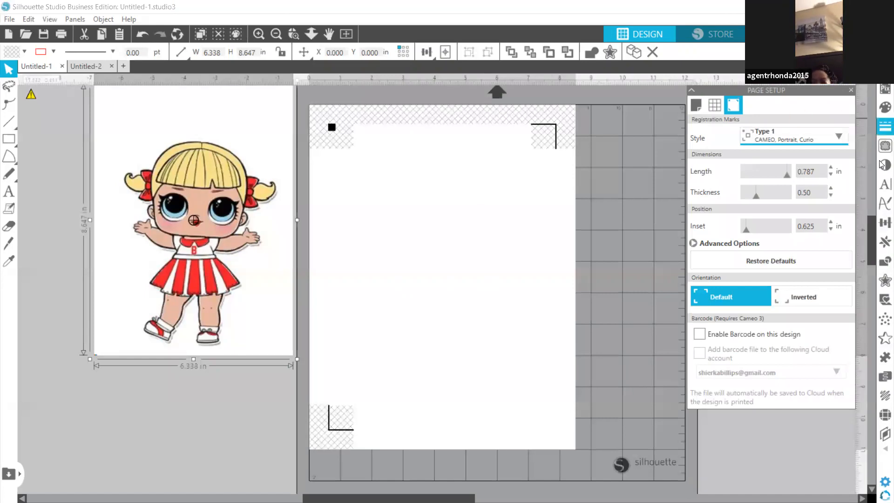
Step: Select the doll as the trace area, set the threshold to 94% and trace its outer edge
click(885, 146)
click(730, 136)
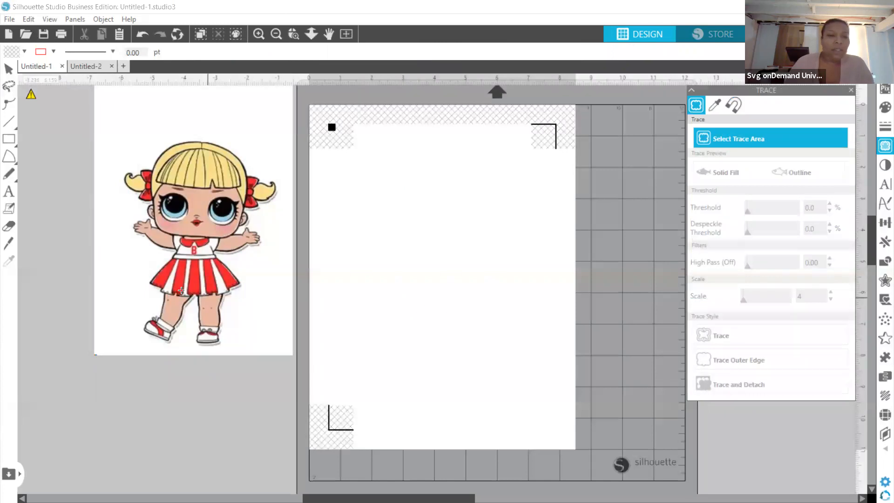
mouse_move(103, 97)
mouse_down()
mouse_move(252, 370)
mouse_move(295, 371)
mouse_move(290, 357)
mouse_up()
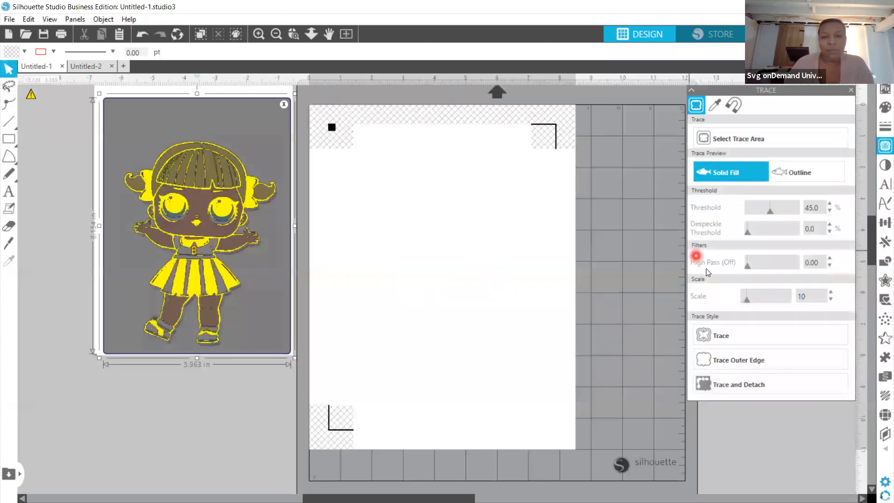
drag(771, 210, 795, 214)
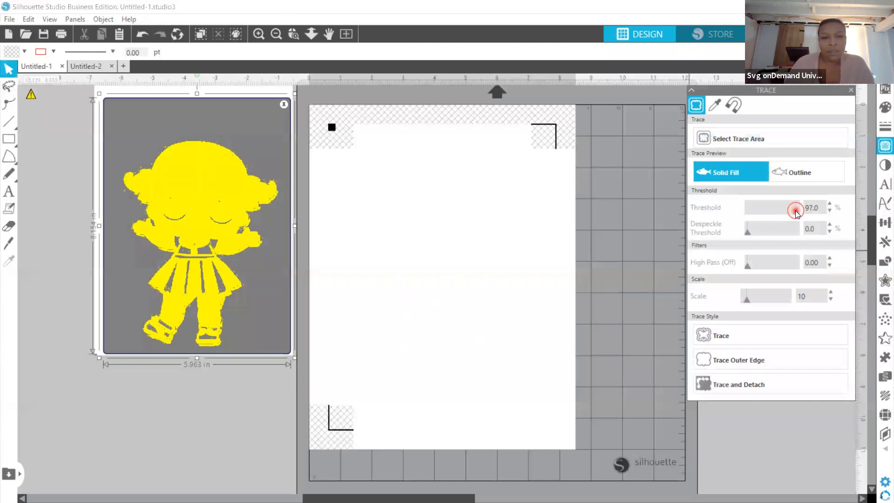
drag(795, 210, 796, 211)
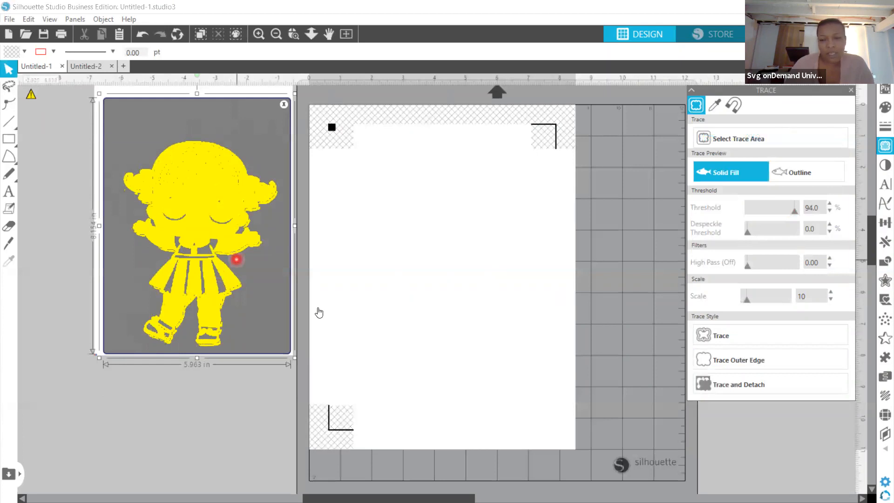
click(755, 361)
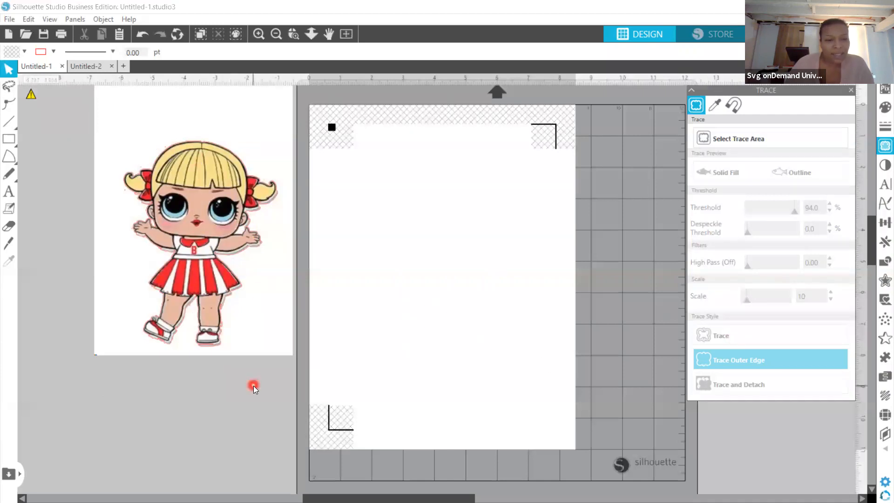
Step: Move the doll image off its traced outline to inspect the trace, and undo the move
drag(243, 324, 16, 383)
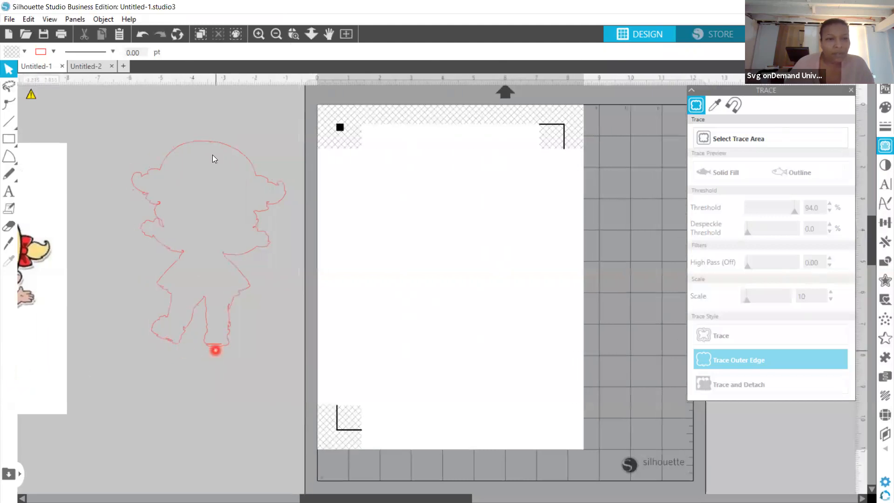
click(143, 35)
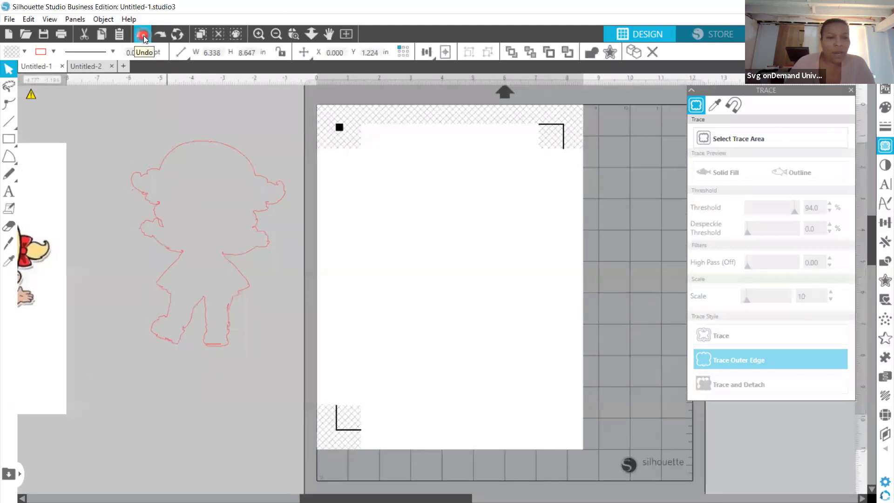
click(143, 35)
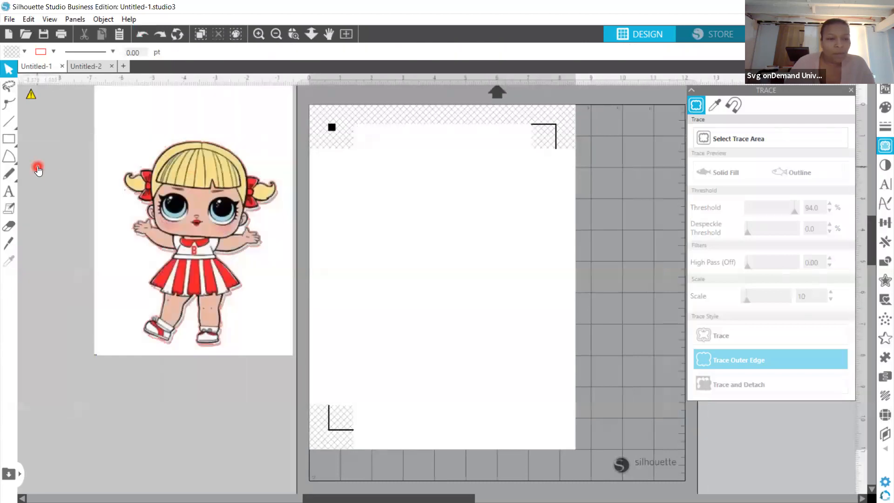
Step: Select the doll image with its traced outline, move both fully into view beside the page, and crop the image to the outline
drag(212, 397, 179, 184)
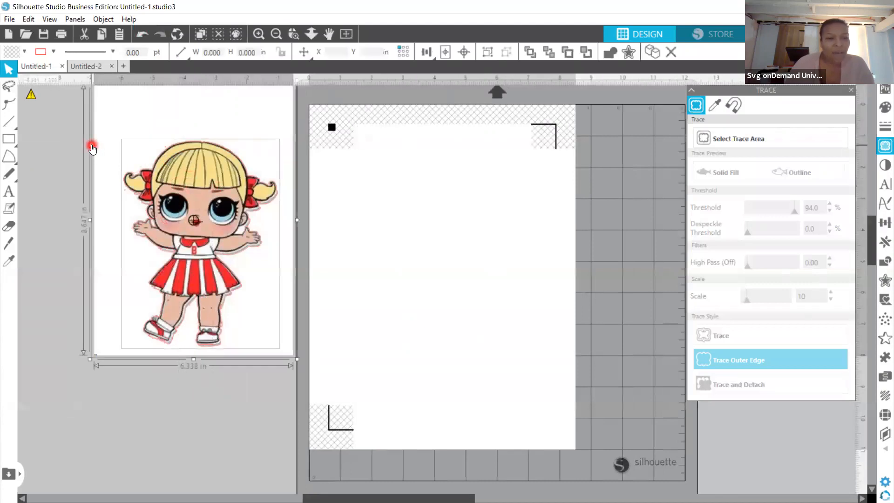
drag(102, 134, 92, 204)
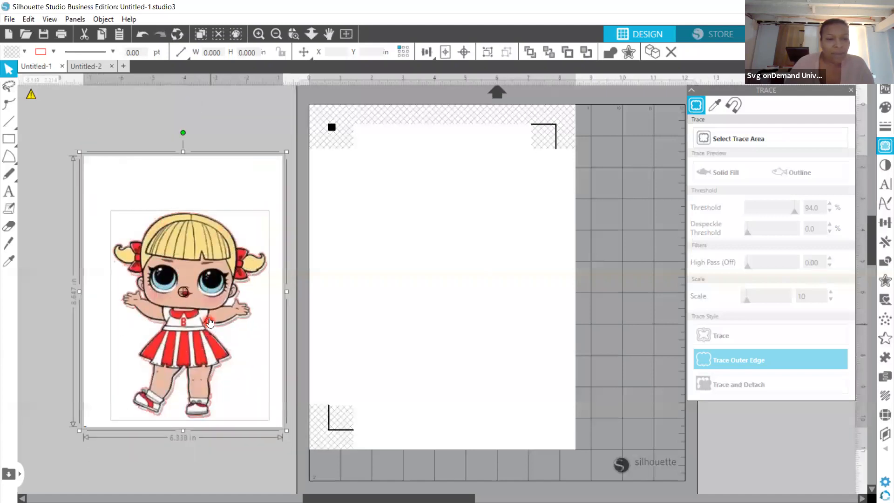
click(203, 187)
drag(202, 187, 197, 161)
click(103, 19)
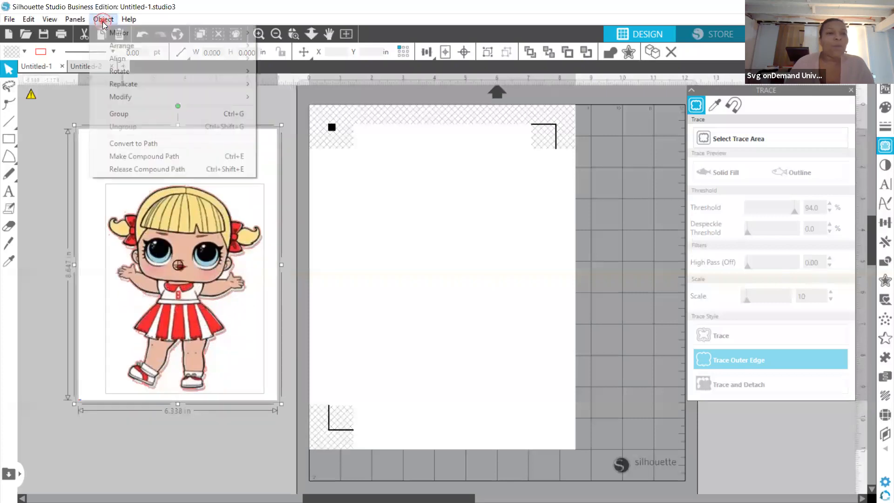
click(138, 97)
click(297, 136)
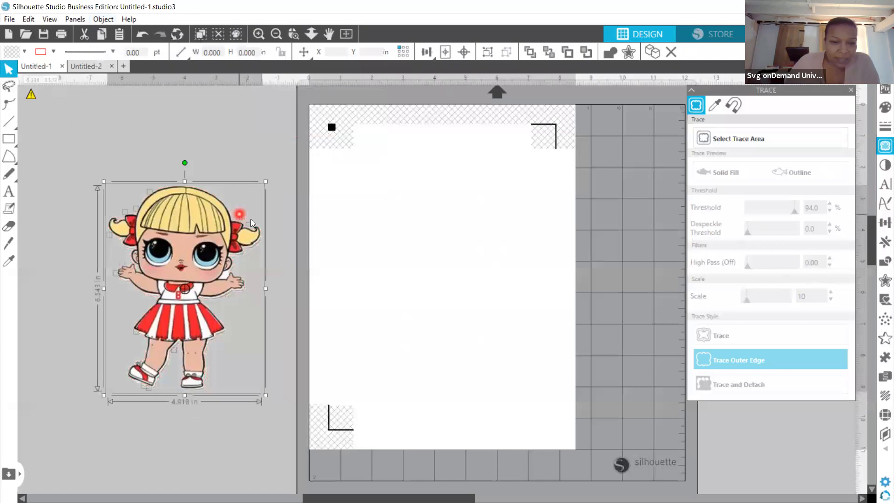
Step: Move the cropped doll onto the page and delete the small leftover fragments beside the page
click(169, 201)
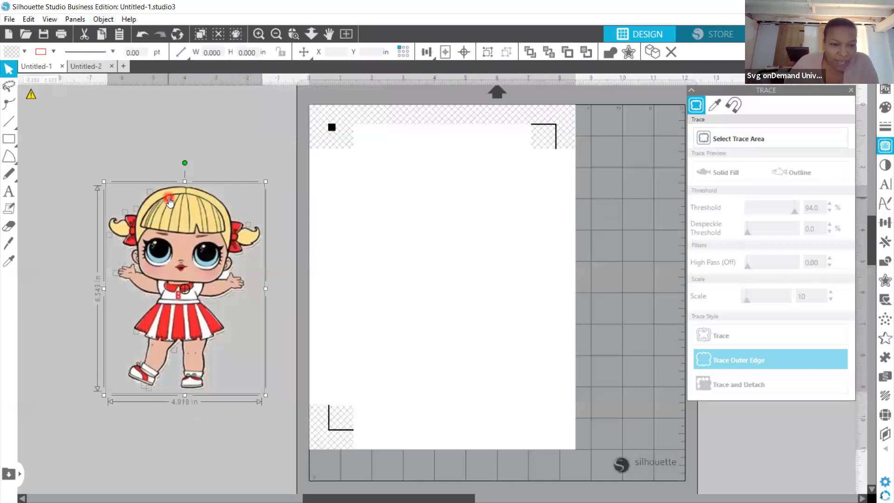
click(143, 201)
click(130, 210)
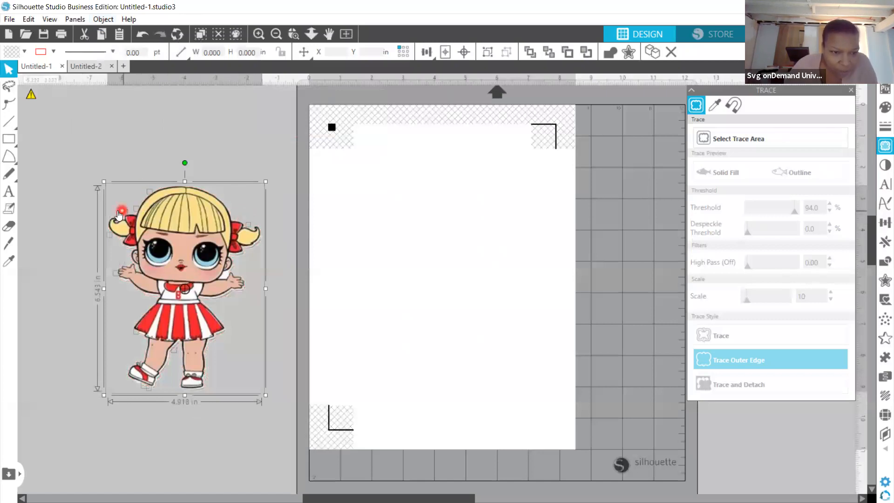
click(139, 326)
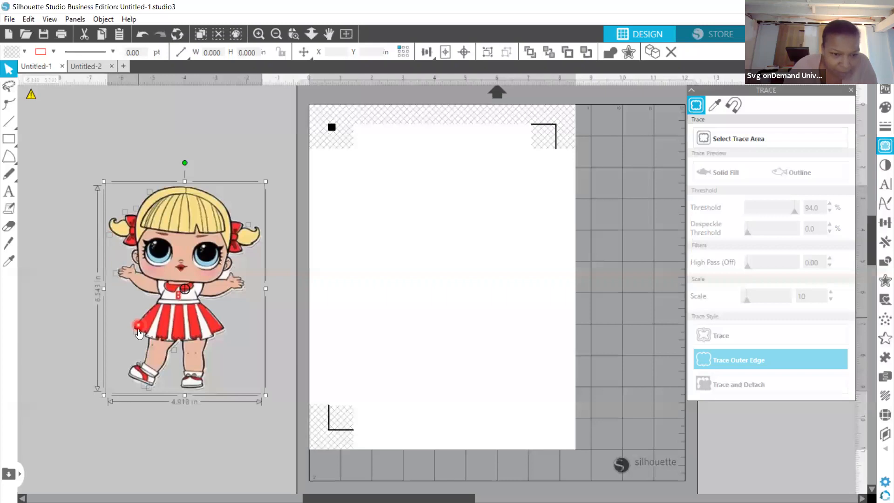
click(171, 357)
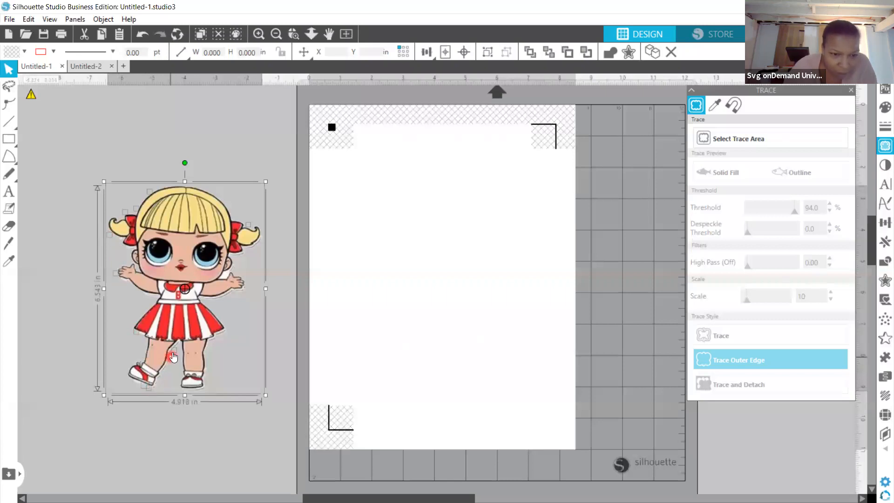
click(227, 143)
drag(192, 236, 456, 230)
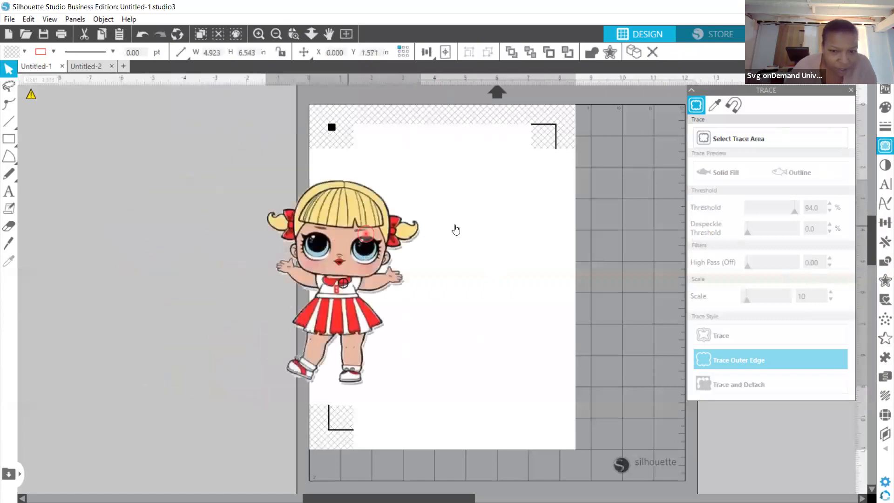
click(236, 403)
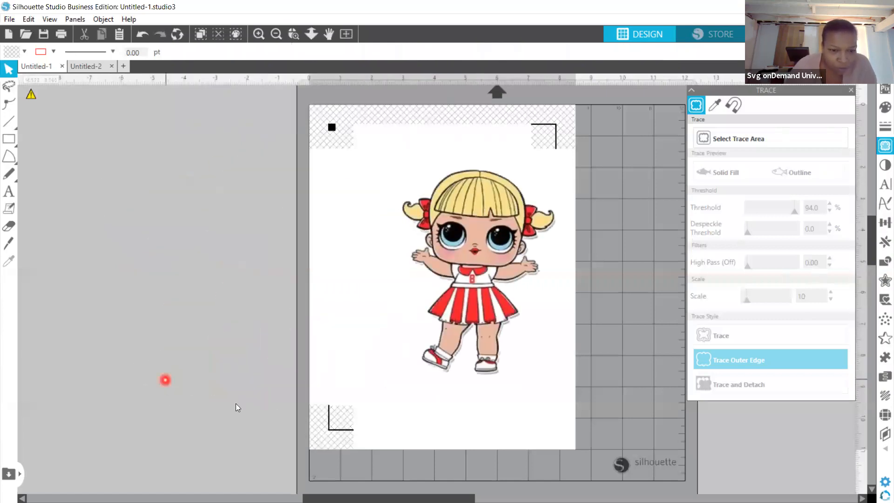
click(105, 185)
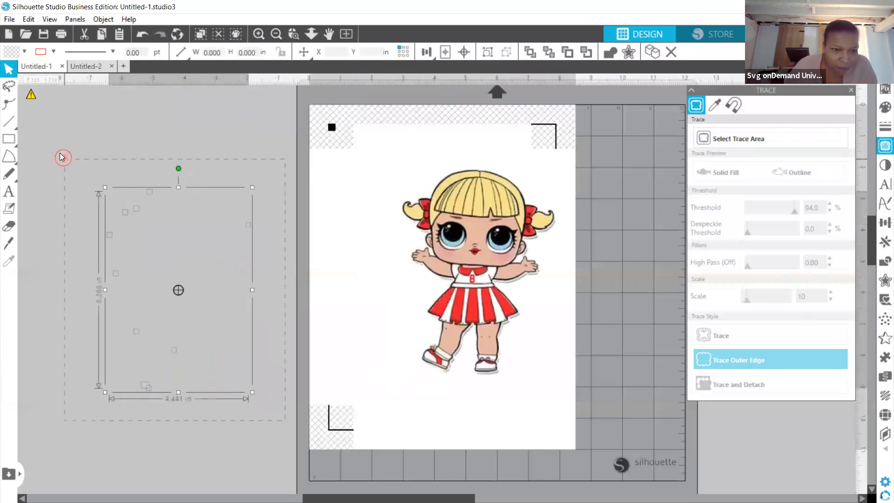
click(50, 124)
Step: Position the doll between the registration marks on the page and set it to Cut Edge in the send view
drag(375, 184, 72, 193)
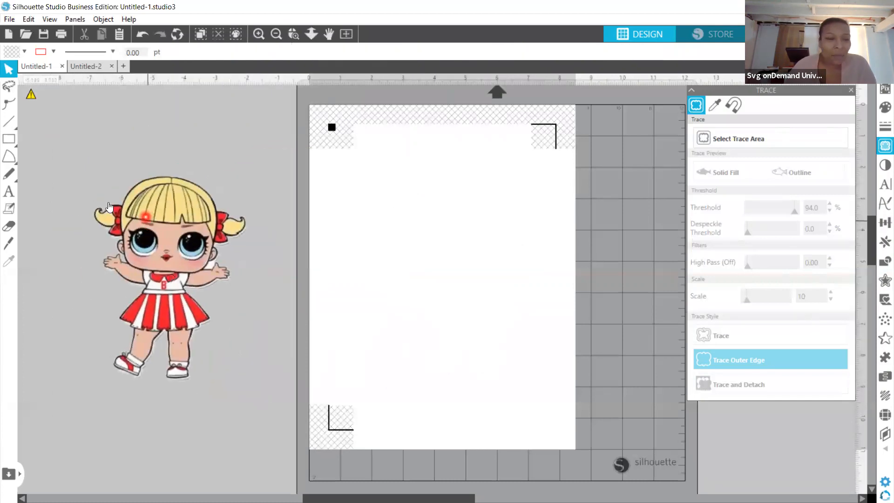
drag(196, 230, 463, 209)
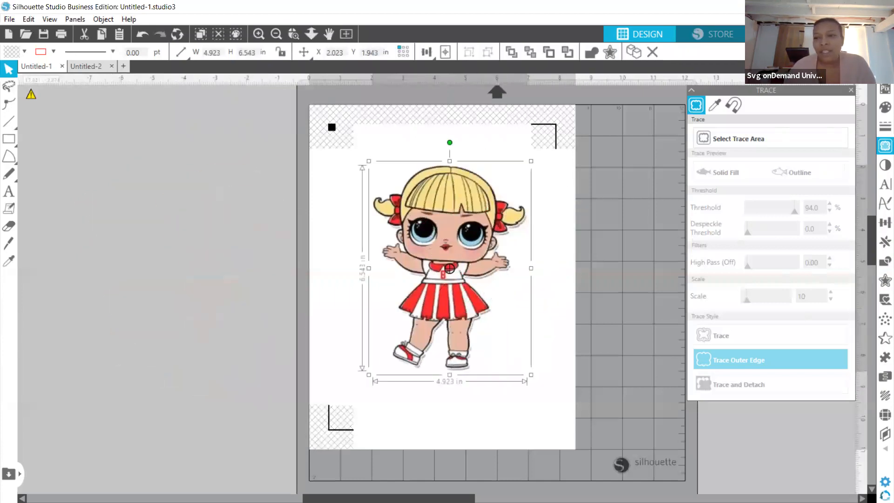
click(857, 34)
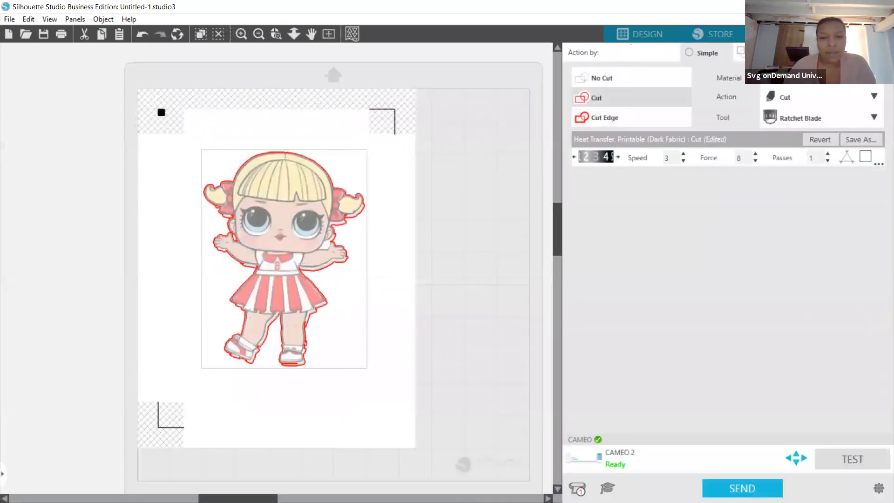
click(607, 123)
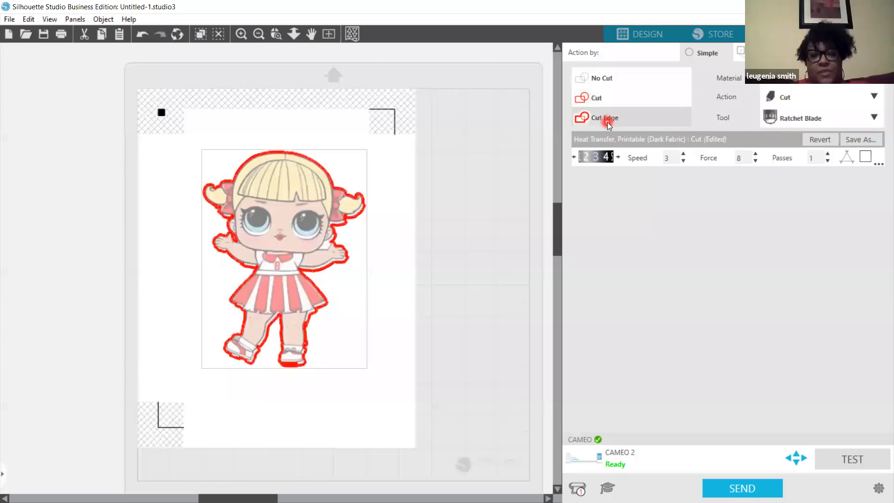
Step: Return to the design view and undo the doll's placement, the fragment deletion and the crop, restoring the uncropped image with its outline
click(659, 42)
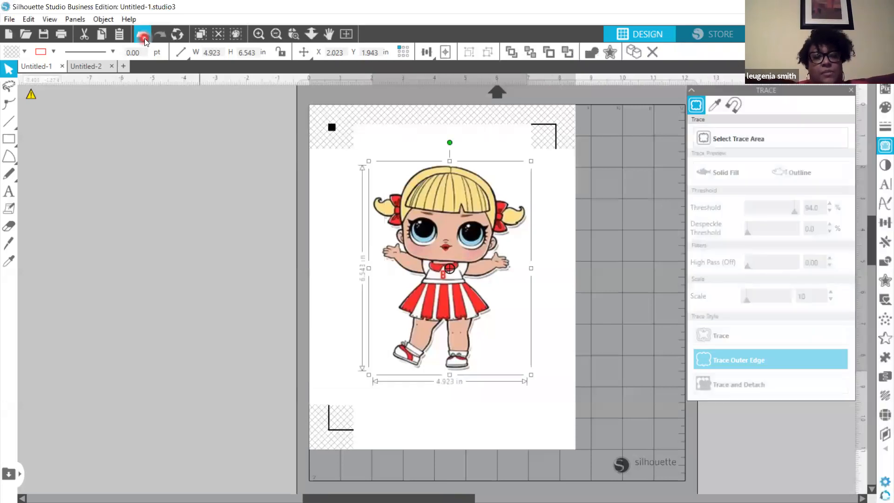
click(143, 36)
click(144, 38)
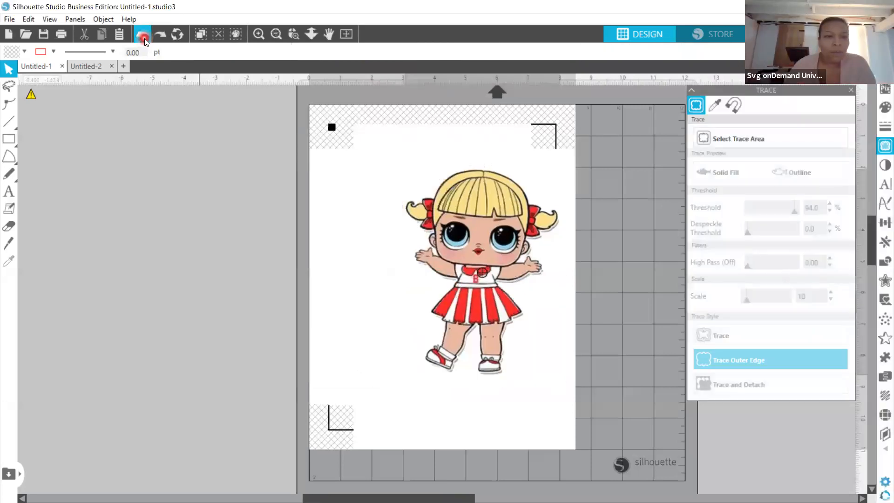
click(144, 39)
click(144, 38)
click(144, 39)
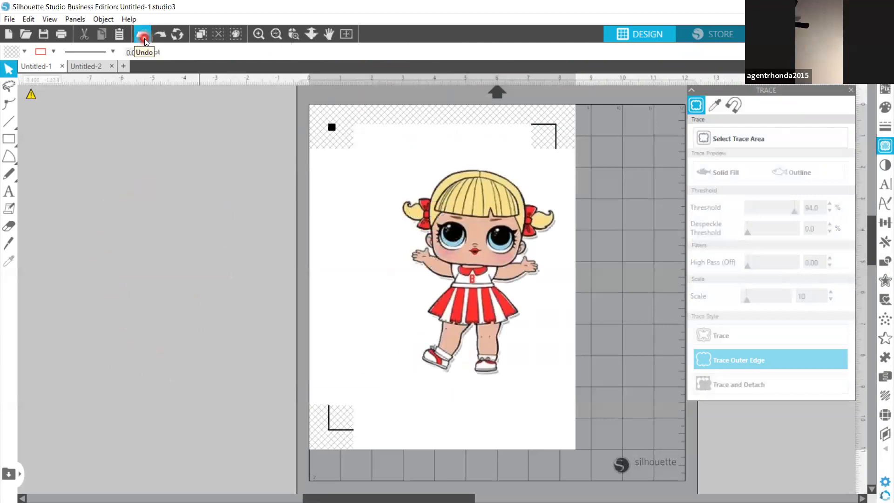
click(144, 38)
click(144, 38)
click(145, 38)
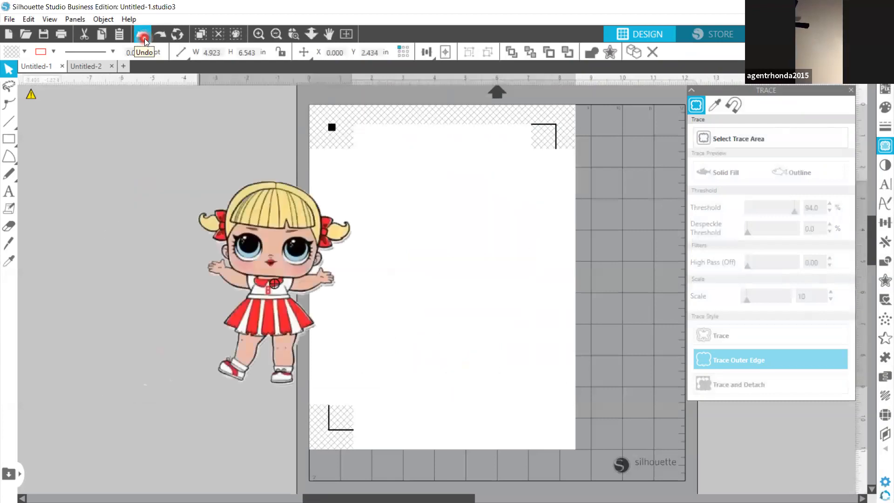
click(145, 38)
click(144, 38)
click(145, 38)
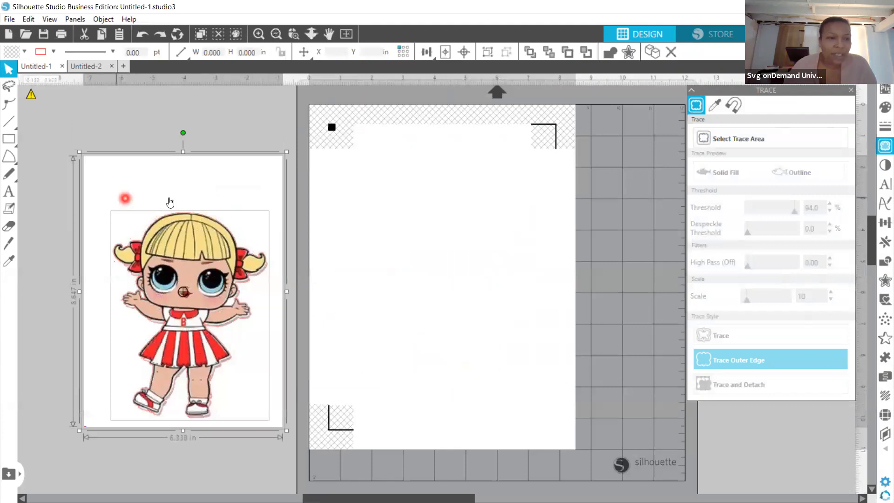
Step: Crop the doll image to its traced outline again and deselect the result
click(102, 19)
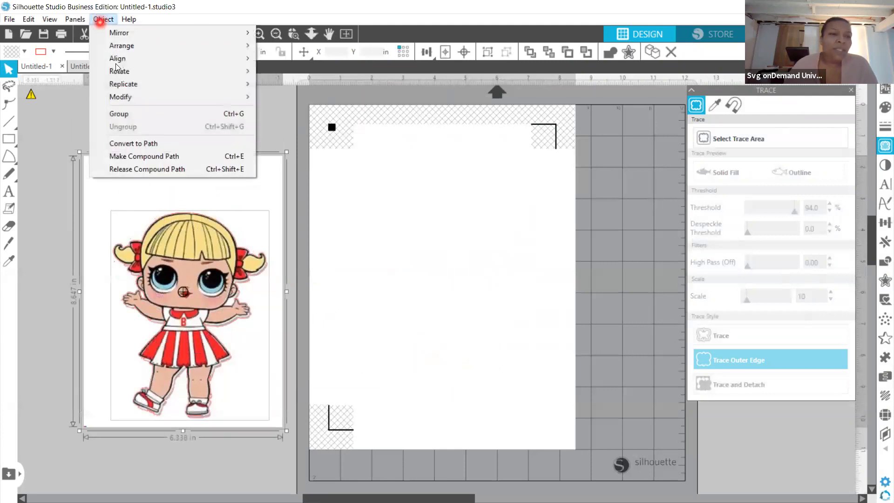
mouse_move(126, 97)
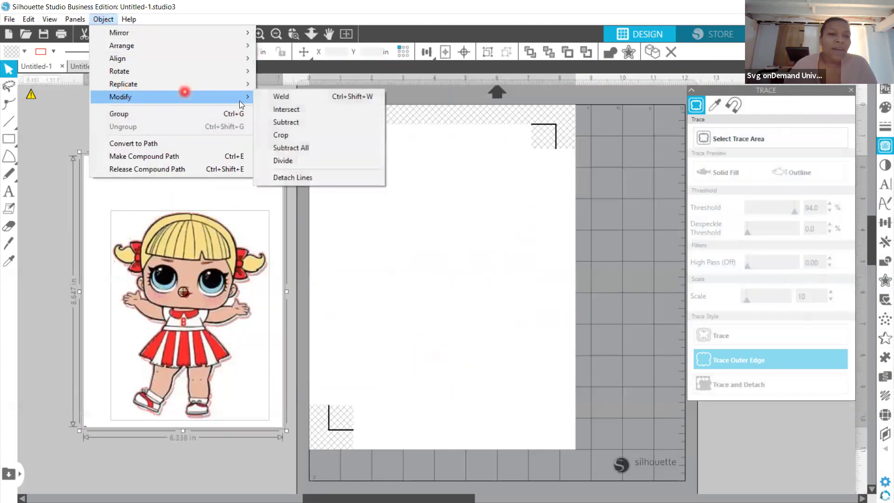
click(290, 134)
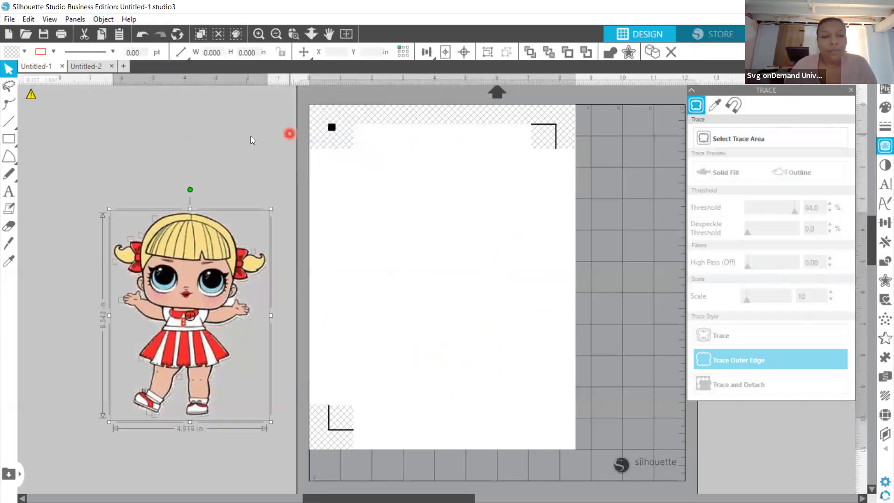
click(226, 137)
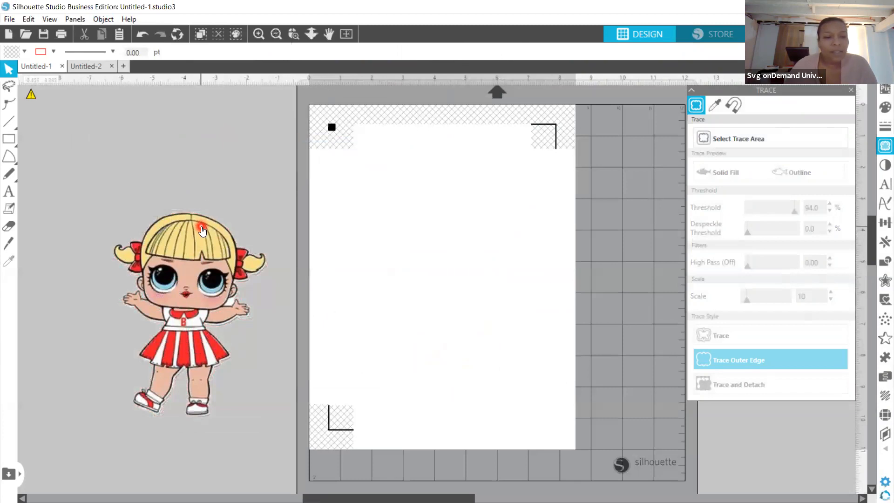
Step: Move the cropped doll back onto the page and delete the leftover fragments beside the page
drag(202, 228, 456, 214)
mouse_move(283, 385)
mouse_down()
mouse_move(58, 222)
mouse_move(82, 99)
mouse_move(65, 138)
mouse_up()
key(Delete)
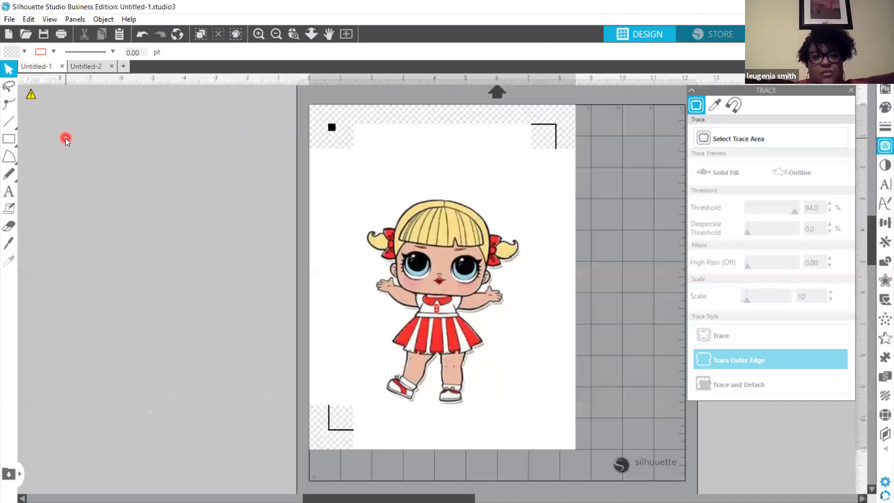
click(104, 19)
mouse_move(120, 96)
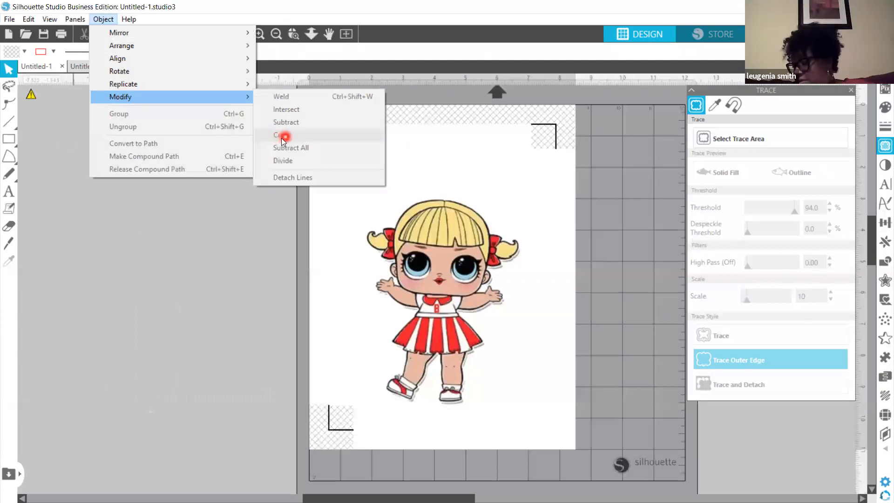
click(276, 255)
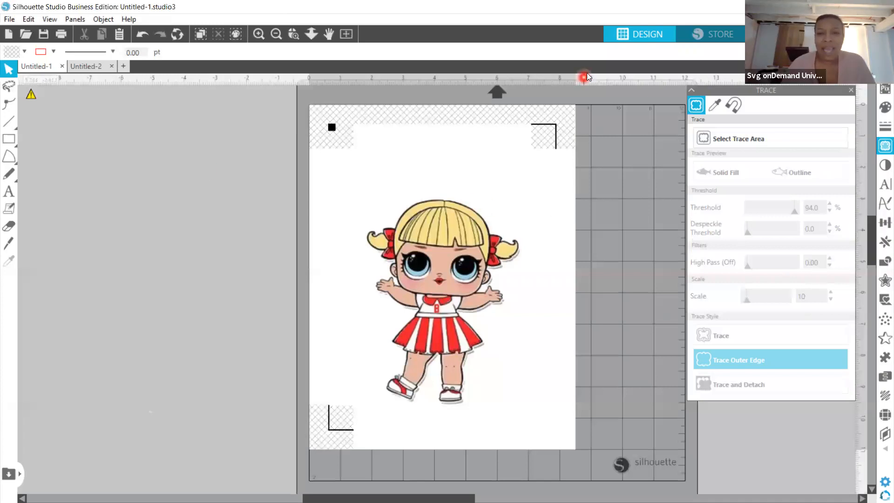
Step: Move the cropped doll off the page into the empty area beside it and deselect it
drag(432, 285, 136, 261)
drag(189, 269, 224, 215)
click(313, 235)
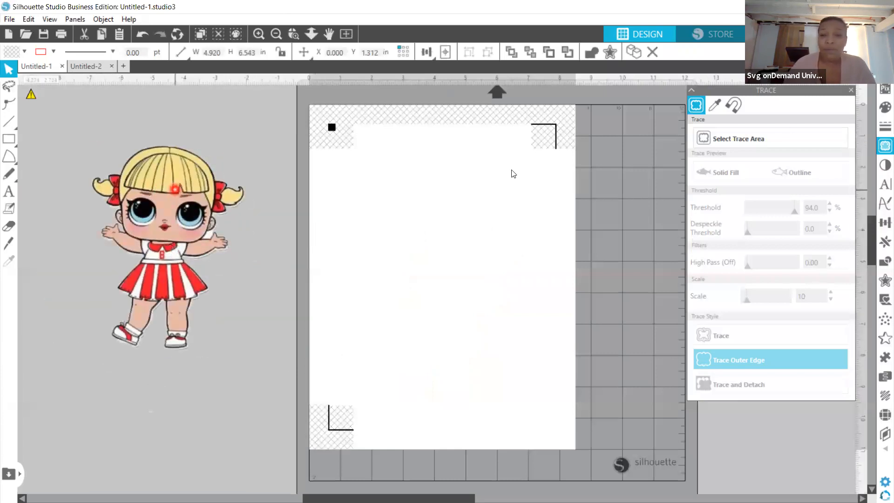
click(525, 164)
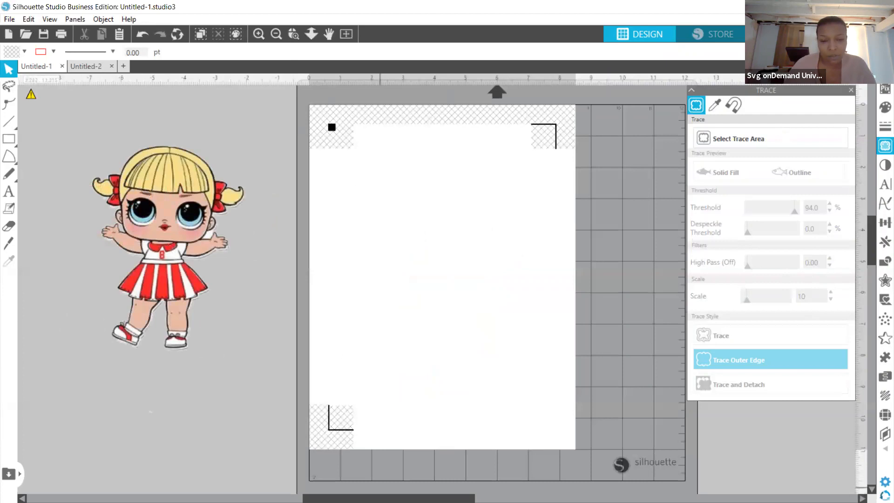
click(222, 436)
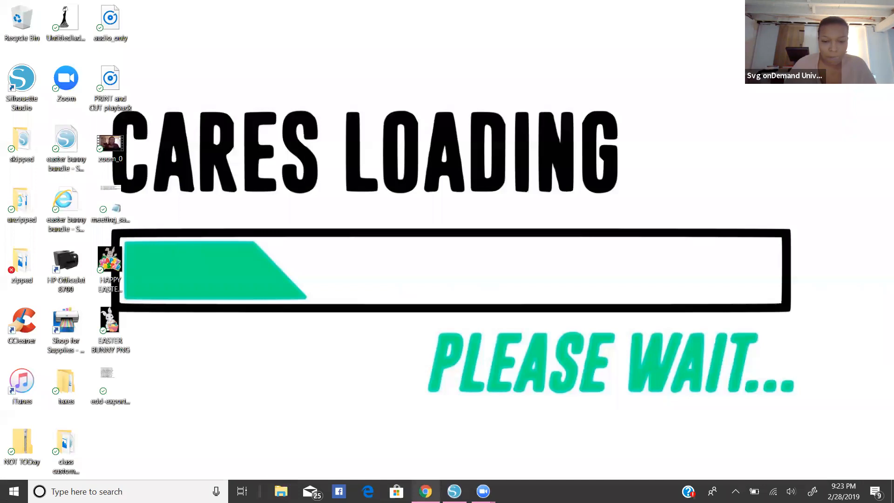
Step: Switch to Chrome and search Google Images for "white t shirt"
mouse_move(425, 491)
click(425, 445)
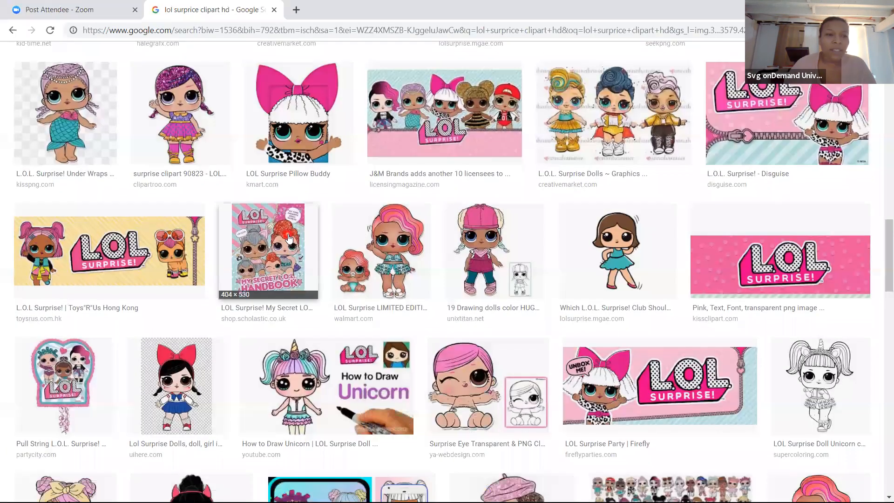
click(256, 175)
scroll(257, 175, up, 8)
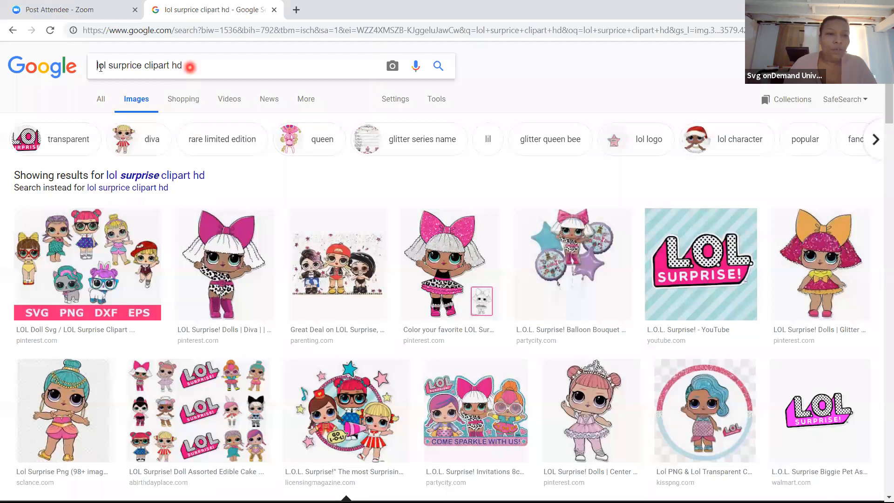
drag(189, 67, 79, 70)
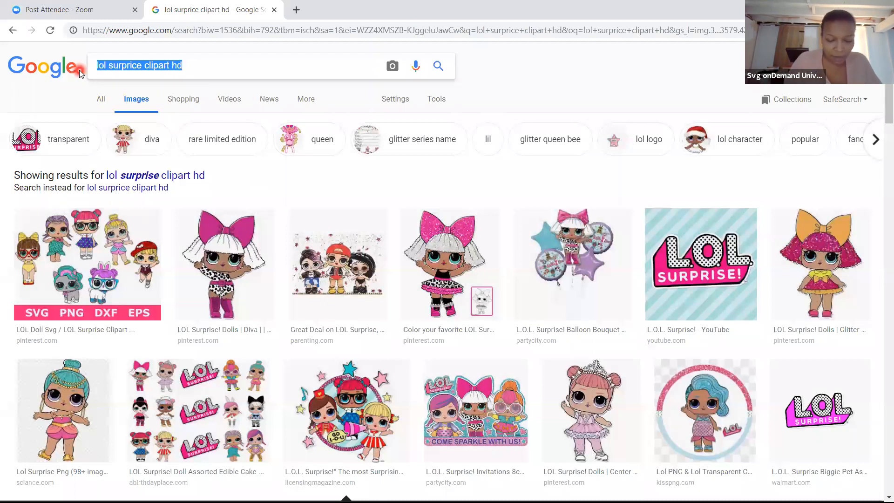
text(b)
key(BackSpace)
text(white )
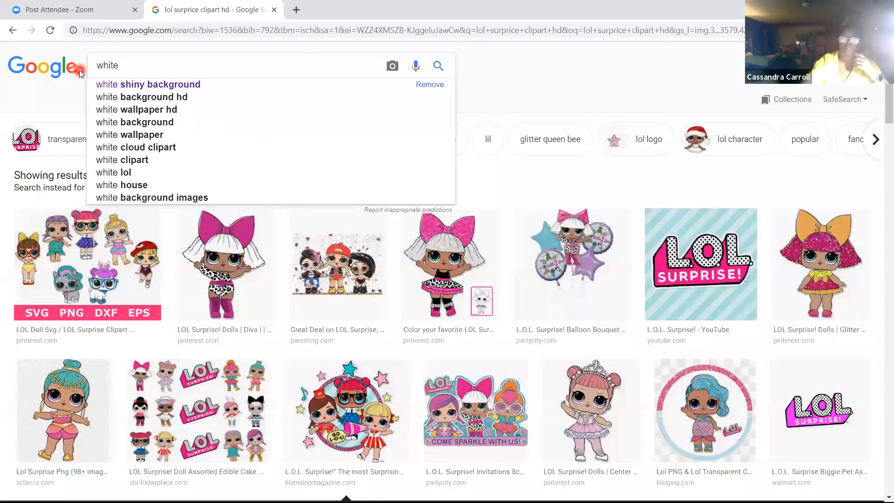
text(t shirt)
key(Return)
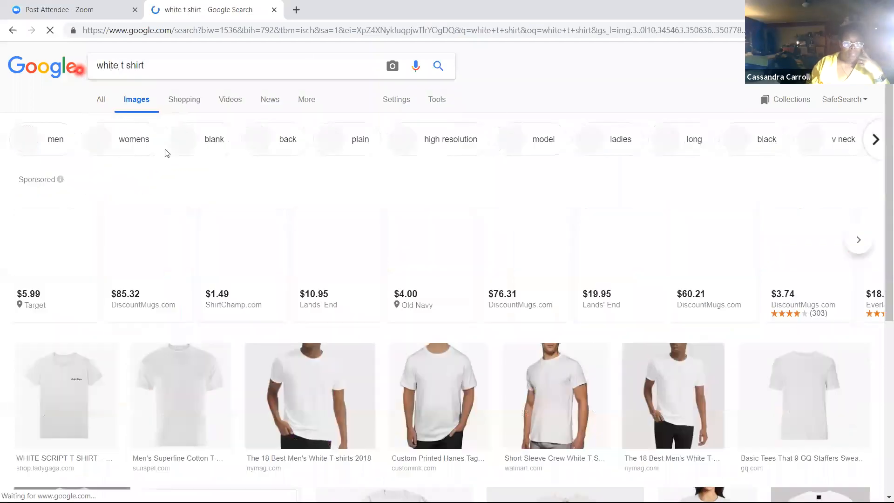
Step: Refine the image search to "white t shirt kids"
click(168, 64)
text(kids)
key(Return)
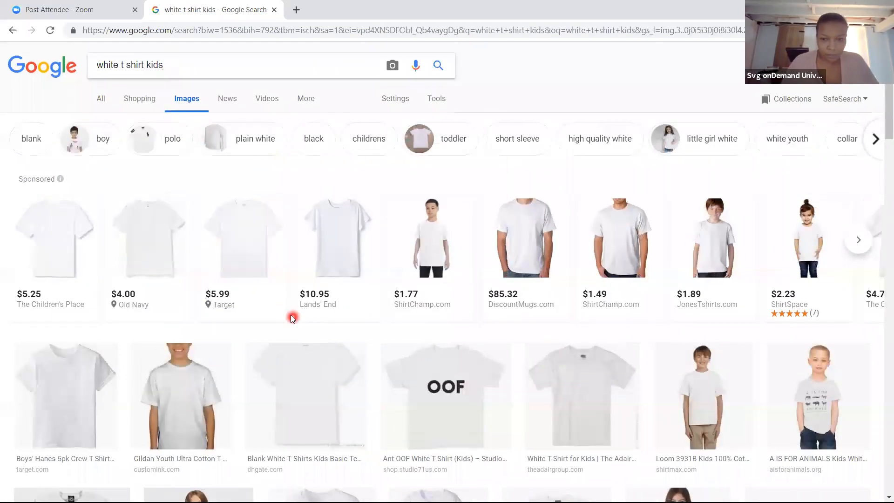
Step: Open the Hanes Boys Crewneck T-shirt result from Amazon and copy its image
scroll(293, 318, down, 5)
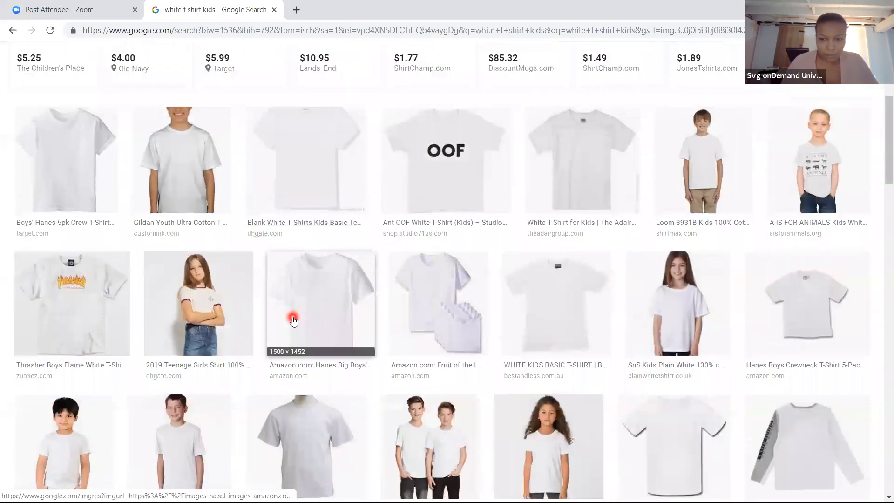
scroll(293, 316, down, 2)
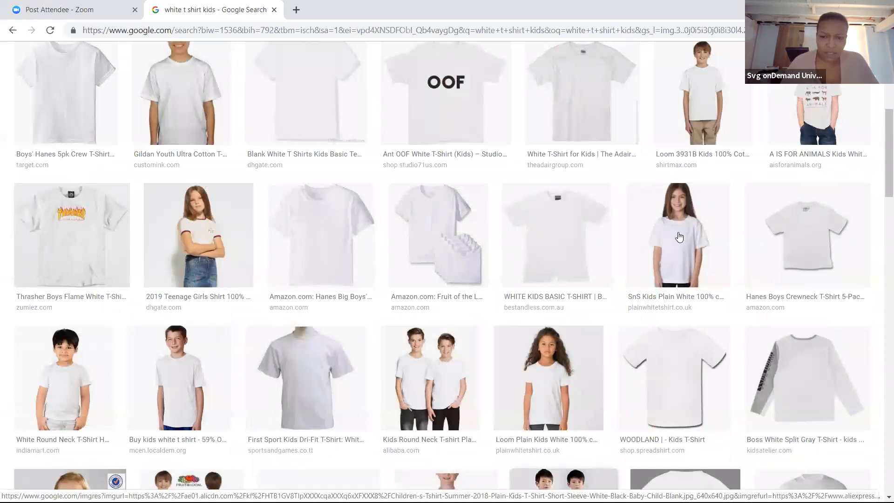
click(800, 243)
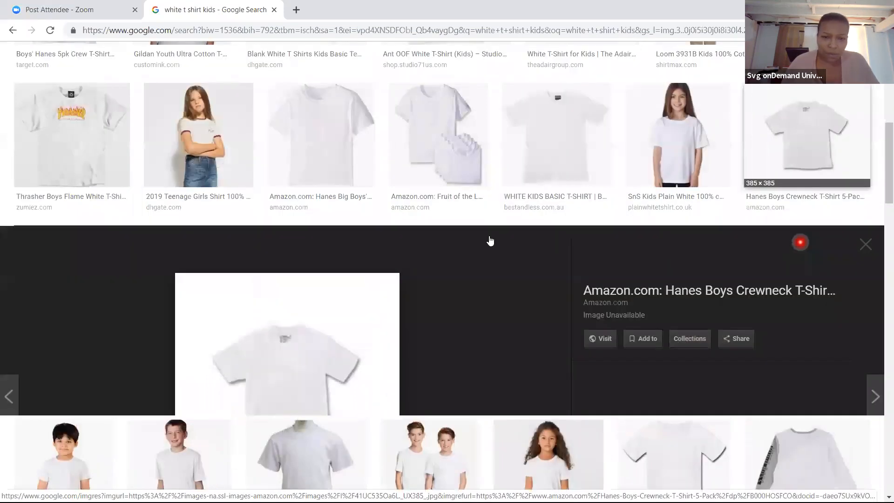
right_click(252, 287)
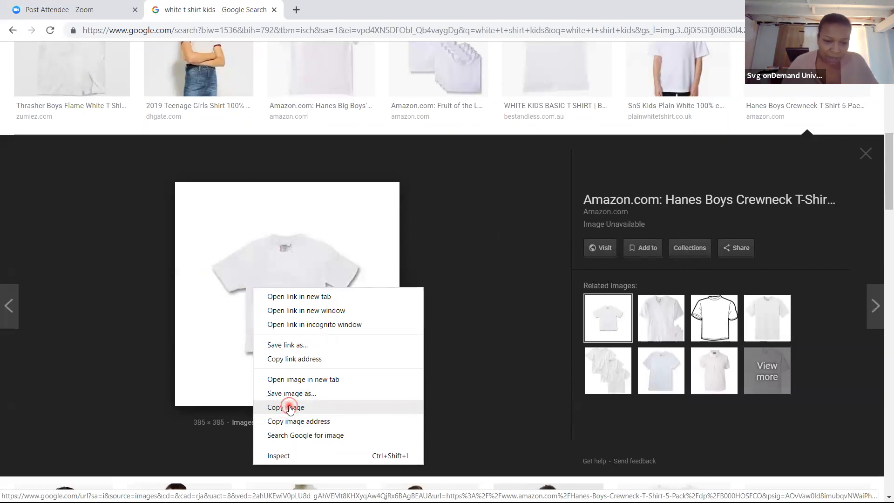
click(289, 408)
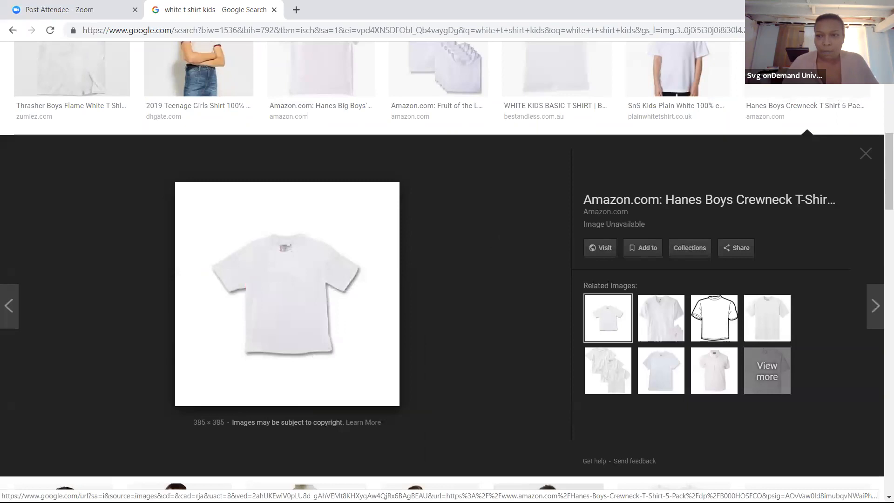
Step: Switch back to Silhouette Studio and paste the copied T-shirt image in front on the empty page
key(super+d)
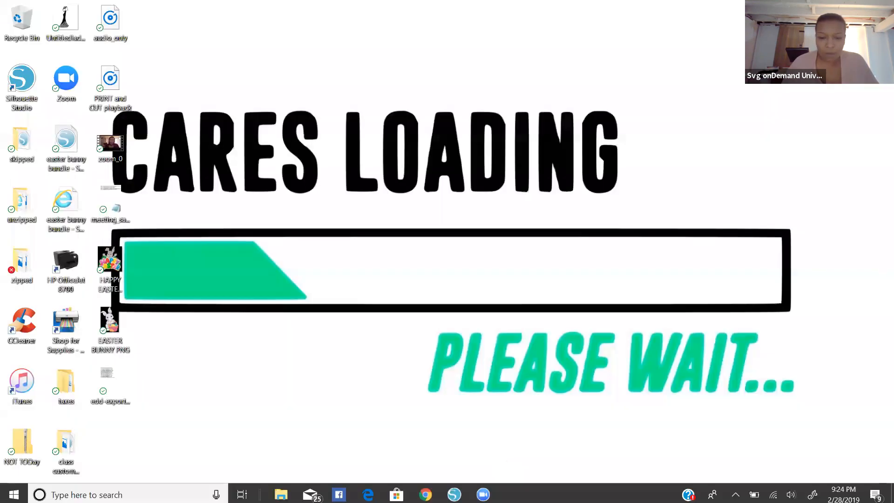
mouse_move(454, 494)
click(462, 450)
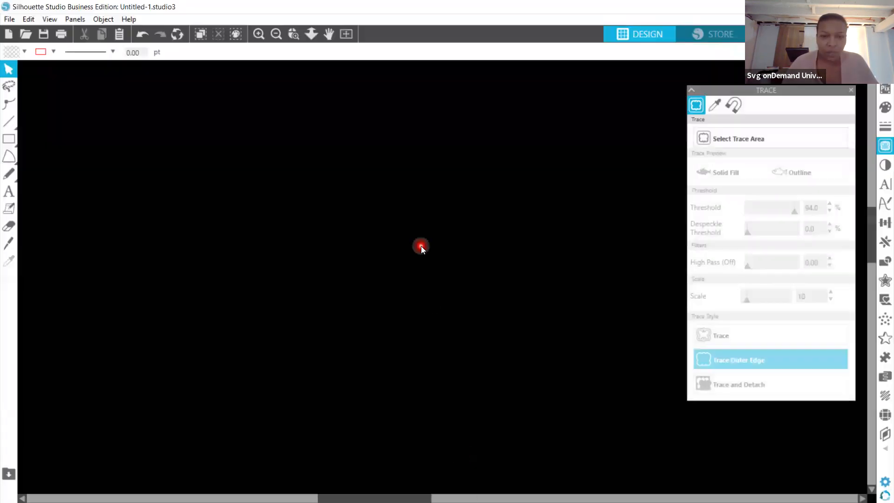
click(645, 29)
right_click(361, 238)
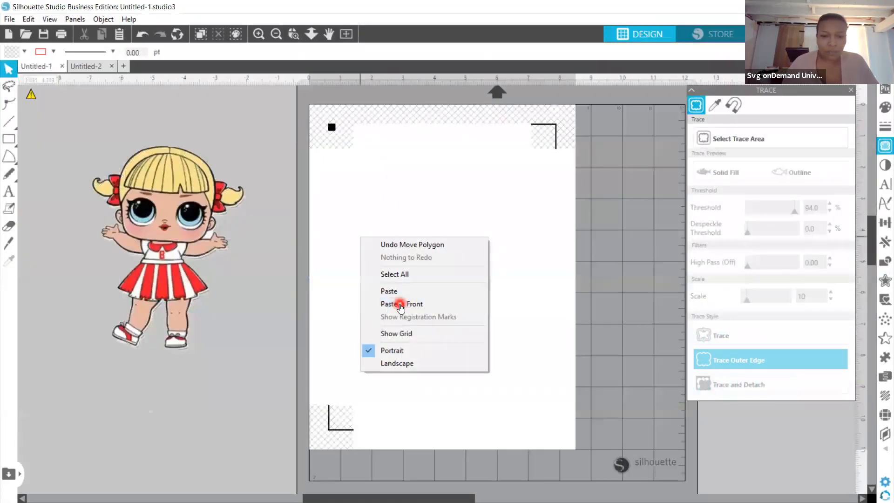
click(400, 305)
click(466, 274)
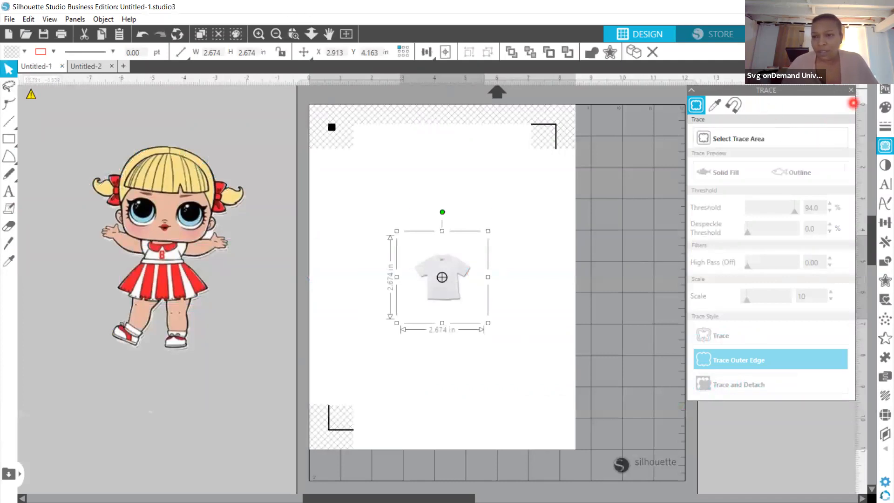
Step: Close the trace settings and turn the page's registration marks off
click(851, 90)
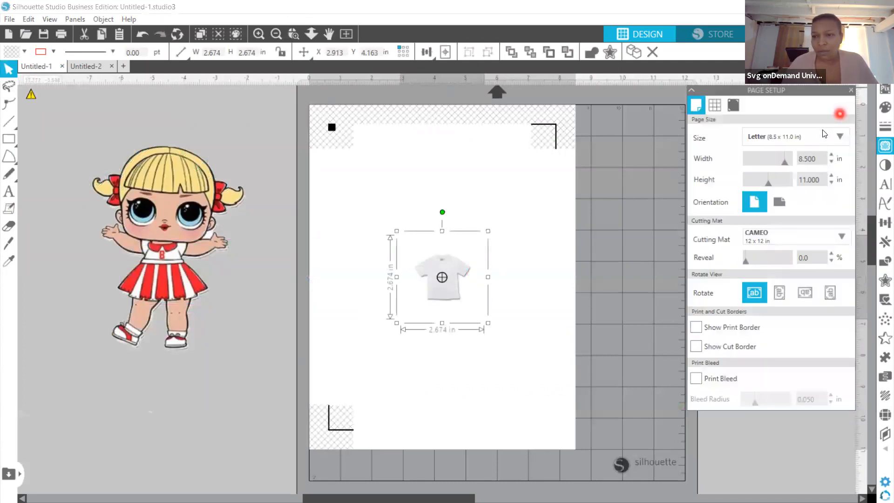
click(733, 105)
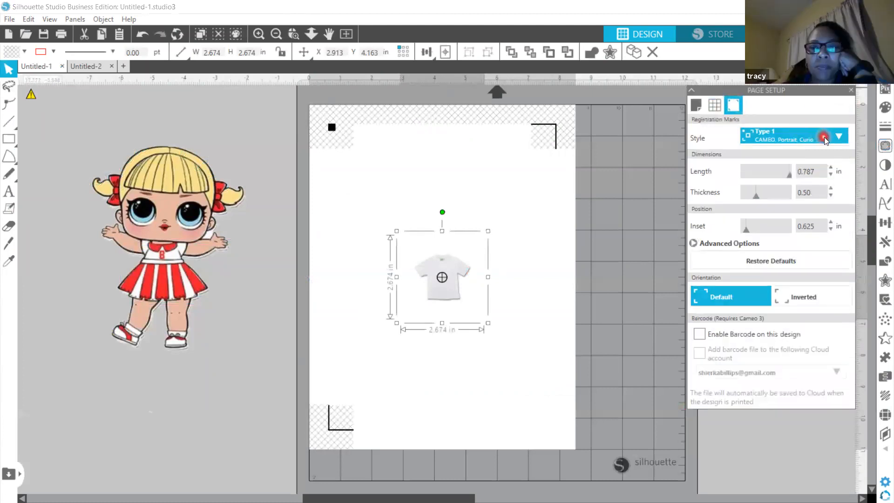
click(824, 137)
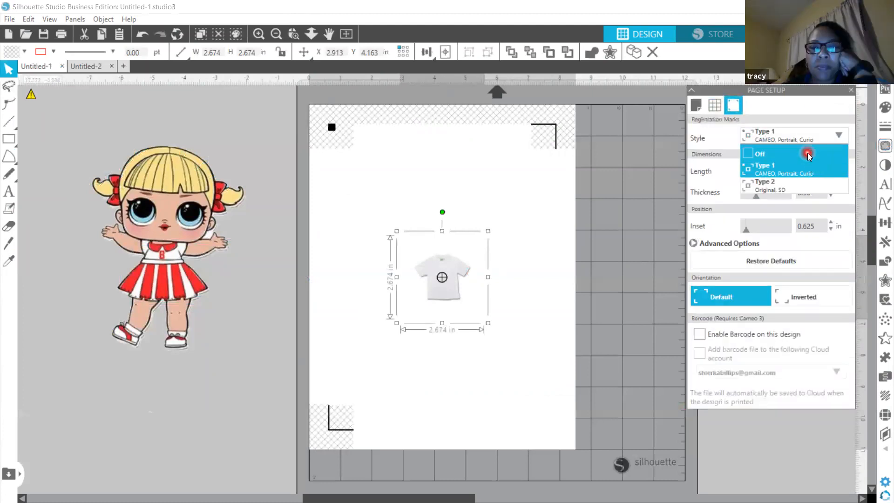
click(771, 153)
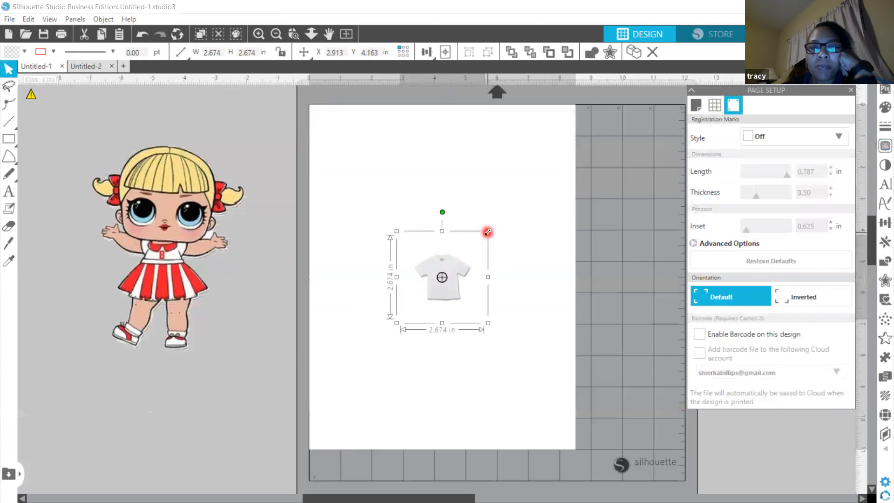
Step: Enlarge the T-shirt image to about the width of the cutting mat and position it over the page
drag(488, 232, 619, 96)
drag(528, 222, 446, 242)
drag(537, 345, 643, 466)
drag(482, 352, 497, 359)
Step: Scale the doll image down to about 3.88 in wide and place it in front of the T-shirt image
click(210, 309)
click(162, 269)
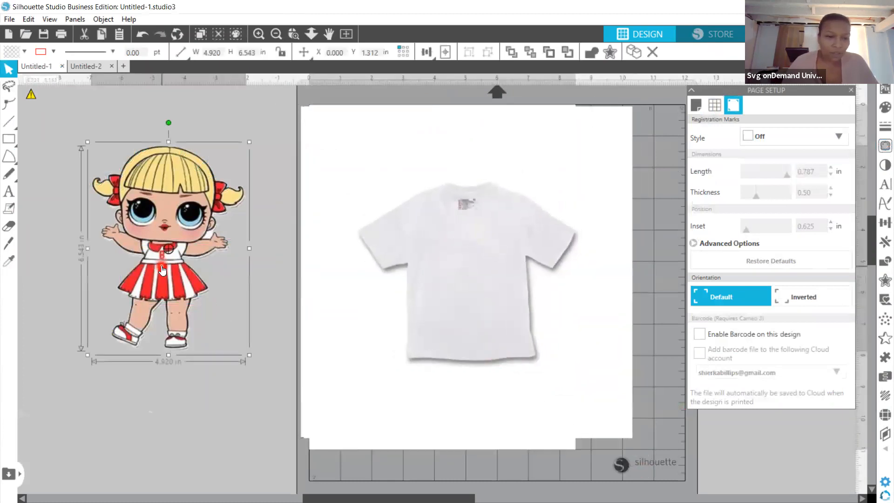
drag(173, 206, 215, 222)
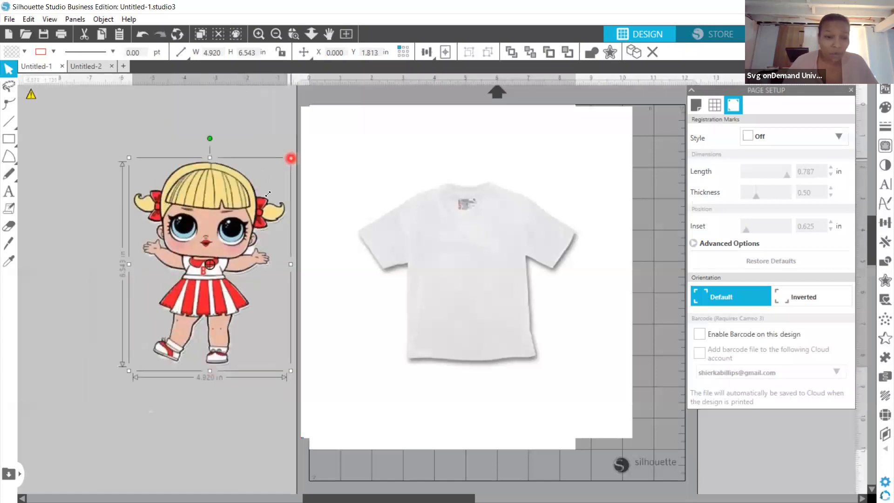
drag(268, 193, 259, 202)
drag(211, 244, 488, 244)
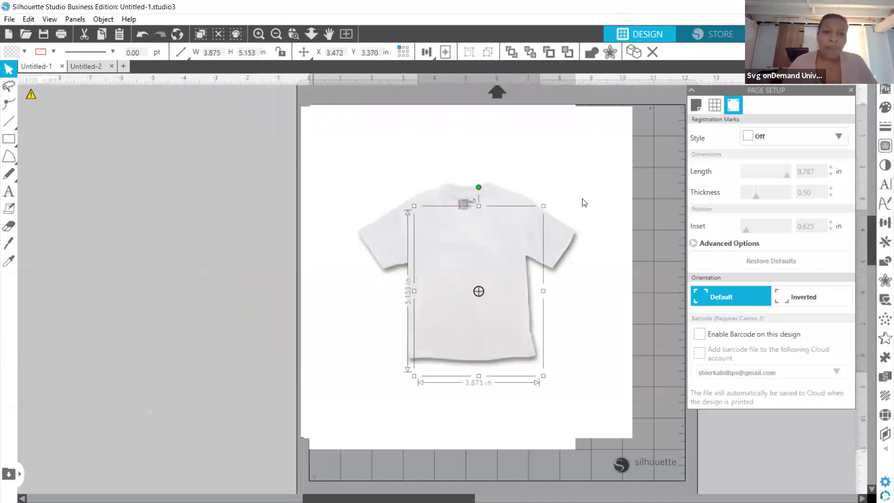
click(519, 52)
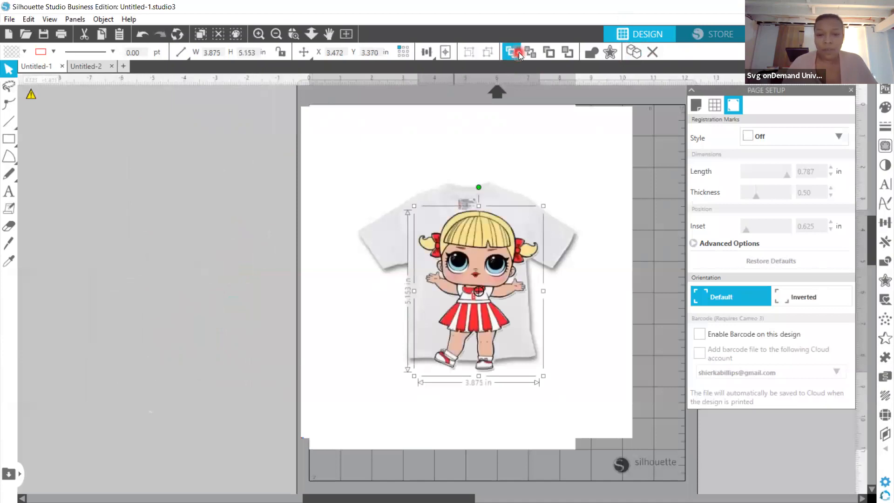
Step: Shrink the doll to about 2.57 in wide and position it on the T-shirt's front
drag(546, 205, 518, 222)
click(491, 249)
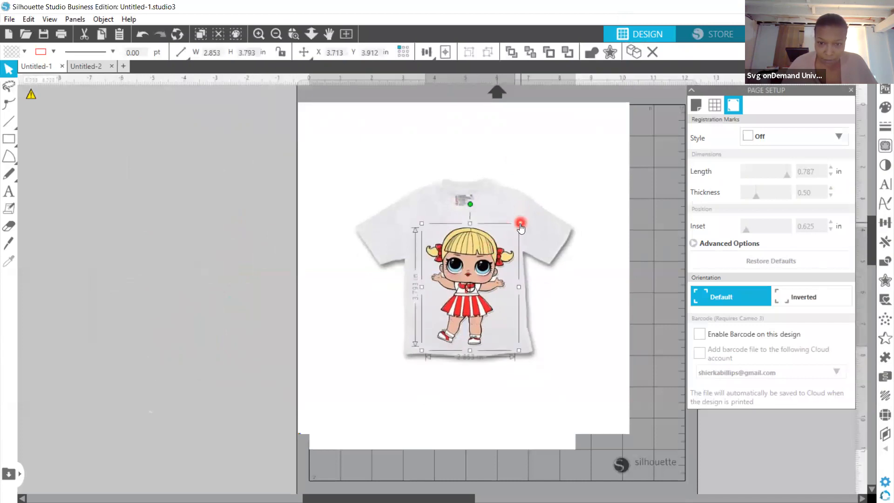
mouse_move(520, 224)
mouse_down()
mouse_move(501, 243)
mouse_move(512, 231)
mouse_up()
click(217, 273)
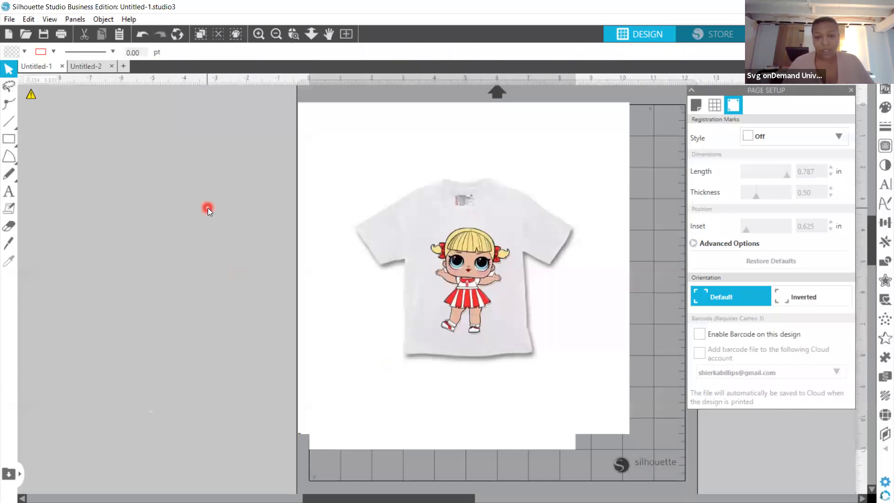
Step: Move the T-shirt image away from the doll, then trace and detach the shirt using a 97% threshold
drag(521, 182, 257, 189)
click(657, 227)
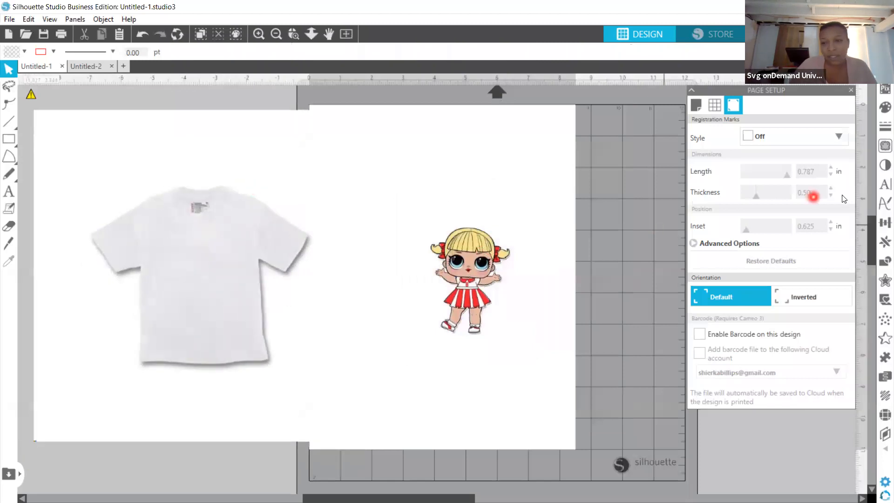
click(885, 146)
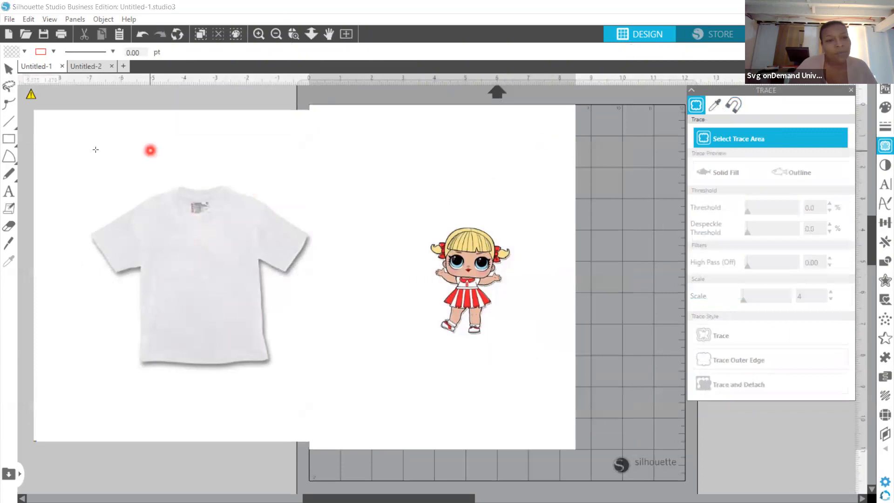
mouse_move(52, 153)
mouse_down()
mouse_move(295, 381)
mouse_move(334, 385)
mouse_up()
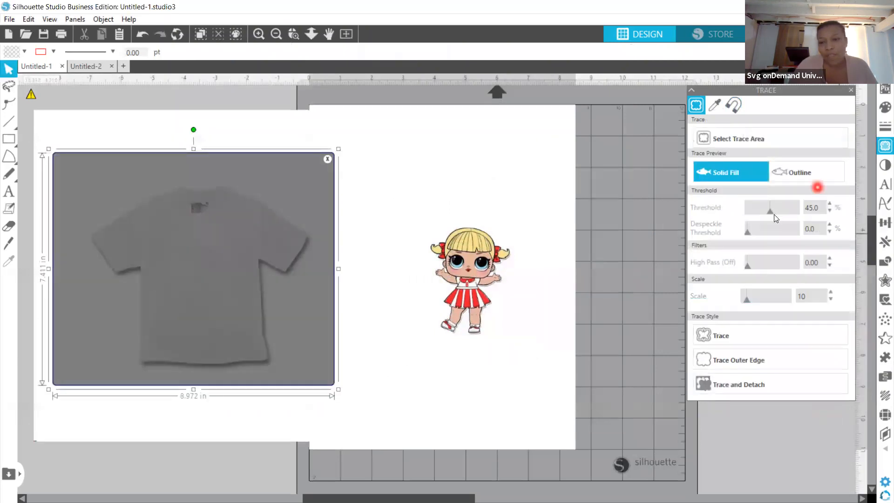
drag(773, 210, 795, 211)
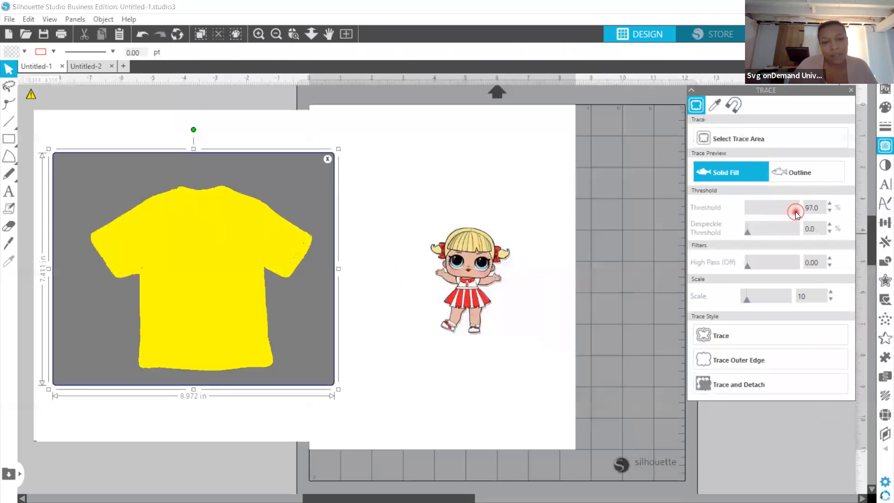
click(758, 375)
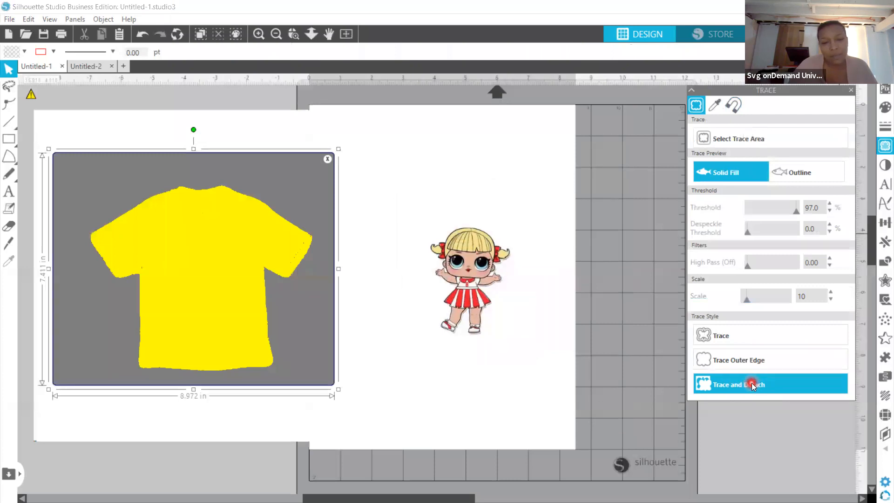
Step: Delete the leftover white background and place the detached T-shirt beside the page with the doll on its front
mouse_move(302, 180)
mouse_down()
mouse_move(194, 192)
mouse_move(243, 223)
mouse_move(186, 166)
mouse_up()
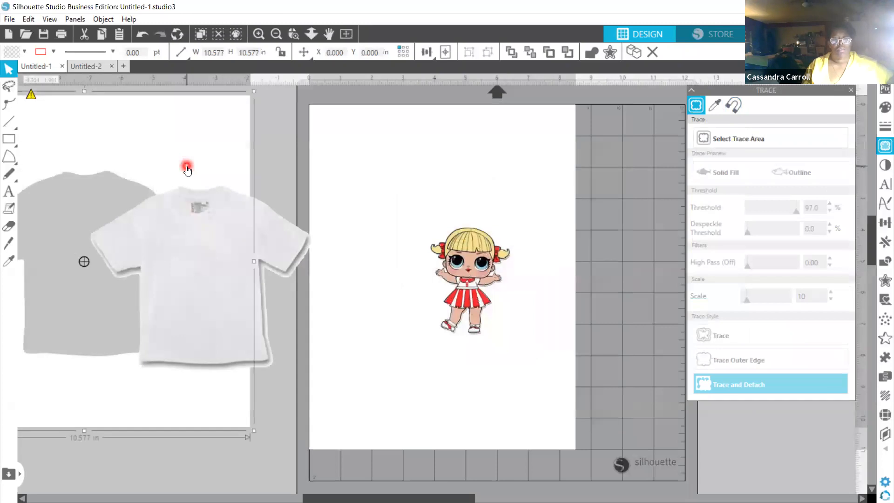
key(Delete)
drag(209, 322, 172, 290)
drag(481, 264, 174, 242)
click(247, 264)
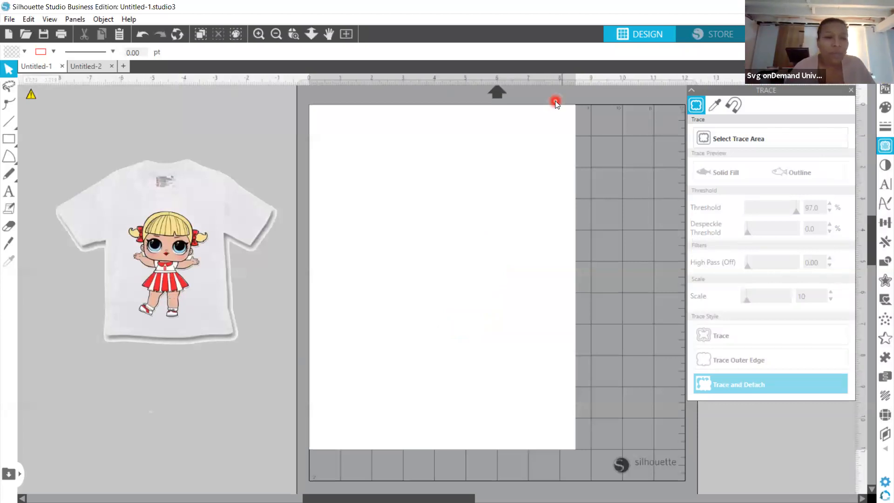
Step: Add a shortened first name as 72 pt Arial text in the middle of the page
click(10, 191)
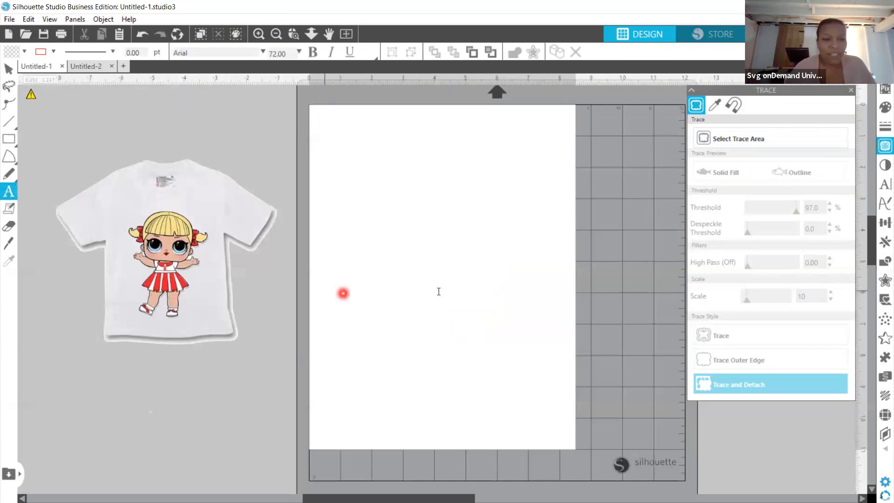
click(437, 292)
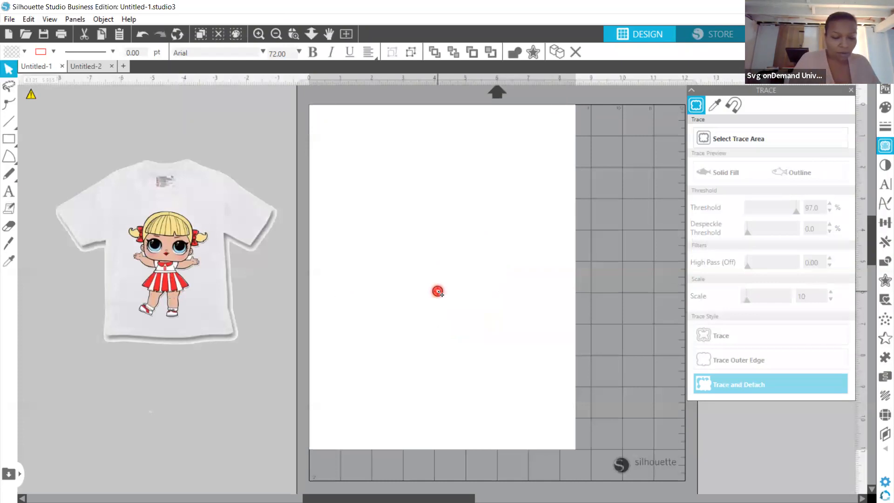
text(Ashely)
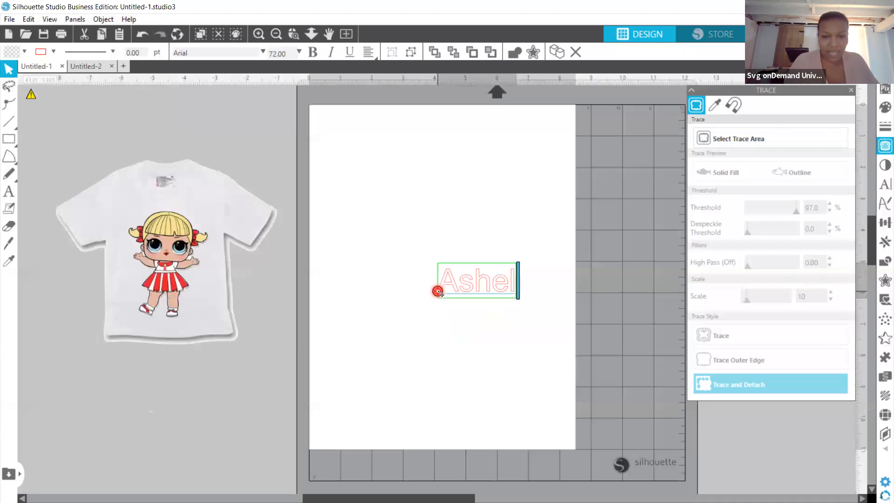
key(BackSpace)
key(BackSpace)
key(BackSpace)
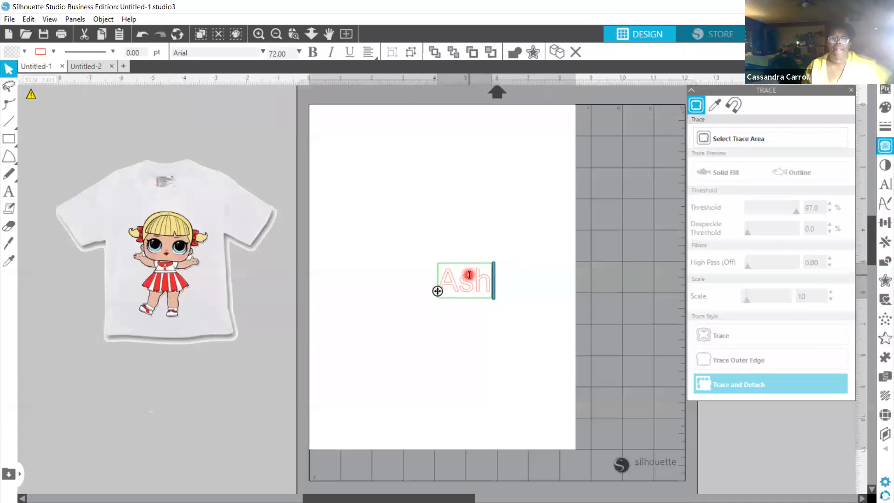
click(515, 273)
Step: Enlarge the name text to about 4.12 in wide and position it in the upper half of the page
drag(468, 290, 410, 255)
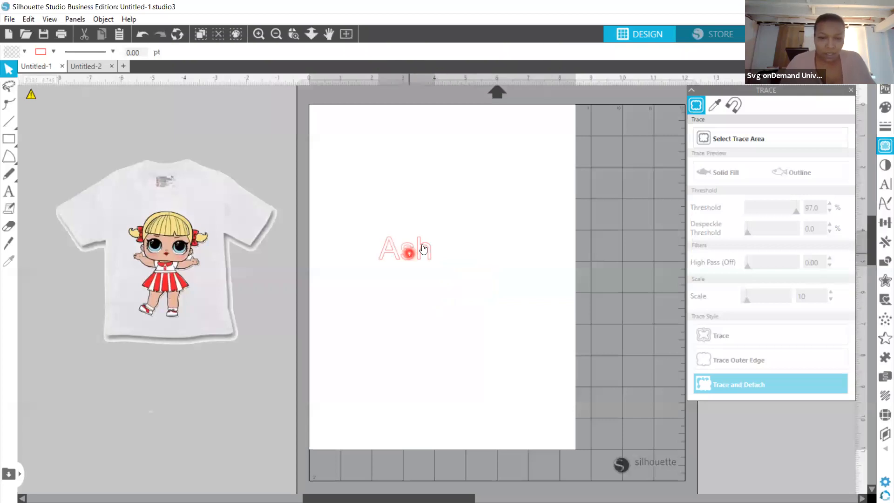
drag(438, 228, 523, 195)
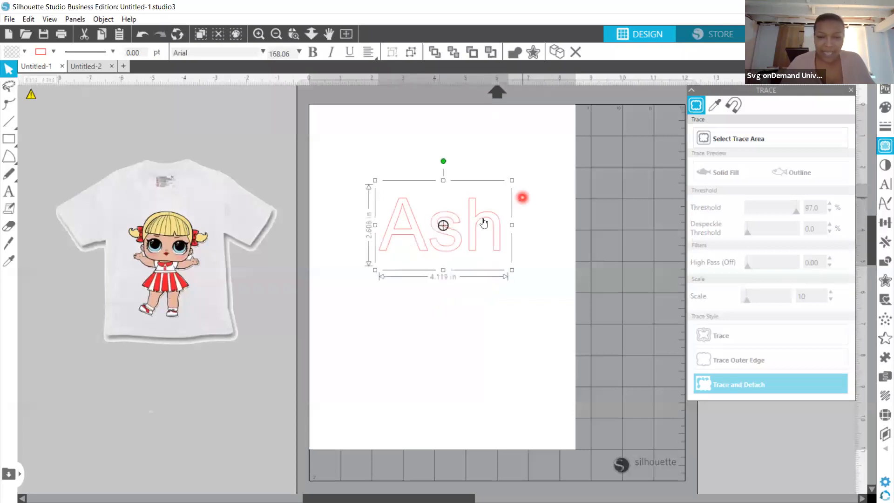
drag(483, 217, 447, 233)
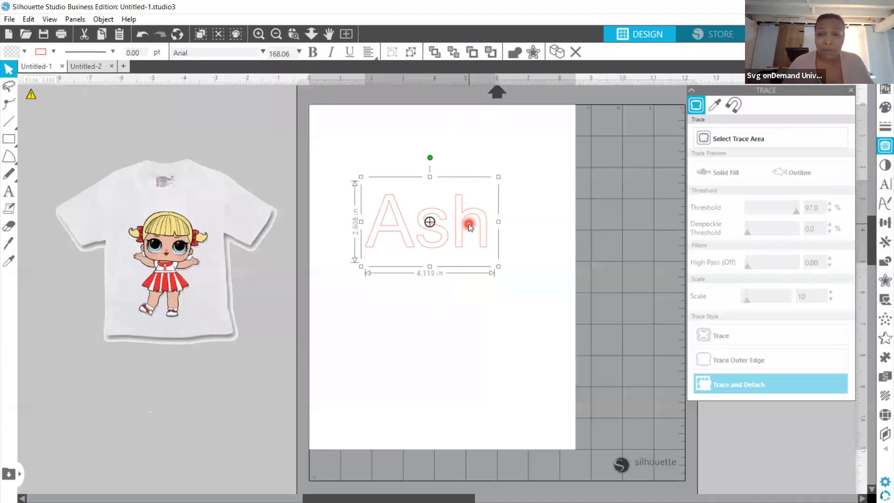
Step: Check the name text's cut lines in the Send view, return to the design, and reposition the text mid-page
click(857, 34)
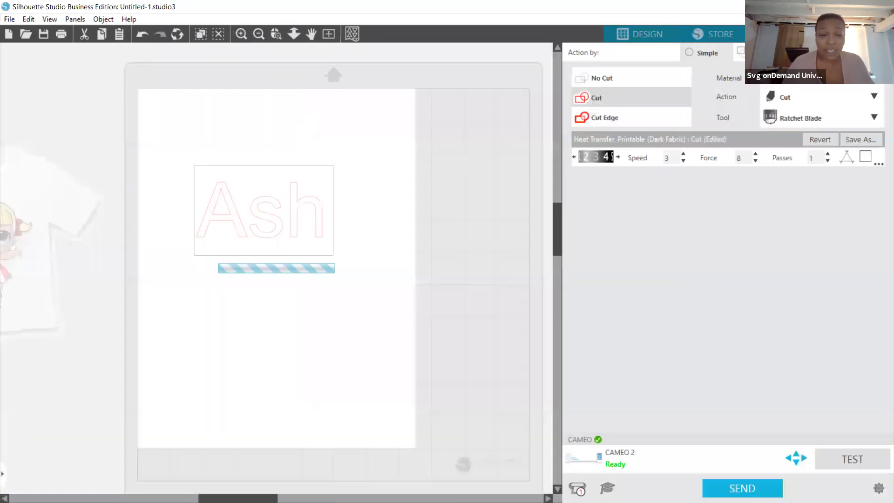
click(646, 29)
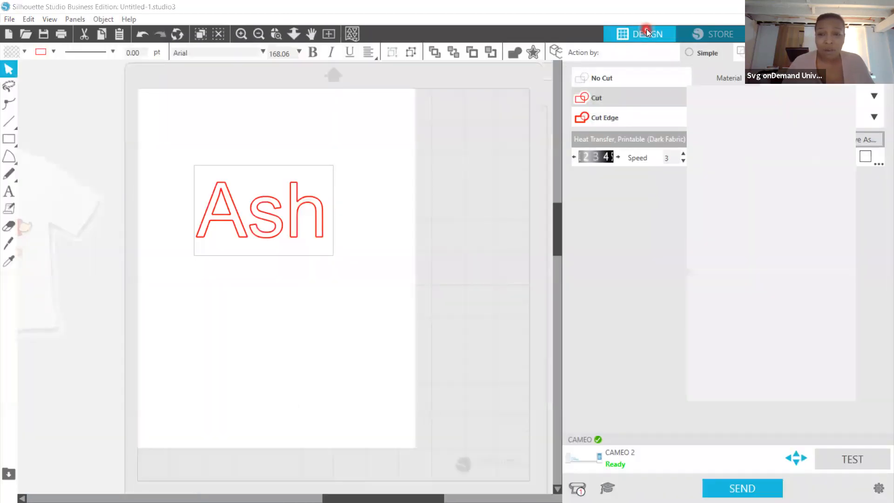
drag(462, 199, 463, 160)
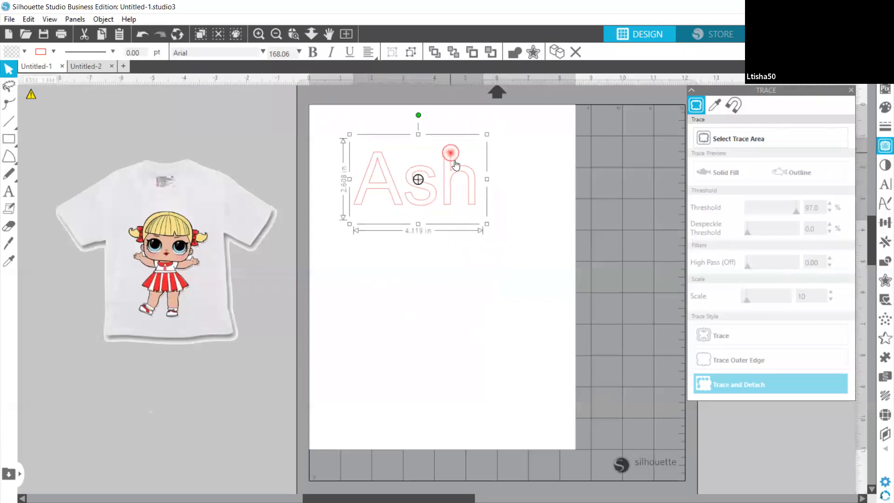
drag(447, 154, 501, 247)
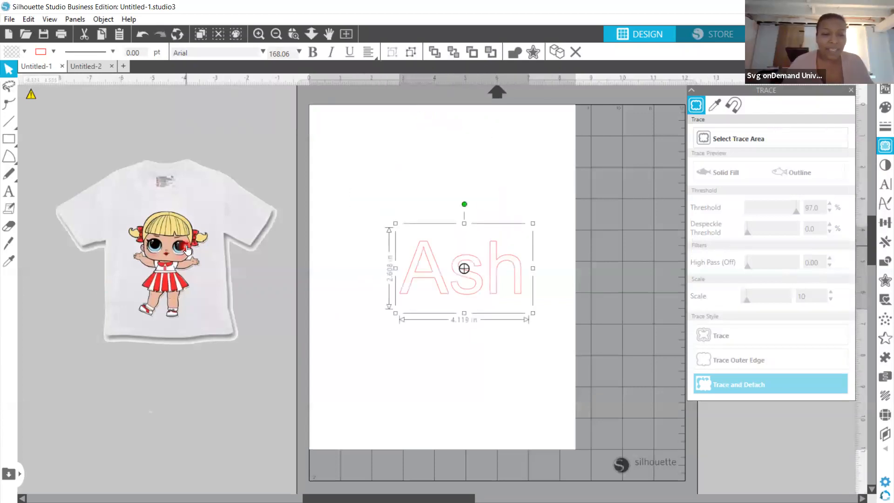
Step: Move the doll from the T-shirt onto the page, enlarge it to about 3.66 in wide, and separate it from the name text
click(357, 303)
drag(459, 192, 417, 177)
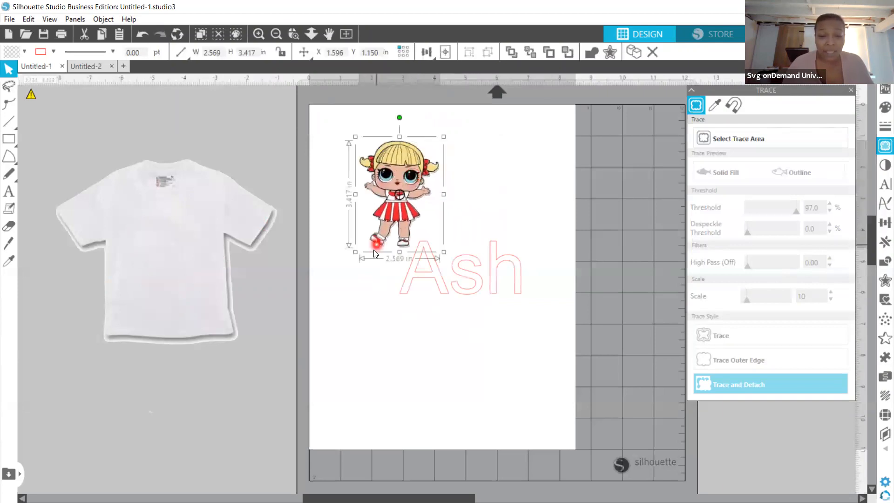
drag(356, 253, 322, 298)
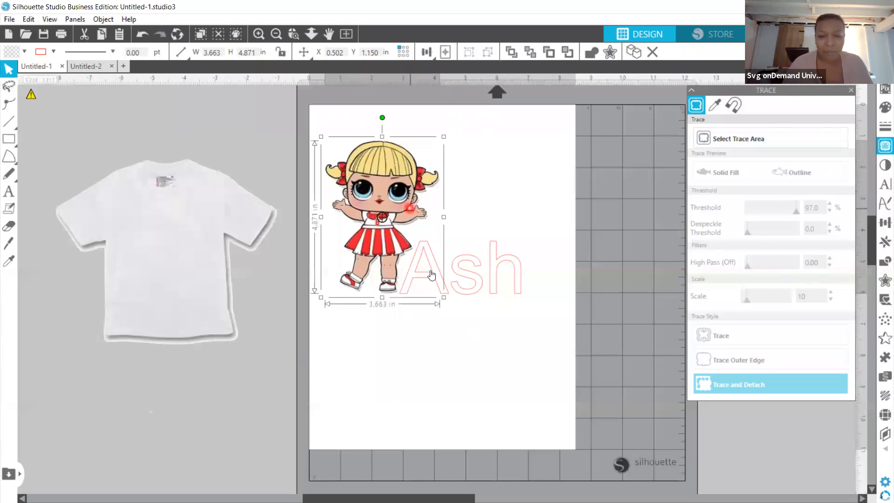
drag(386, 185, 407, 183)
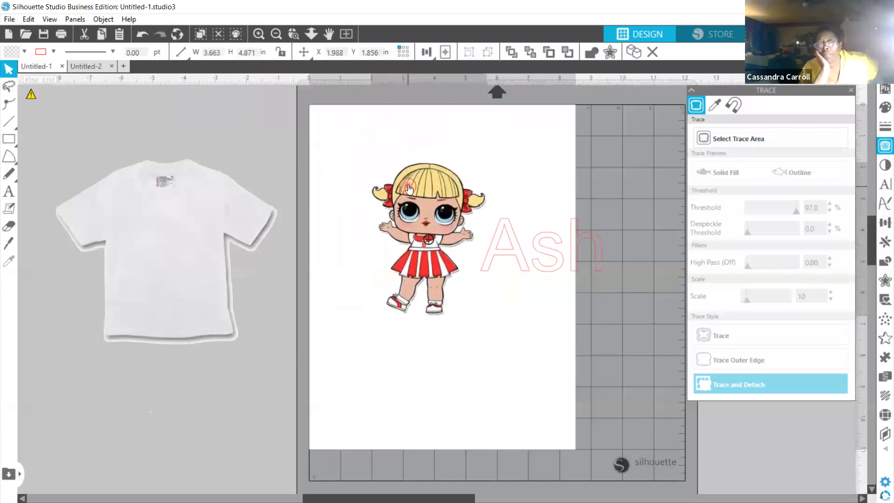
click(406, 181)
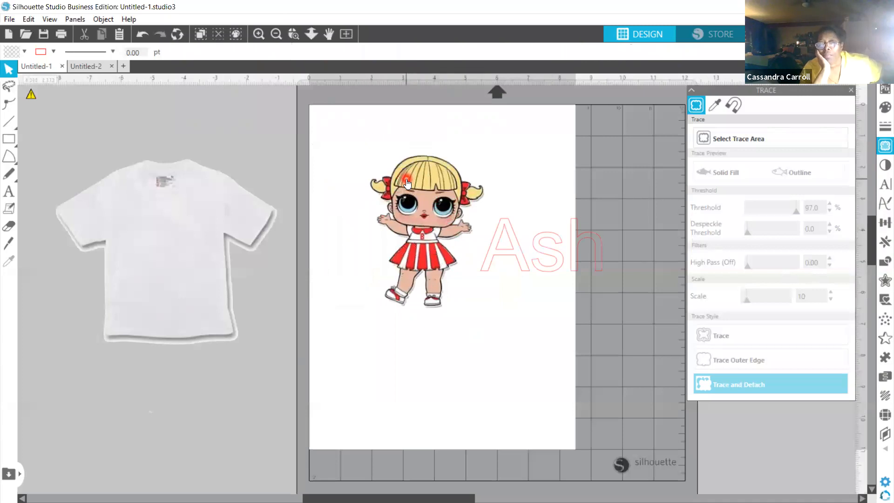
click(407, 183)
Step: Enlarge the doll to about 5.03 in wide and position it near the page's upper-left corner
drag(367, 315, 341, 381)
click(394, 293)
mouse_move(444, 262)
mouse_down()
mouse_move(426, 253)
mouse_move(442, 245)
mouse_up()
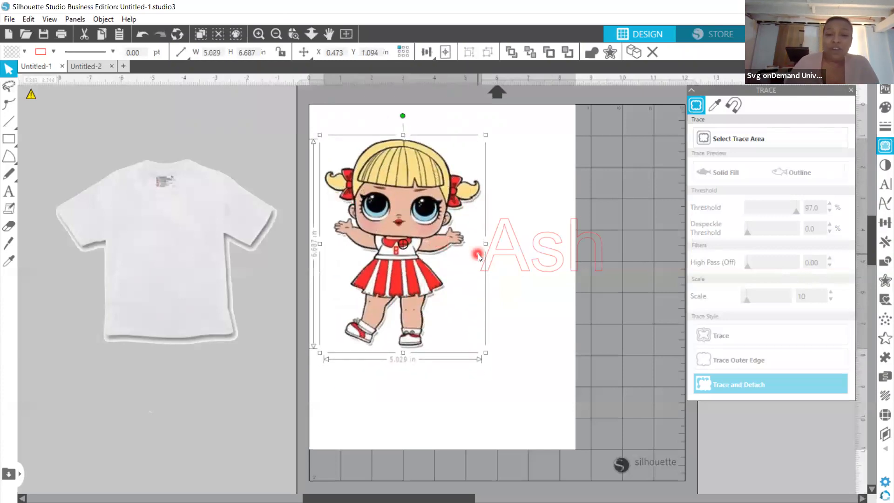
Step: Move the doll back over the T-shirt and delete the name text from the page
drag(443, 214, 176, 249)
drag(495, 243, 378, 201)
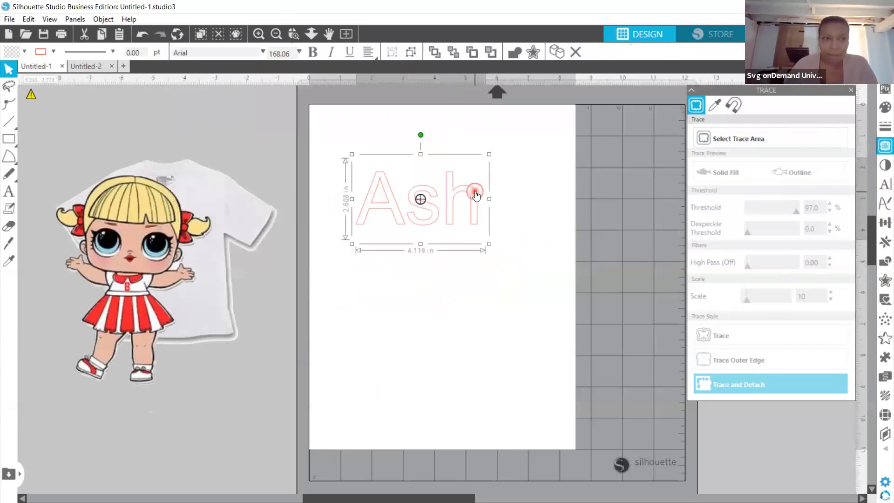
key(Delete)
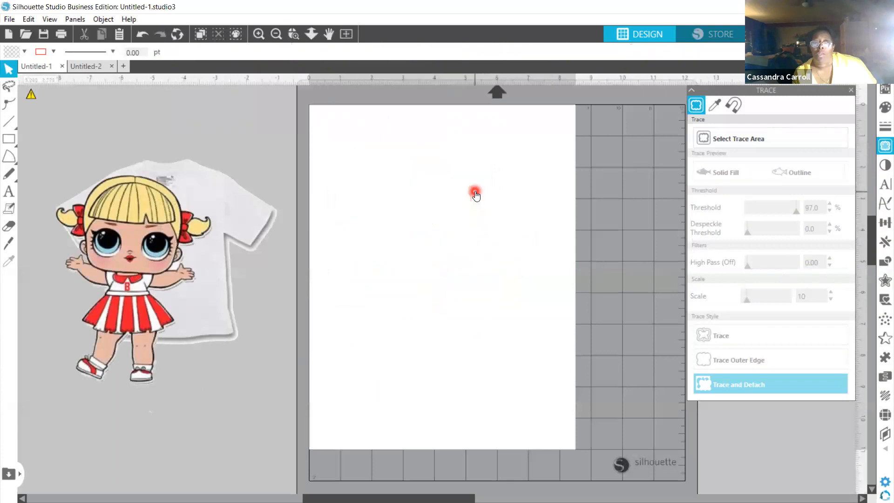
Step: Shrink the doll to 3.000 in wide and center it on the front of the T-shirt
click(177, 228)
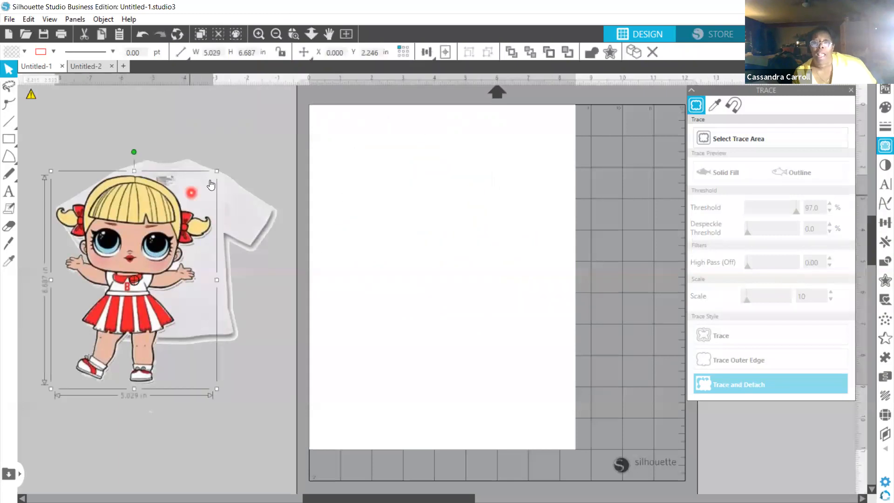
drag(217, 171, 185, 228)
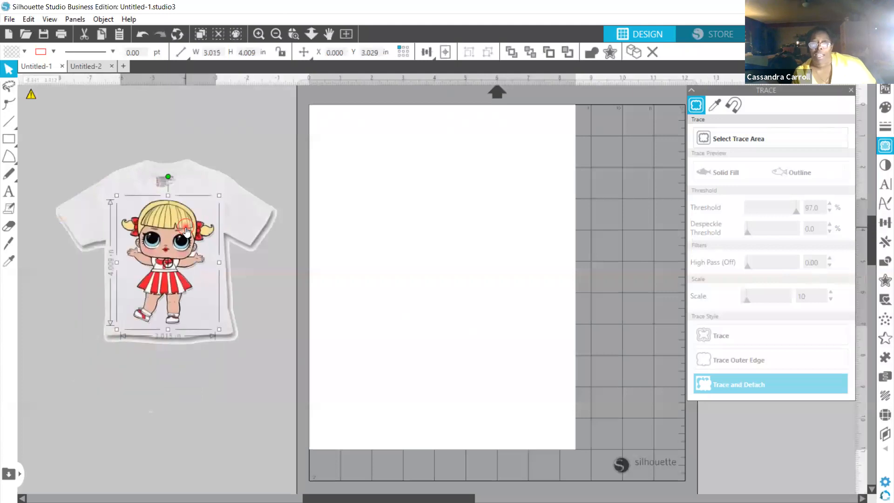
drag(218, 196, 217, 199)
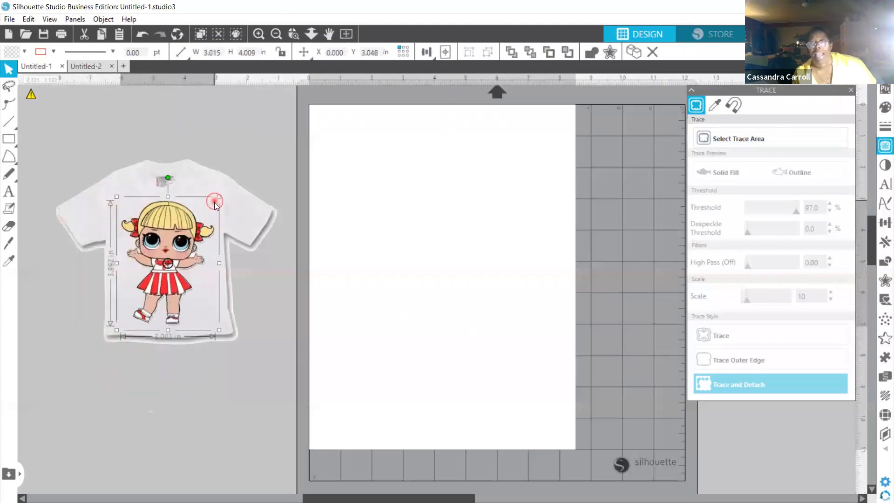
drag(191, 226, 193, 226)
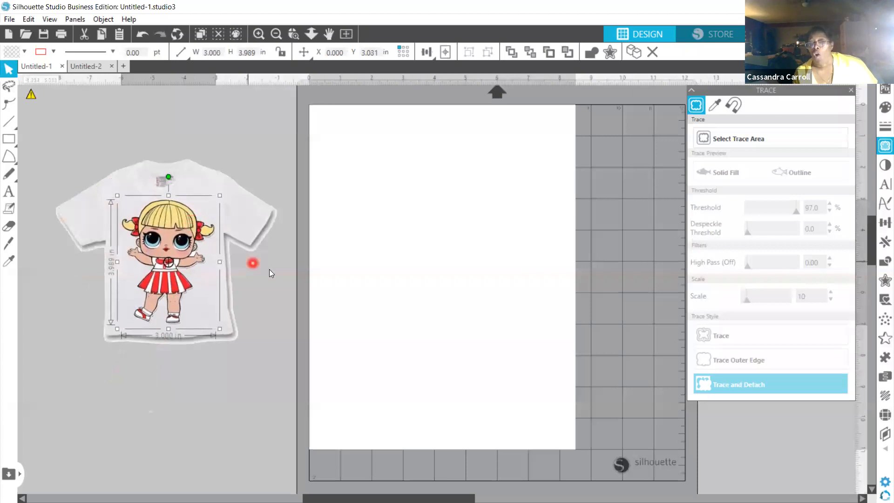
Step: Nudge the doll slightly to fine-tune its placement on the front of the T-shirt and deselect it
click(302, 258)
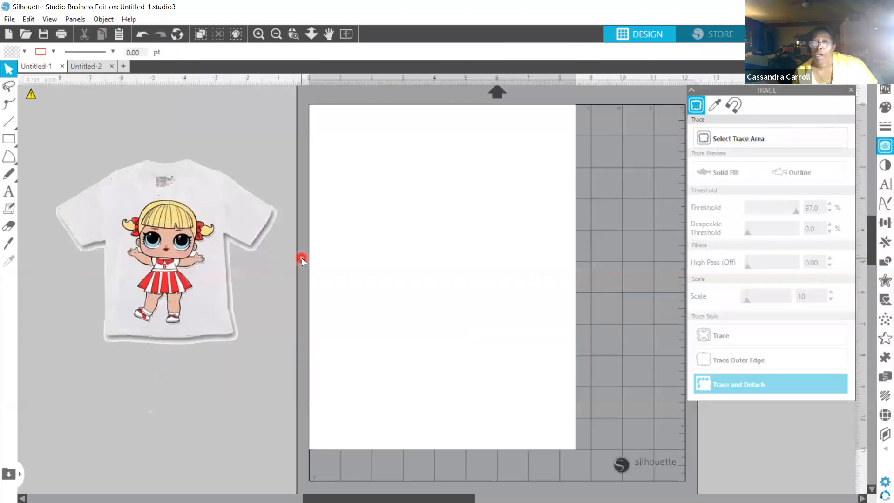
click(171, 241)
drag(174, 248, 175, 250)
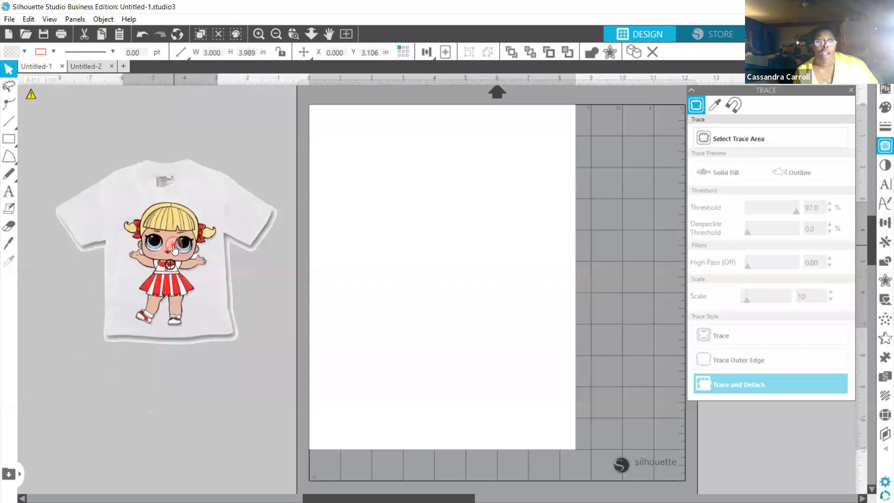
drag(174, 250, 175, 247)
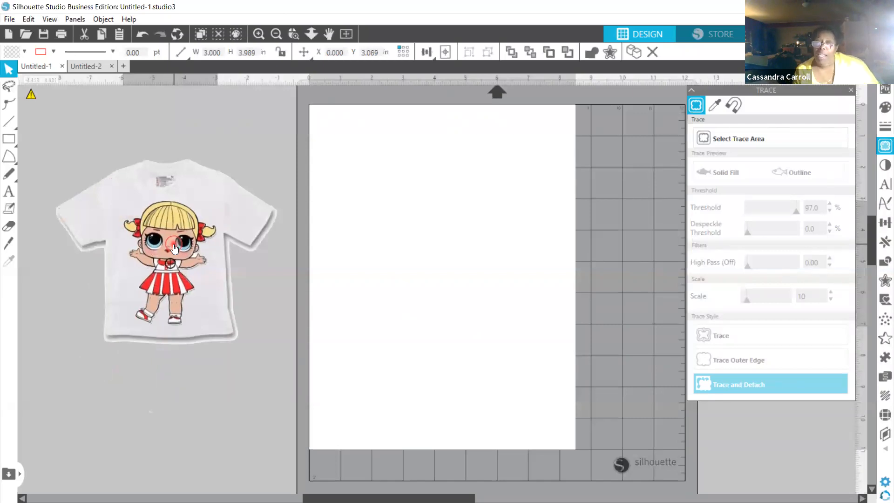
click(286, 278)
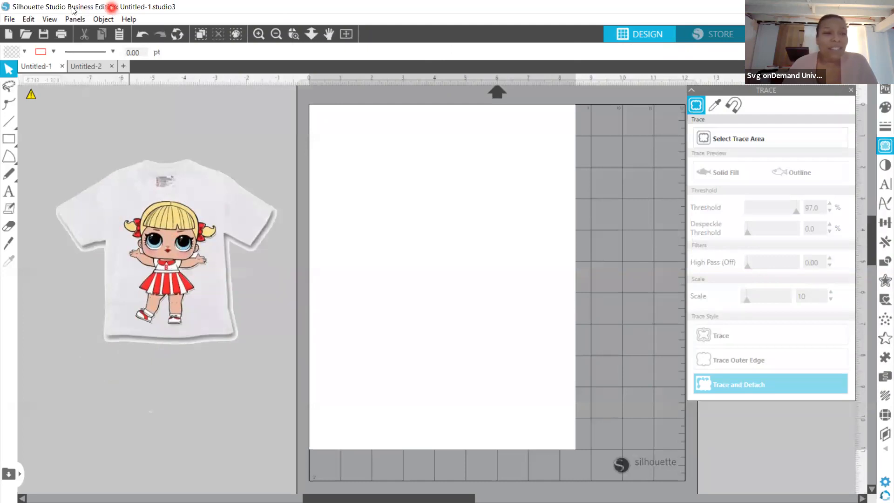
Step: Check which file formats are offered when saving the design to the hard drive and cancel without saving
click(8, 21)
mouse_move(38, 114)
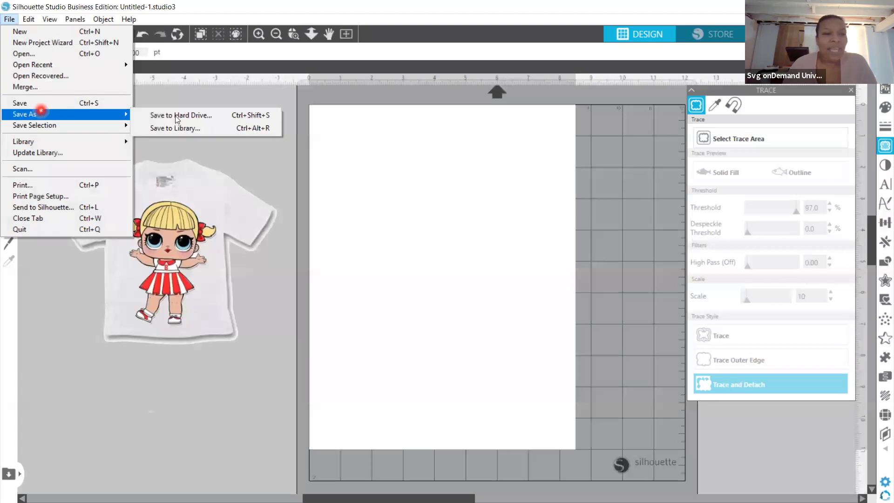
click(177, 116)
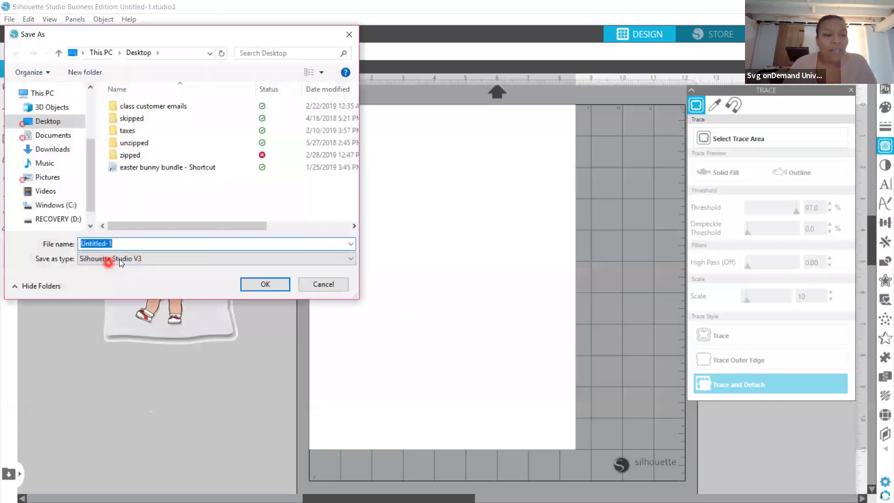
click(120, 259)
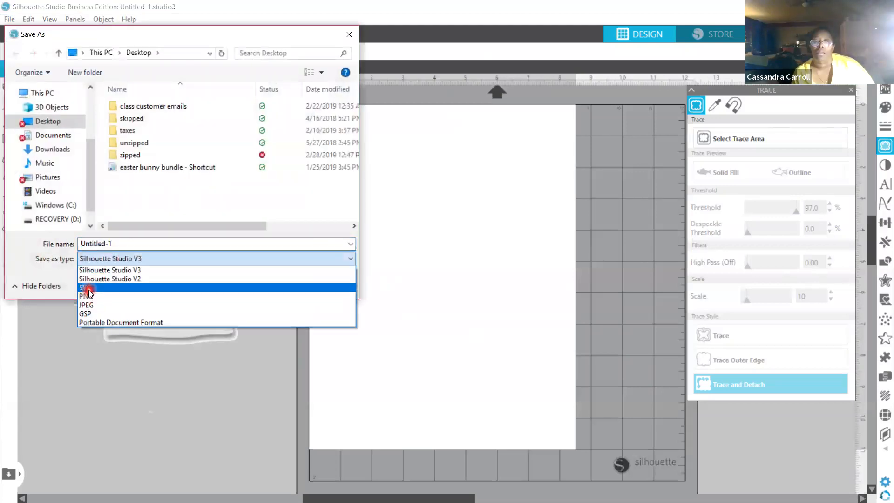
click(157, 353)
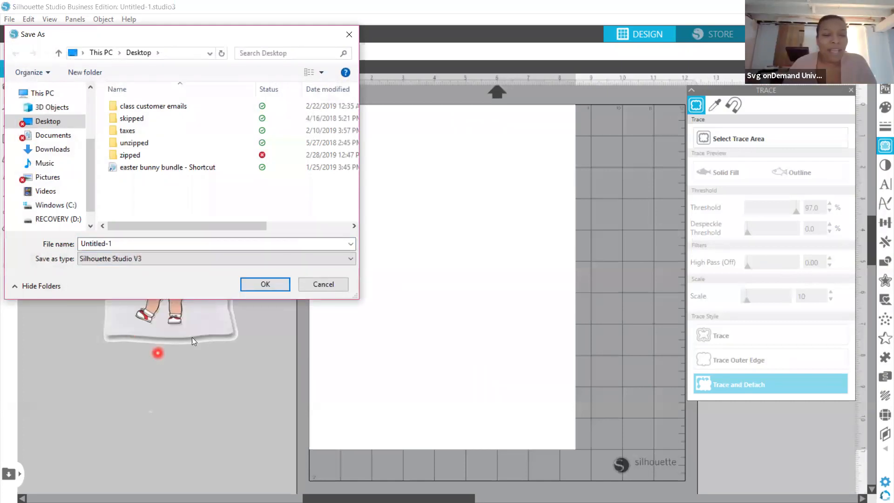
click(340, 284)
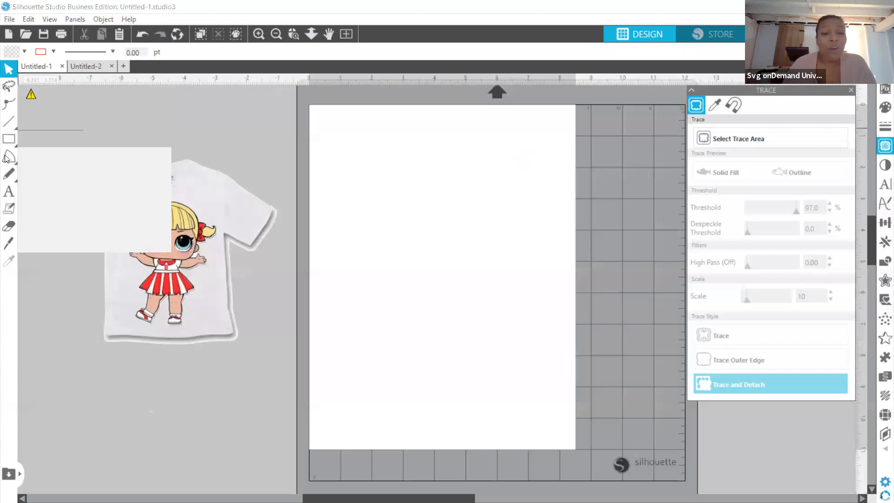
Step: Switch to Chrome, search Google Images for "minnie mouse head" and preview the pink head silhouette with the white bow
click(260, 262)
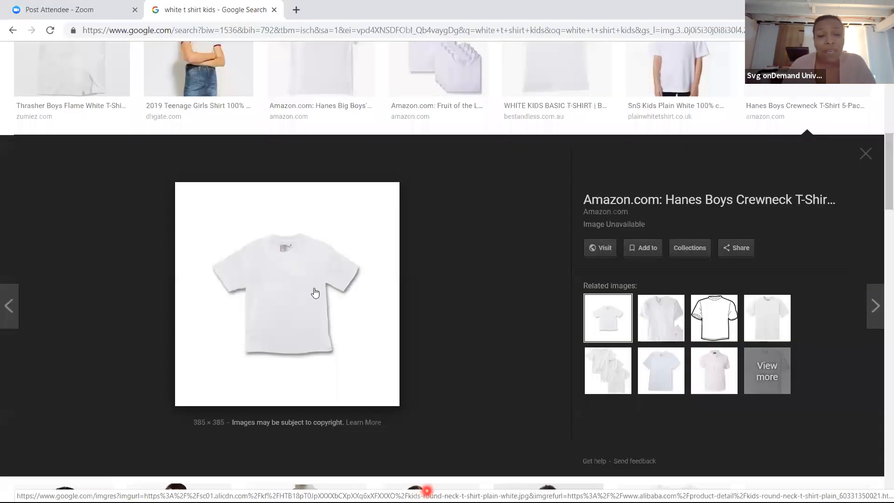
click(314, 289)
scroll(315, 292, up, 10)
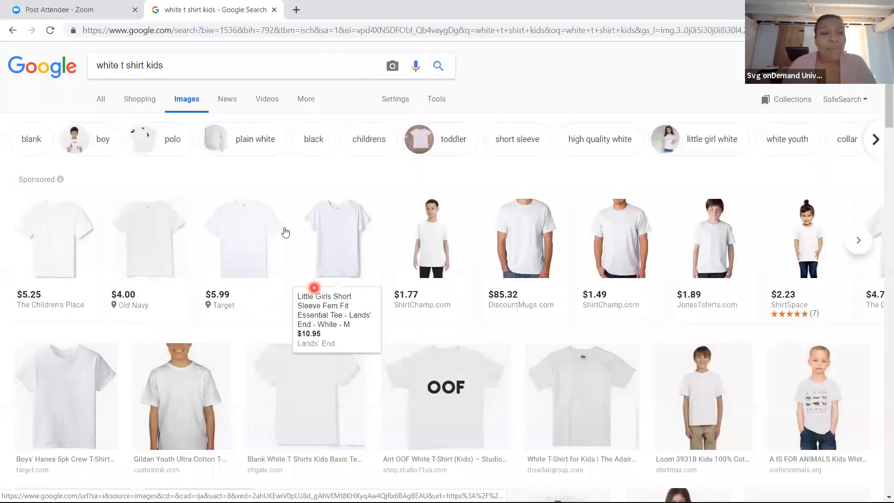
drag(174, 65, 76, 94)
text(m)
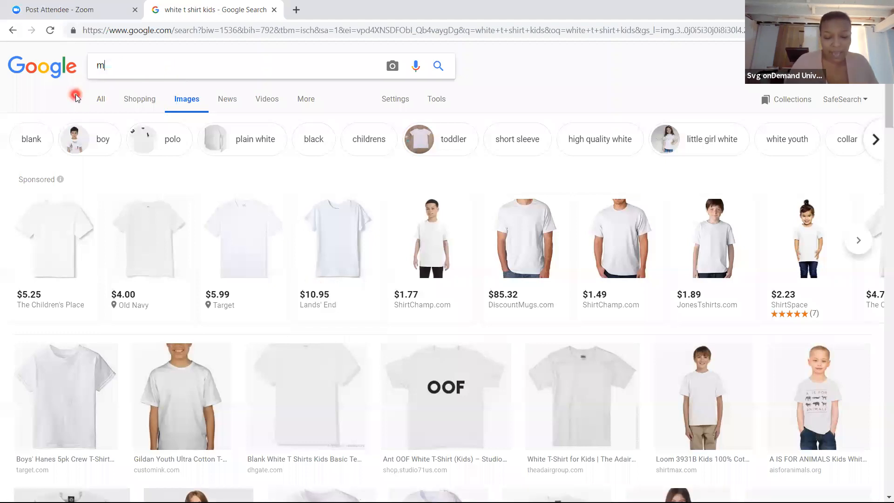
text(innie m)
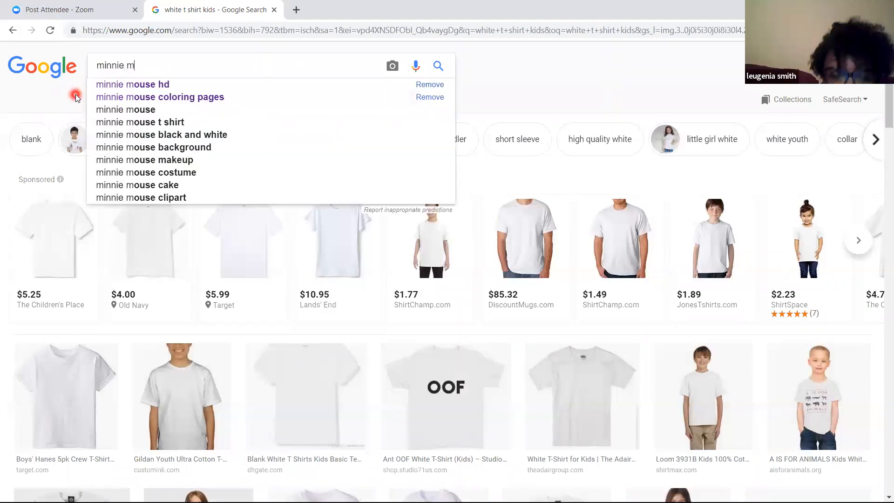
text(ouse head)
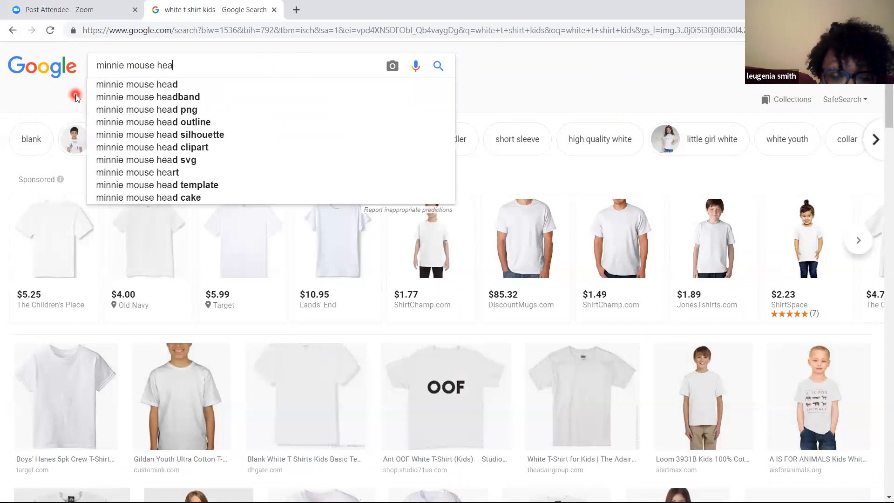
key(Return)
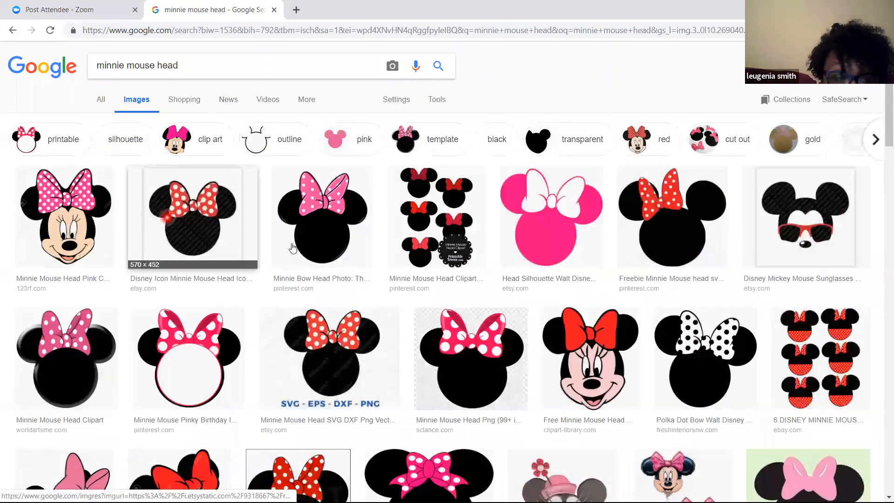
click(337, 243)
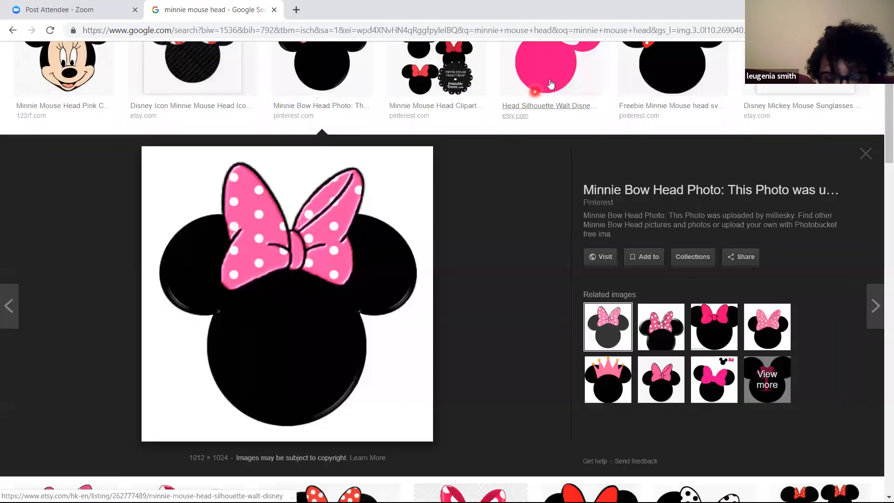
click(555, 80)
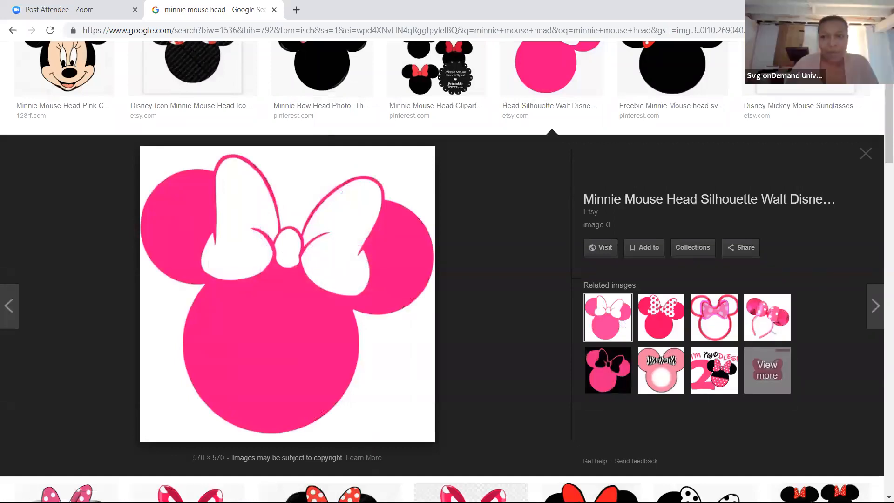
Step: Switch to Silhouette Studio and view the save-to-library dialog for the design, closing it without saving
click(828, 7)
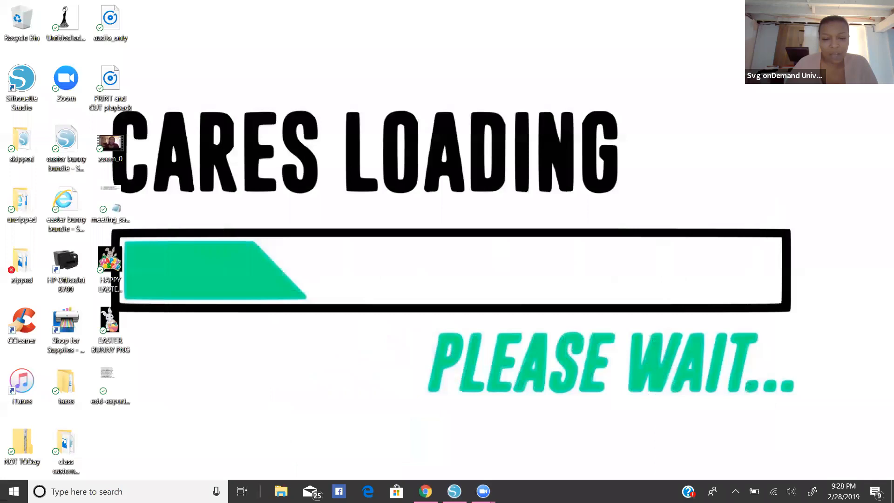
mouse_move(454, 491)
click(455, 454)
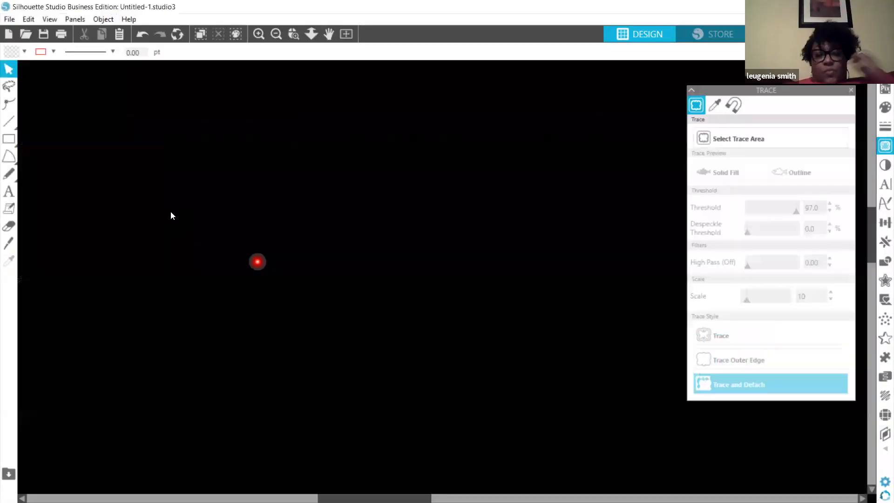
click(658, 34)
click(9, 19)
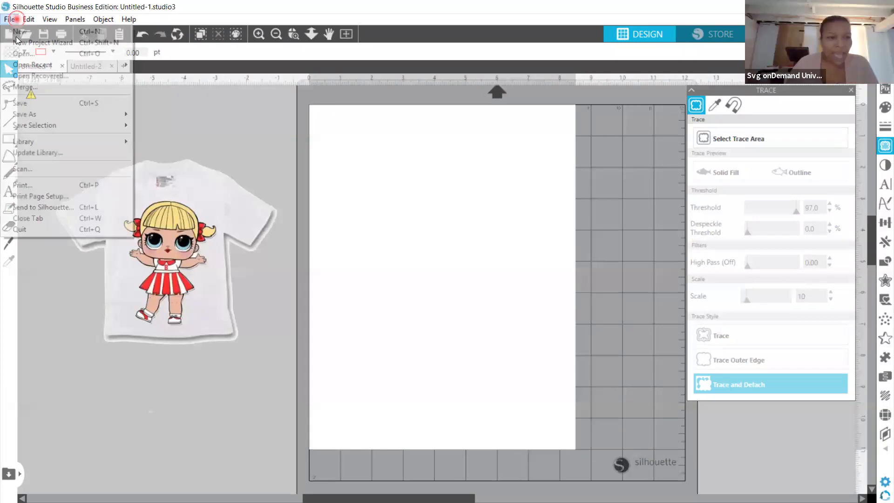
mouse_move(34, 115)
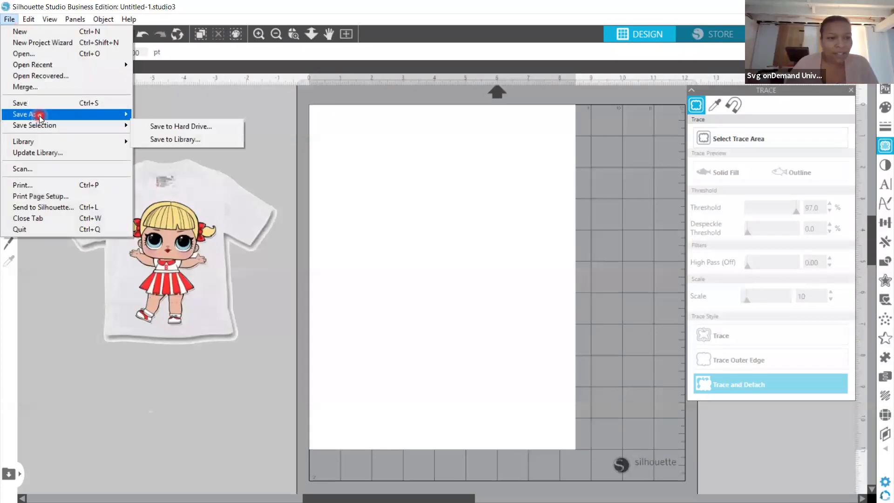
click(188, 130)
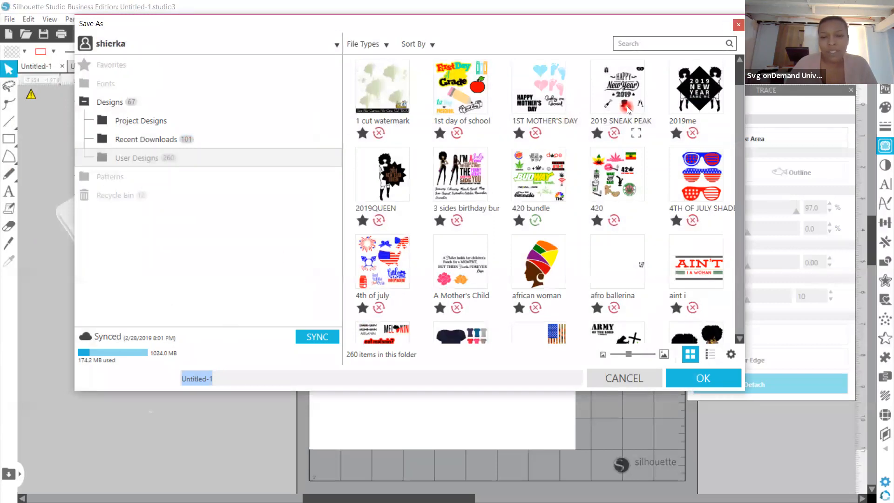
click(739, 25)
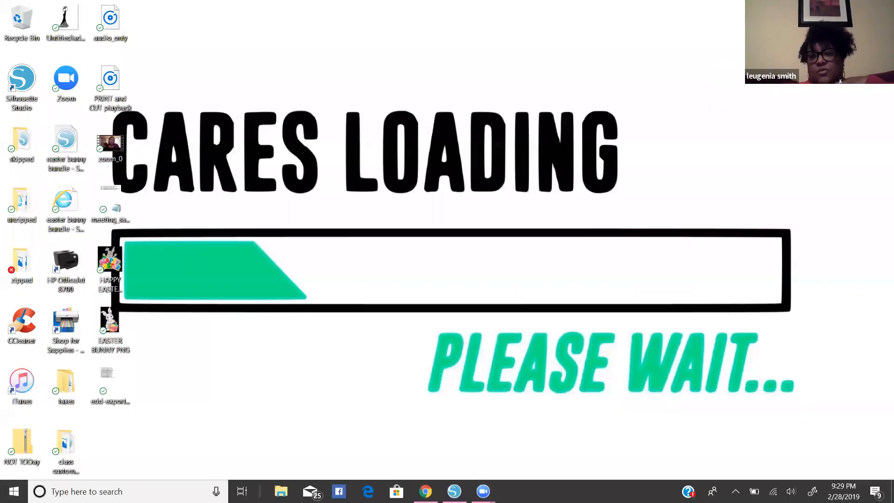
Step: Copy the pink Minnie Mouse head image in Chrome and return to Silhouette Studio
mouse_move(426, 491)
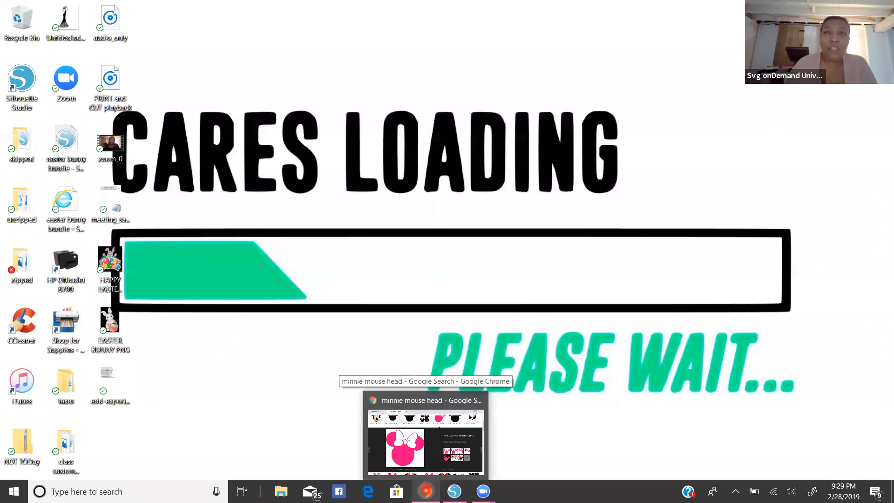
click(418, 462)
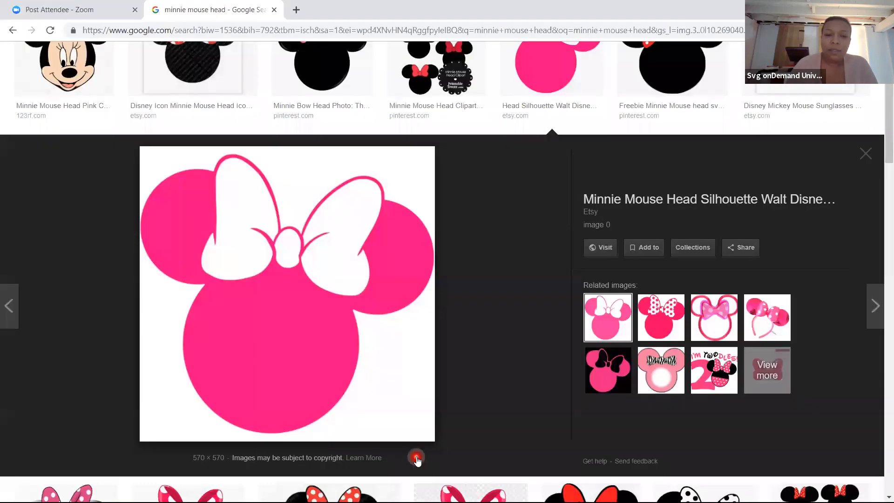
right_click(321, 312)
click(355, 386)
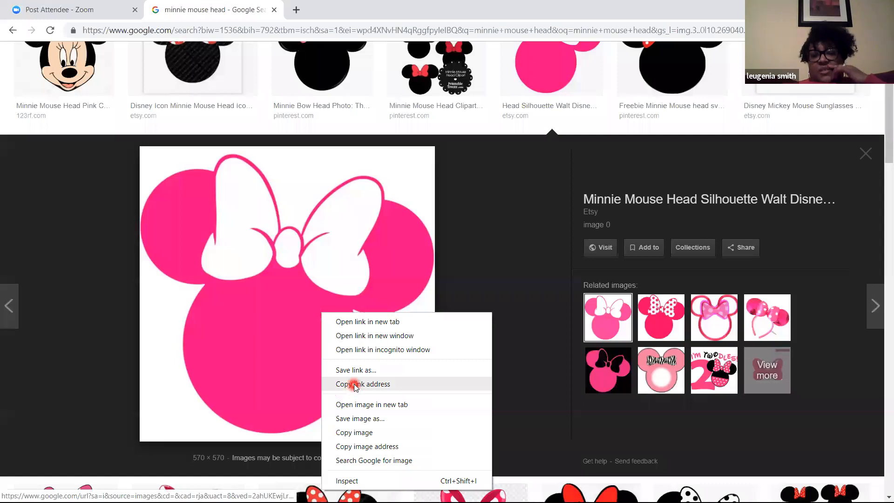
click(356, 438)
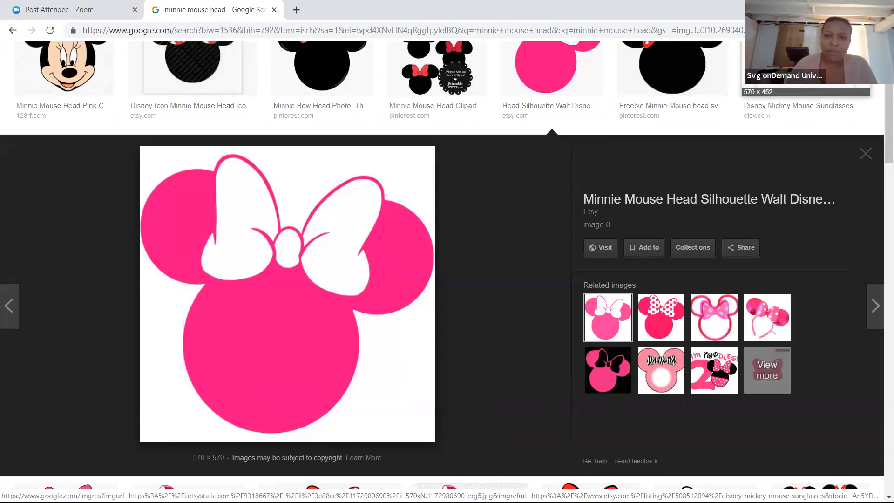
click(827, 9)
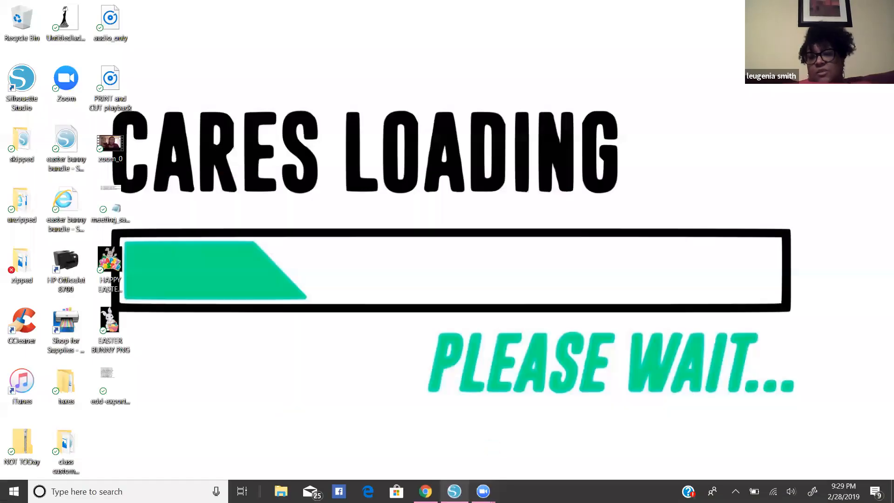
mouse_move(426, 491)
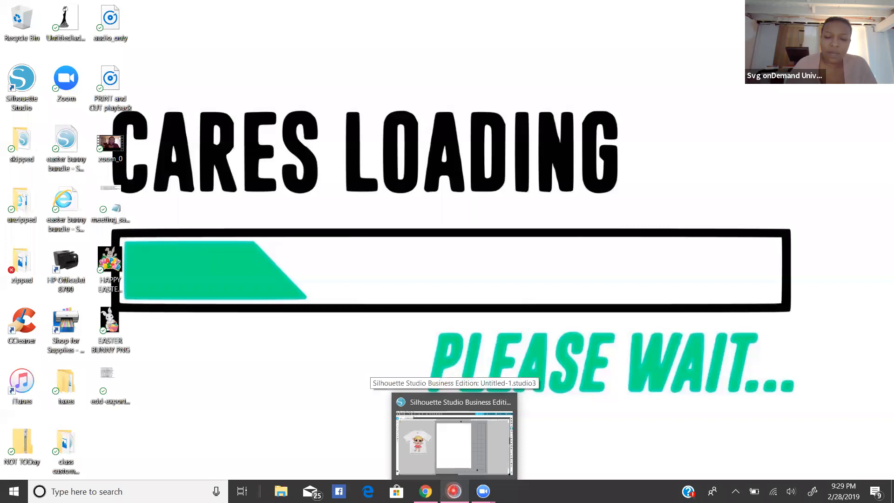
click(455, 492)
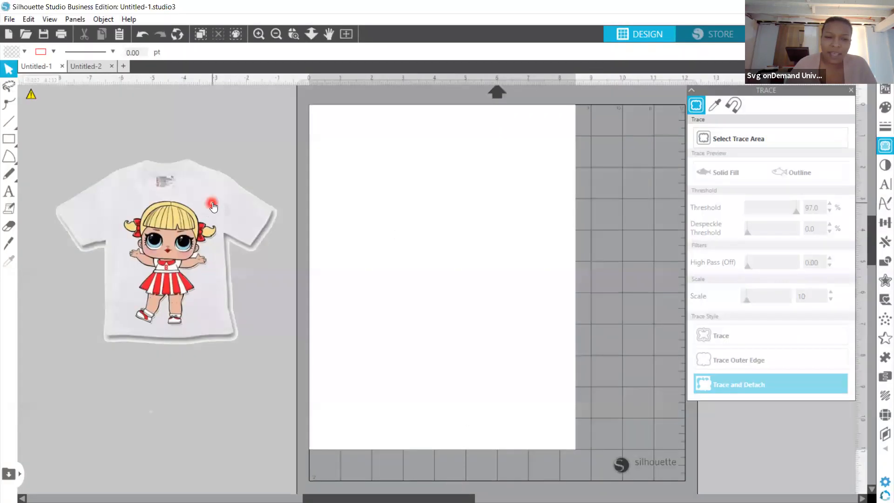
Step: Shift the T-shirt slightly up and left, and place the doll on the page enlarged to about 5.00 in wide
drag(210, 195, 192, 183)
drag(182, 220, 435, 167)
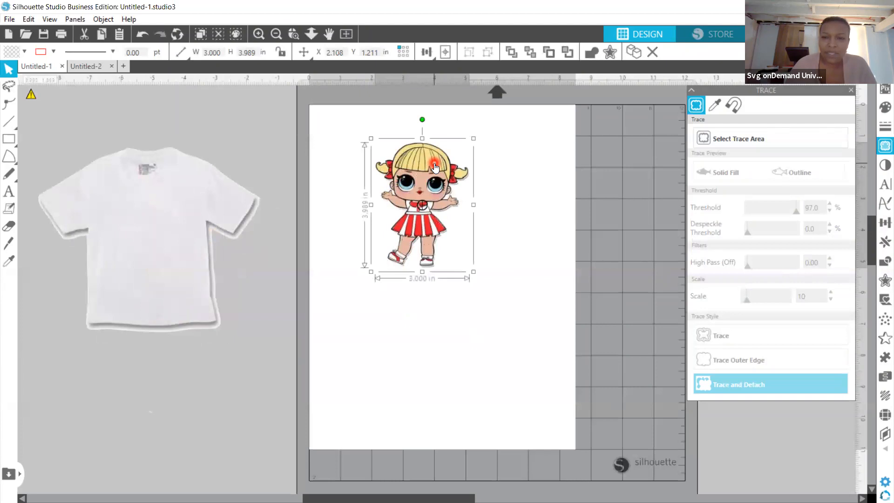
drag(435, 167, 398, 180)
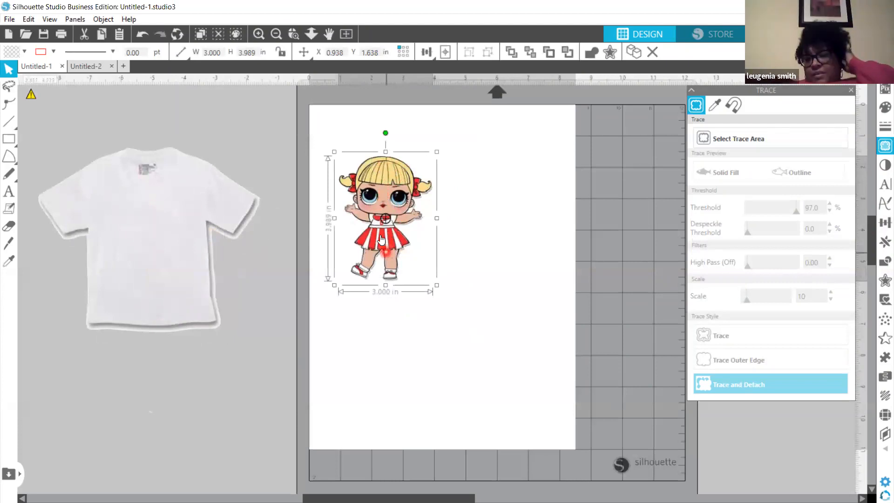
drag(336, 285, 313, 397)
drag(355, 257, 434, 244)
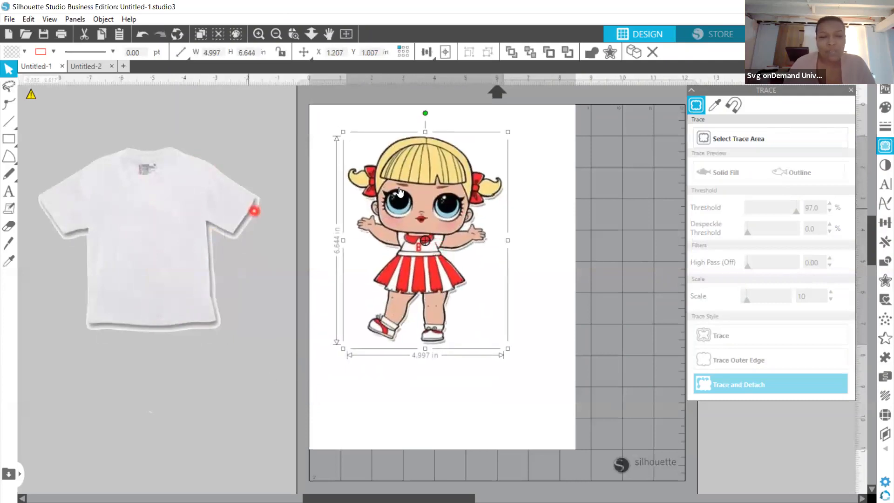
Step: Shrink the doll to about 3.26 in wide and move it back onto the front of the T-shirt
drag(508, 131, 454, 208)
click(412, 254)
drag(399, 232, 305, 182)
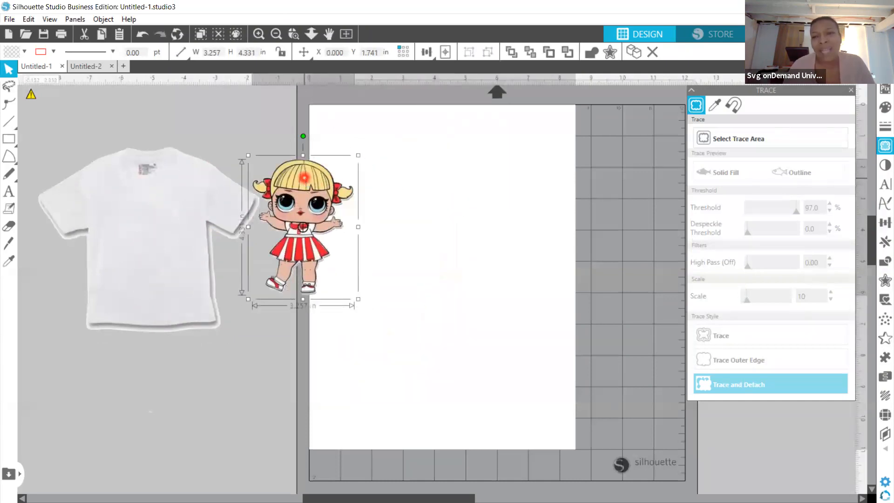
drag(331, 211, 167, 228)
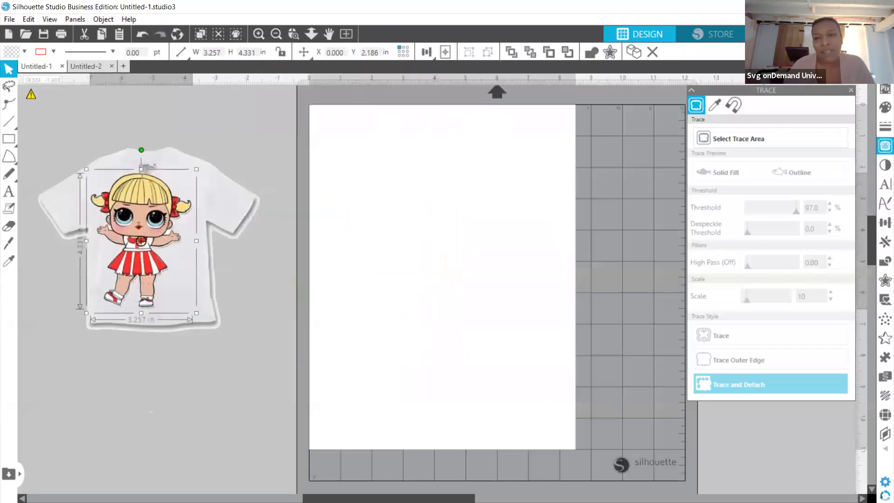
Step: Search the user library for the LOL design and return to the design workspace
click(782, 34)
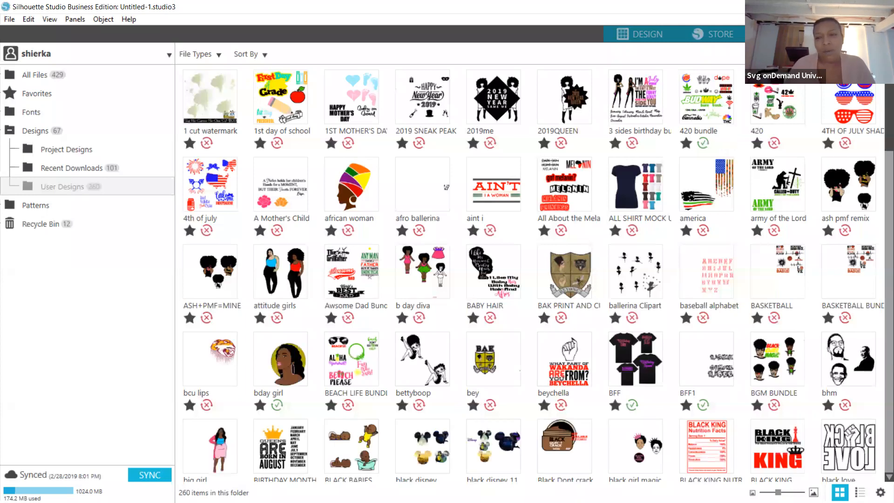
key(Return)
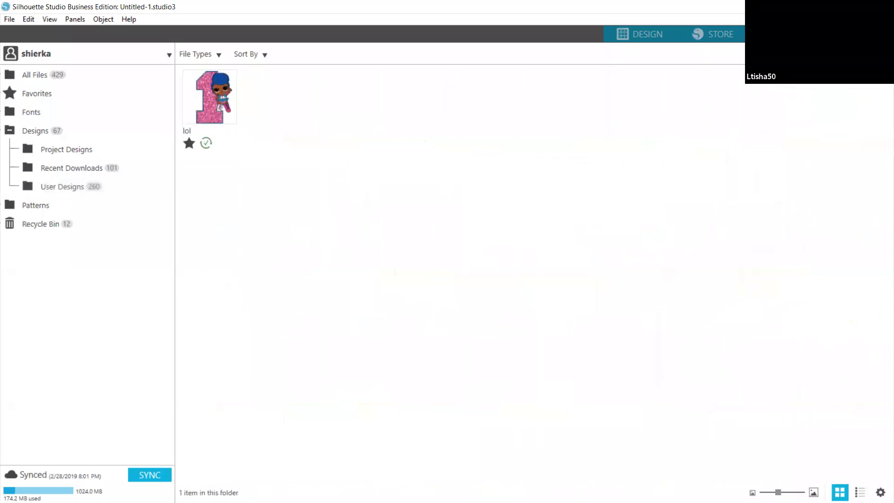
click(653, 40)
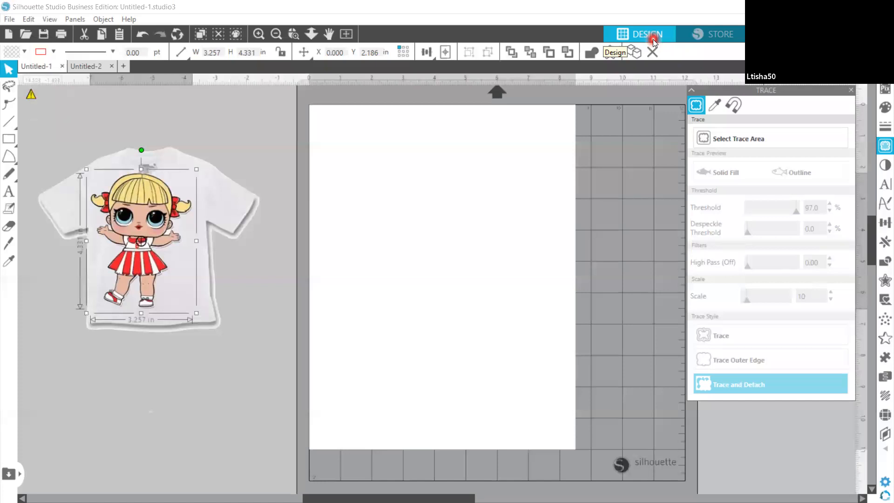
Step: Move the coloured doll off the T-shirt onto the upper middle of the page
click(448, 178)
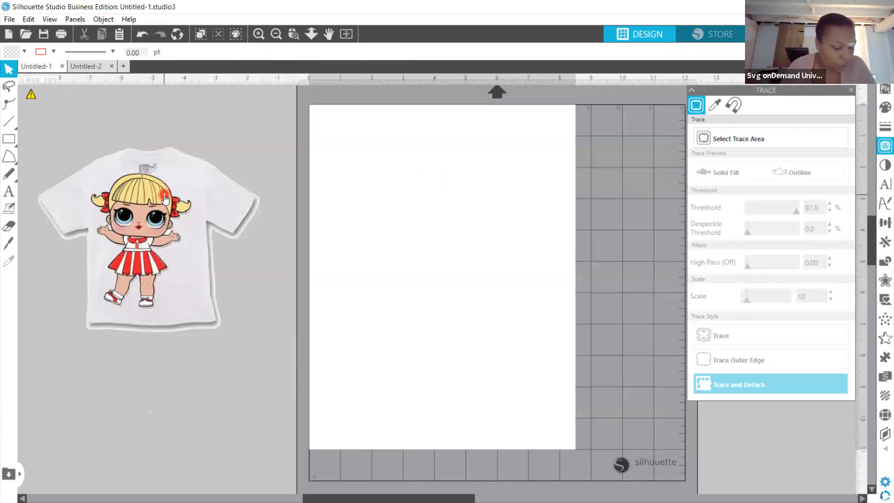
drag(167, 201, 448, 240)
drag(452, 204, 456, 202)
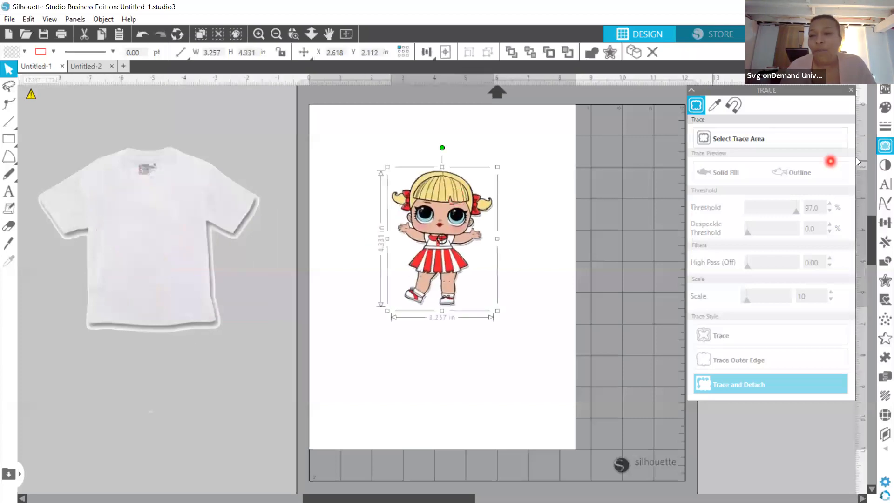
Step: Select a trace area around the coloured doll, set the threshold to 61.0%, and trace it with the standard Trace style
click(882, 147)
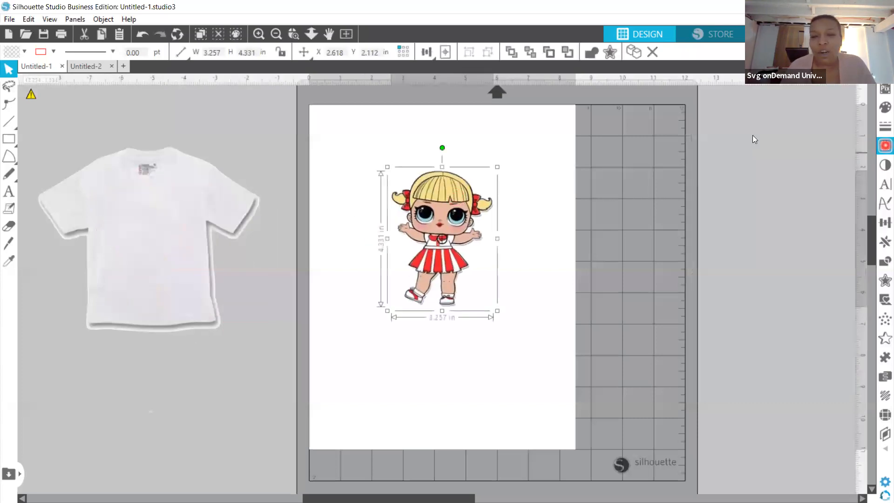
click(885, 147)
click(706, 138)
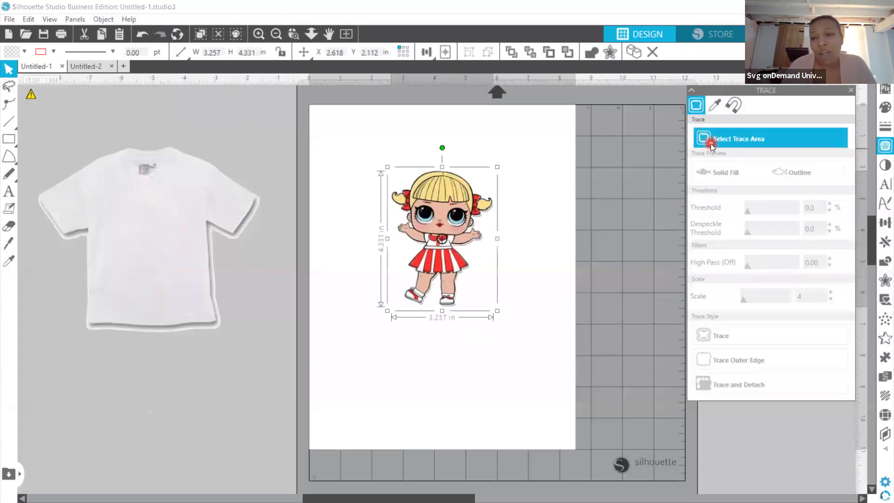
drag(359, 162, 463, 269)
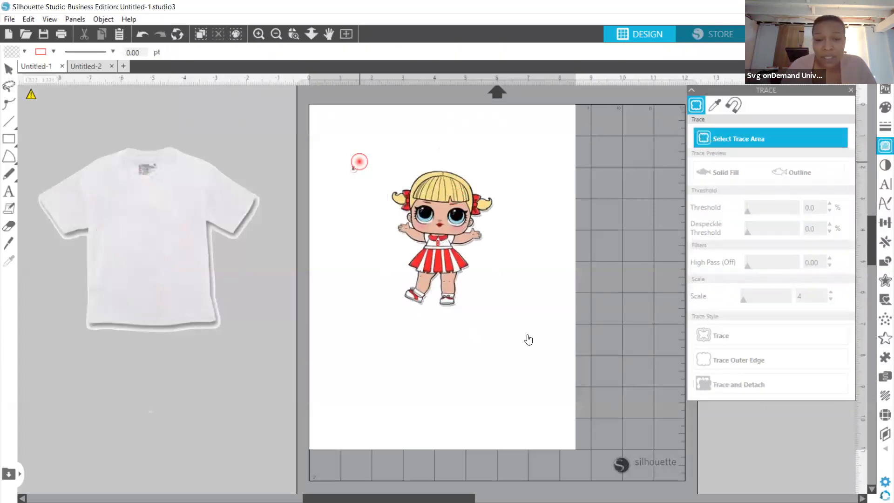
drag(529, 340, 527, 337)
click(777, 213)
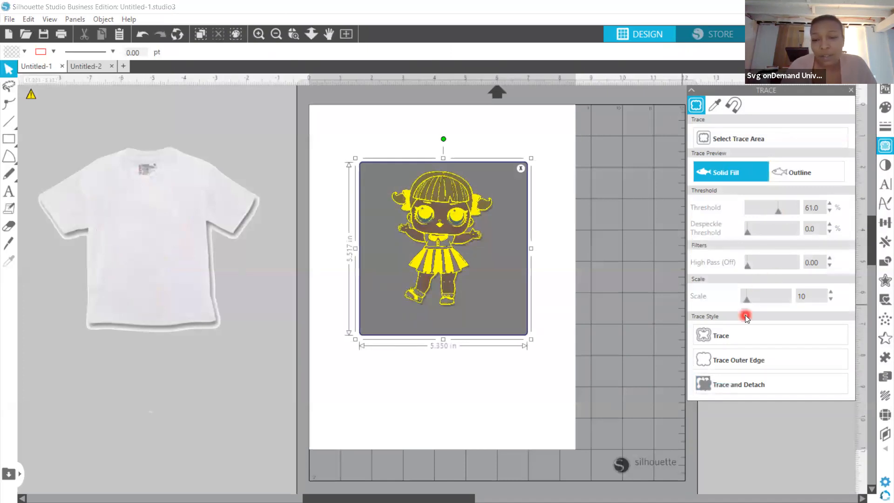
click(761, 339)
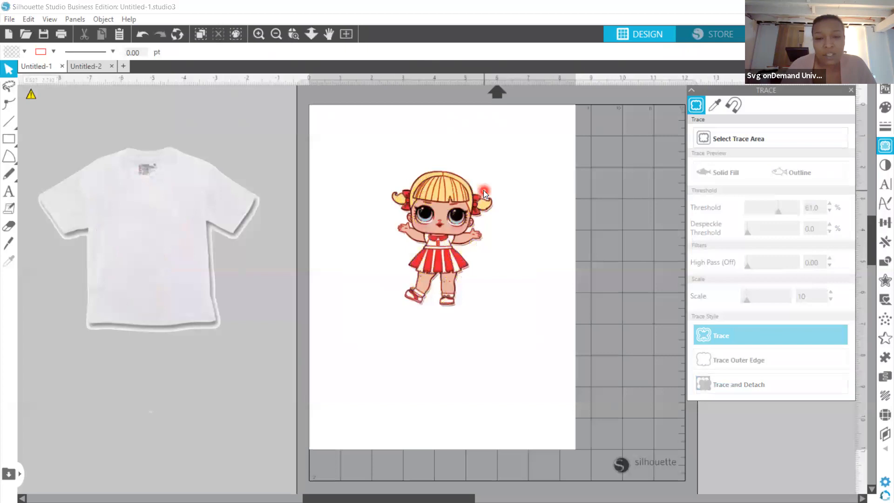
Step: Separate the traced outline from the coloured doll, placing the coloured doll on the T-shirt and the outline near the page's centre
mouse_move(453, 187)
mouse_down()
mouse_move(196, 248)
mouse_move(388, 230)
mouse_up()
mouse_move(438, 212)
mouse_down()
mouse_move(221, 277)
mouse_move(145, 264)
mouse_up()
click(363, 265)
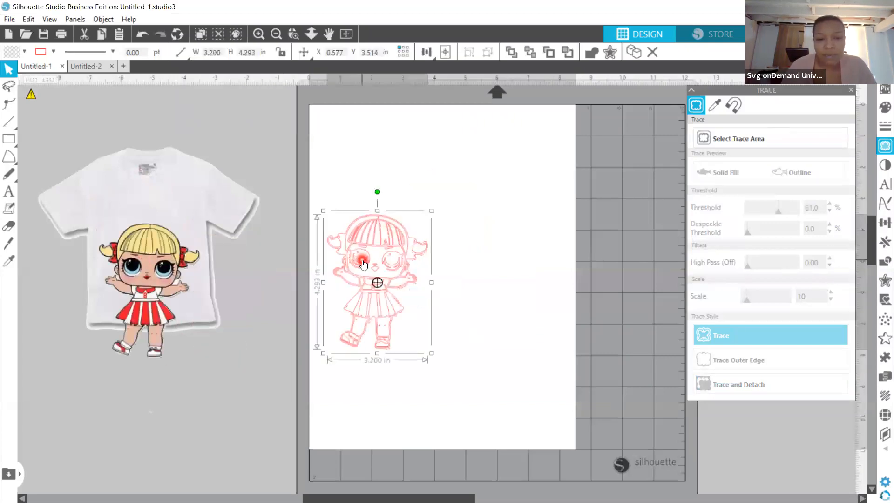
drag(363, 264, 439, 224)
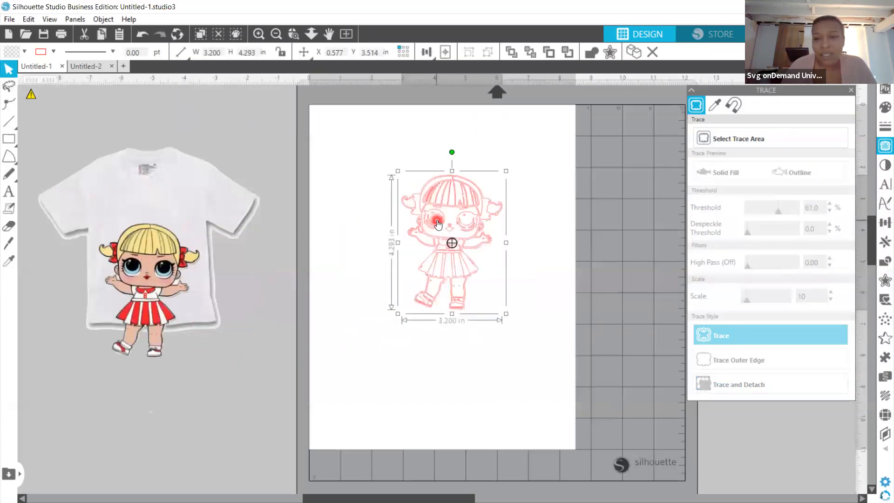
Step: Set both the fill colour and the line colour of the traced doll to black
click(885, 107)
click(773, 147)
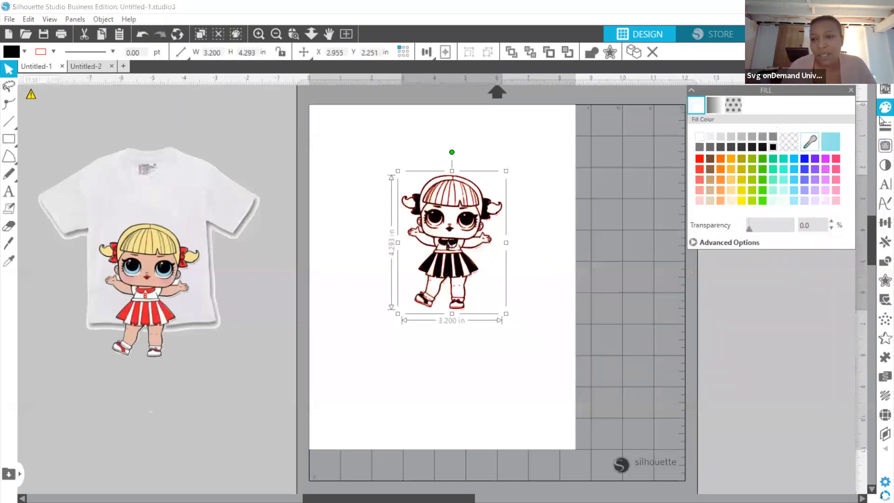
click(884, 125)
click(716, 105)
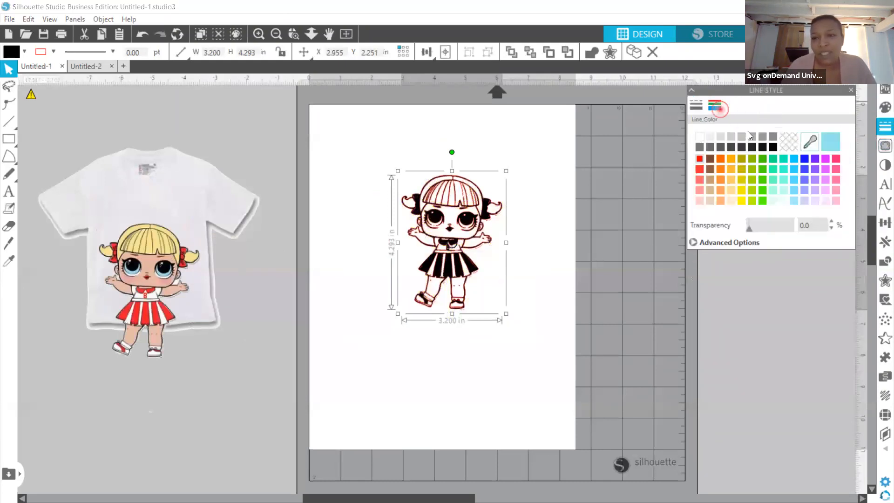
click(774, 147)
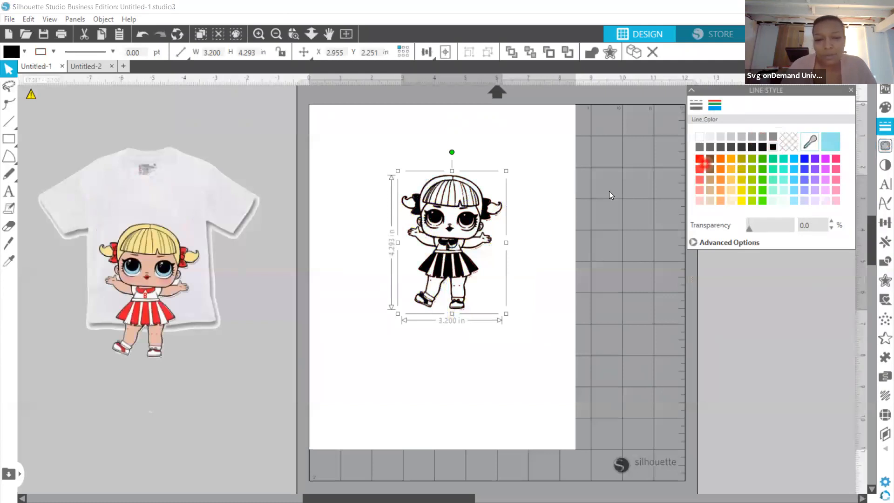
Step: Resize the black doll on the page to about 4.60 in wide and move the coloured doll off the T-shirt to below it
drag(397, 313, 344, 410)
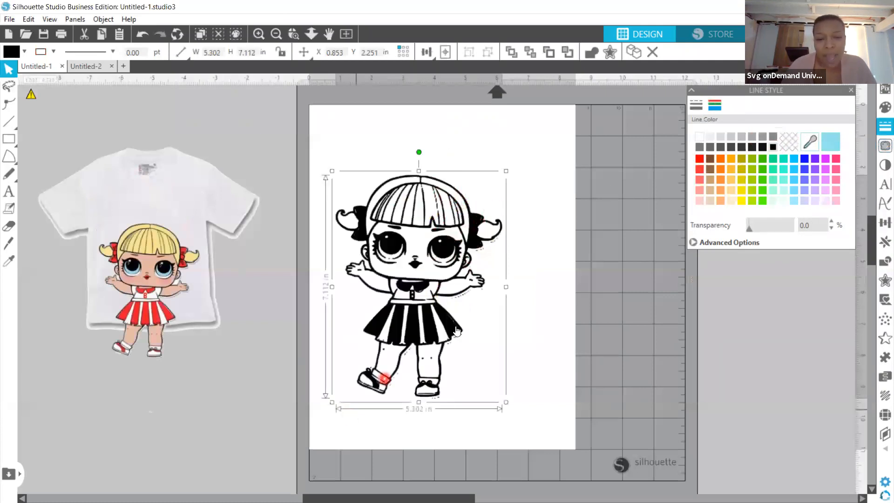
drag(456, 328, 445, 307)
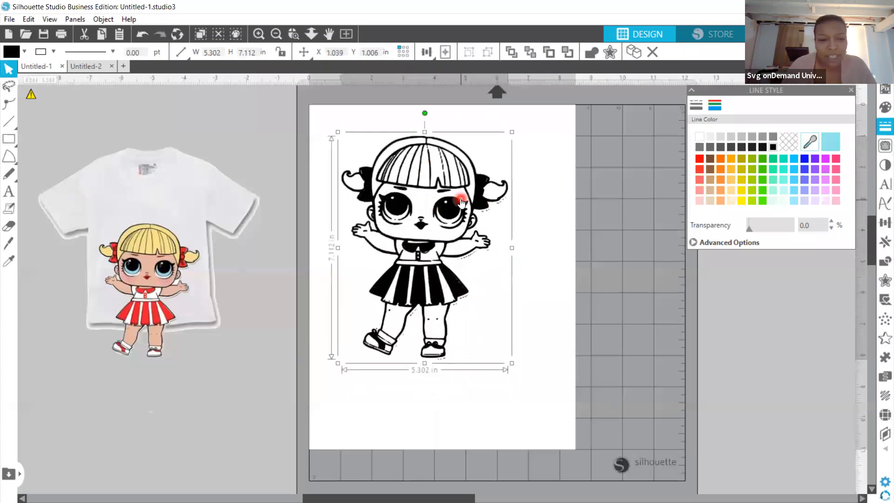
drag(146, 266, 204, 362)
click(419, 243)
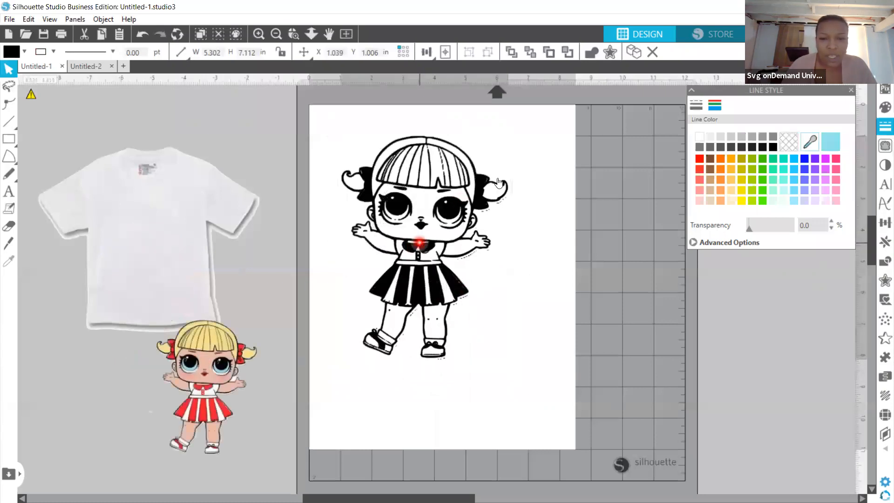
drag(512, 133, 489, 162)
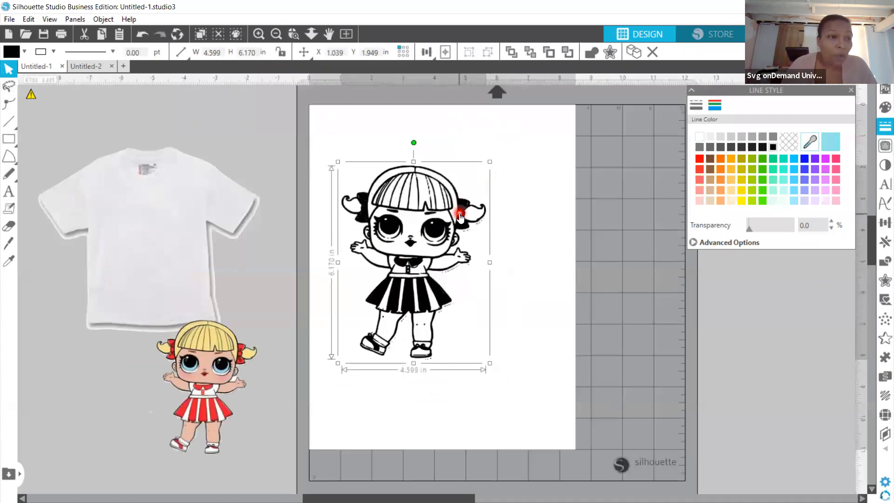
drag(459, 213, 481, 205)
Step: View the save-to-hard-drive options for the design with SVG chosen as the file type, closing the dialog without saving
click(9, 19)
click(51, 115)
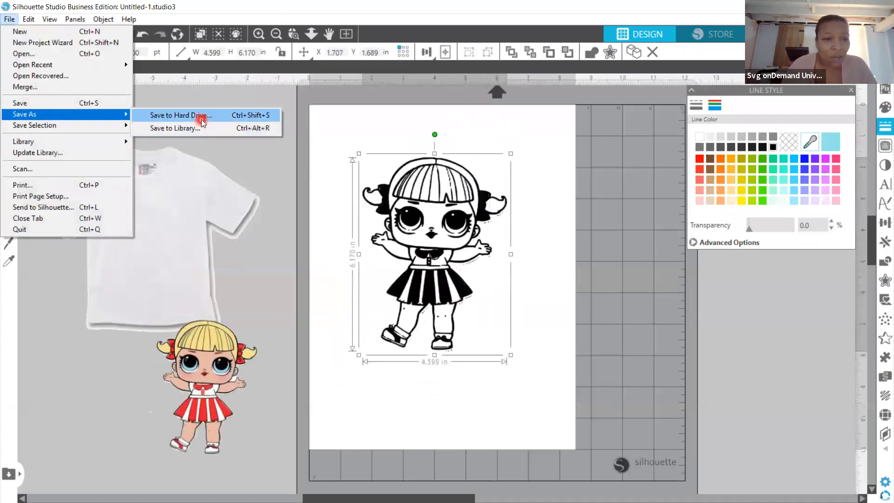
click(201, 120)
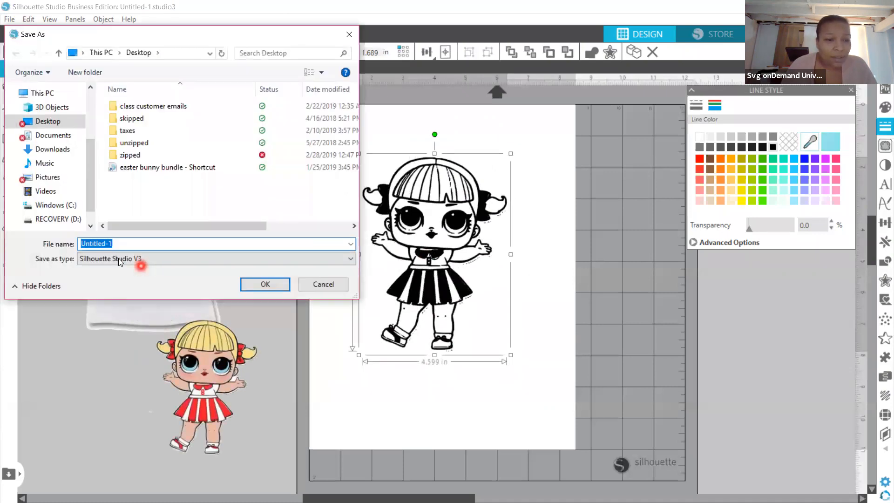
click(118, 258)
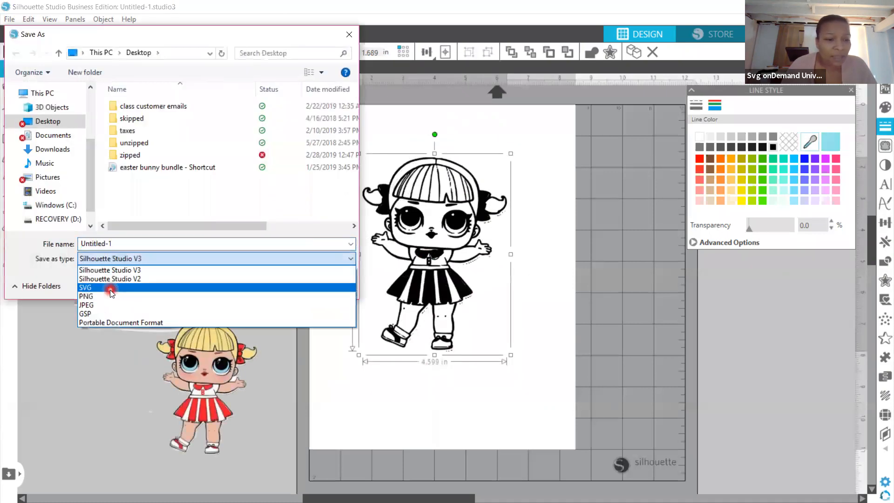
click(112, 287)
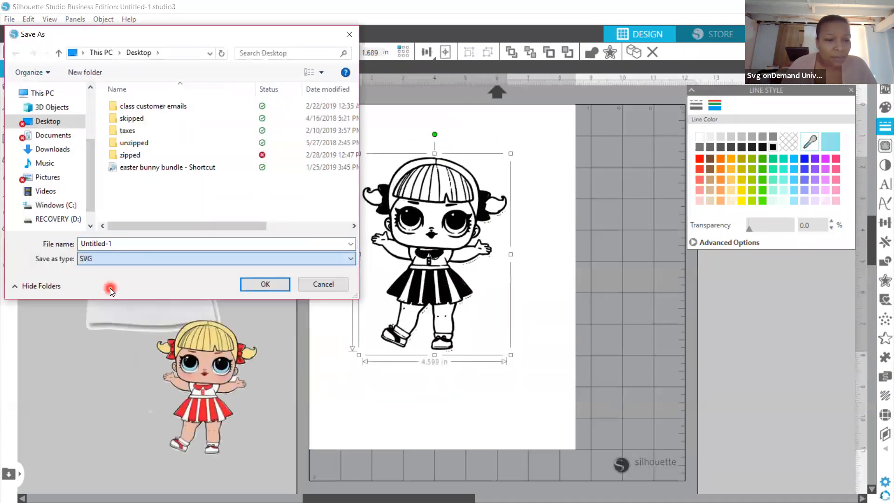
click(325, 287)
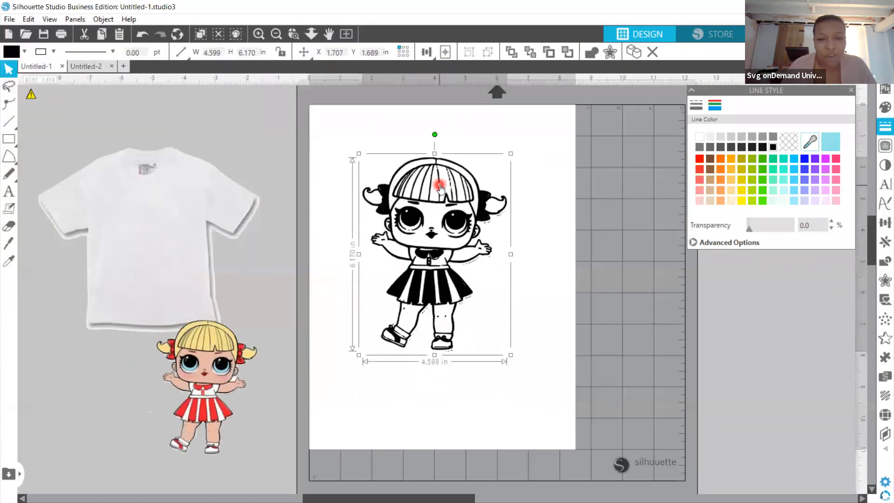
Step: Shrink the black doll to about 2.91 in wide, place it on the T-shirt front, and nudge the T-shirt slightly
drag(407, 223, 315, 239)
drag(347, 200, 452, 183)
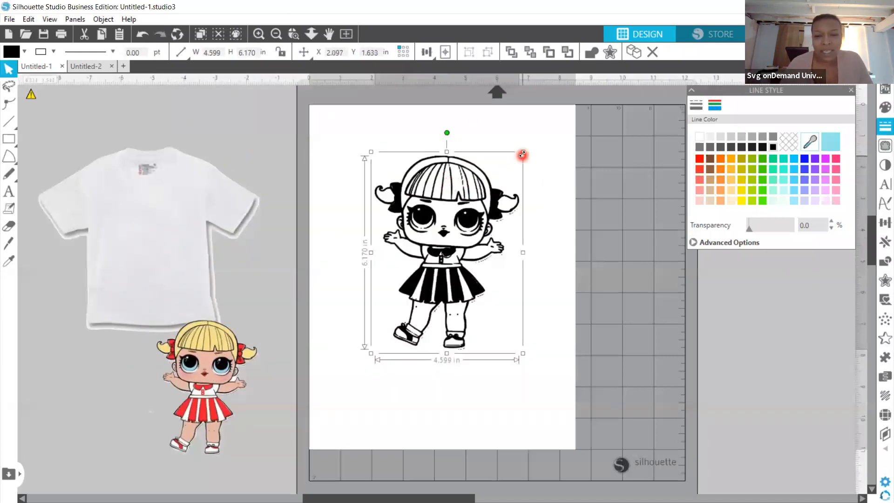
drag(522, 152, 166, 238)
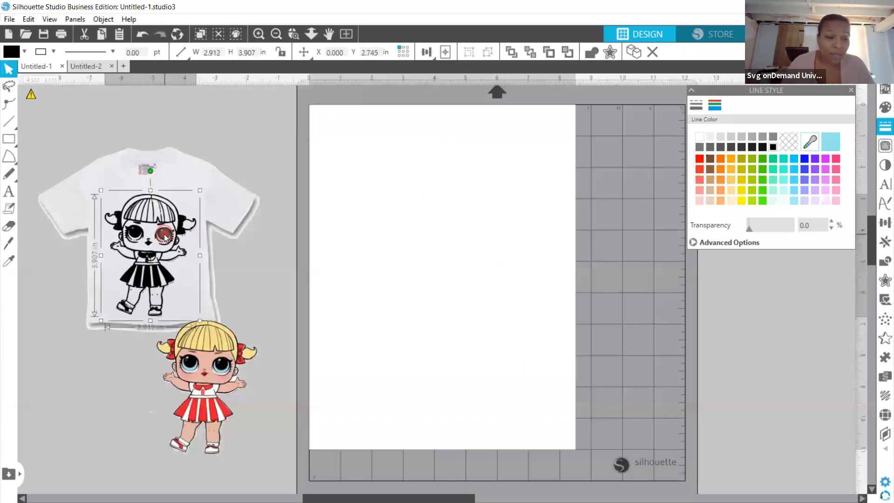
click(206, 186)
drag(207, 185, 207, 185)
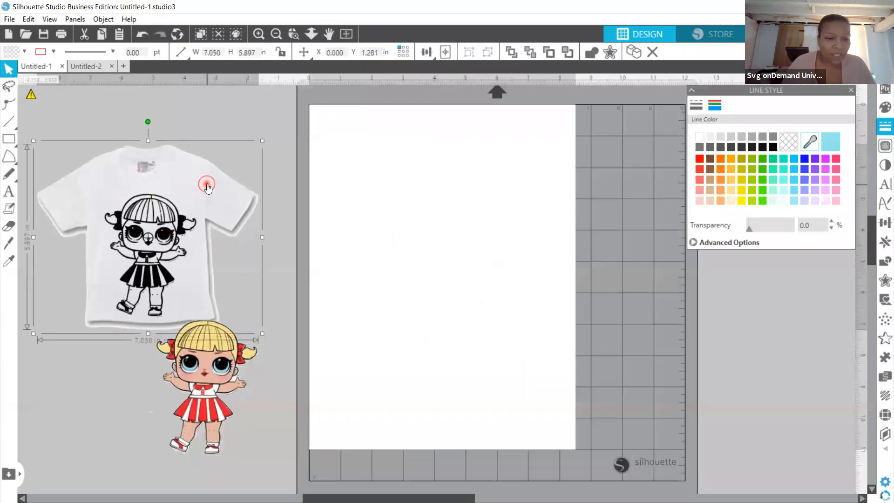
Step: Move the black doll from the T-shirt onto the page and enlarge it to about 4.88 in wide
click(137, 223)
drag(136, 224, 441, 171)
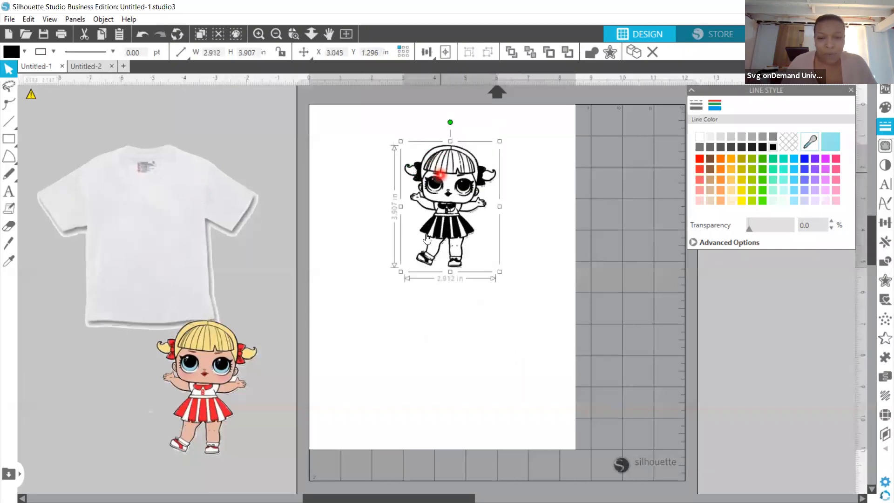
drag(406, 270, 339, 363)
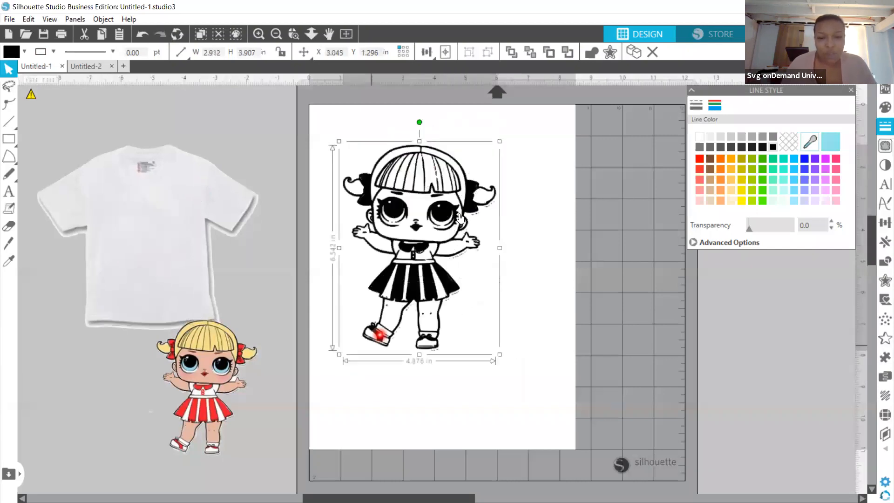
drag(448, 189, 484, 220)
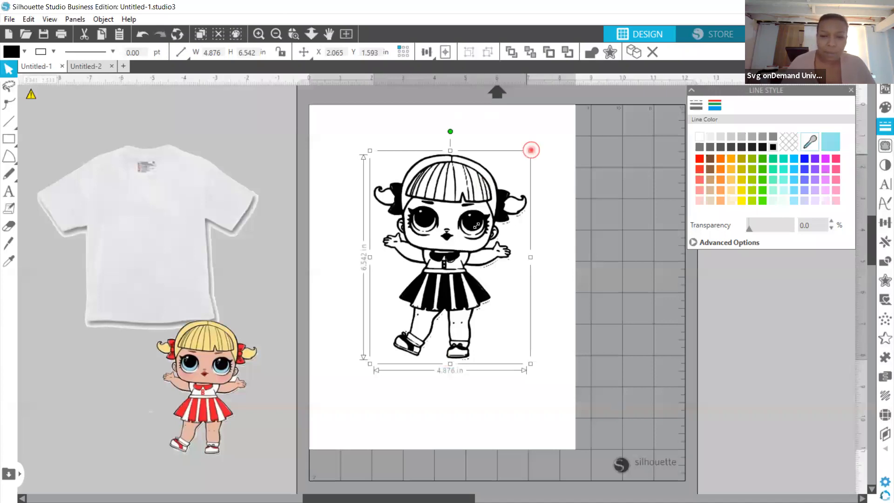
Step: Shrink the black doll to about 2.98 in wide and return it to the front of the T-shirt
drag(530, 151, 463, 240)
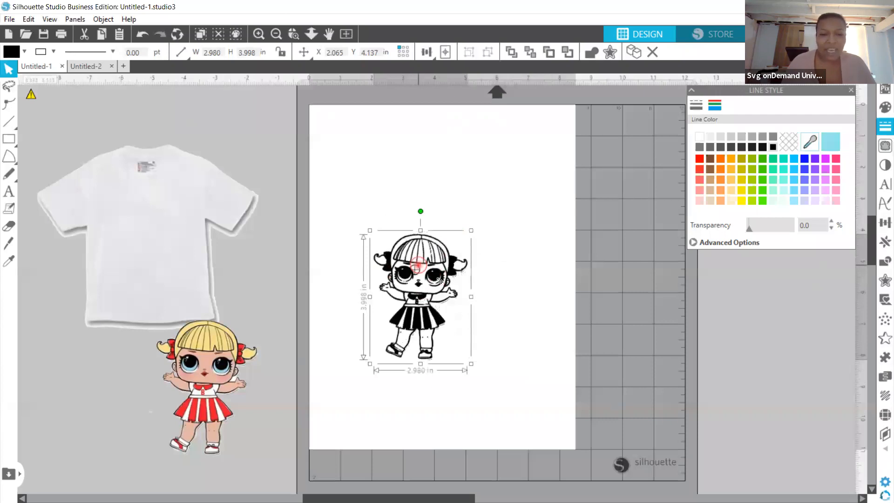
drag(433, 267, 167, 225)
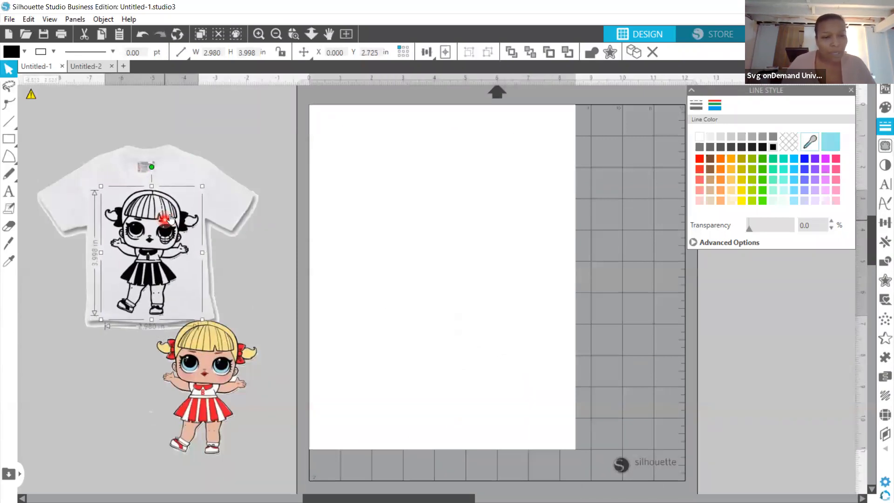
Step: Move the black doll to the T-shirt's lower right corner and place the coloured doll on the upper middle of the page
drag(166, 217, 454, 236)
drag(222, 367, 404, 277)
drag(472, 255, 252, 336)
drag(413, 276, 525, 200)
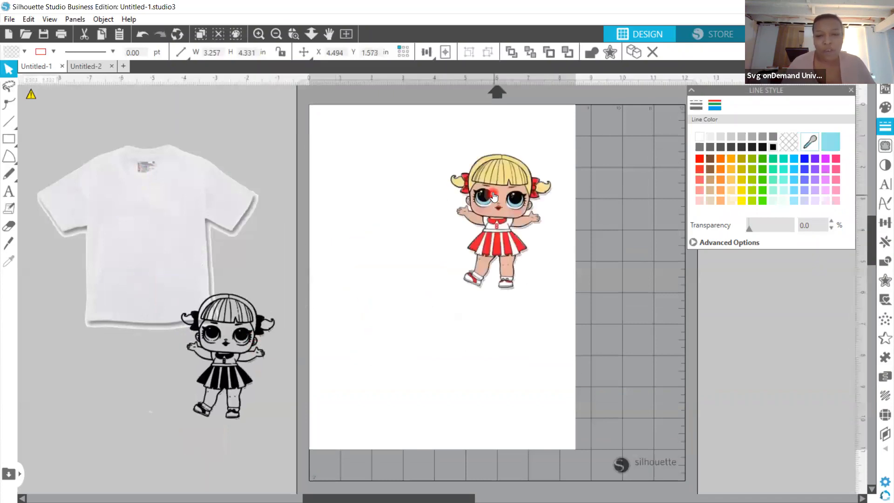
click(451, 294)
click(482, 278)
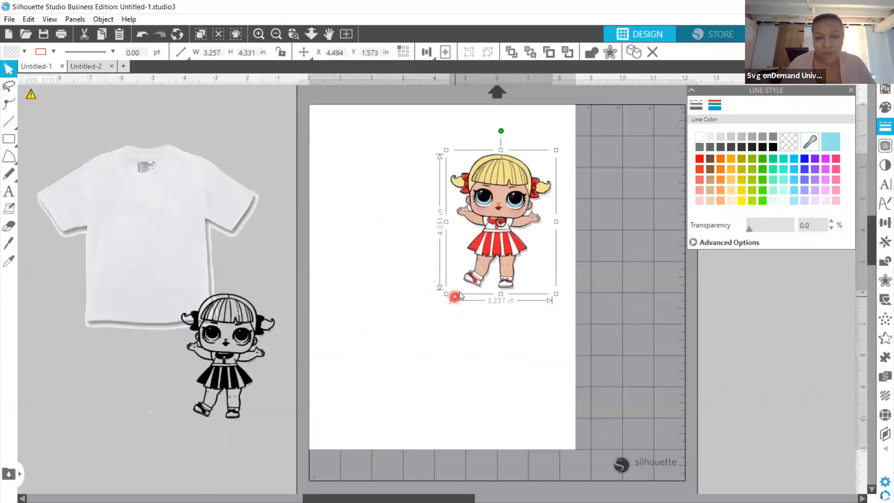
drag(459, 294, 397, 310)
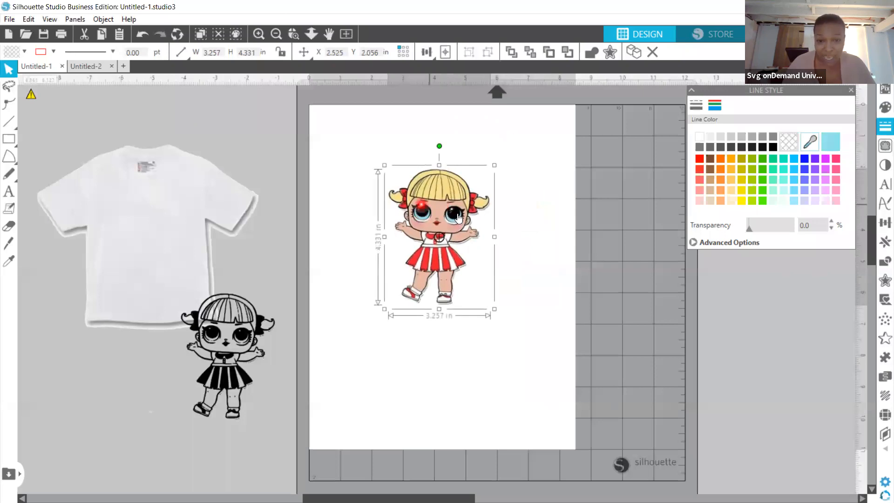
Step: Try saving the design to the hard drive as a PNG with a transparent background, and cancel at the bitmap export settings
click(9, 19)
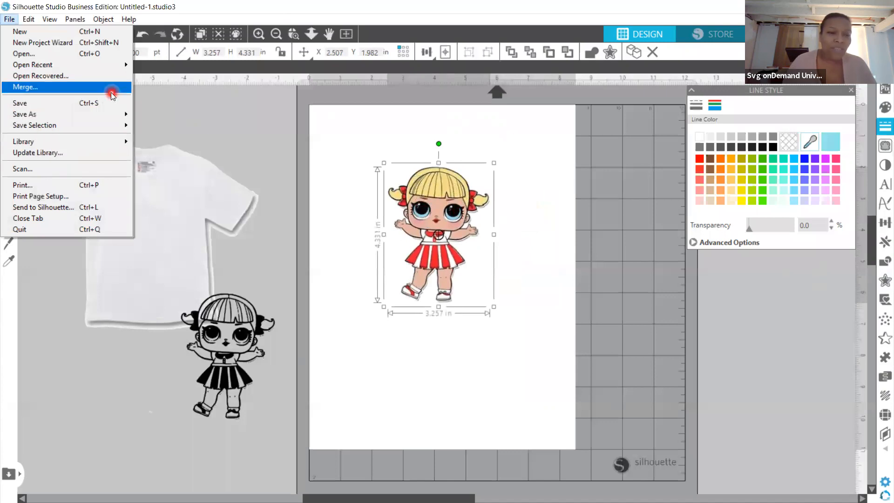
mouse_move(60, 114)
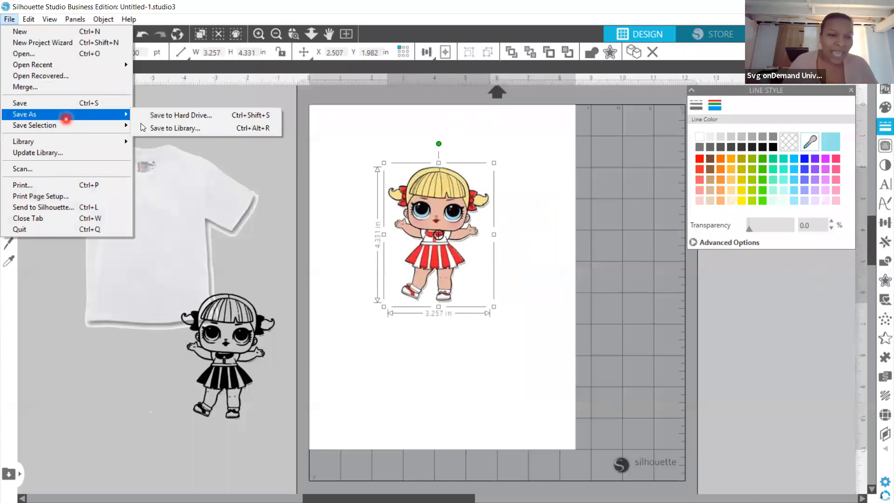
click(184, 115)
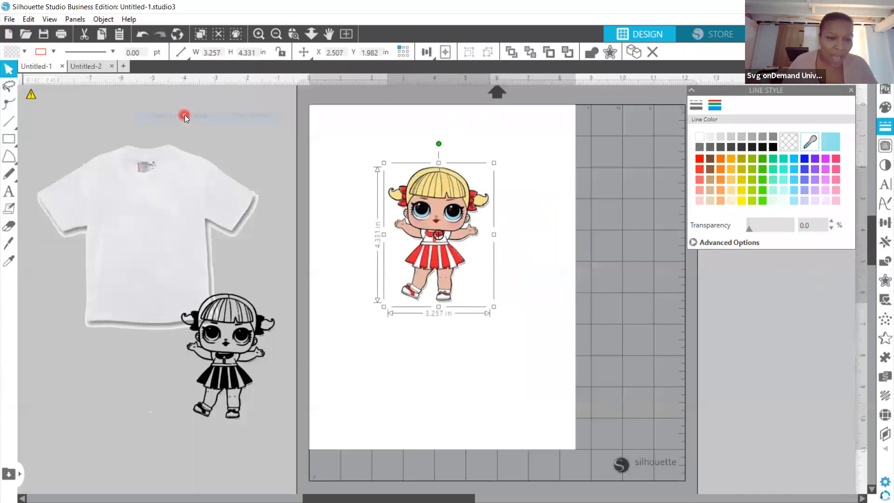
click(162, 260)
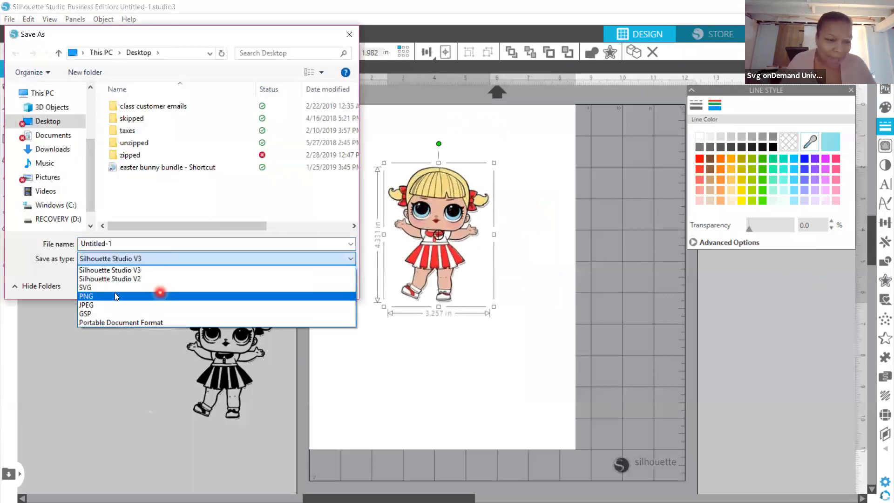
click(89, 298)
click(285, 286)
click(478, 233)
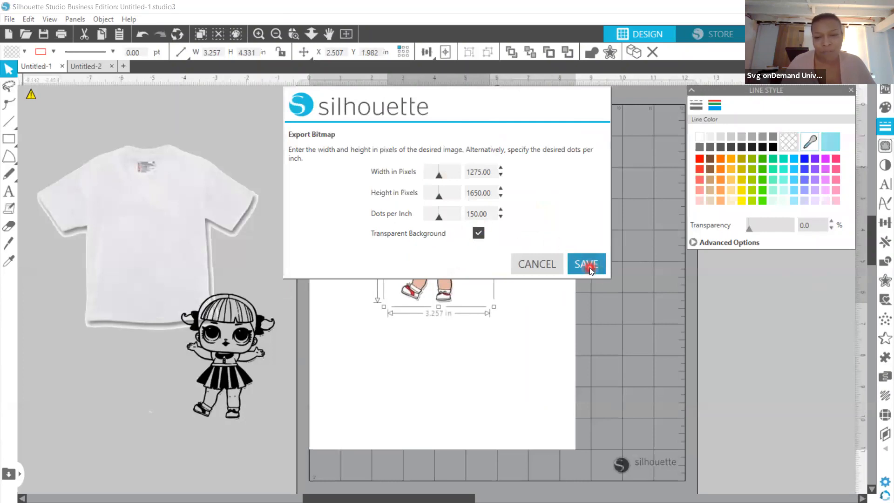
click(545, 269)
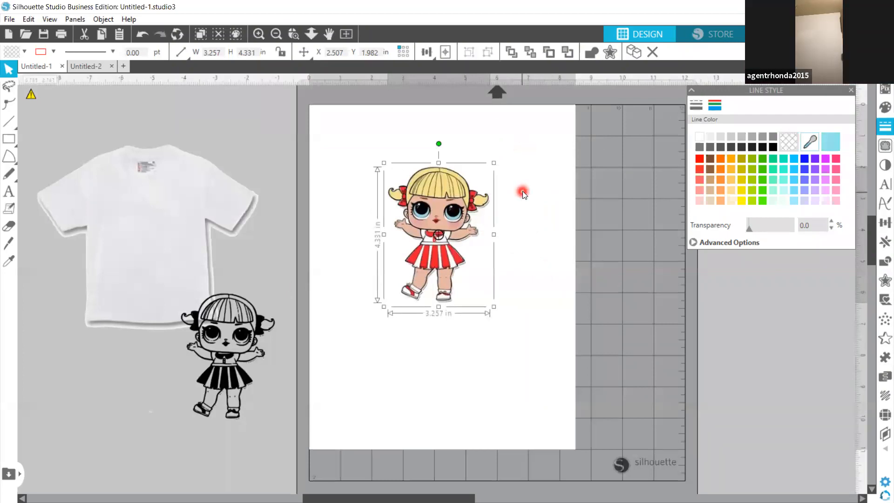
key(XF86AudioRaiseVolume)
key(XF86AudioRaiseVolume)
key(XF86AudioRaiseVolume)
key(XF86AudioRaiseVolume)
key(XF86AudioRaiseVolume)
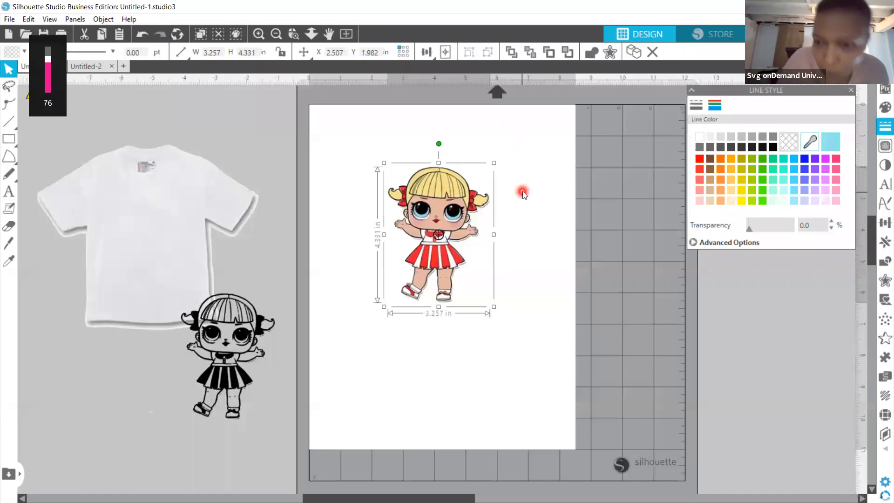